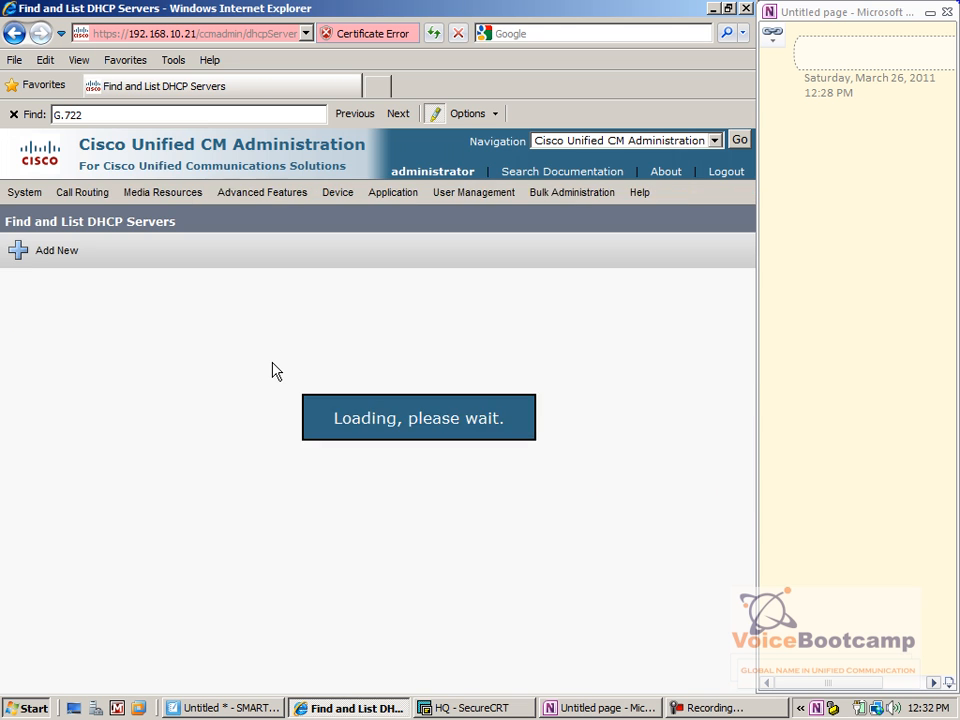
Start a new DHCP server with host server 192.168.10.22
click(504, 317)
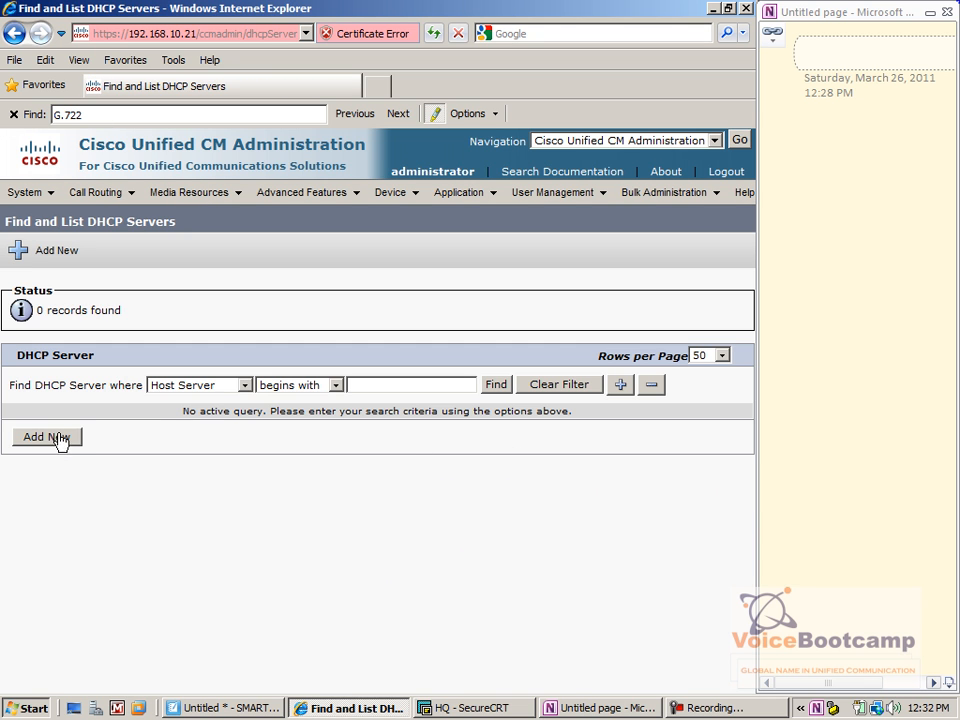
click(50, 437)
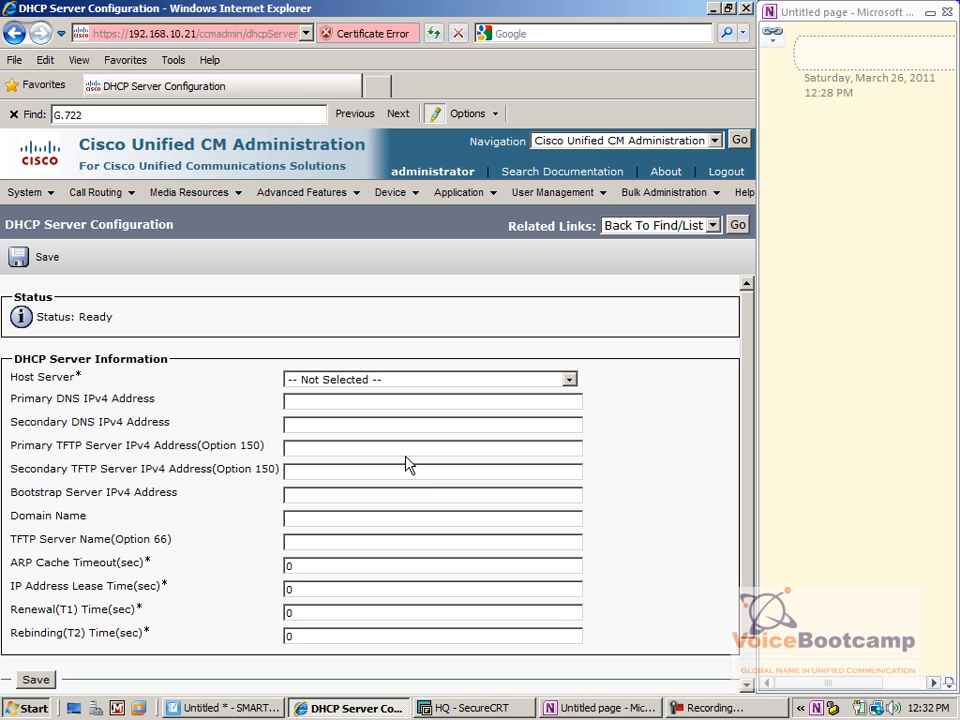
click(318, 381)
click(354, 420)
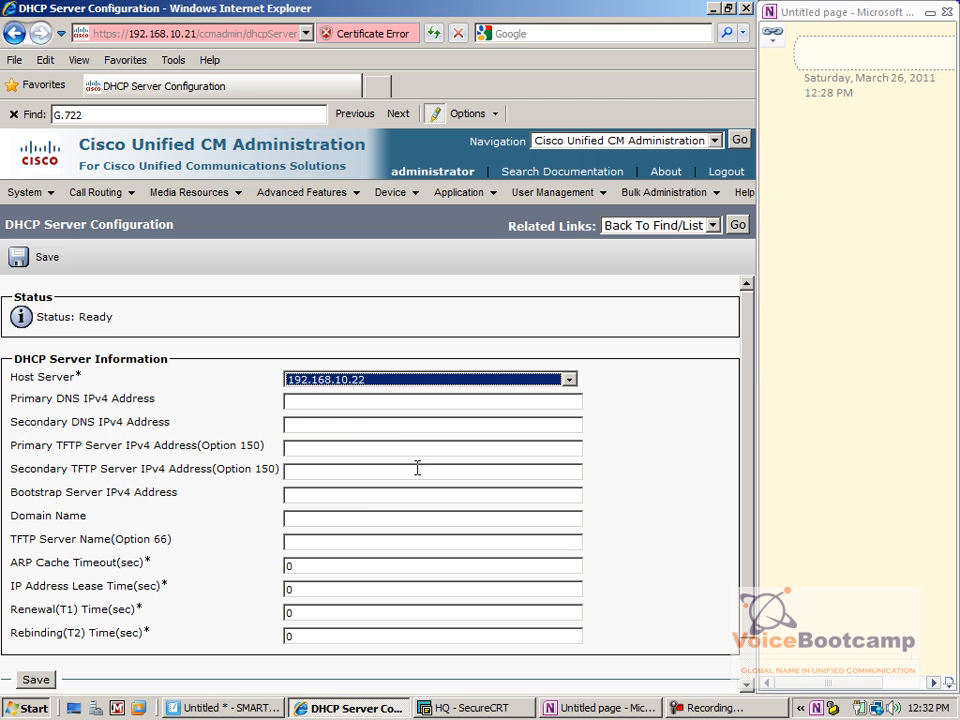
click(311, 401)
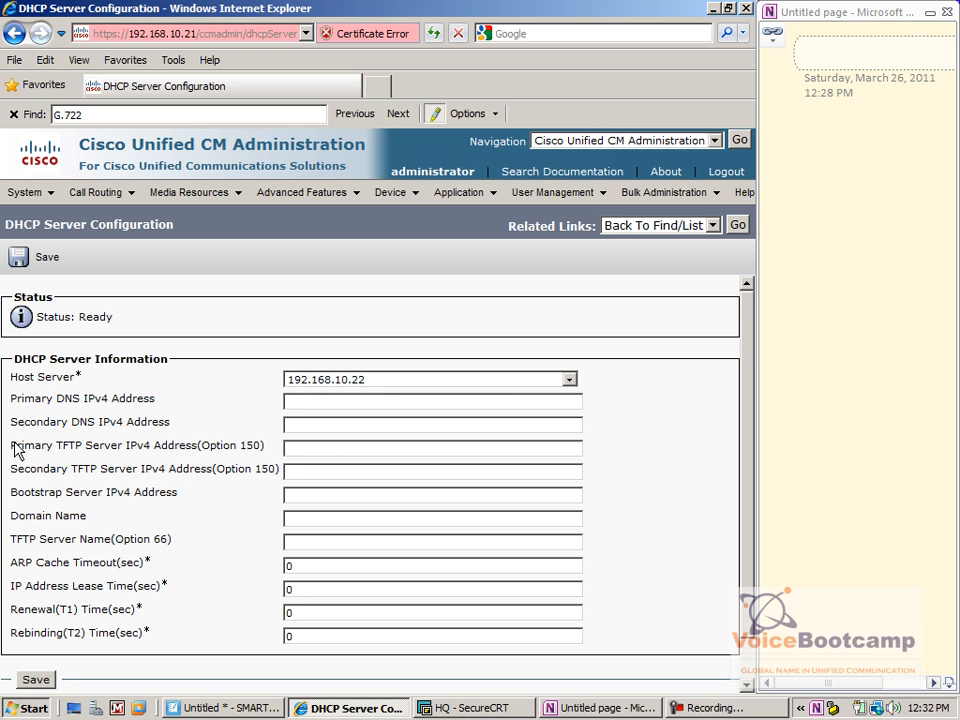
Set primary TFTP 192.168.10.22 and secondary TFTP 192.168.10.21, then save the server
drag(12, 450, 265, 450)
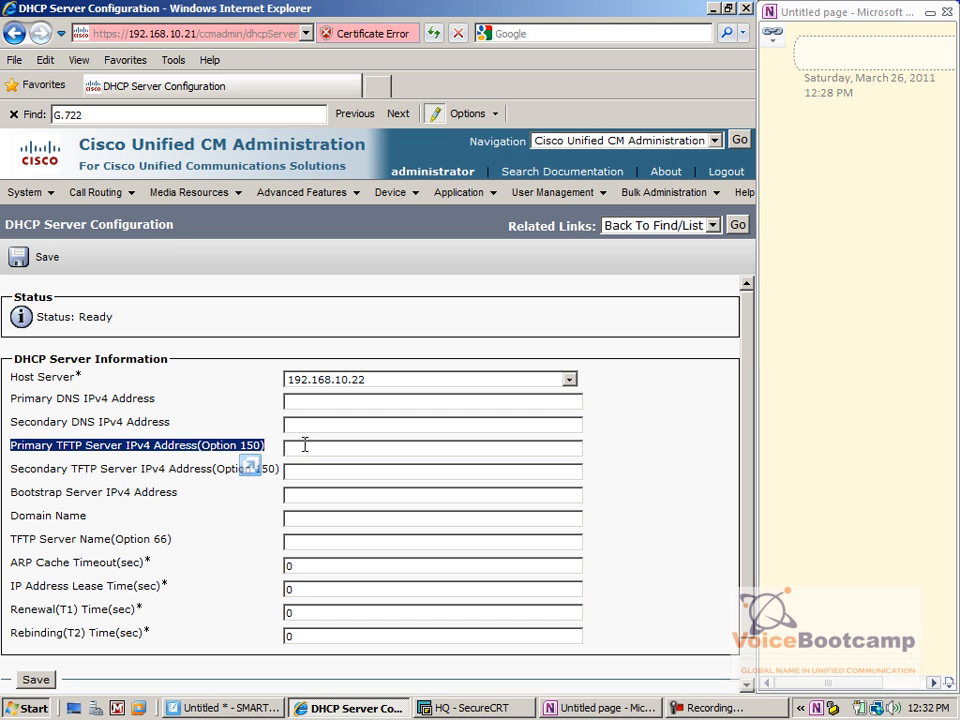
click(305, 445)
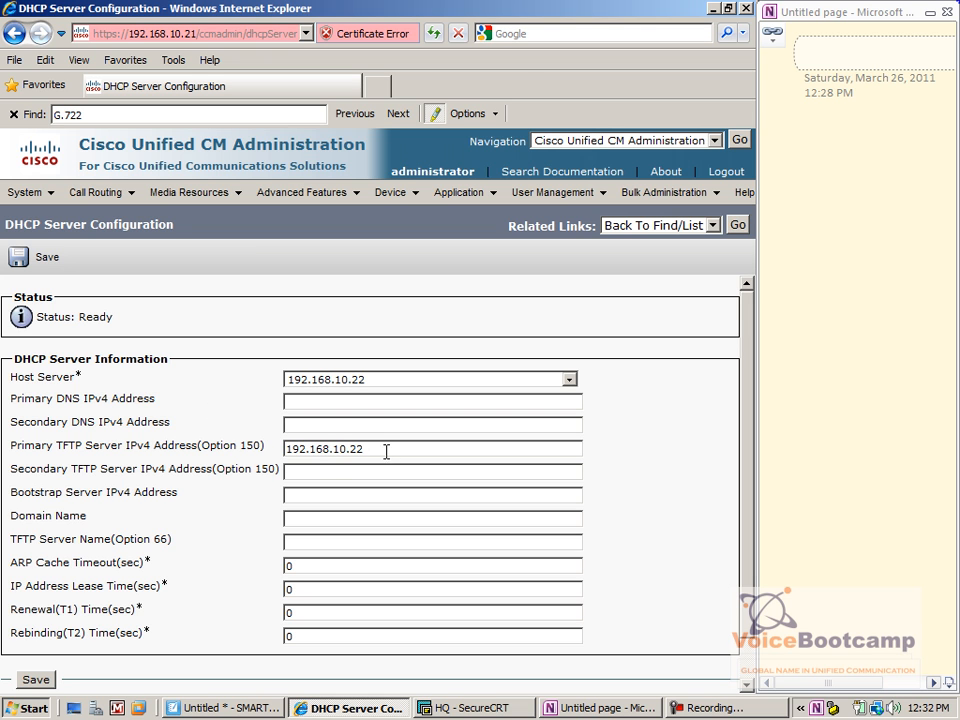
drag(386, 450, 265, 450)
key(ctrl+c)
click(340, 471)
key(ctrl+v)
scroll(533, 571, down, 1)
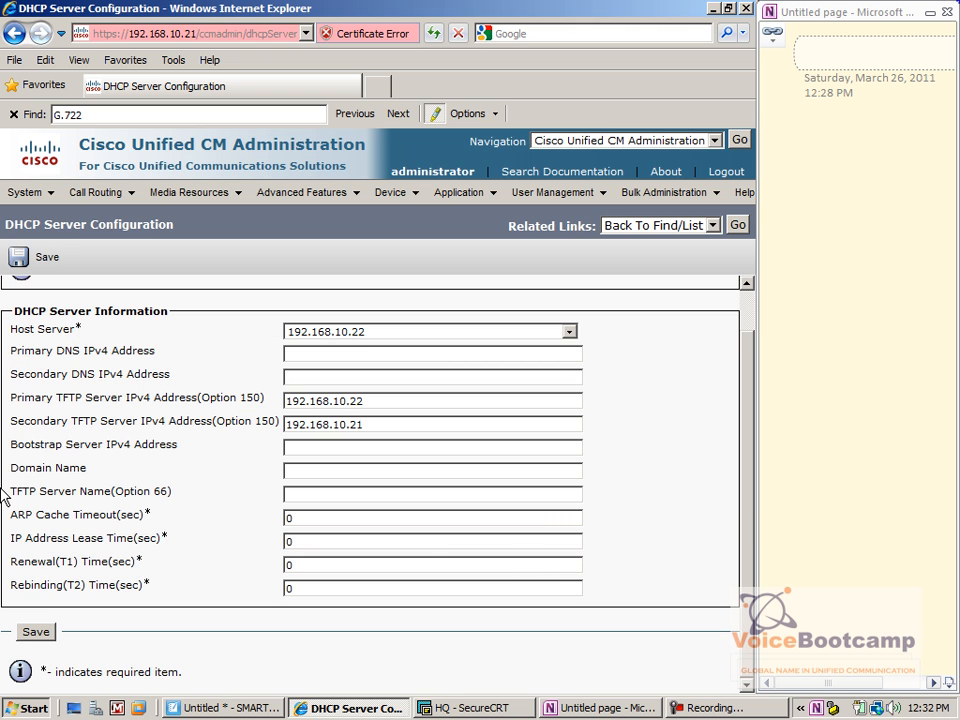
drag(11, 492, 143, 499)
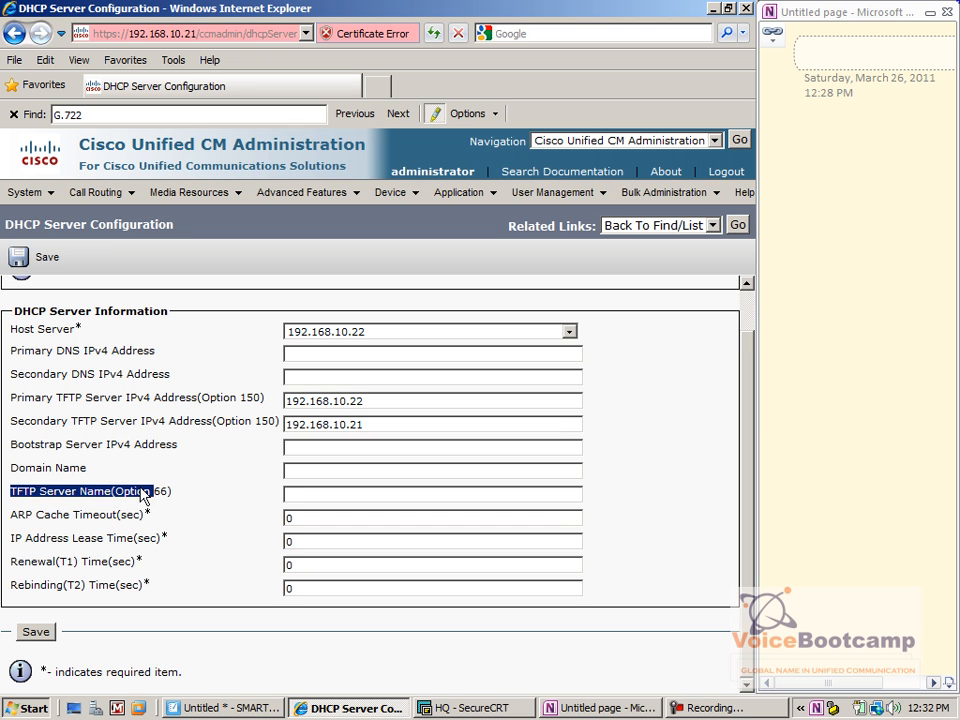
click(172, 498)
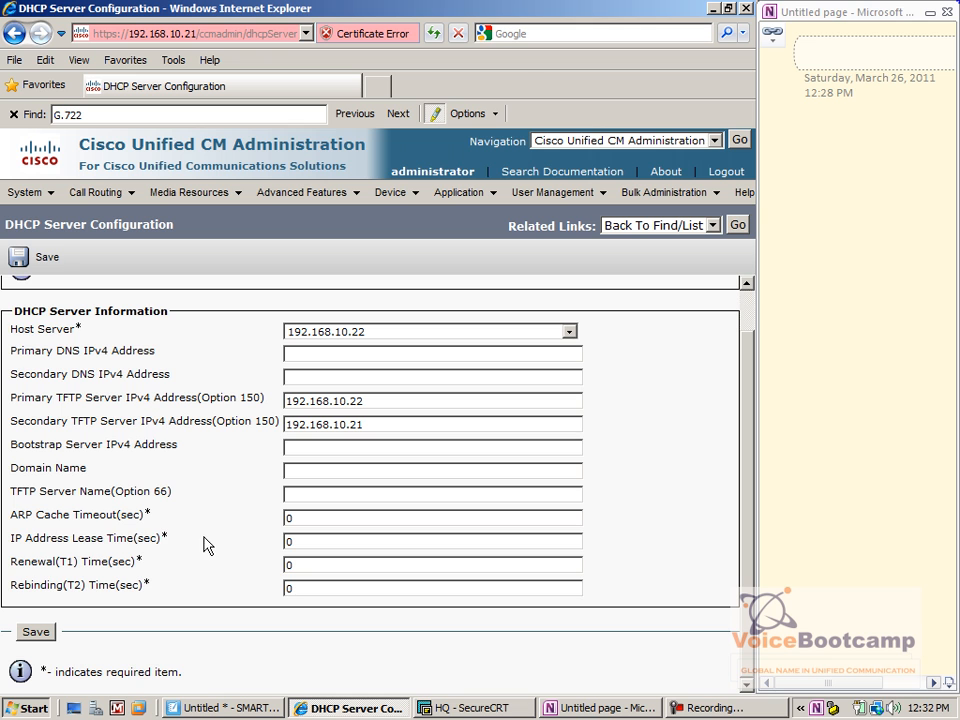
drag(195, 542, 26, 540)
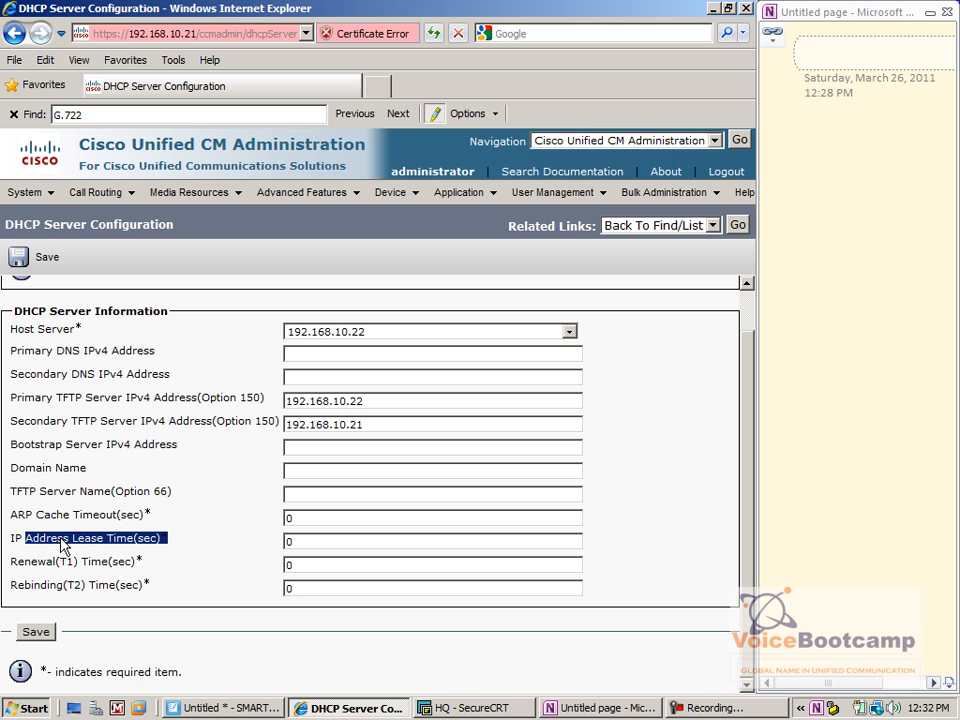
click(35, 632)
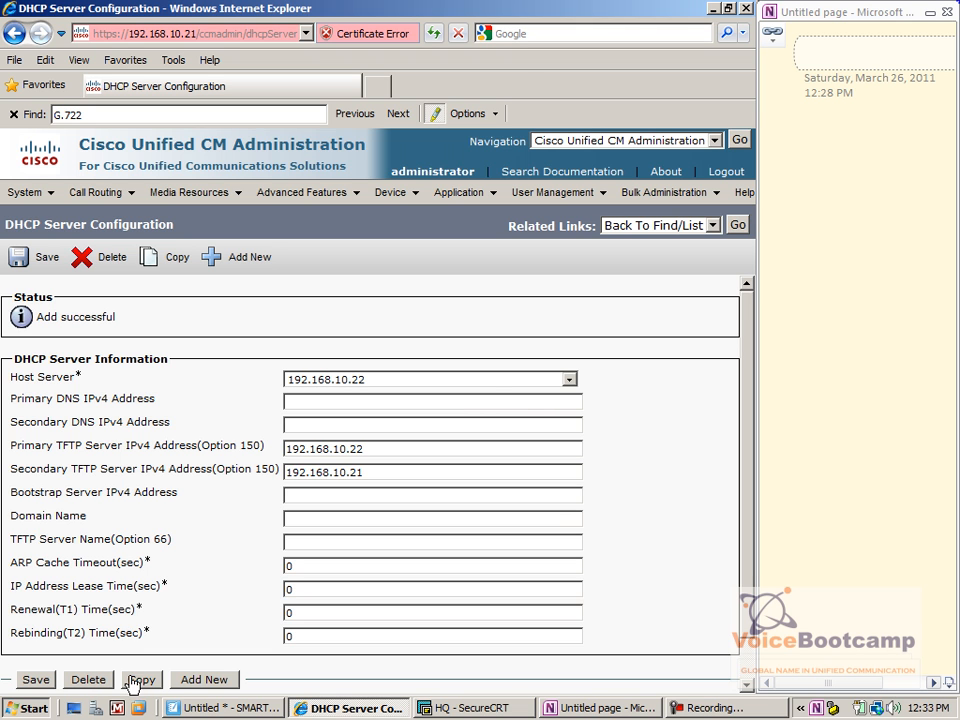
Begin another DHCP server entry with host server 192.168.10.21
click(196, 680)
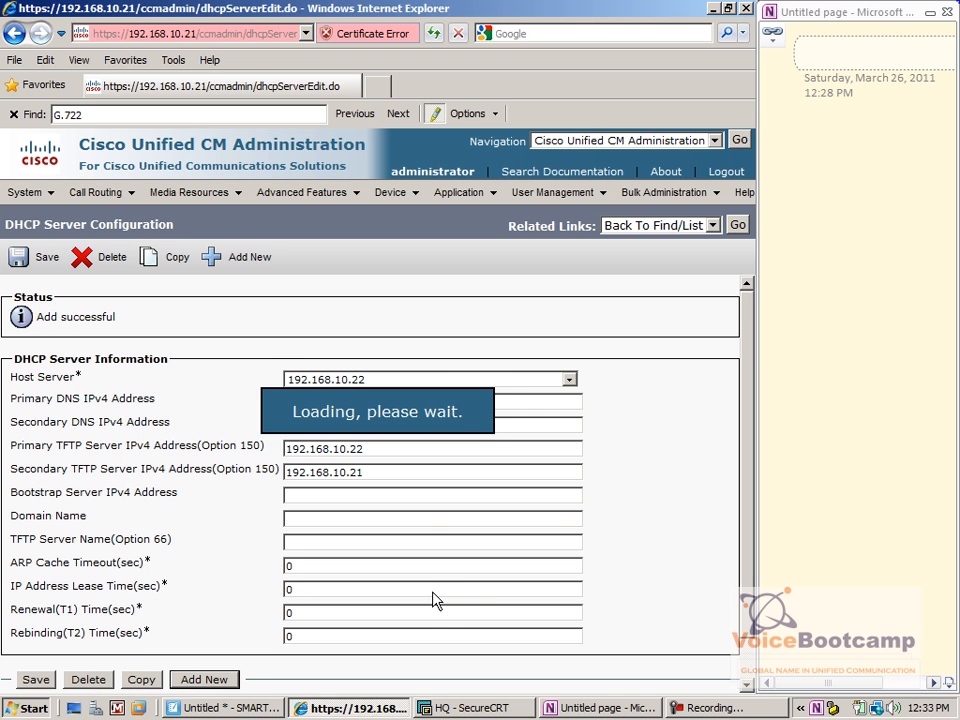
click(362, 378)
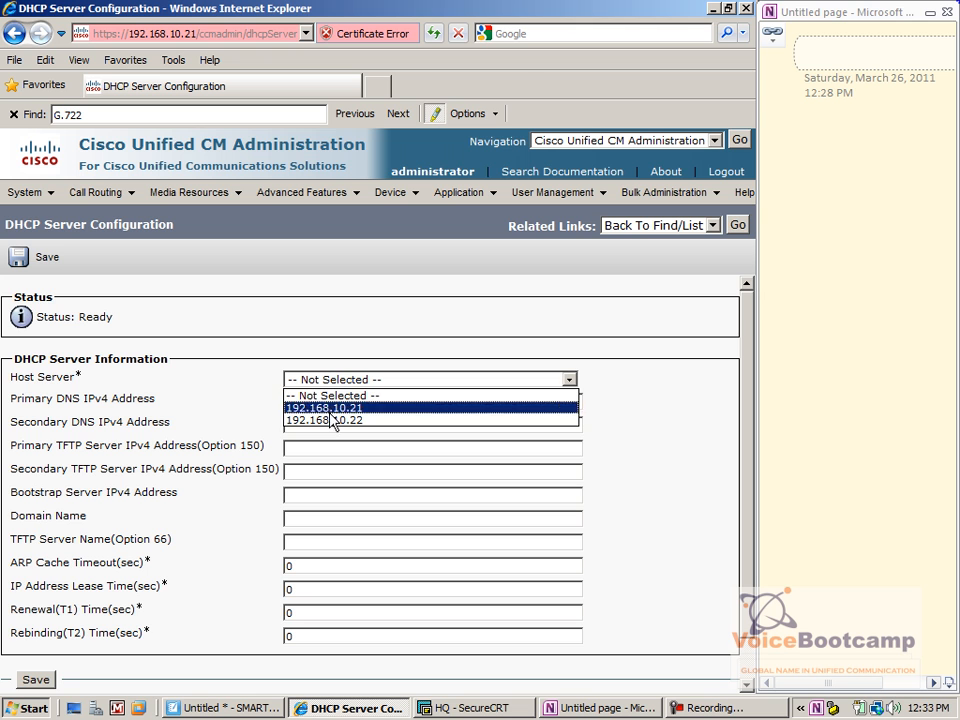
click(333, 421)
click(350, 380)
click(349, 407)
click(332, 401)
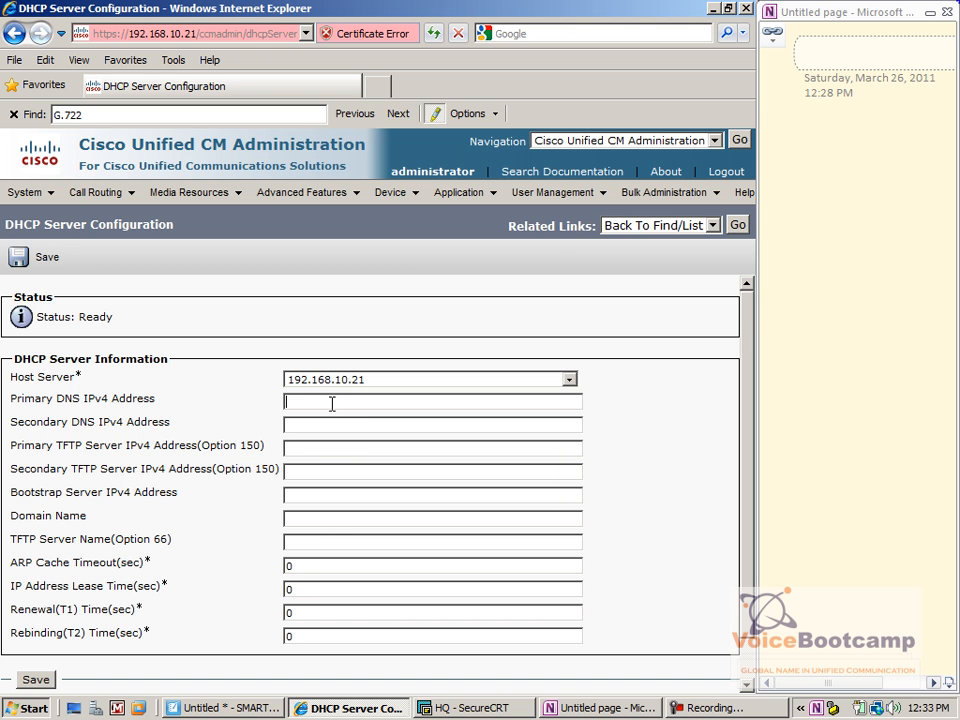
Fill TFTP servers 192.168.10.22 and 192.168.10.21, save, and return to the DHCP server list
key(ctrl+v)
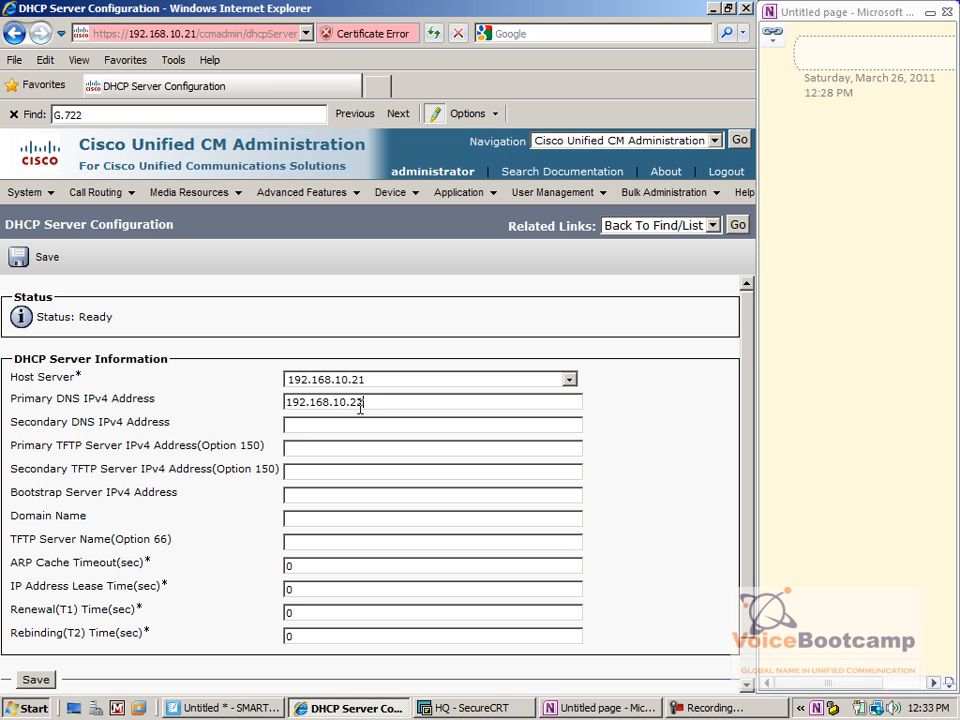
key(BackSpace)
key(BackSpace)
key(BackSpace)
key(BackSpace)
key(BackSpace)
key(BackSpace)
key(BackSpace)
key(BackSpace)
key(BackSpace)
key(BackSpace)
key(BackSpace)
key(BackSpace)
key(ctrl+v)
key(Tab)
key(ctrl+v)
key(BackSpace)
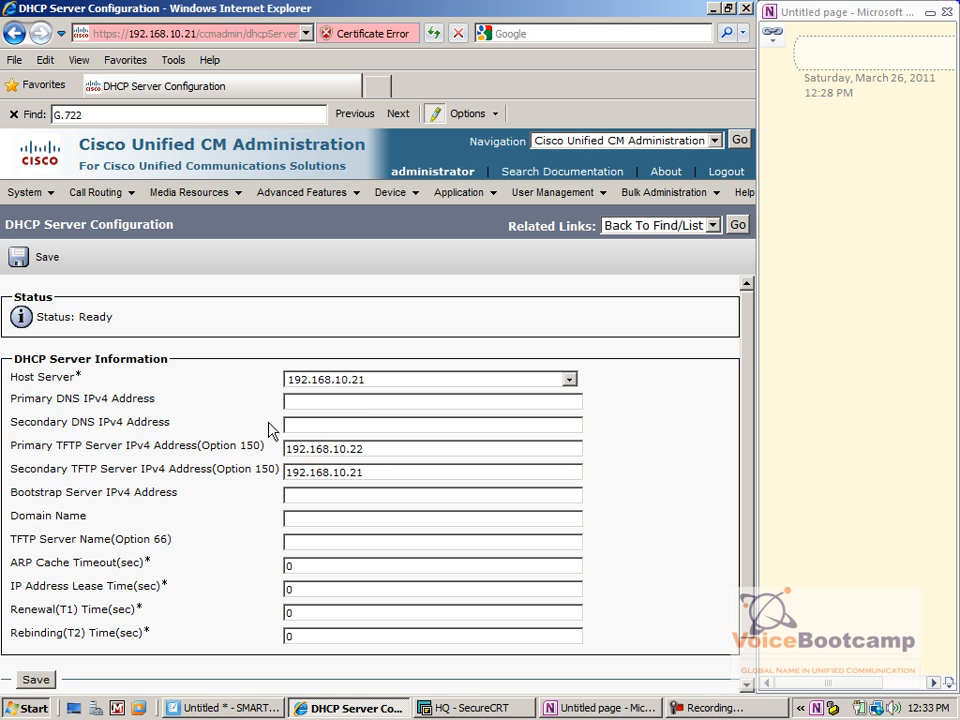
double_click(380, 451)
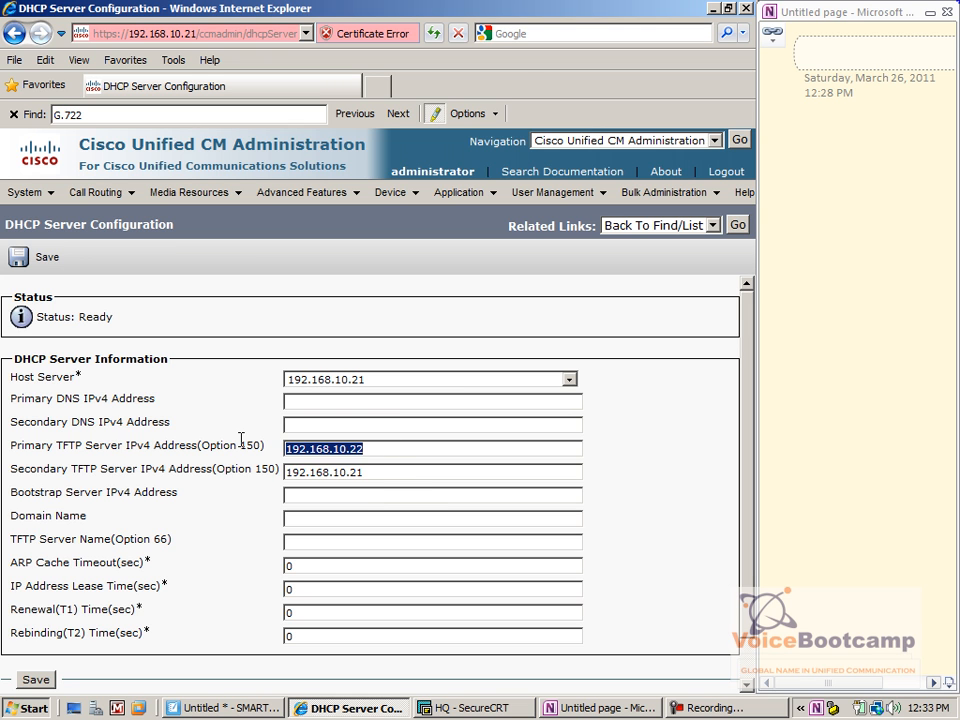
double_click(375, 477)
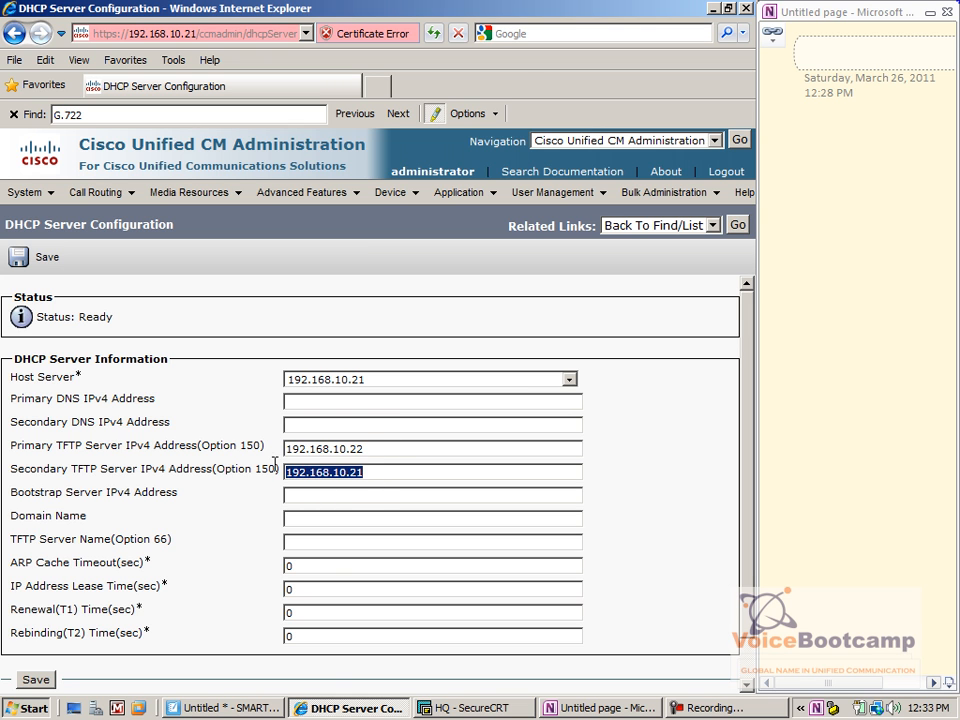
click(38, 262)
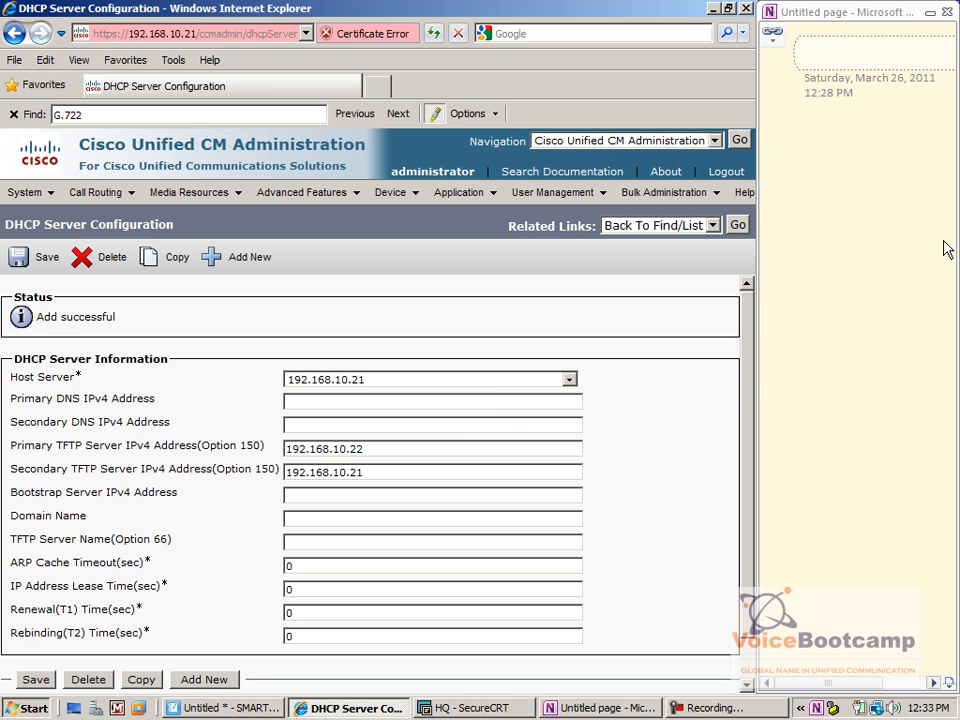
click(738, 225)
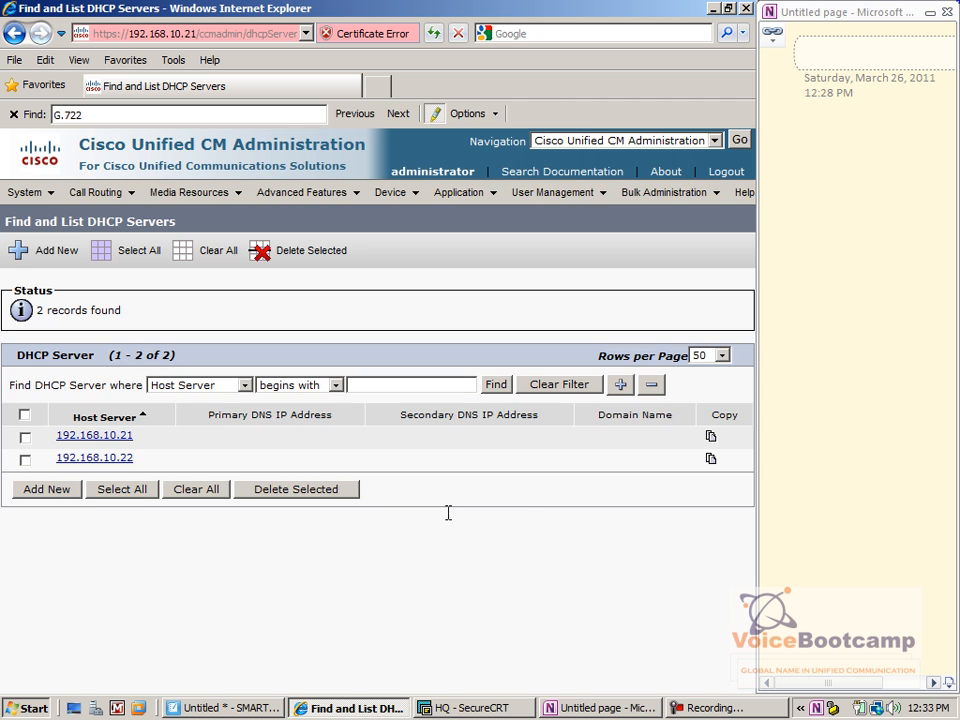
Start a new DHCP subnet under System > DHCP > DHCP Subnet for server 192.168.10.22
click(25, 192)
mouse_move(39, 193)
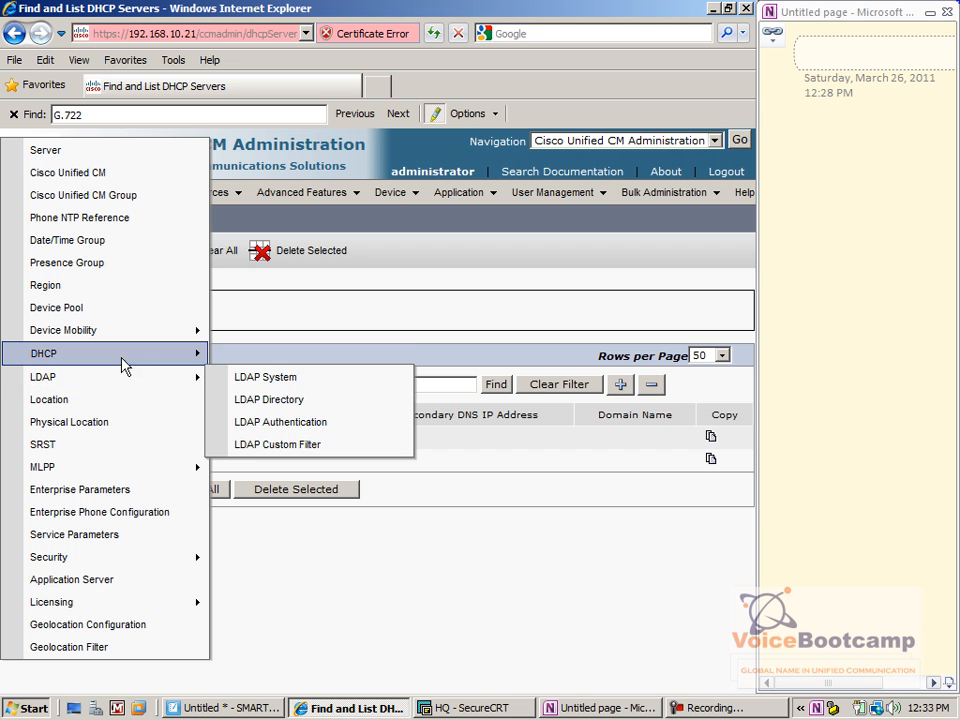
mouse_move(123, 366)
click(319, 386)
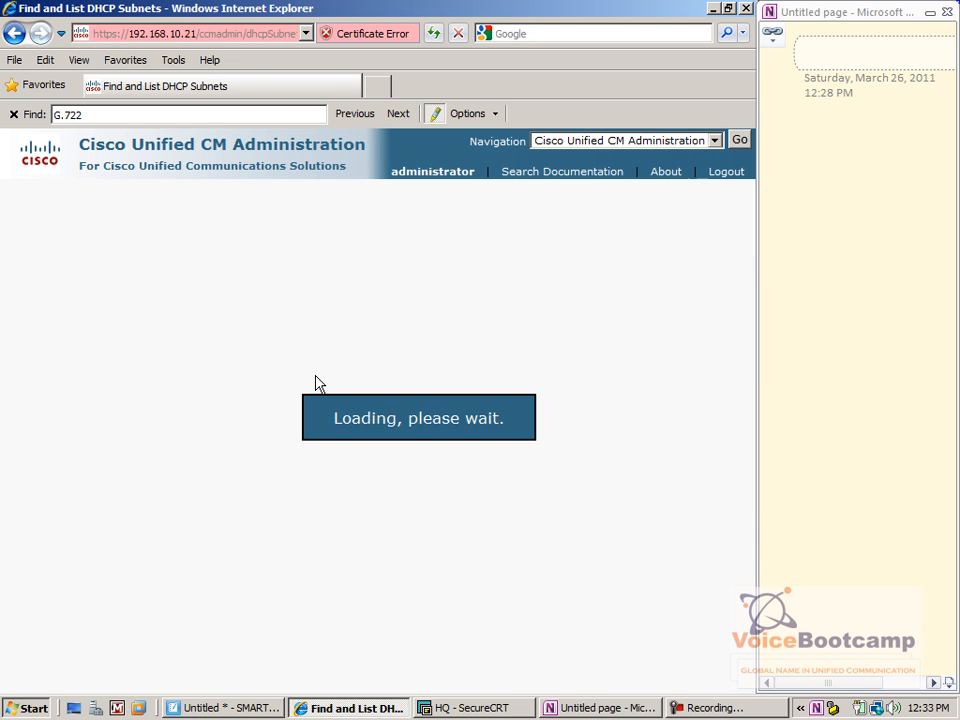
click(41, 372)
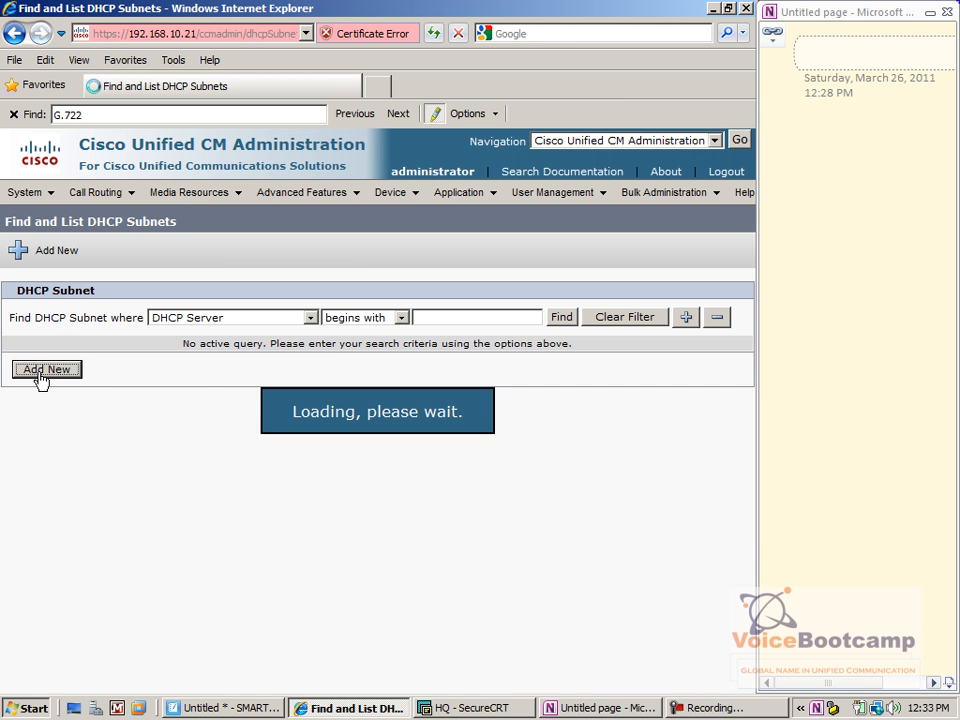
click(331, 378)
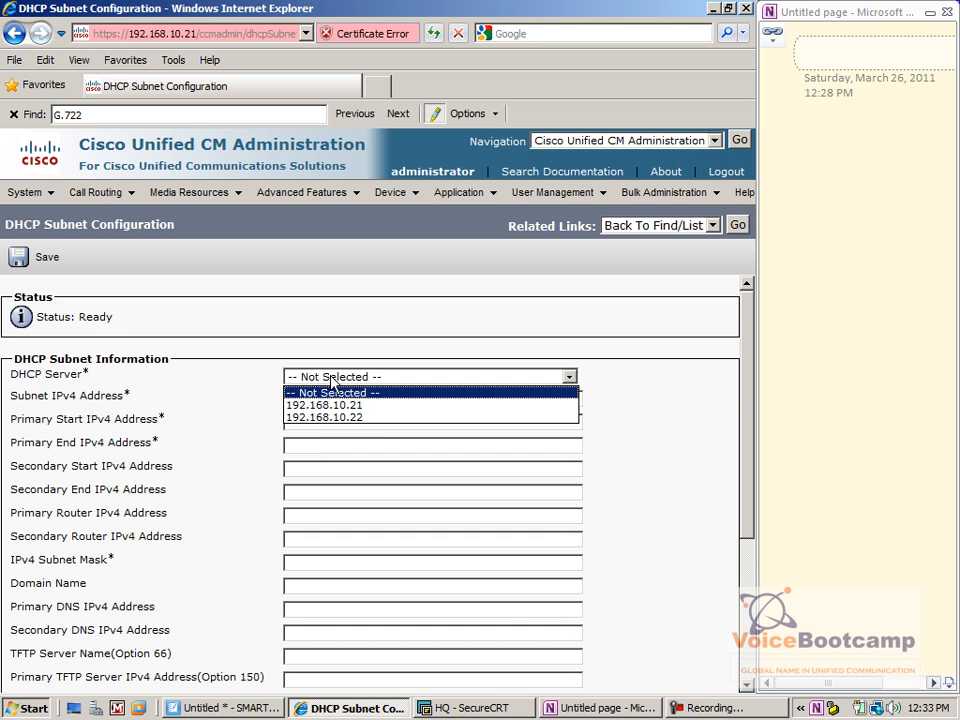
click(343, 418)
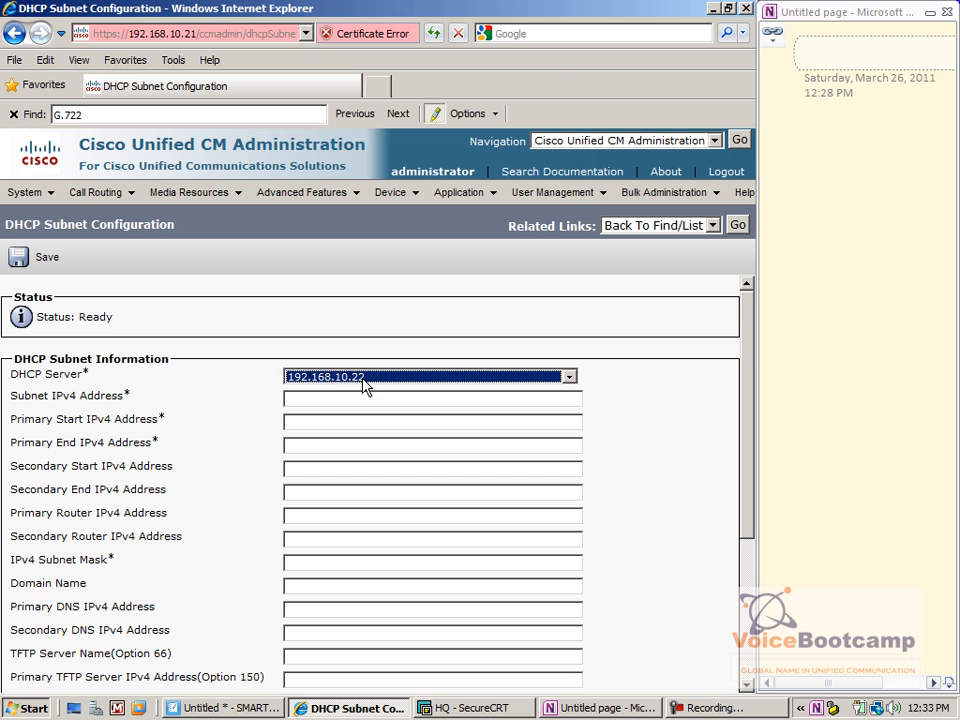
Enter subnet 135.1.66.0 with range 135.1.66.10–135.1.66.100 and paste the router address prefix
click(320, 399)
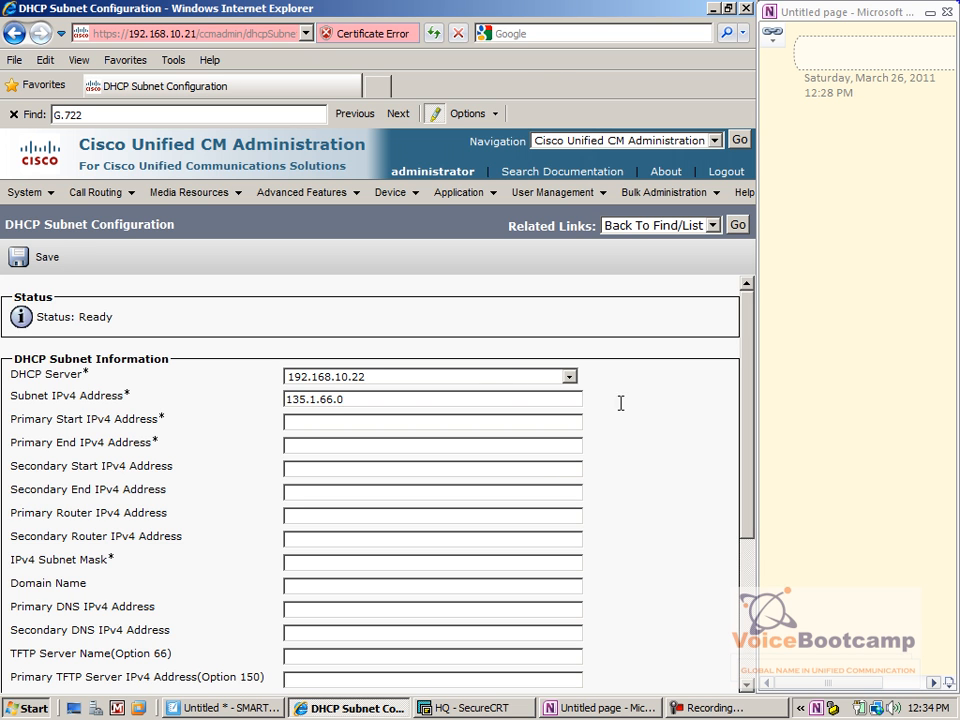
drag(364, 399, 276, 411)
key(ctrl+c)
click(369, 423)
key(ctrl+v)
key(Tab)
key(ctrl+v)
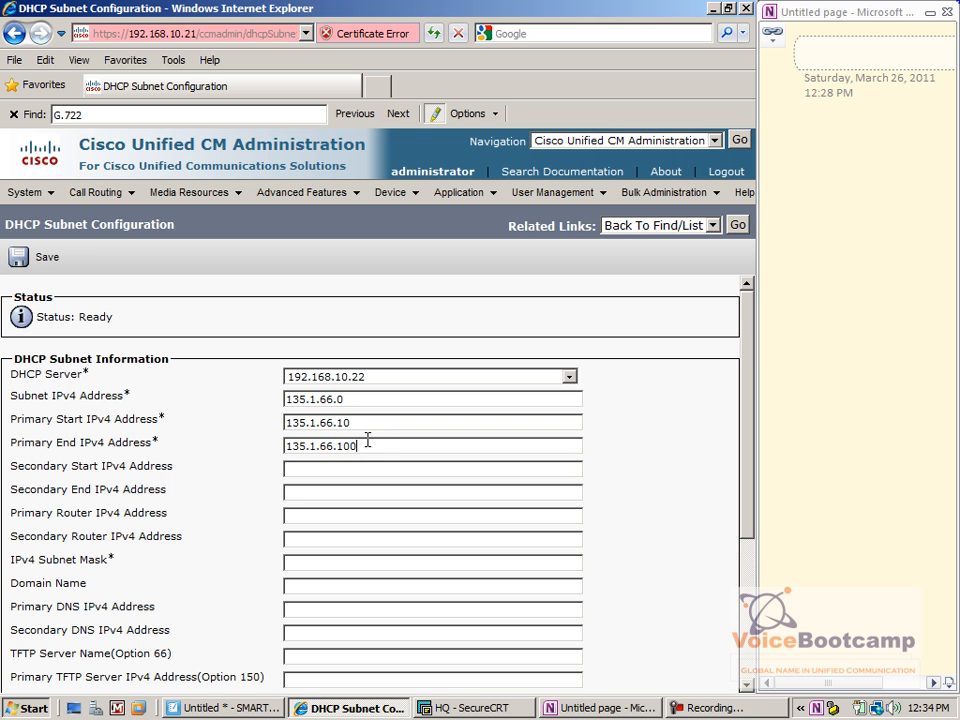
drag(357, 445, 278, 421)
drag(351, 399, 286, 398)
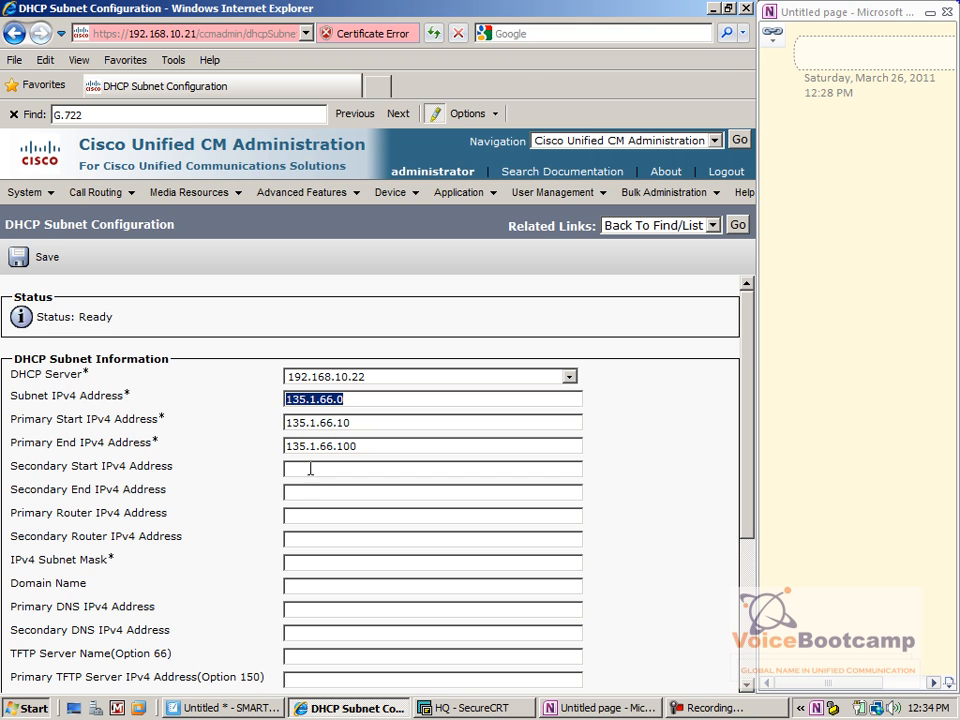
drag(189, 514, 17, 510)
click(320, 519)
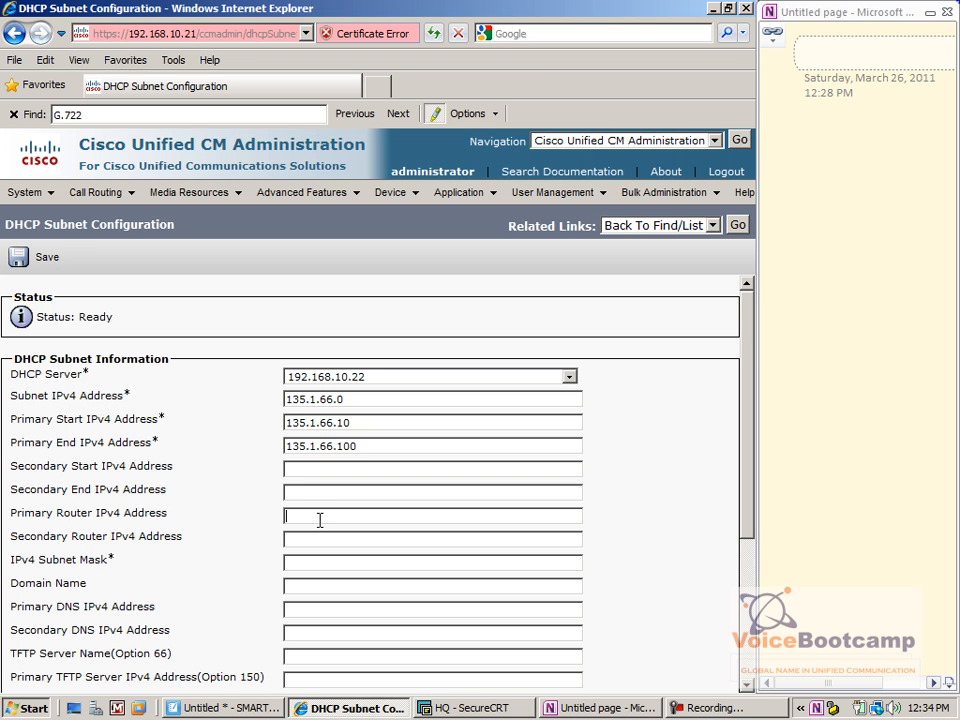
key(ctrl+v)
On the HQ router, check interfaces and assign 135.1.66.240 255.255.255.0 to FastEthernet0/0.101
click(478, 708)
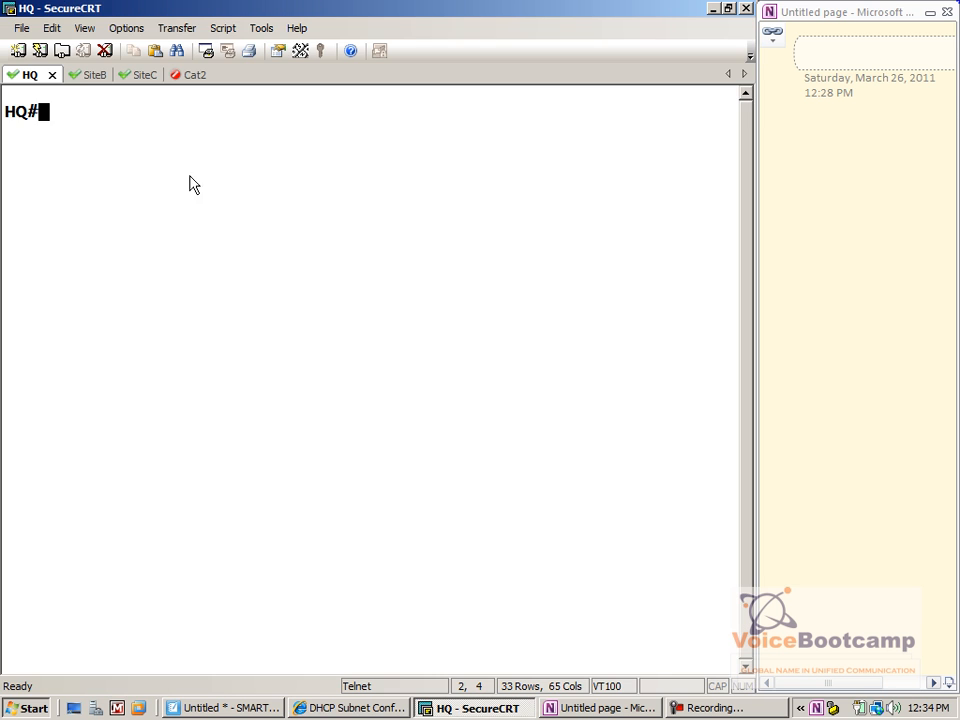
text(show ip int brief)
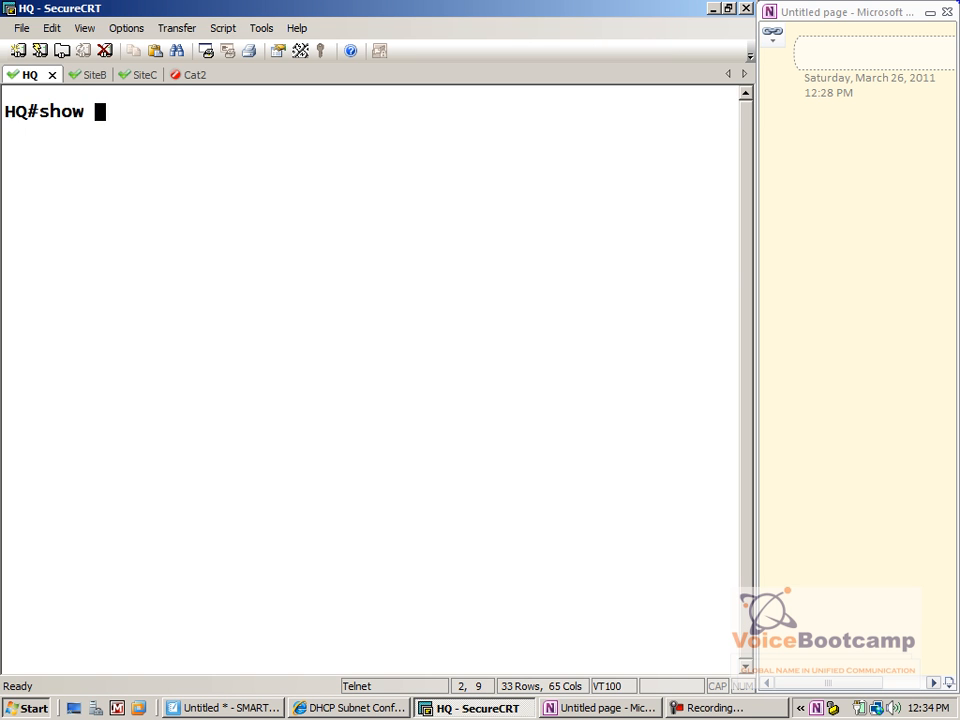
key(Return)
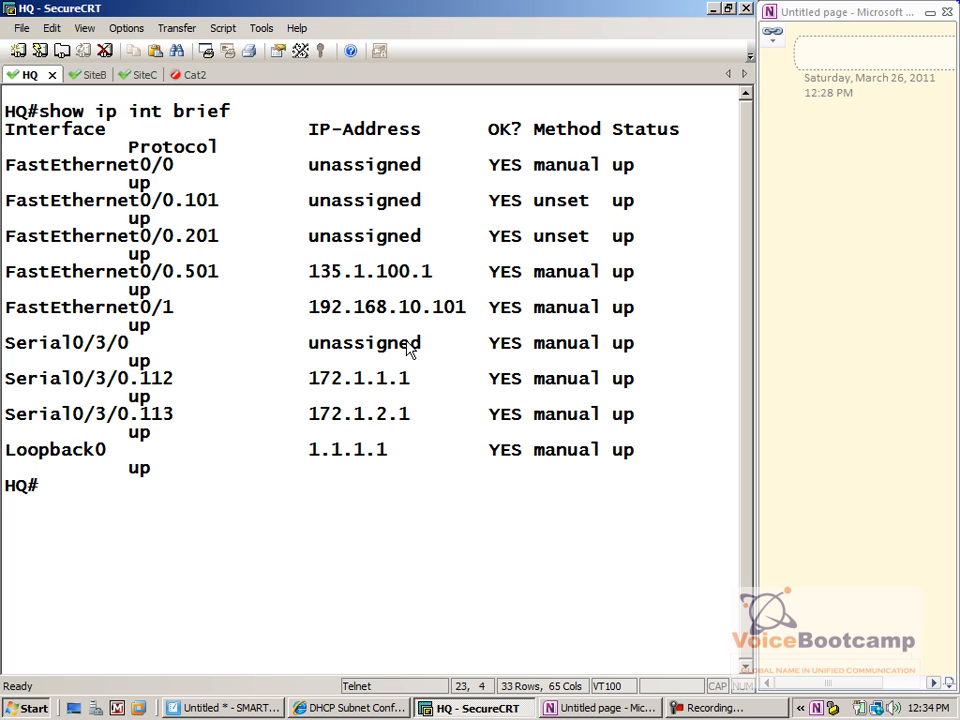
text(config t)
key(Return)
text(int fas0/0.101)
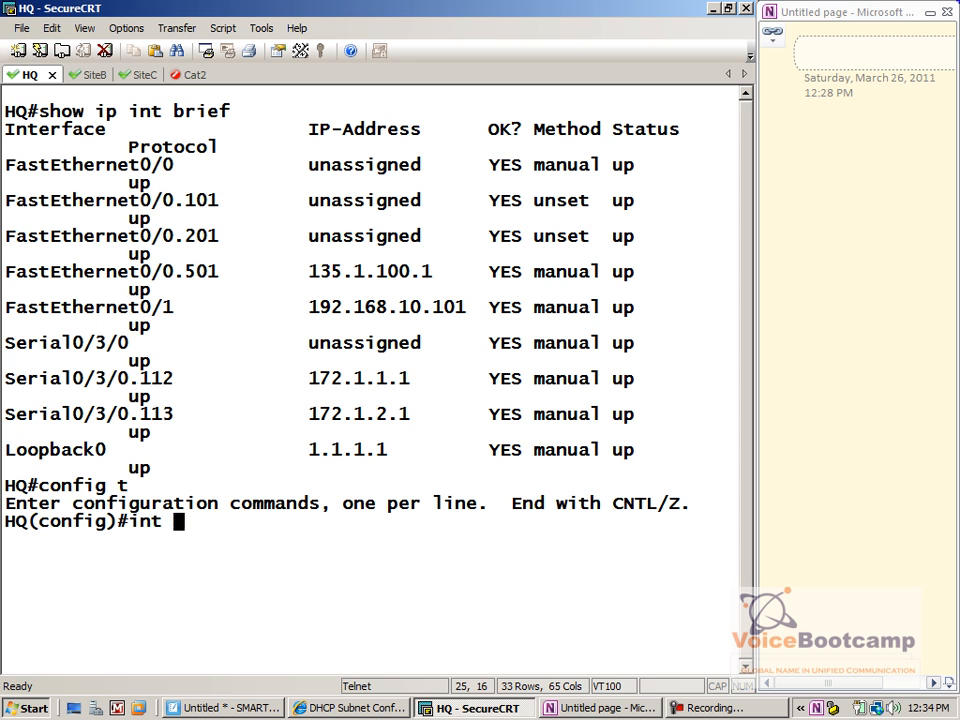
key(Return)
text(ip add )
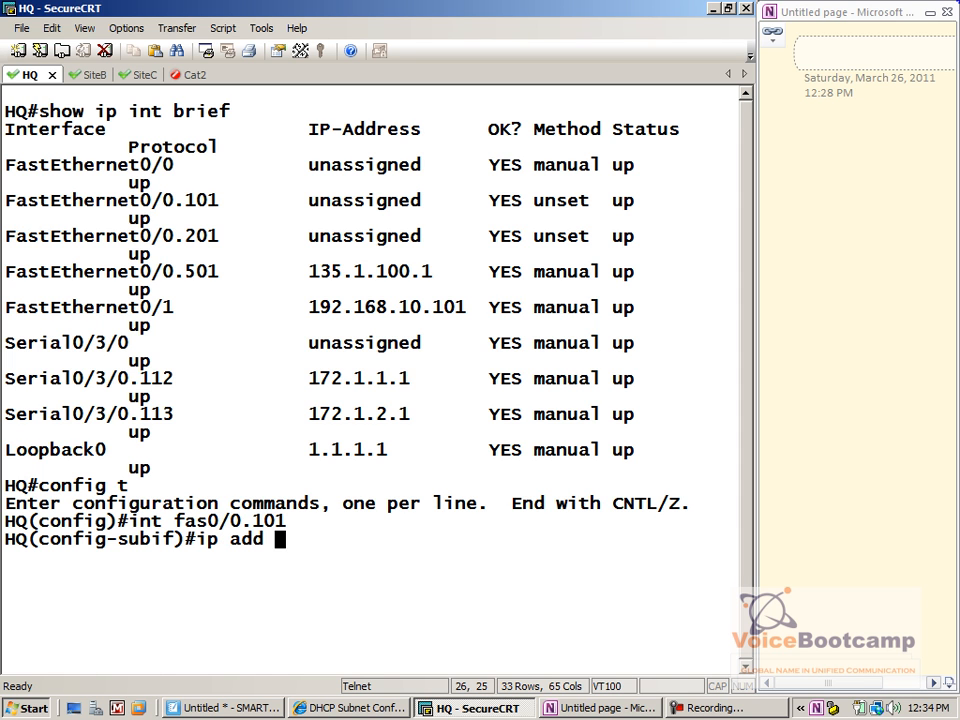
text(135.1.66.240 255.255.255.0)
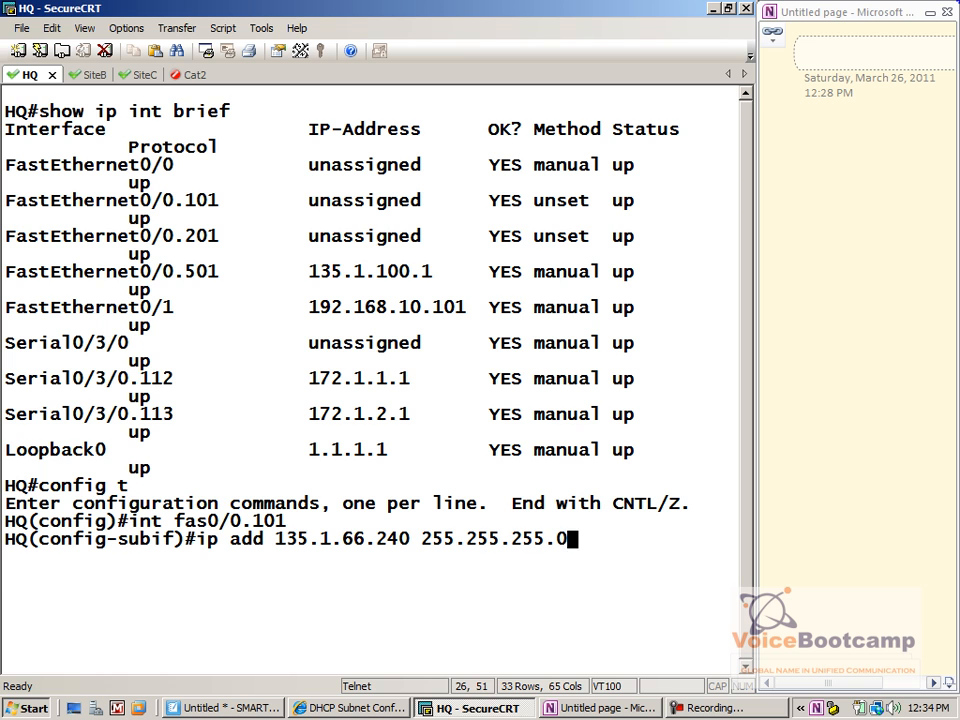
key(Return)
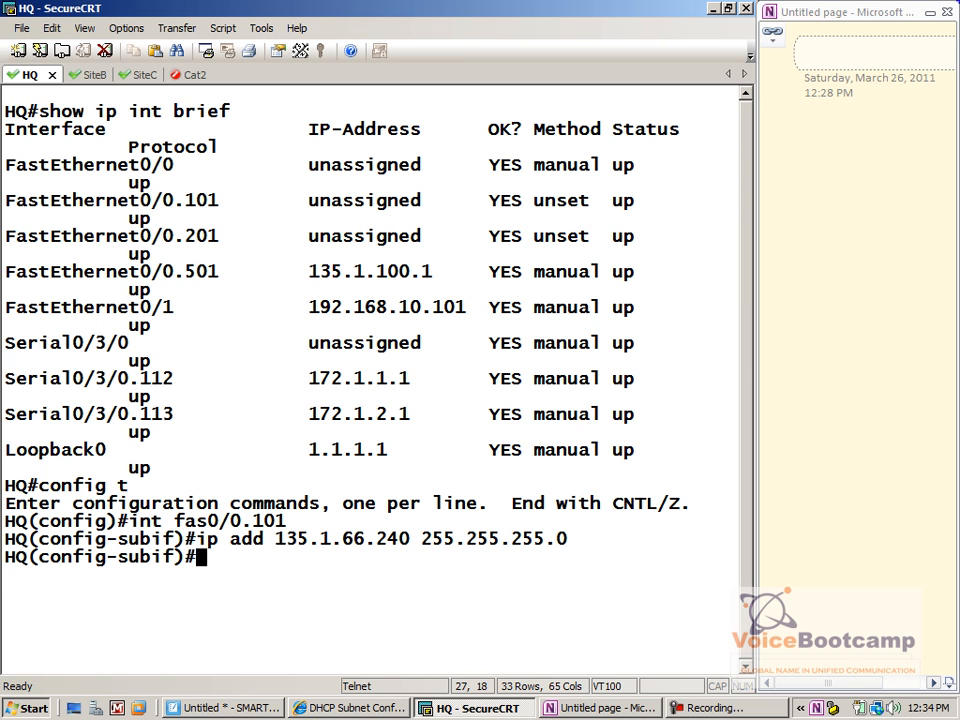
text(end)
key(Return)
Review show run output to confirm the FastEthernet0/0.101 address configuration
text(show run)
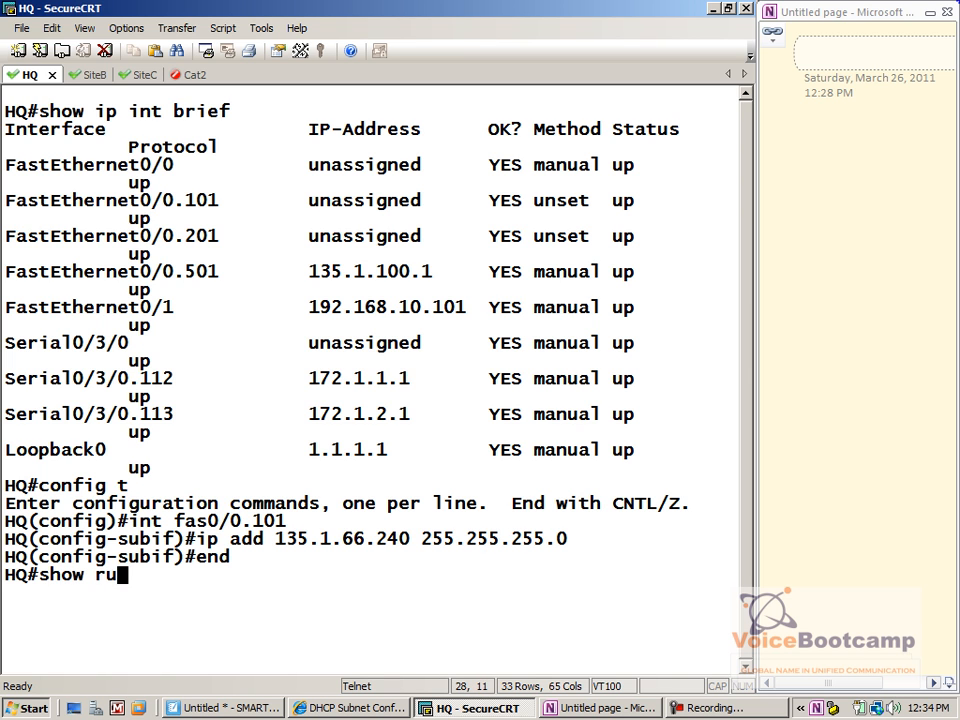
key(Return)
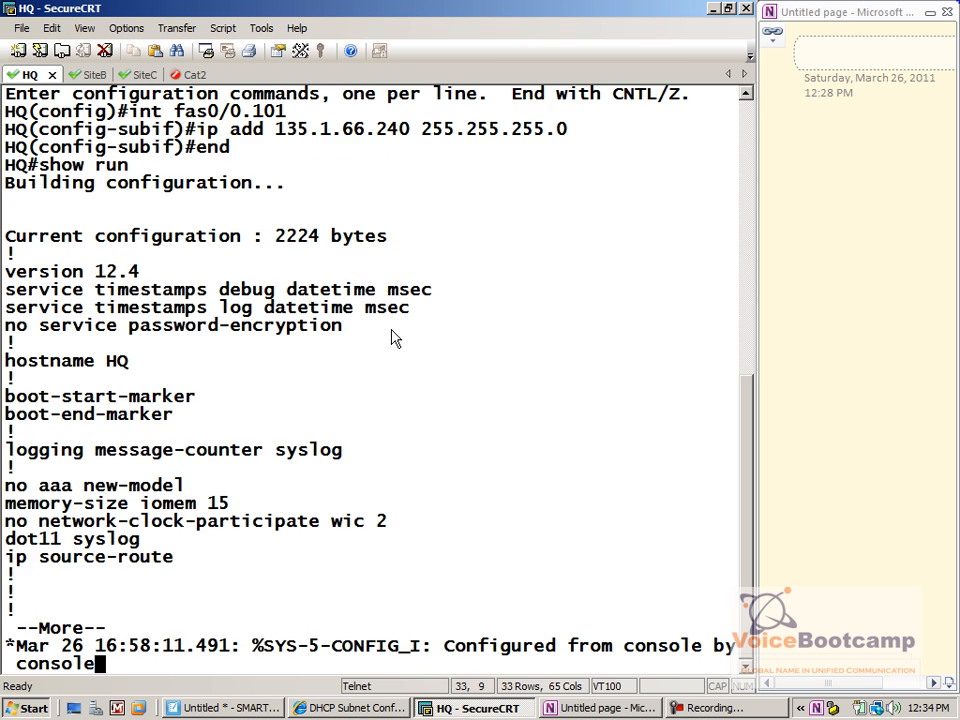
key(space)
key(space)
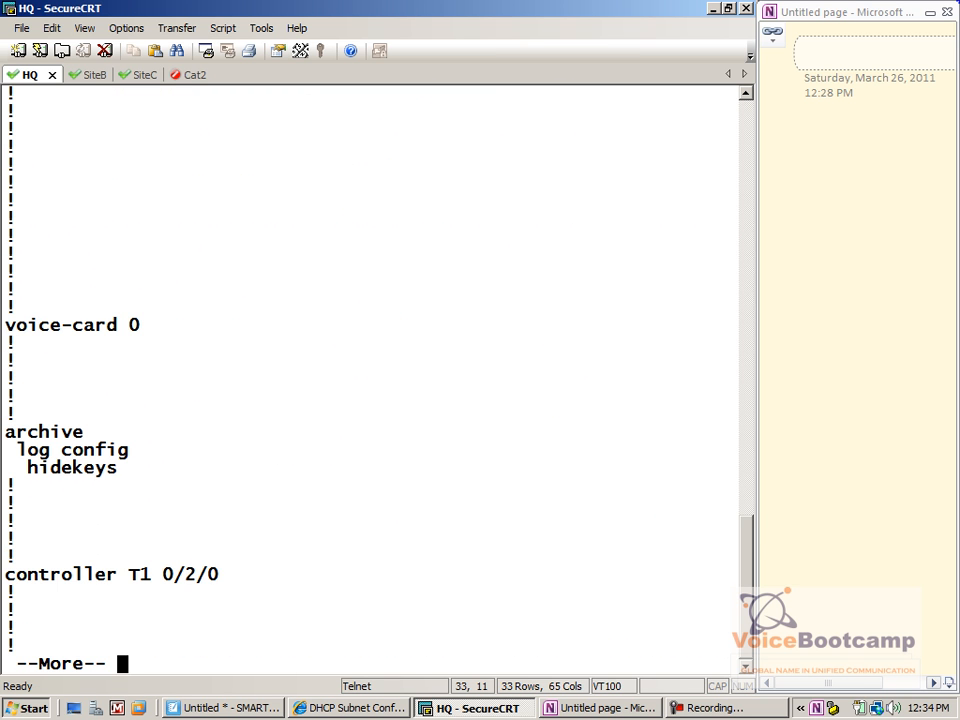
key(space)
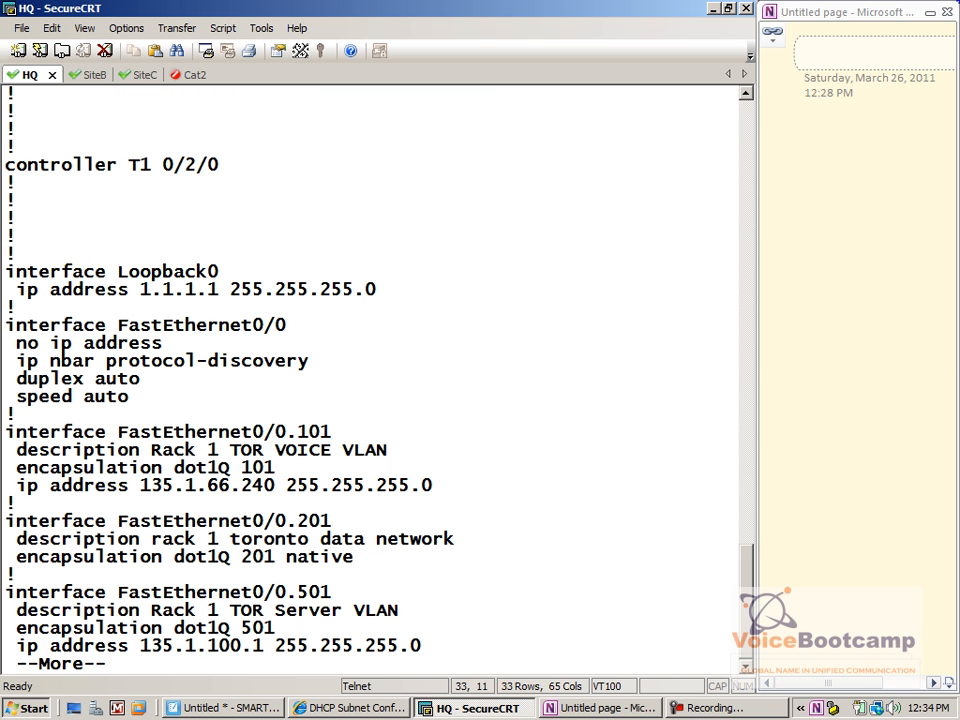
key(Return)
key(Return)
key(Return)
key(Return)
key(Return)
key(Return)
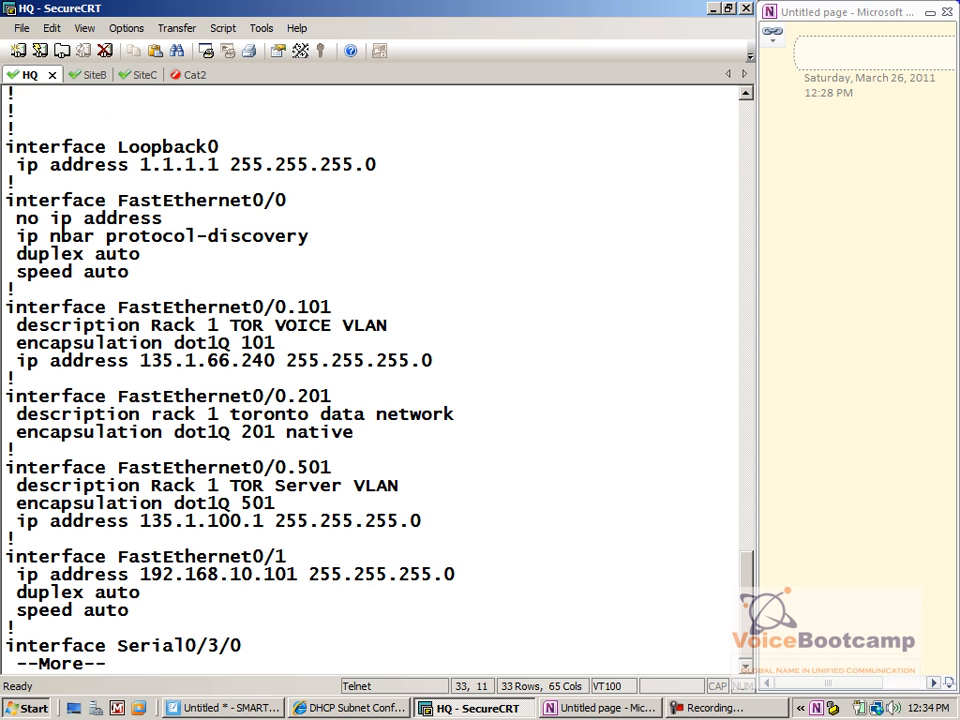
drag(478, 362, 5, 307)
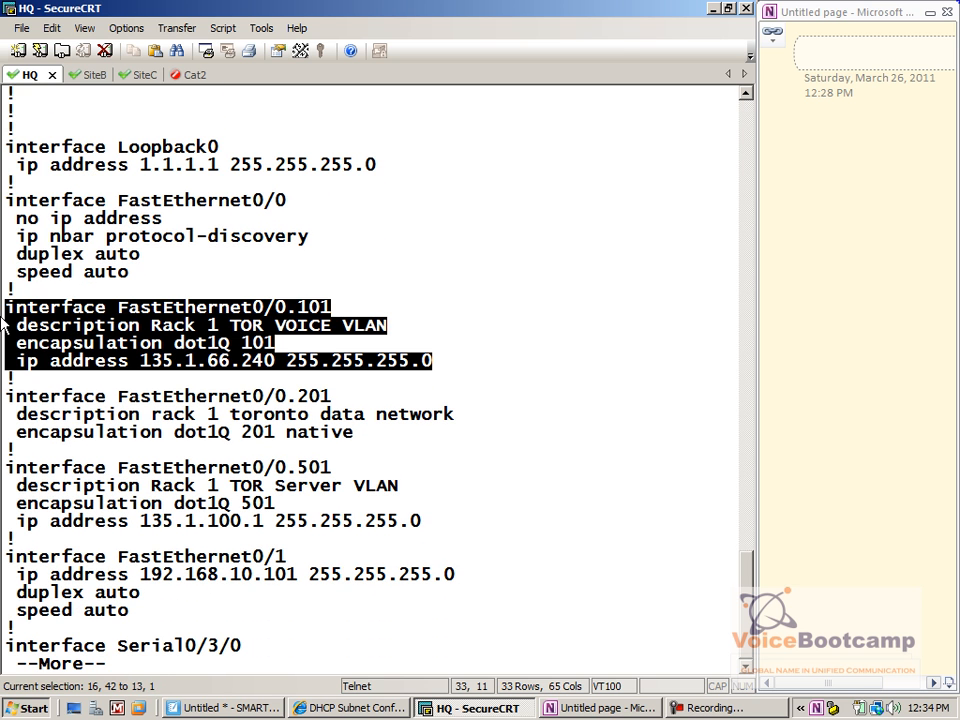
click(380, 453)
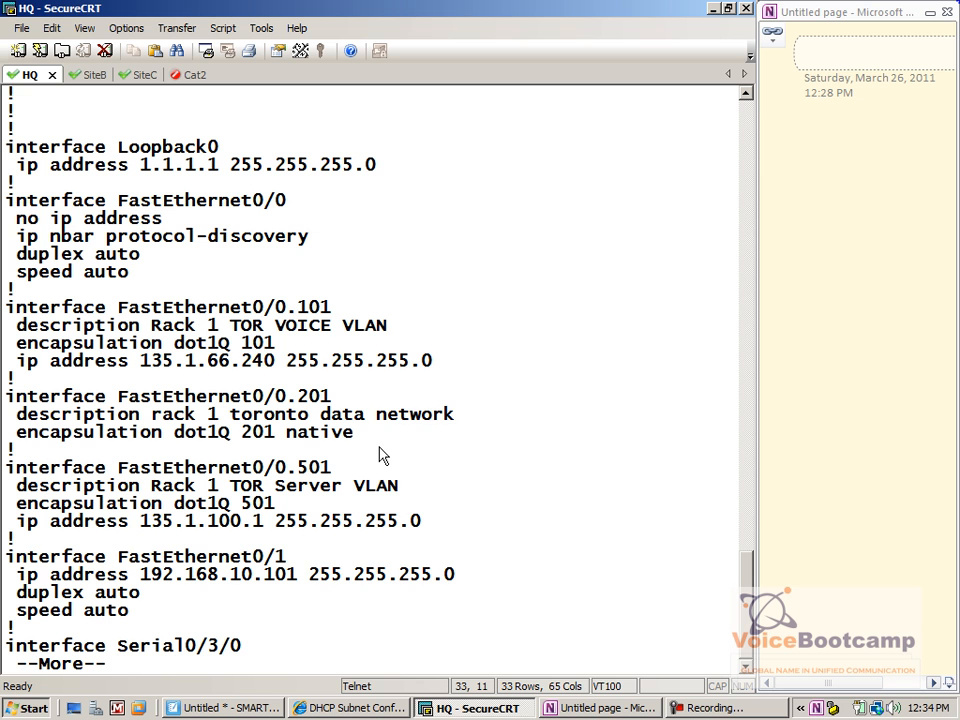
key(q)
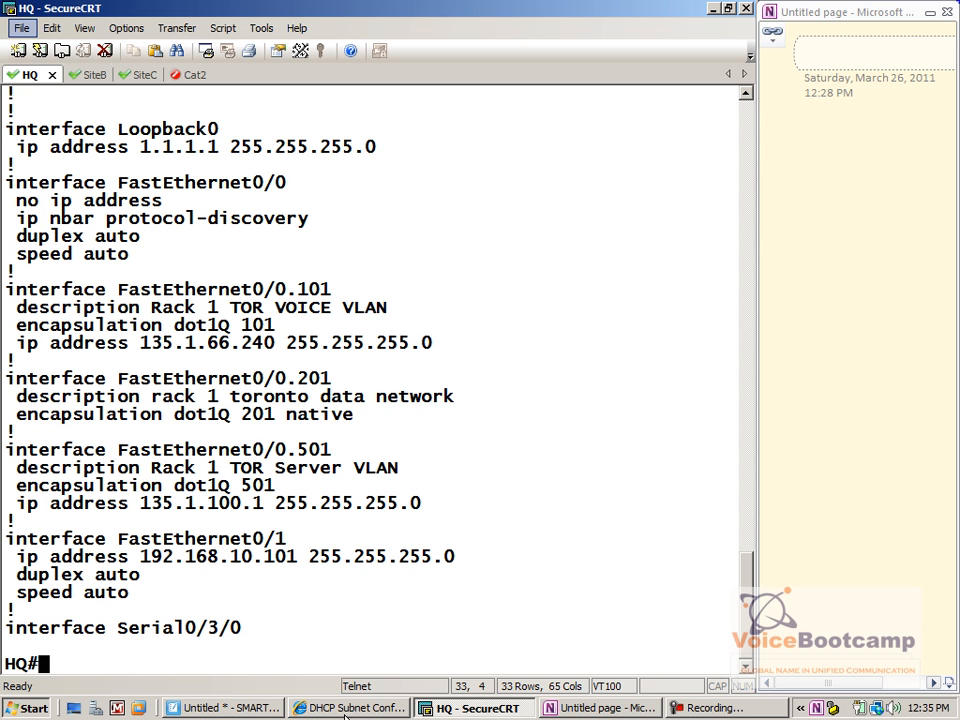
key(alt+Tab)
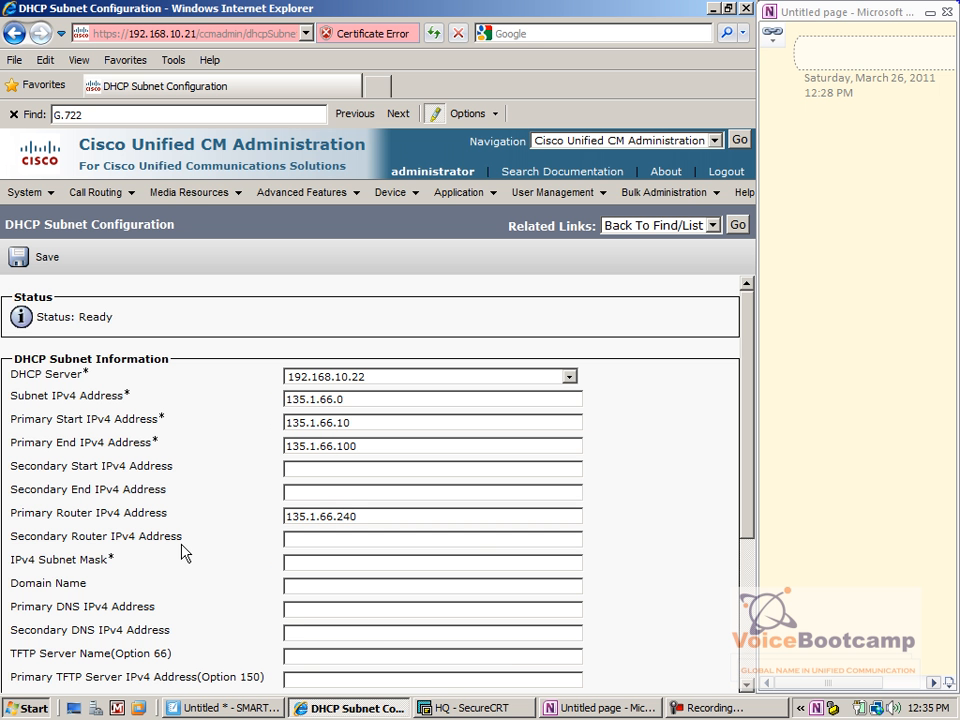
Enter mask 255.255.255.0, save the 135.1.66.0 subnet, and return to Find/List
scroll(185, 551, down, 1)
drag(144, 500, 317, 500)
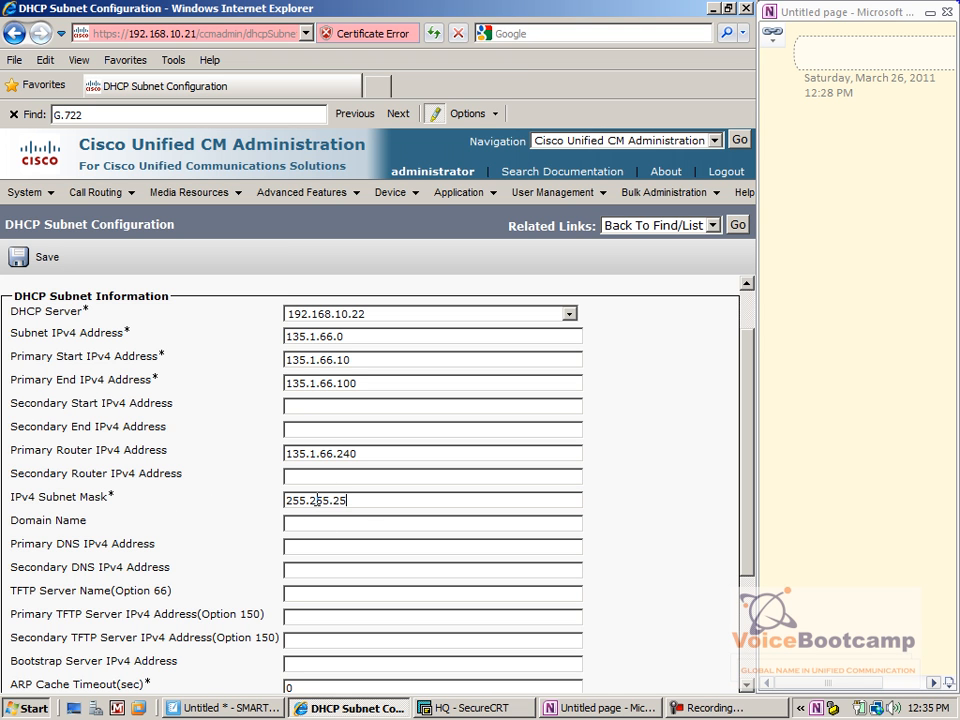
drag(94, 524, 18, 522)
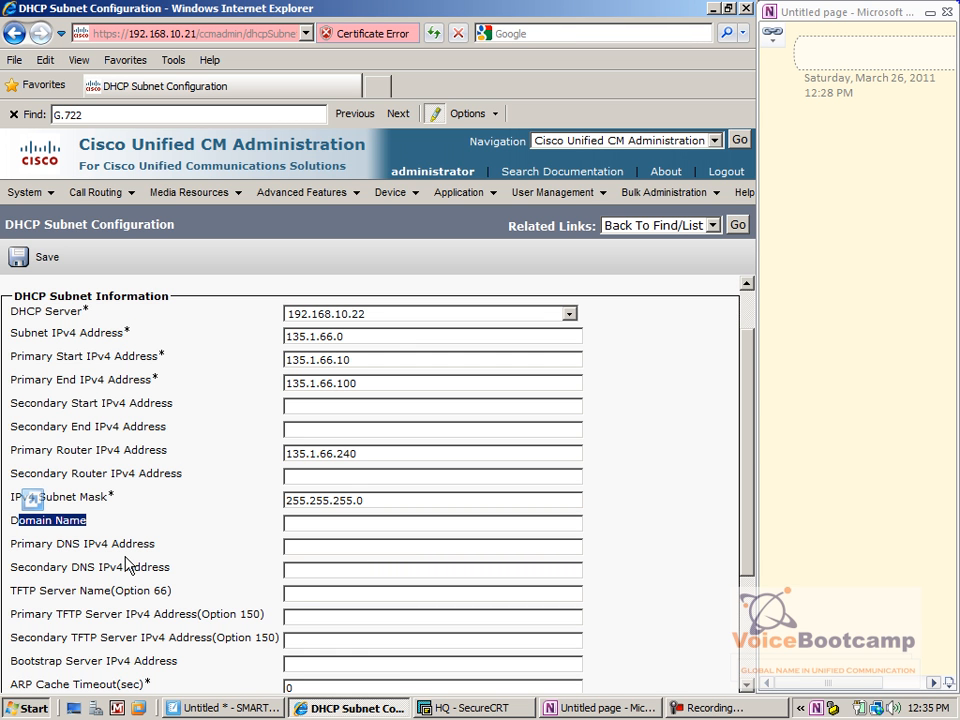
scroll(128, 563, down, 3)
drag(10, 490, 180, 495)
click(251, 506)
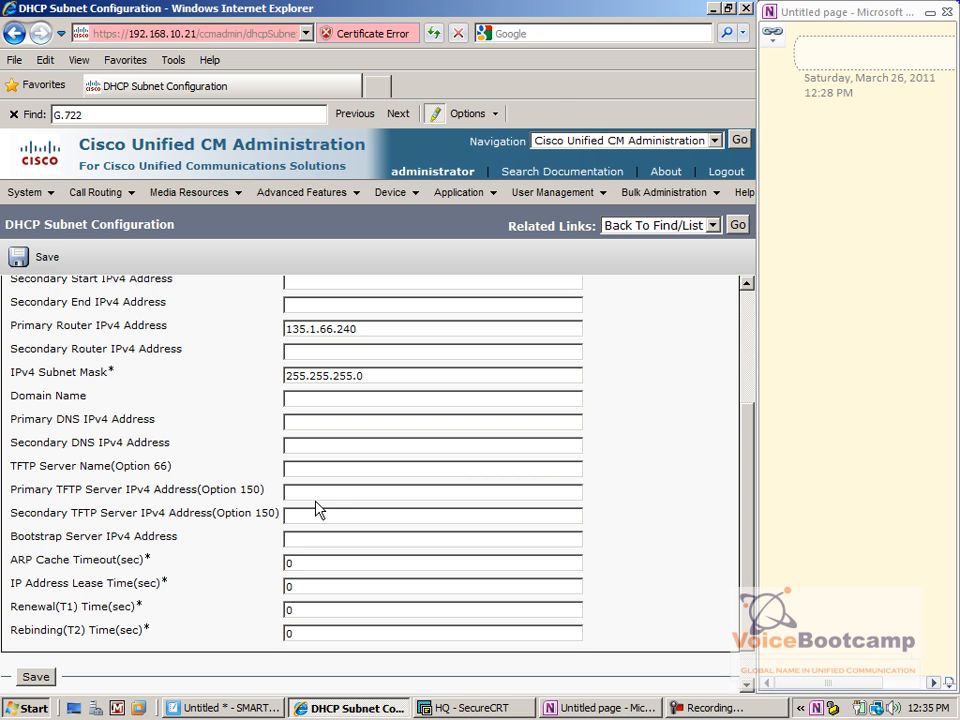
click(35, 678)
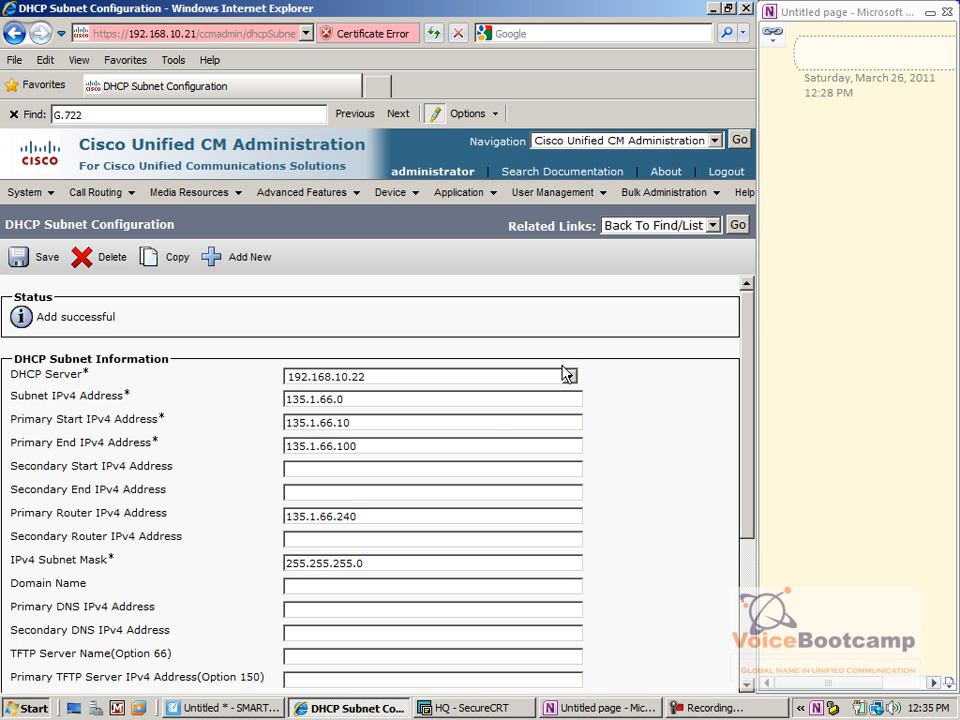
click(735, 226)
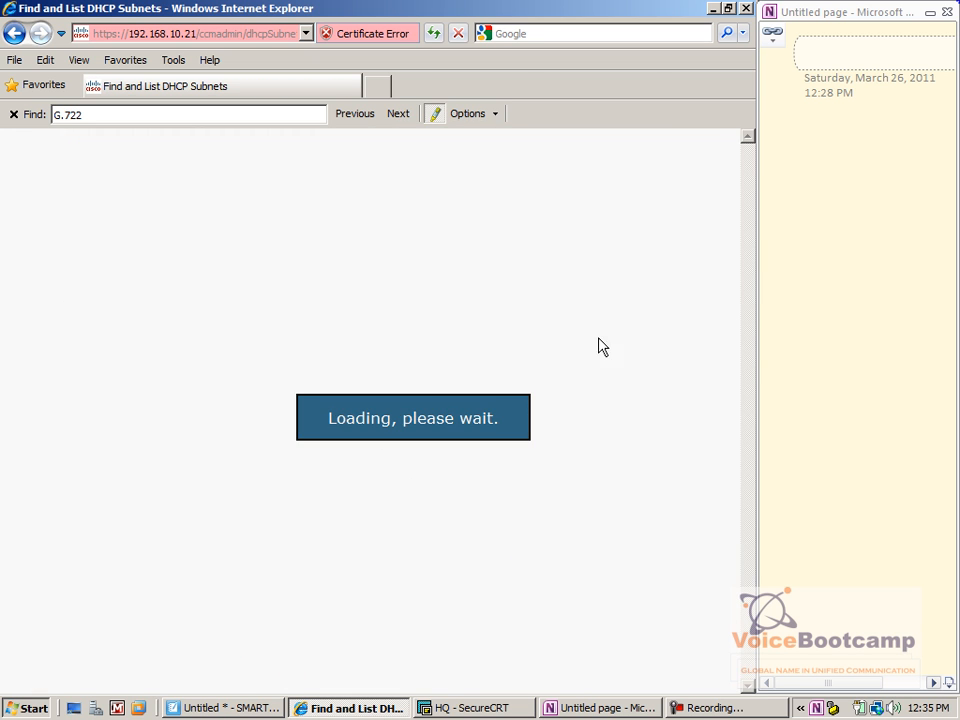
Start a new DHCP subnet on server 192.168.10.21, clearing a mistaken paste from the subnet field
click(564, 318)
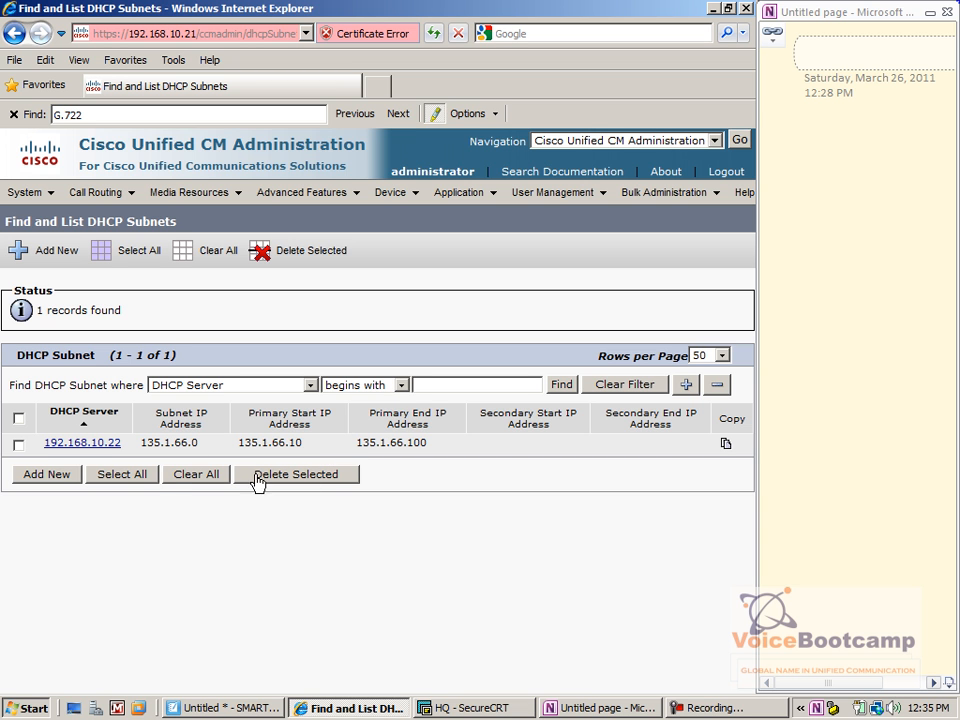
click(60, 477)
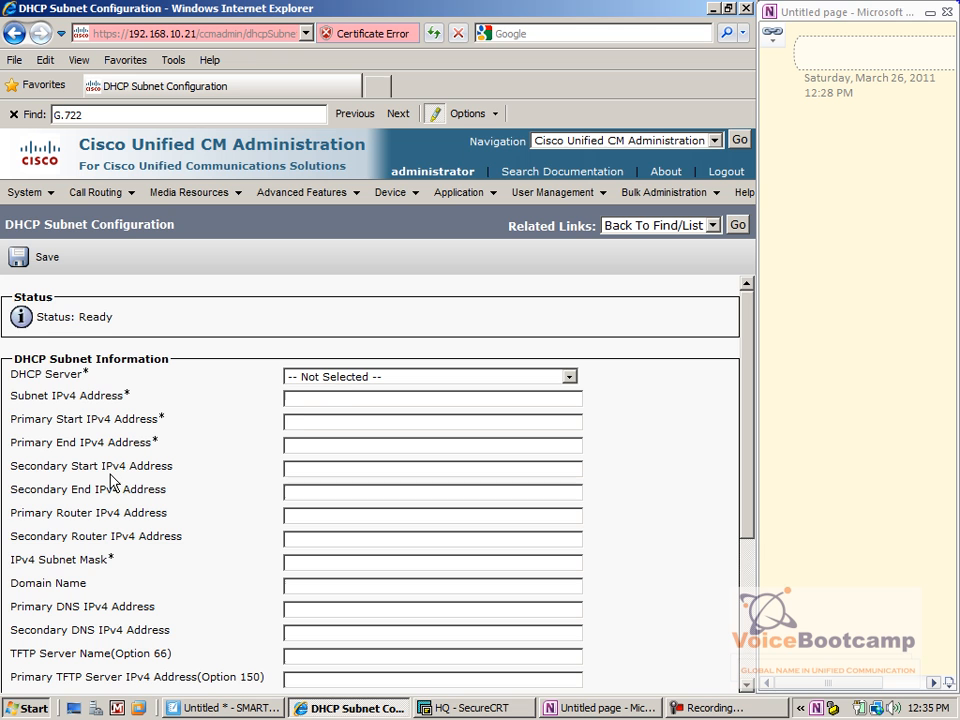
click(343, 379)
click(341, 408)
click(328, 400)
text(interface FastE)
key(ctrl+a)
key(BackSpace)
Fill range 135.1.66.101–135.1.66.200, router 135.1.66.240, mask 255.255.255.0, save, and return to the list
key(ctrl+a)
key(ctrl+c)
key(Tab)
key(ctrl+v)
key(BackSpace)
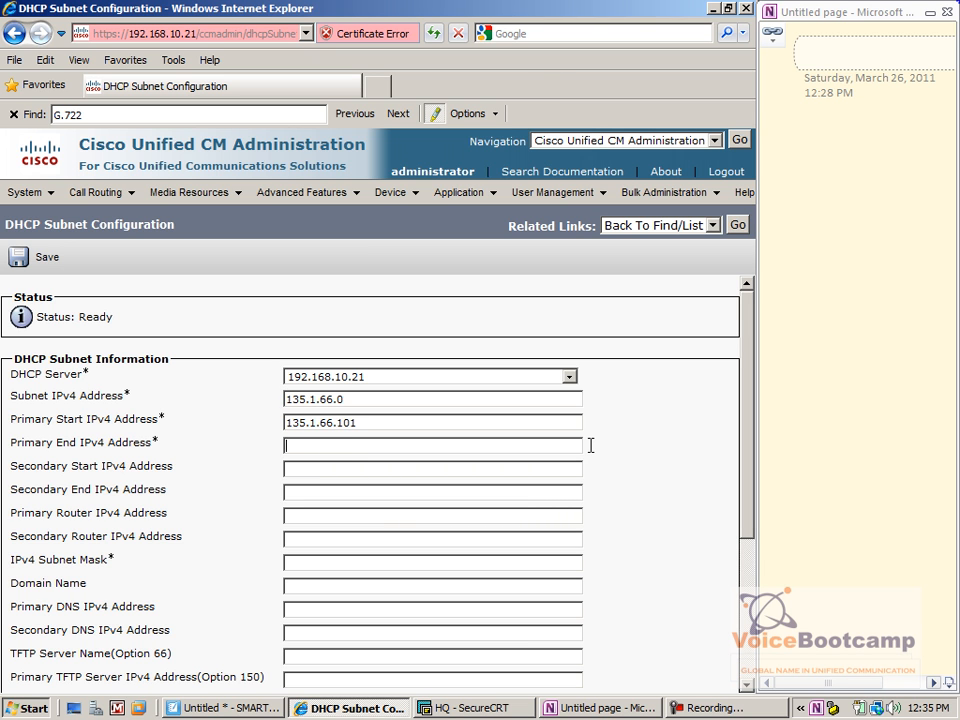
key(Tab)
key(ctrl+v)
click(323, 517)
key(ctrl+v)
key(BackSpace)
click(289, 563)
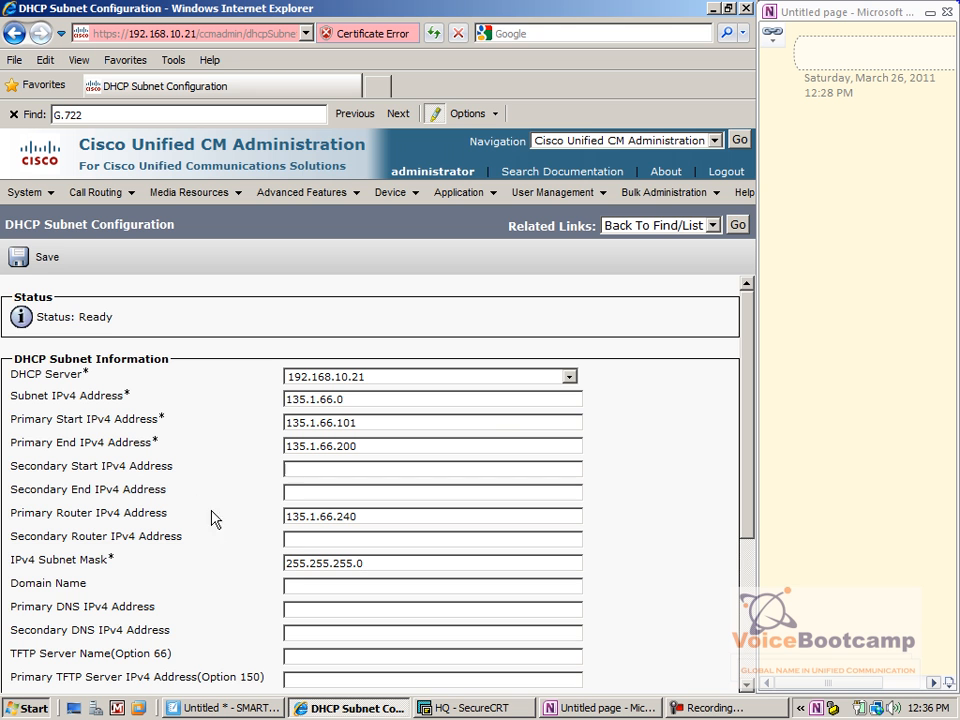
click(38, 262)
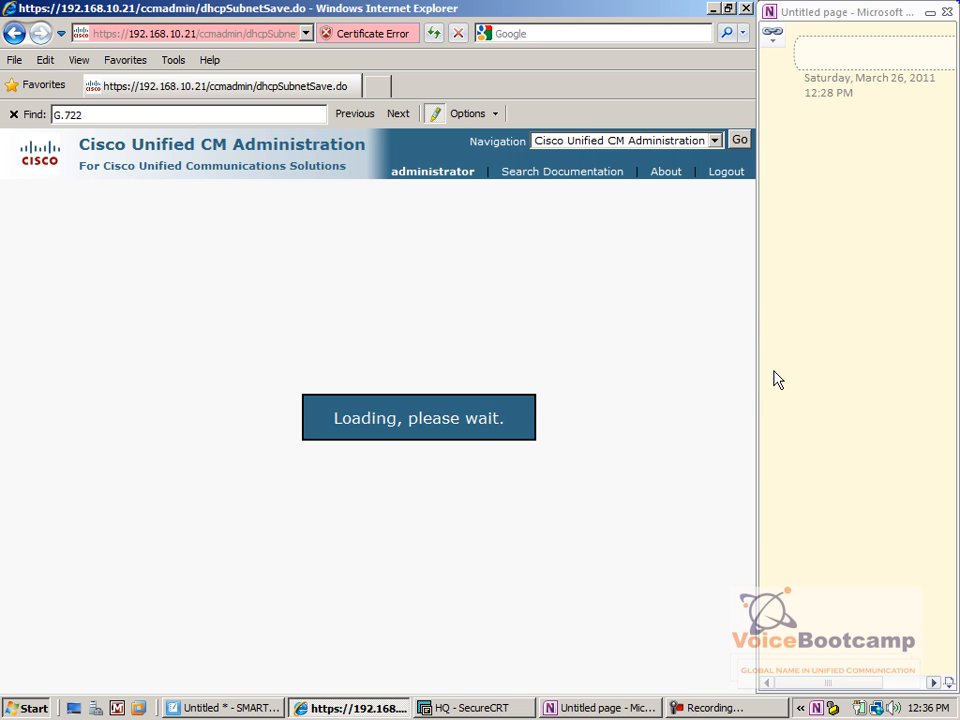
click(738, 225)
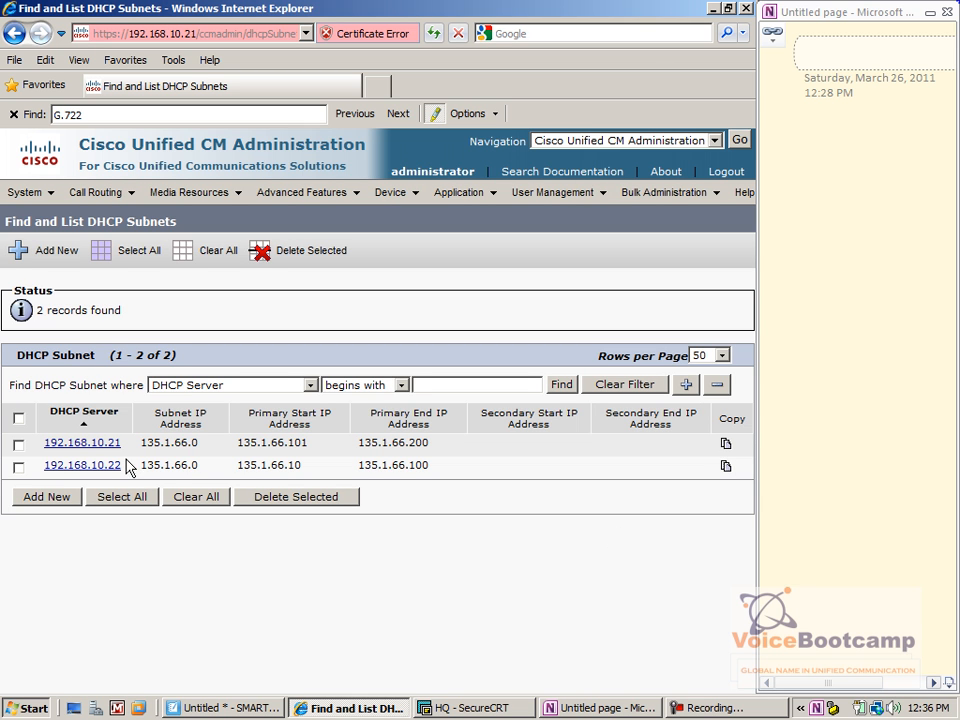
Compare the 135.1.66.0 subnets: 192.168.10.22 with .10–.100 and 192.168.10.21 with .101–.200
drag(124, 468, 56, 444)
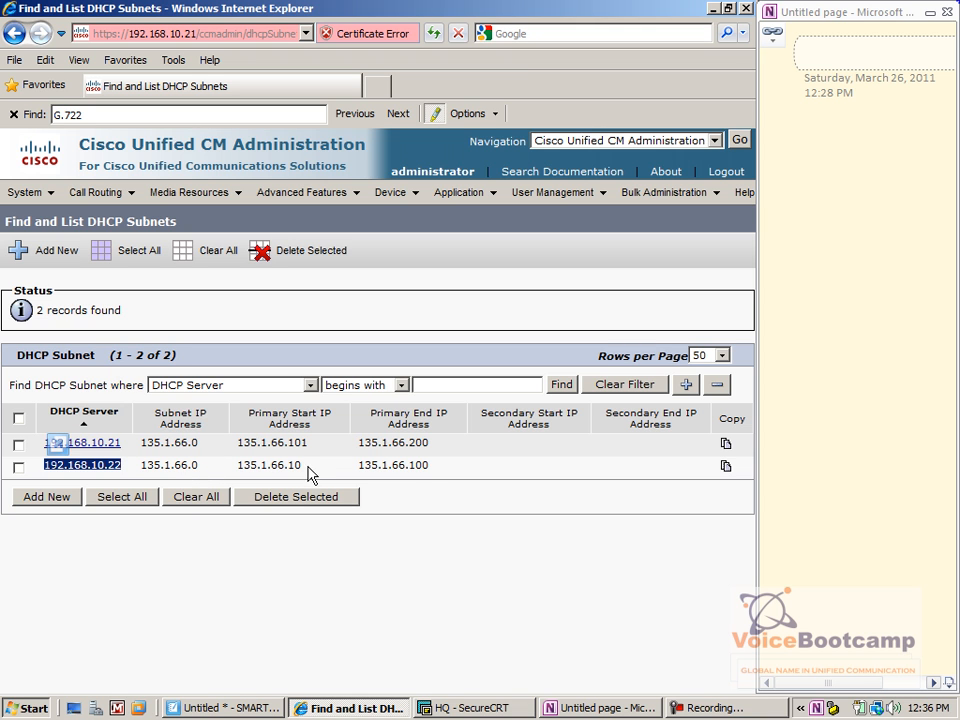
drag(304, 470, 289, 470)
drag(430, 465, 421, 465)
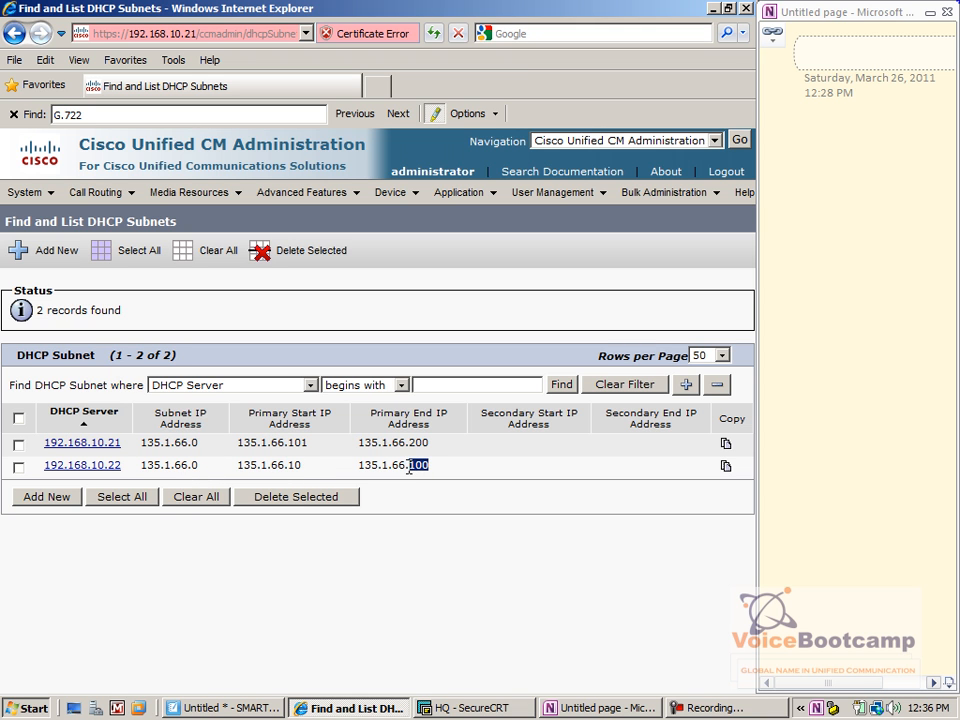
drag(121, 466, 43, 470)
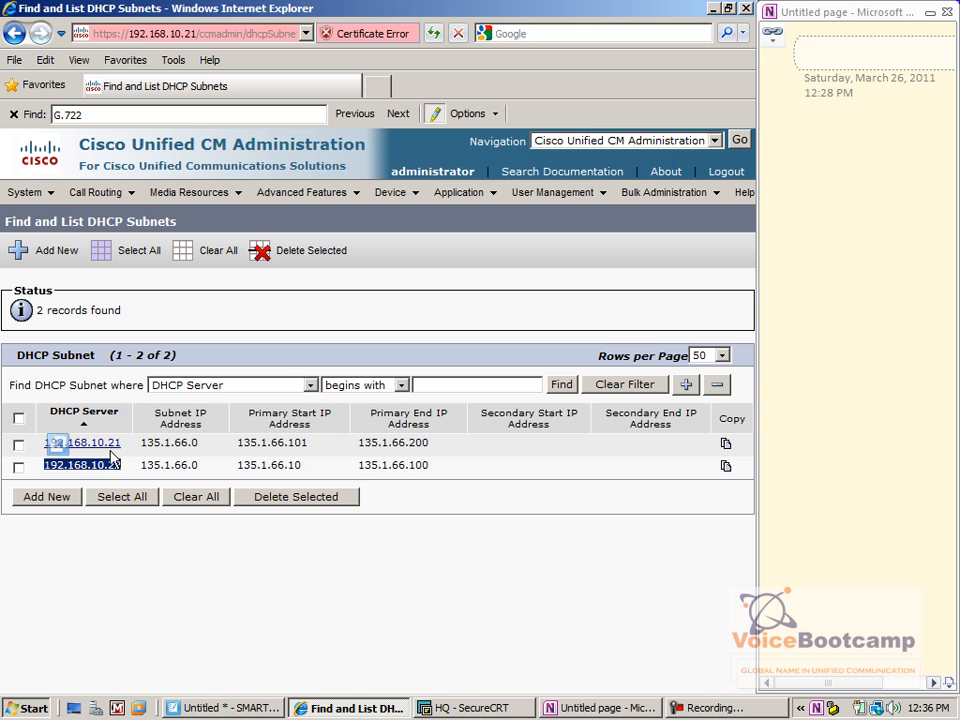
drag(122, 443, 110, 453)
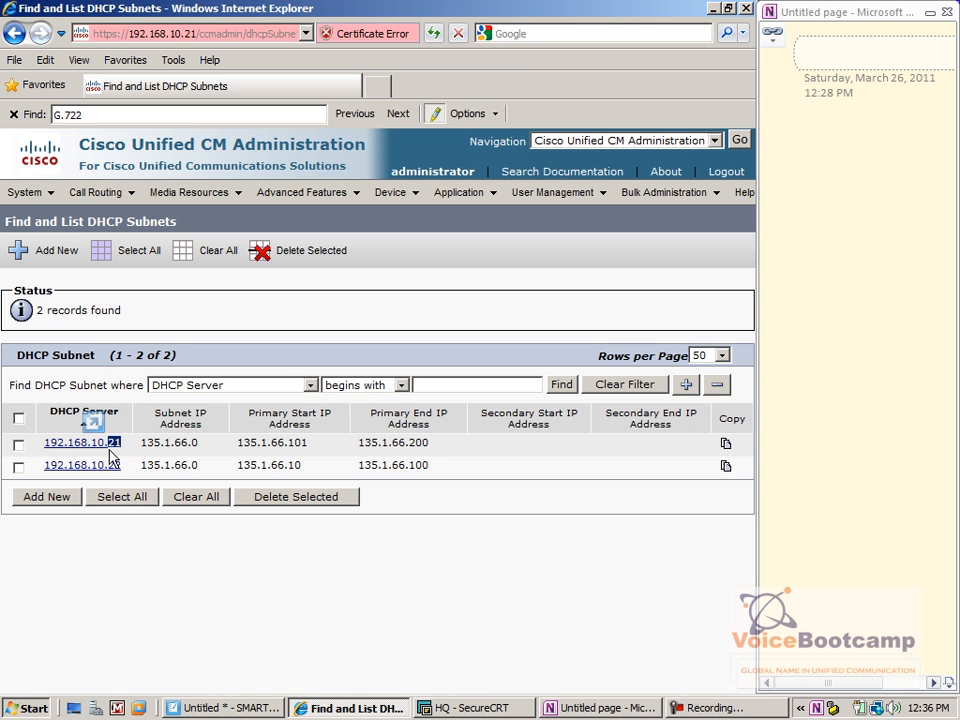
drag(288, 442, 308, 442)
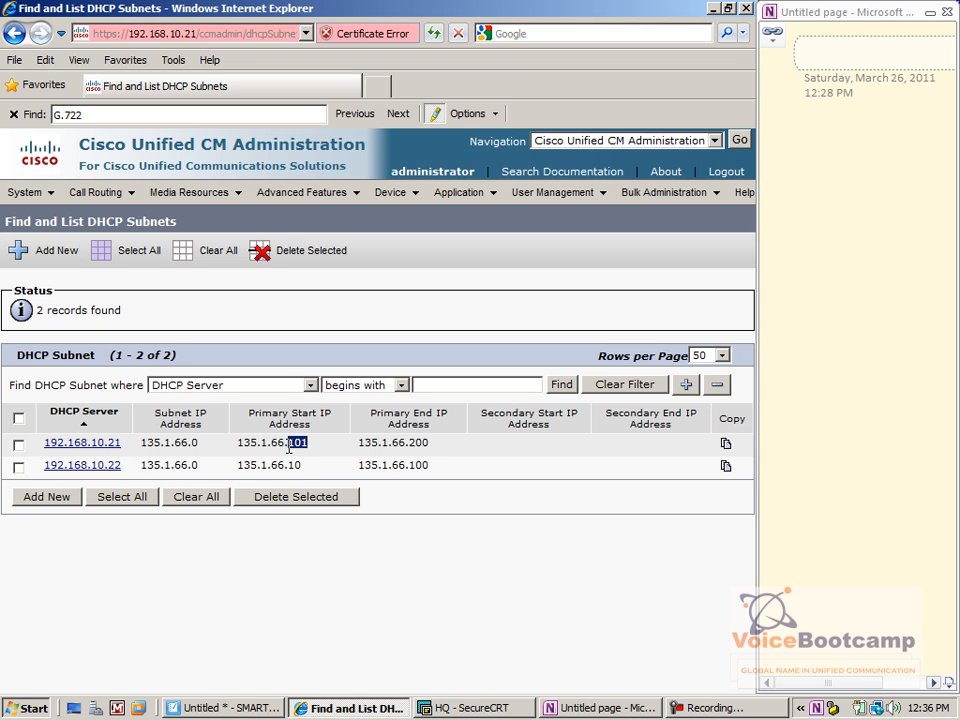
drag(430, 442, 404, 442)
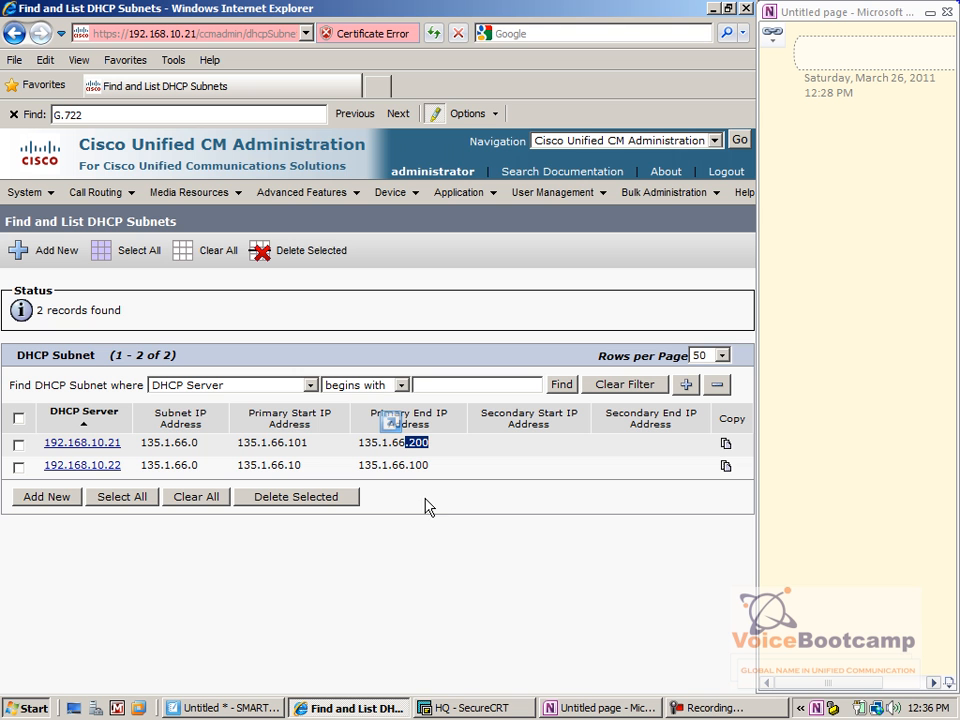
Start a new DHCP subnet 135.1.65.0 on server 192.168.10.22
click(42, 498)
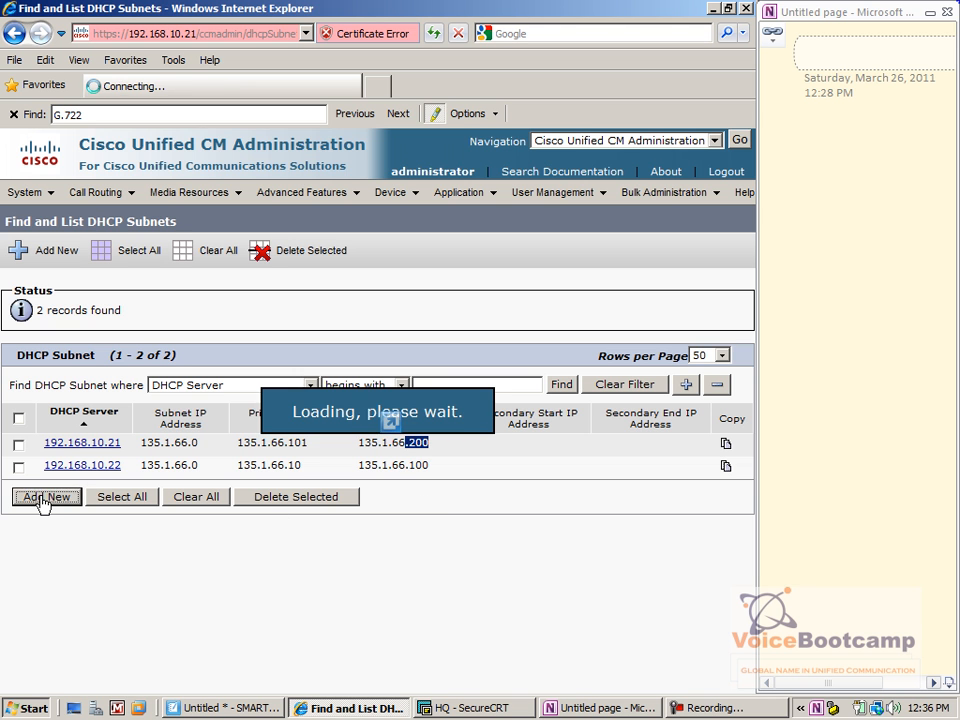
click(322, 377)
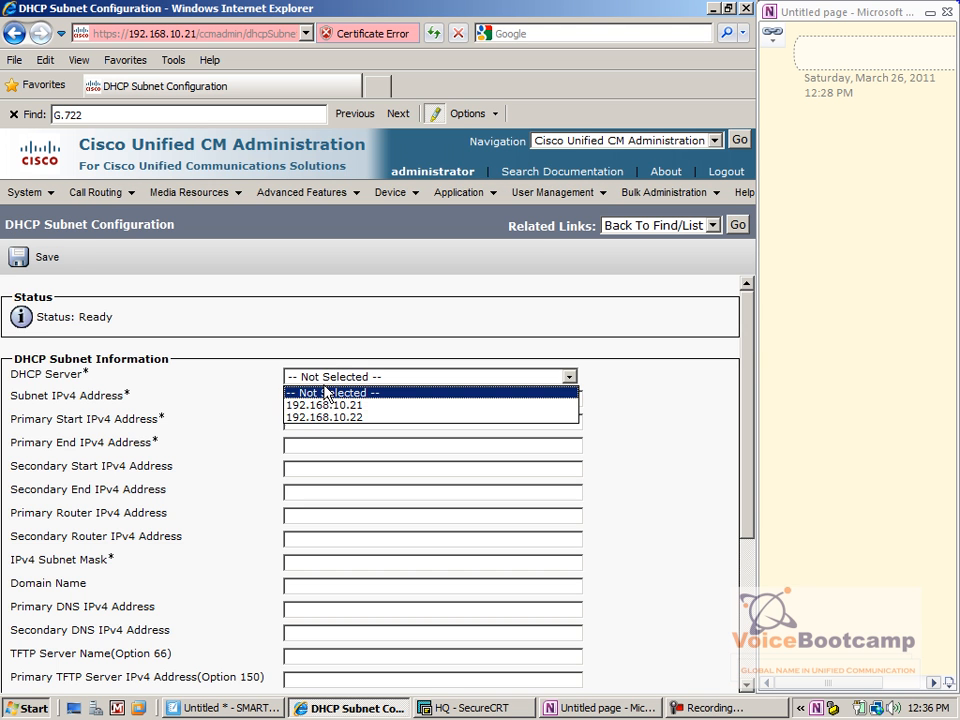
click(321, 417)
click(323, 396)
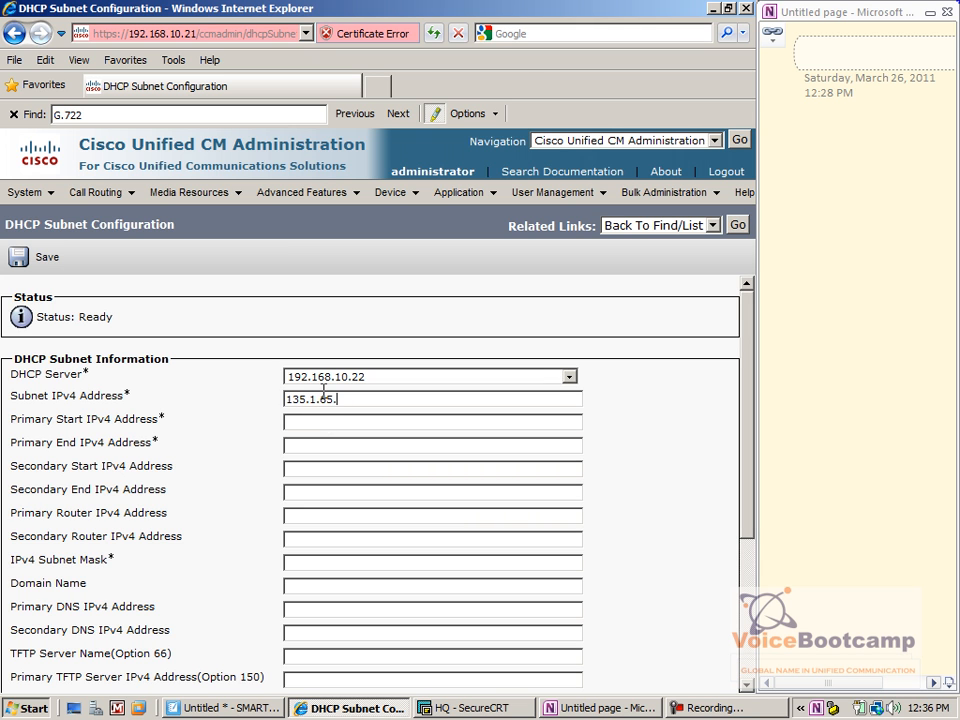
key(ctrl+a)
key(ctrl+c)
Fill range 135.1.65.10–135.1.65.100, router 135.1.65.240, mask 255.255.255.0, and save the subnet
key(Tab)
key(ctrl+v)
key(BackSpace)
key(ctrl+v)
key(BackSpace)
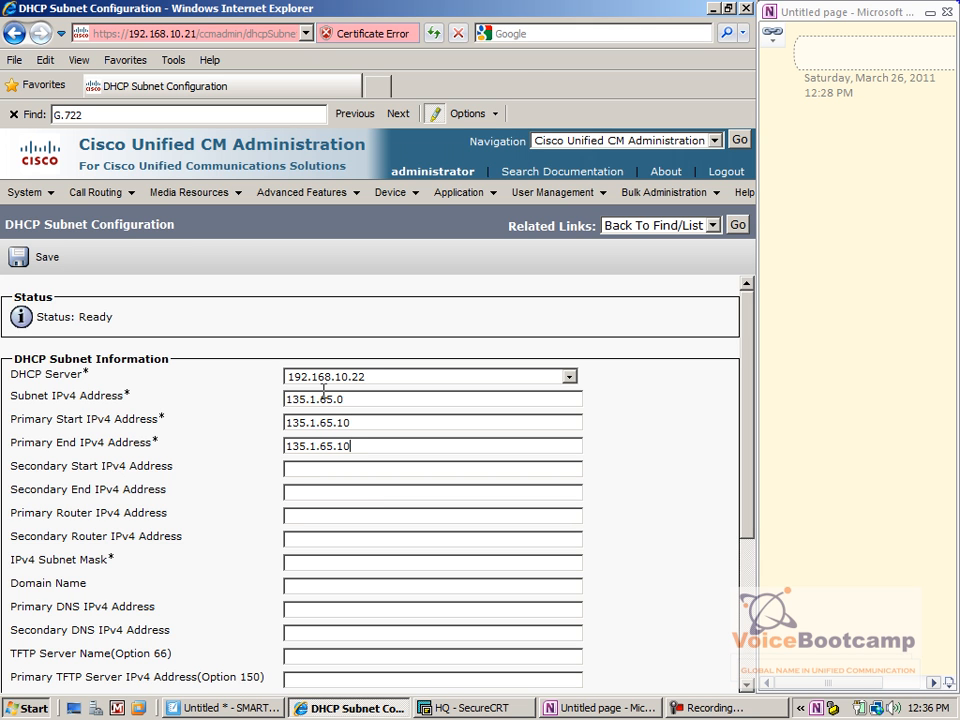
key(ctrl+v)
key(BackSpace)
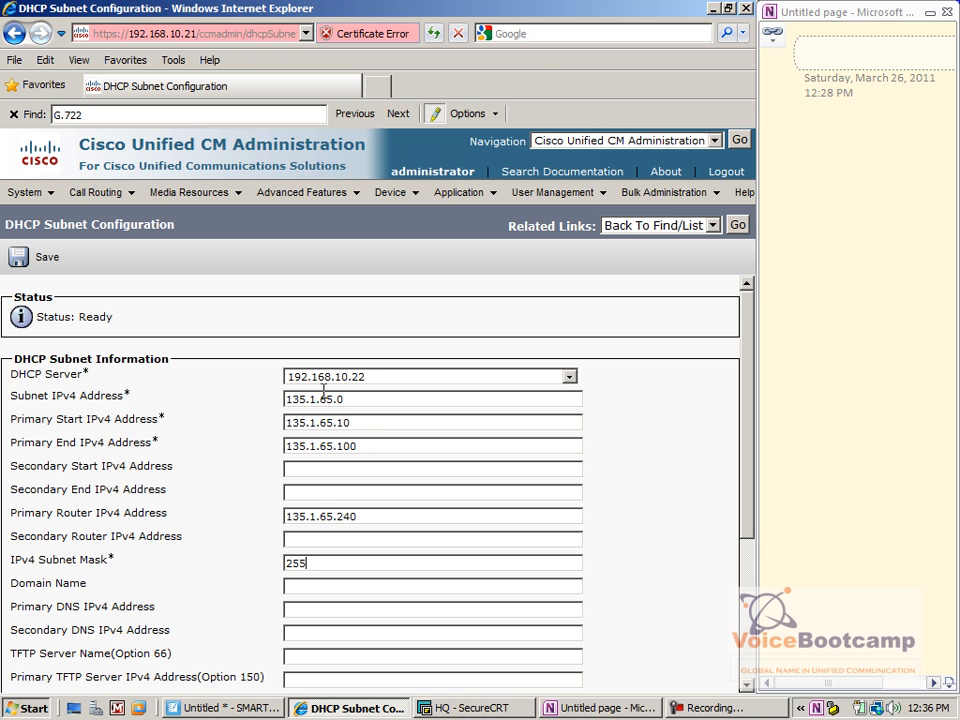
text(0)
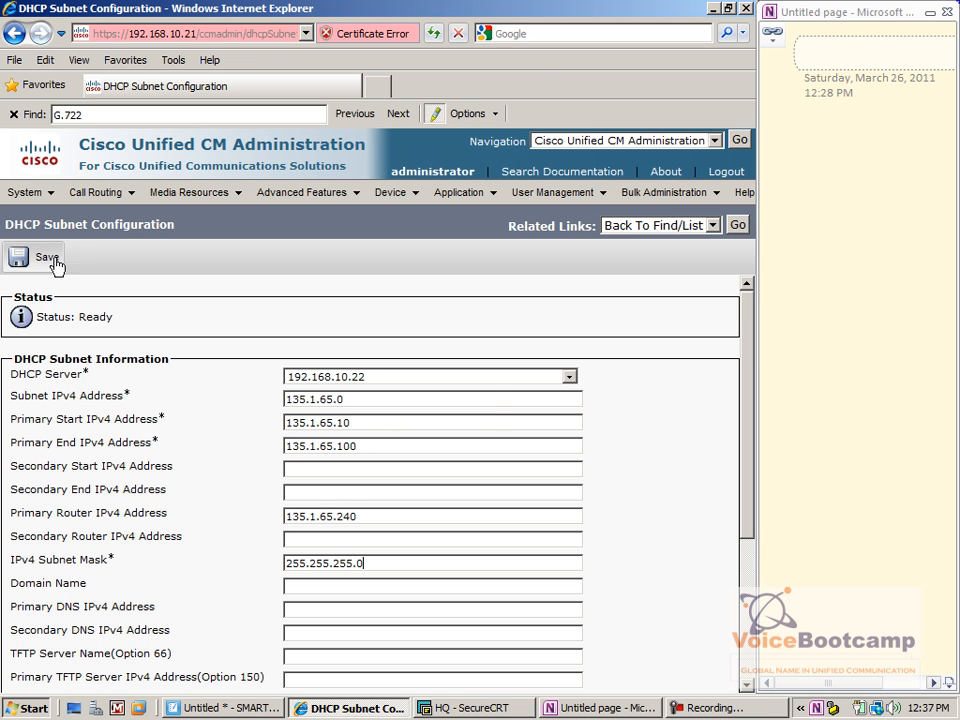
click(27, 257)
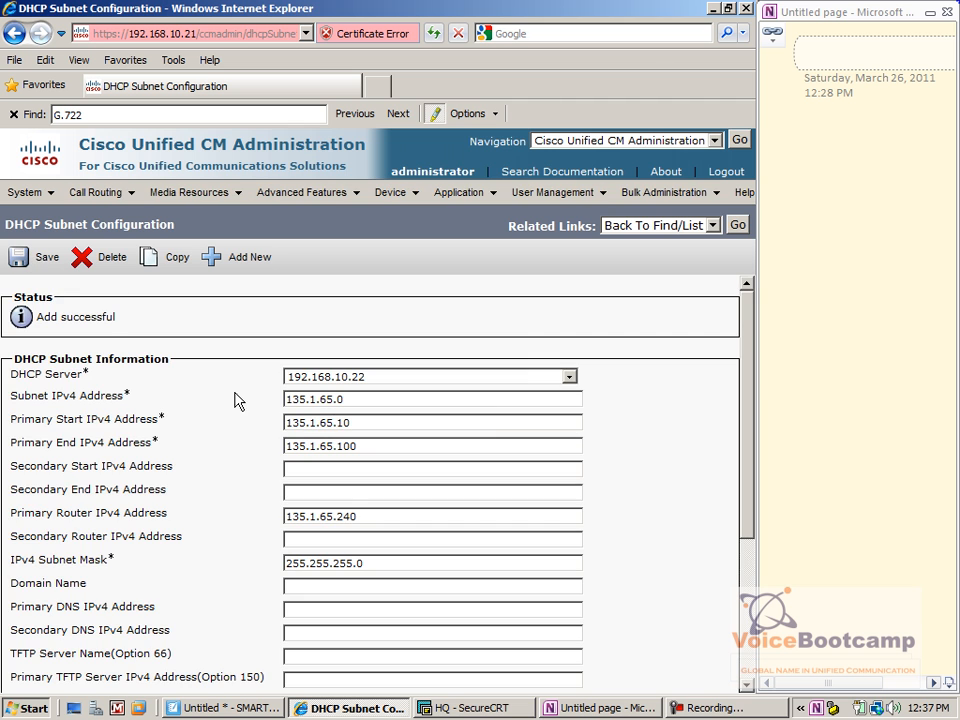
Copy the subnet to server 192.168.10.21 with range 135.1.65.101–135.1.65.200 and save
click(174, 258)
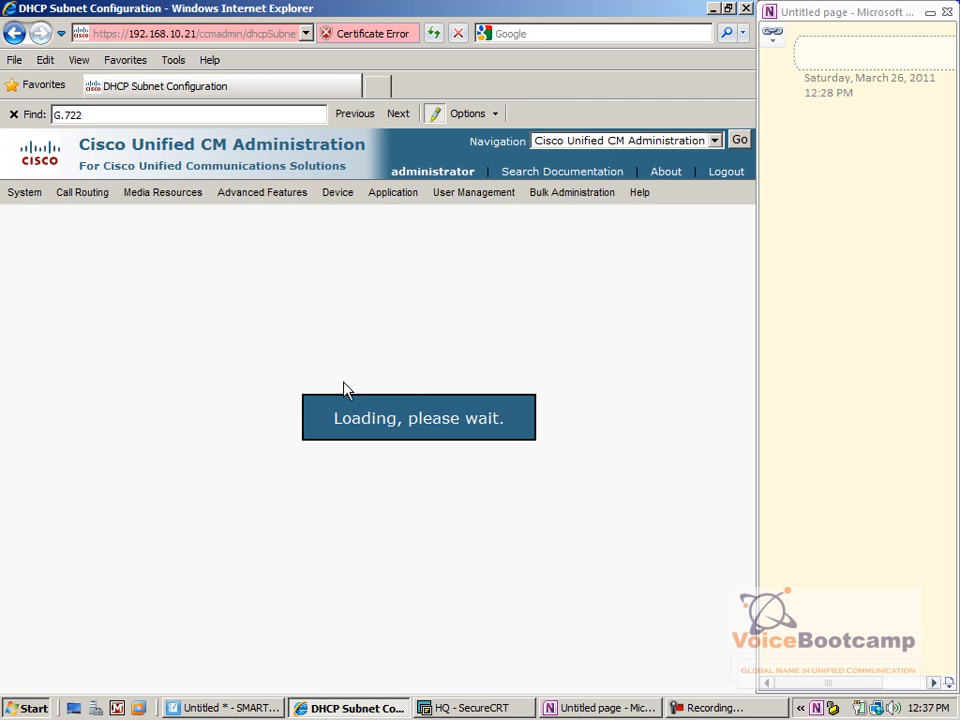
click(372, 377)
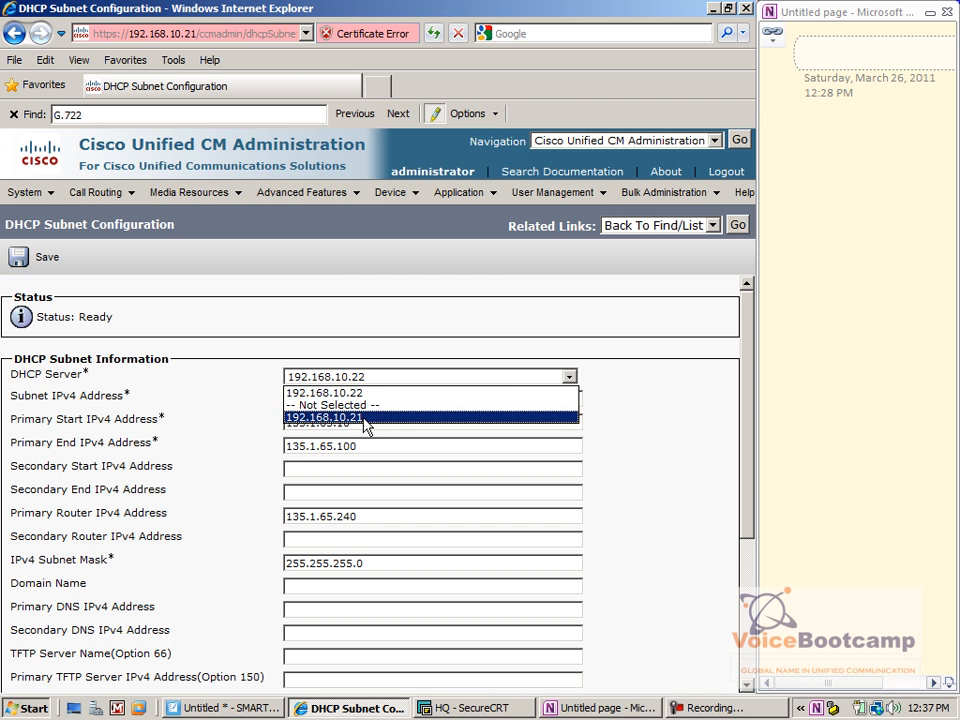
click(366, 418)
click(373, 401)
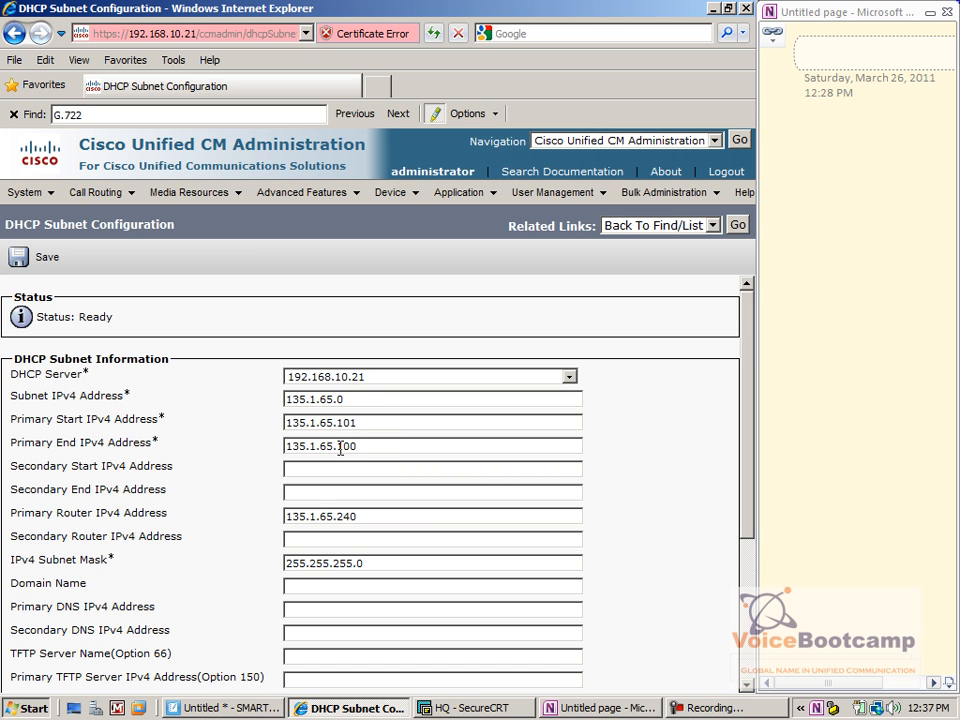
click(20, 258)
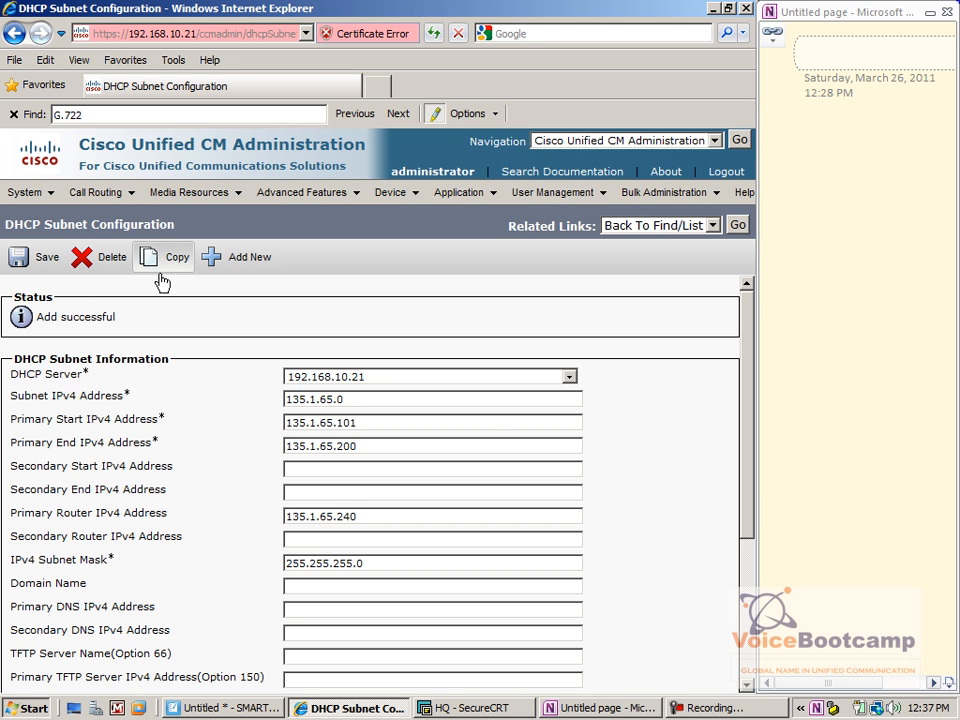
Copy the saved DHCP subnet and assign the copy to server 192.168.10.22
click(178, 258)
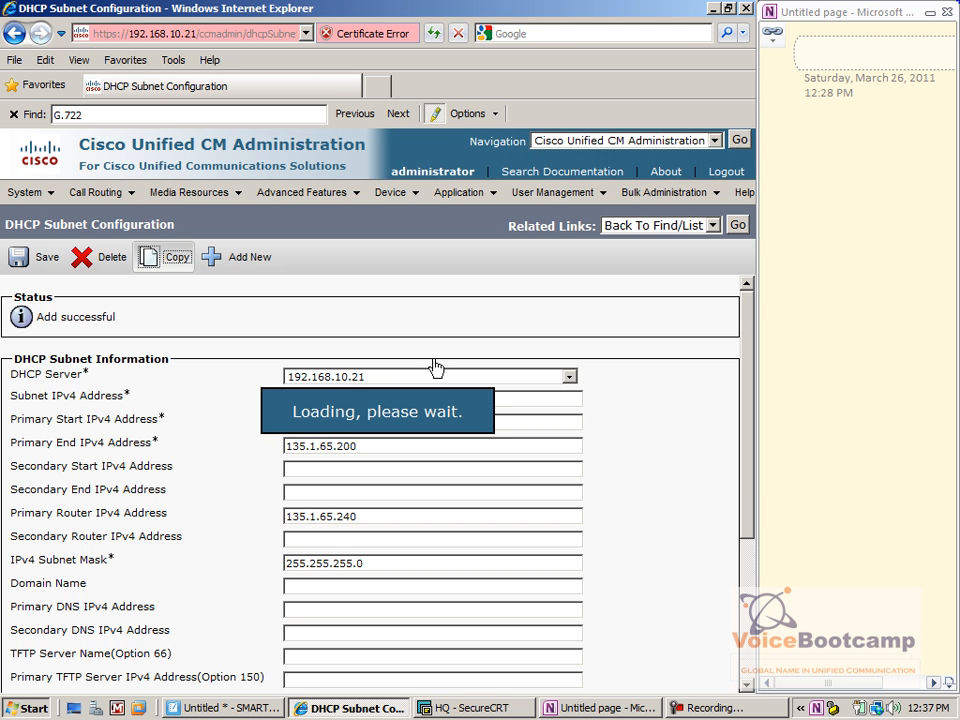
click(370, 377)
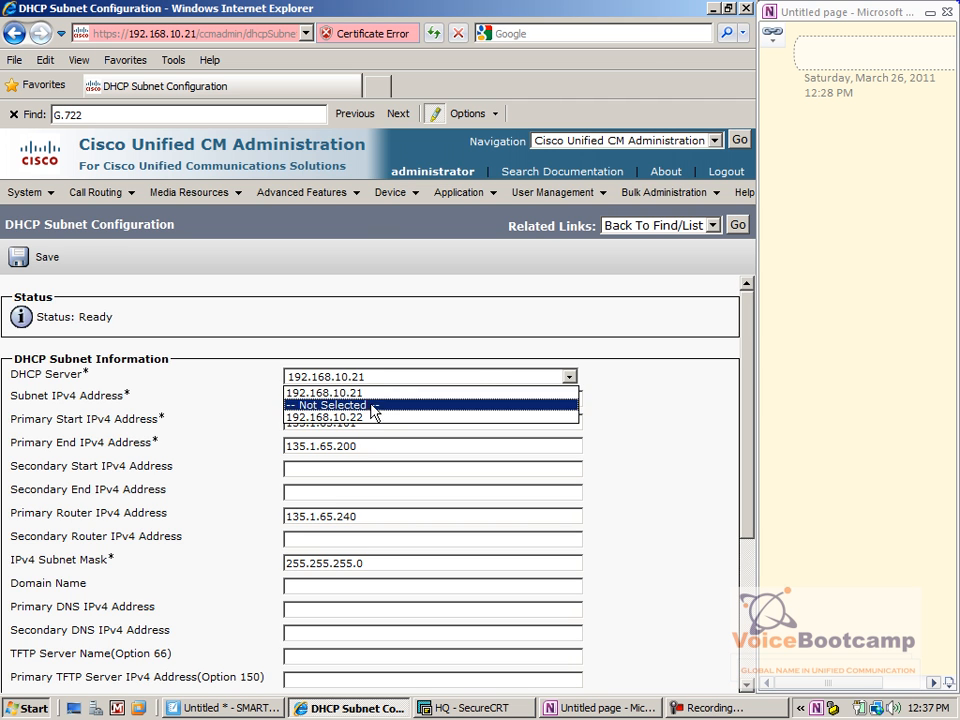
click(369, 422)
click(326, 399)
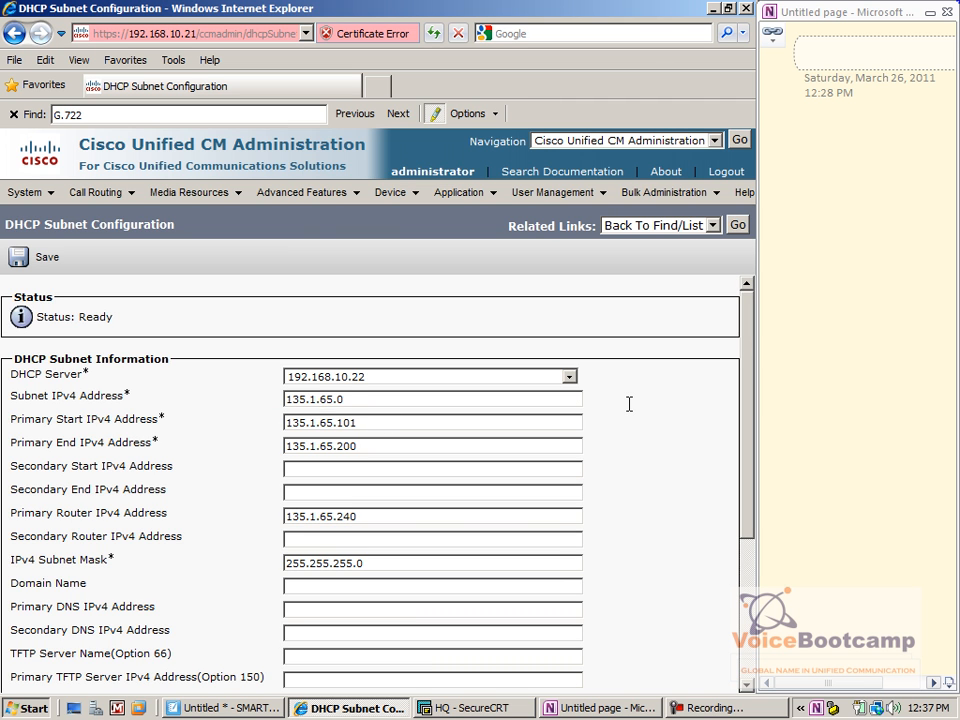
Change the copy to subnet 135.1.67.0, range .10–.100, router 135.1.67.240, and save it
click(334, 422)
key(BackSpace)
click(331, 446)
key(BackSpace)
text(7)
click(343, 446)
key(BackSpace)
text(1)
click(333, 517)
key(BackSpace)
text(7)
click(27, 260)
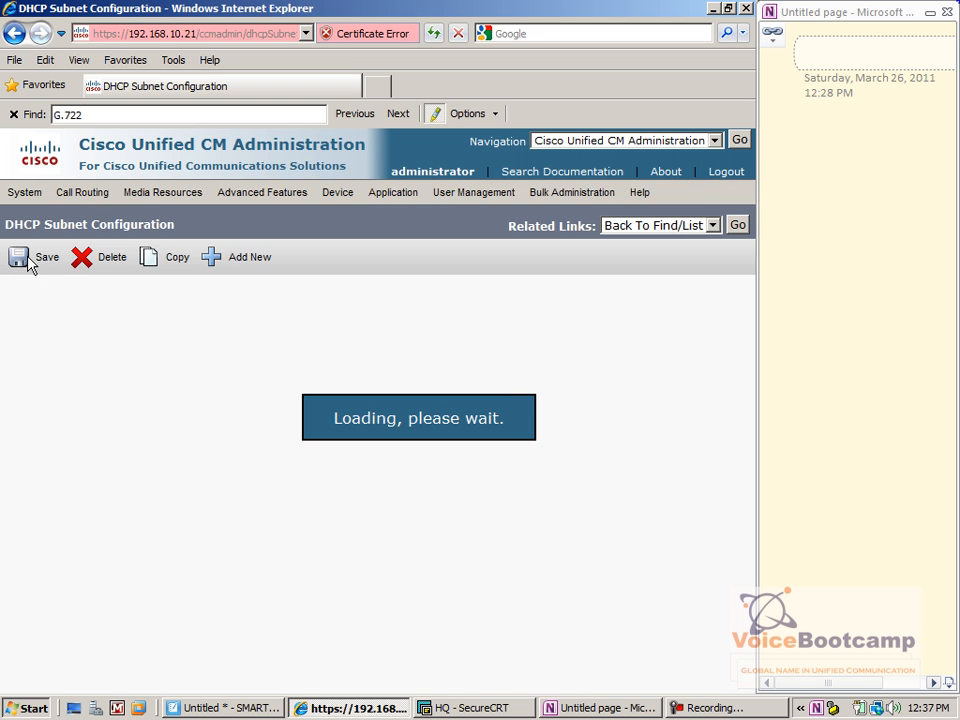
Copy it for server 192.168.10.21 with range .101–.200, save, and return to the subnet list
click(172, 257)
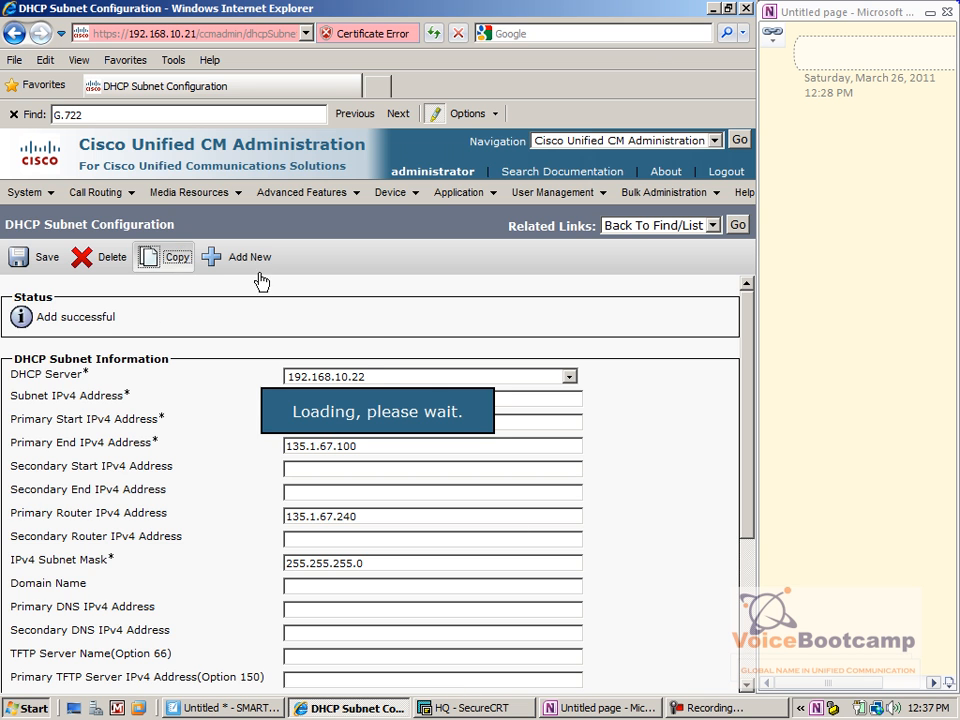
click(365, 385)
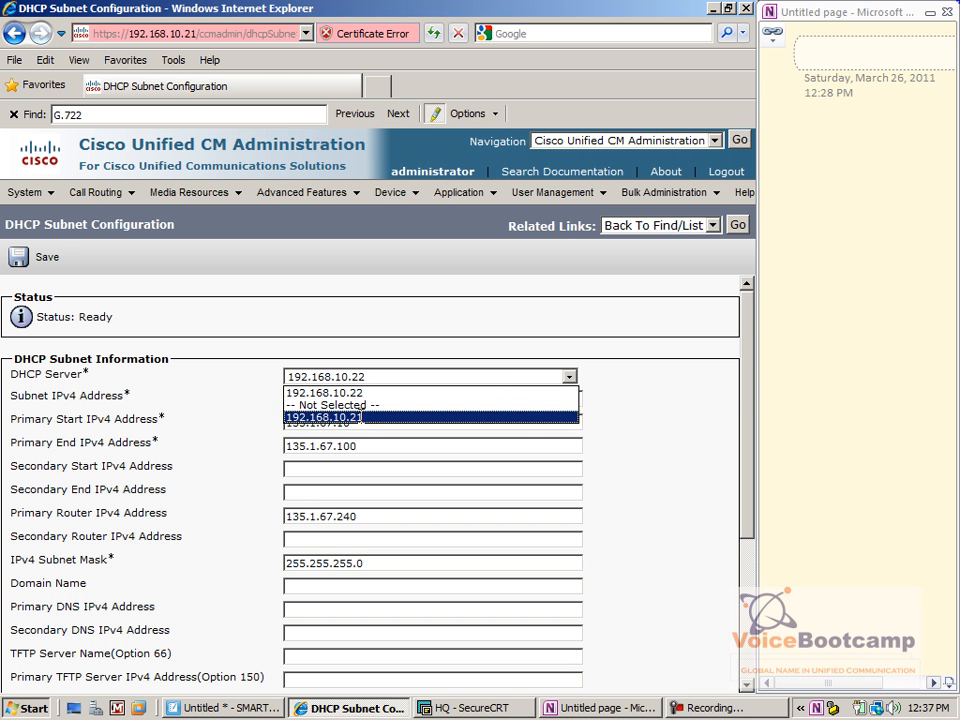
click(362, 418)
click(360, 399)
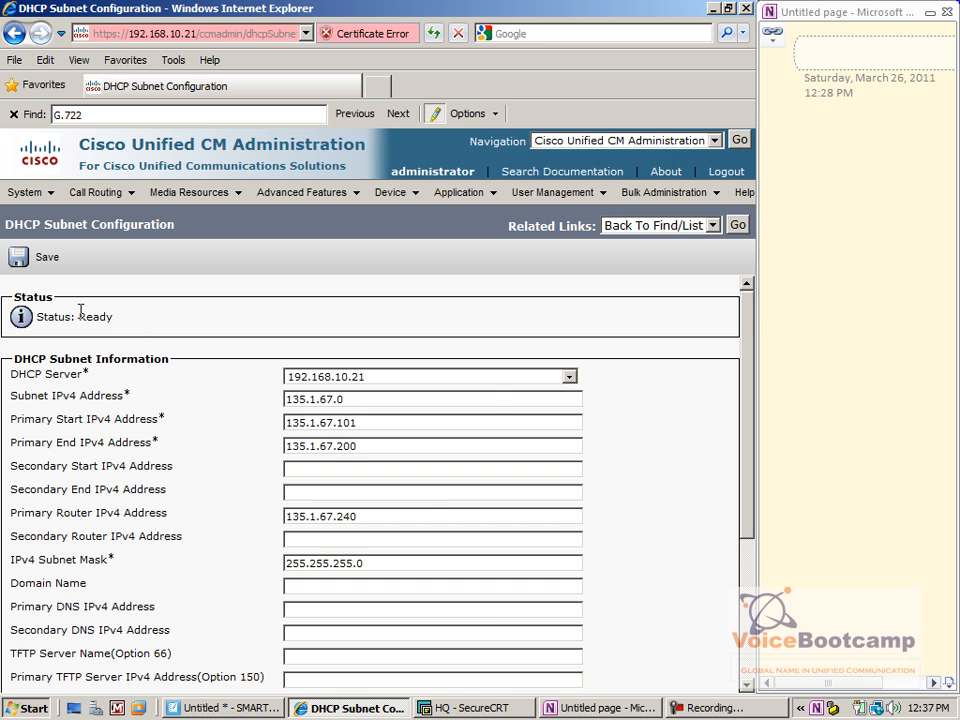
click(24, 266)
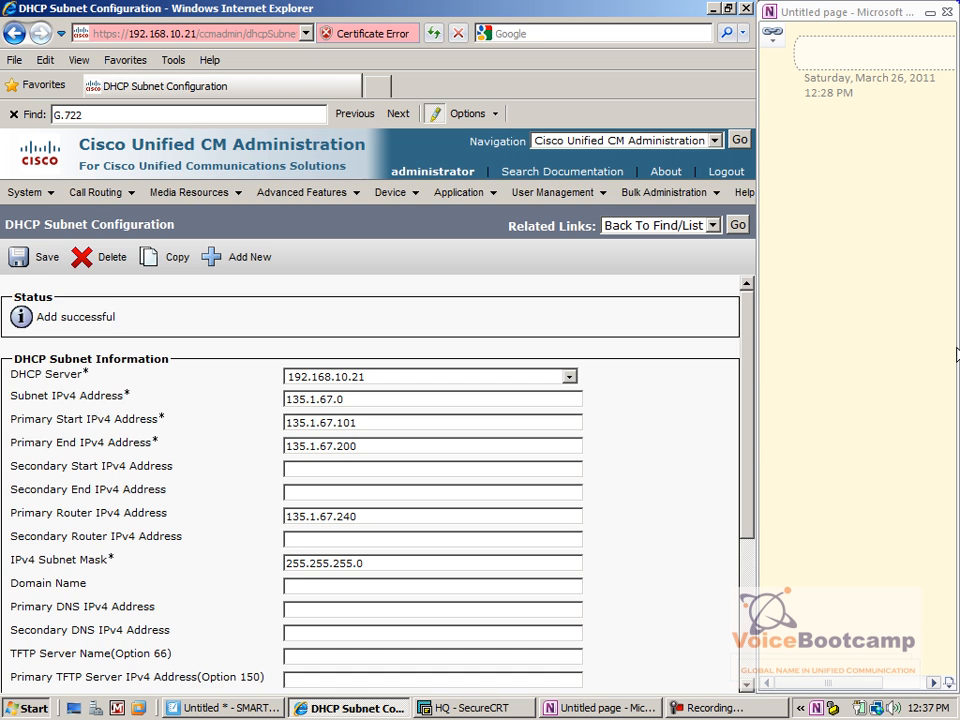
click(738, 226)
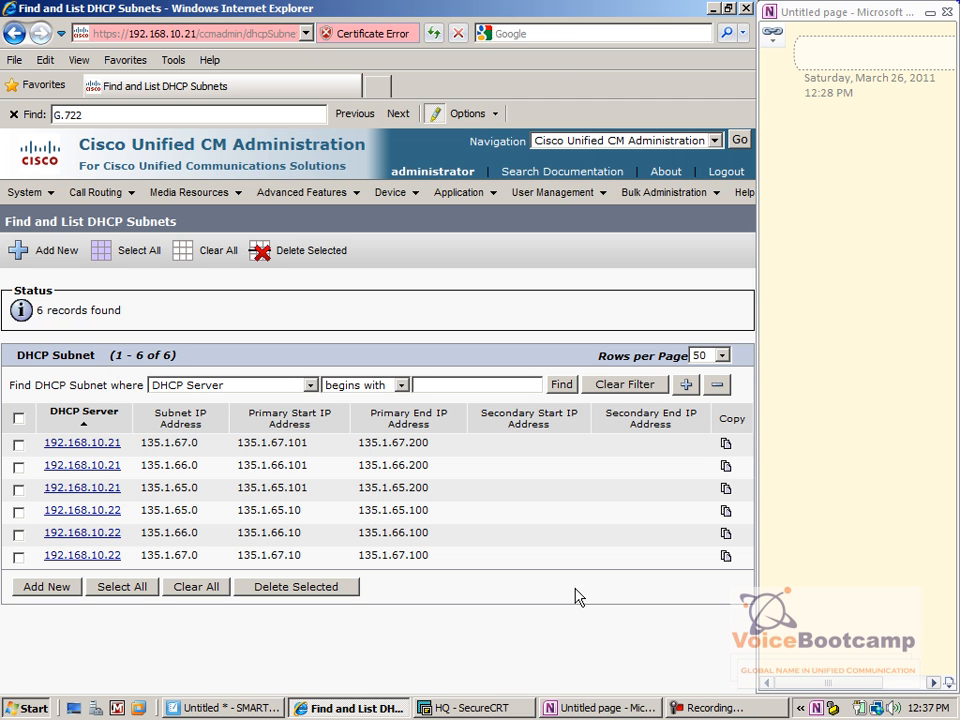
click(481, 712)
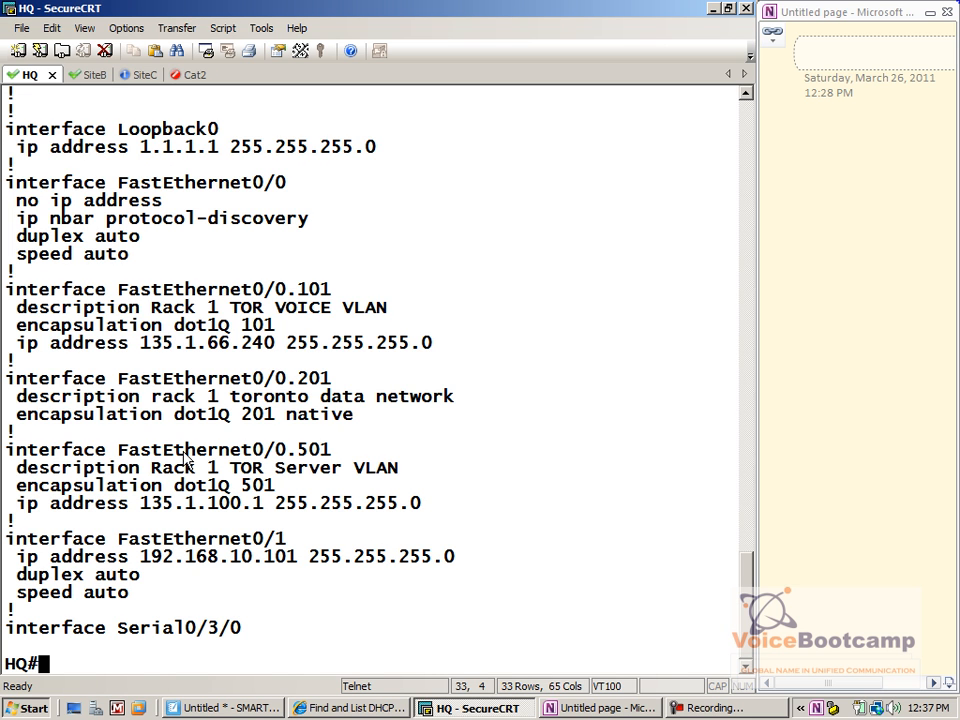
Clear the HQ terminal and enter configuration for subinterface FastEthernet0/0.101
click(55, 28)
click(178, 276)
key(Return)
text(config t)
key(Return)
text(int fas0/0.101)
key(Return)
Add ip helper-addresses 192.168.10.22 and 192.168.10.21 to the subinterface
text(ip he3lp)
key(Tab)
key(BackSpace)
key(BackSpace)
key(BackSpace)
text(lp)
key(Tab)
text(?)
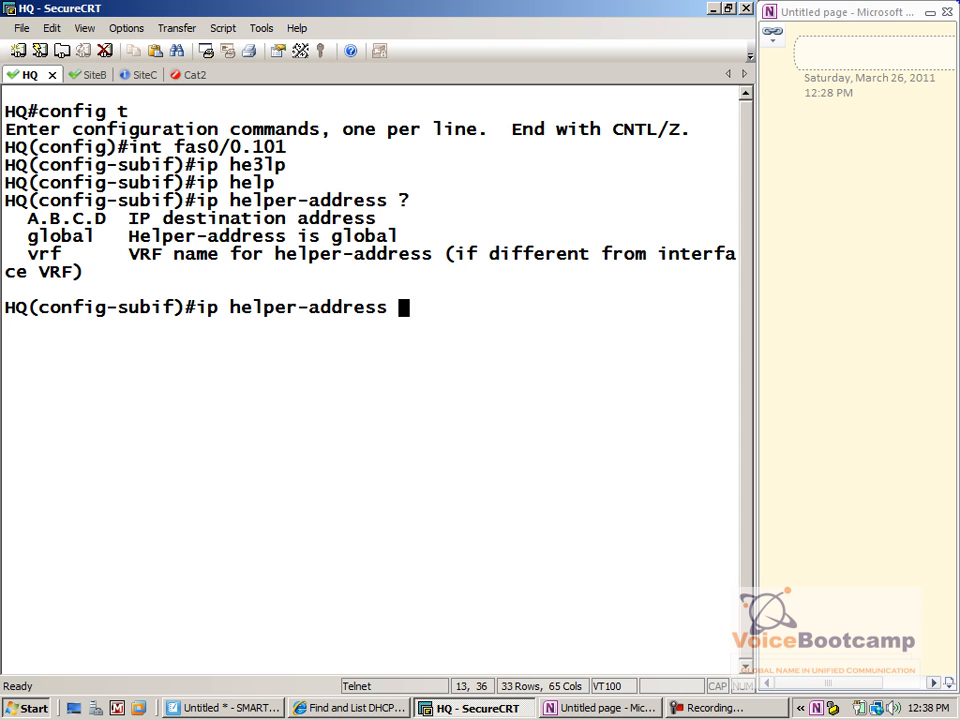
text(192.168.10.22 )
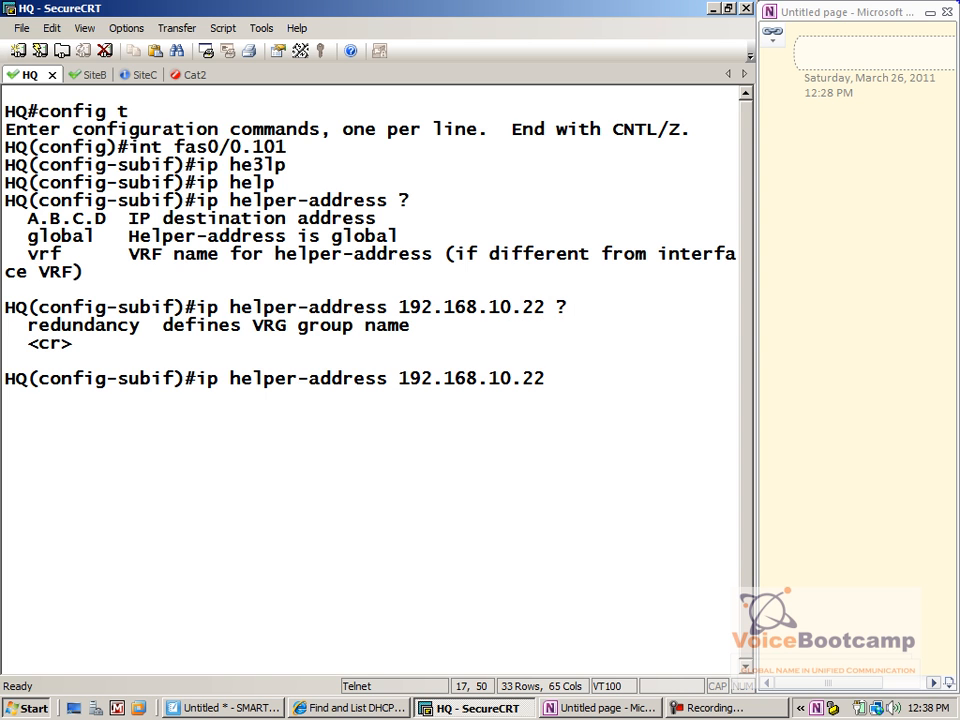
text(?re)
key(Tab)
text(?)
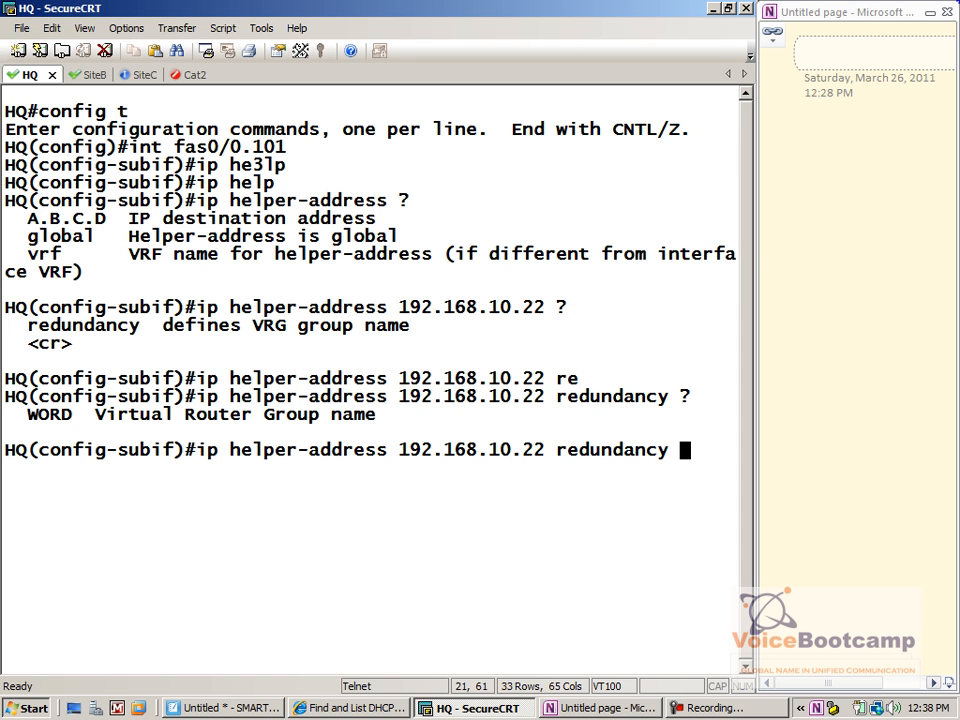
key(BackSpace)
key(BackSpace)
key(BackSpace)
key(BackSpace)
key(BackSpace)
key(BackSpace)
key(BackSpace)
key(BackSpace)
key(BackSpace)
key(BackSpace)
key(BackSpace)
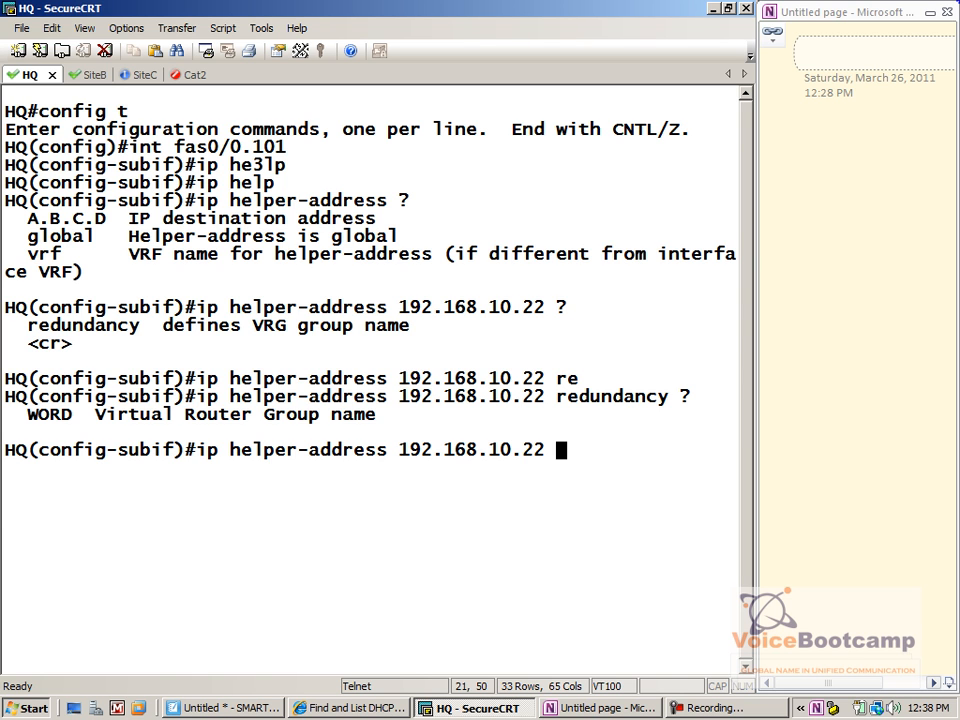
text(?)
key(Return)
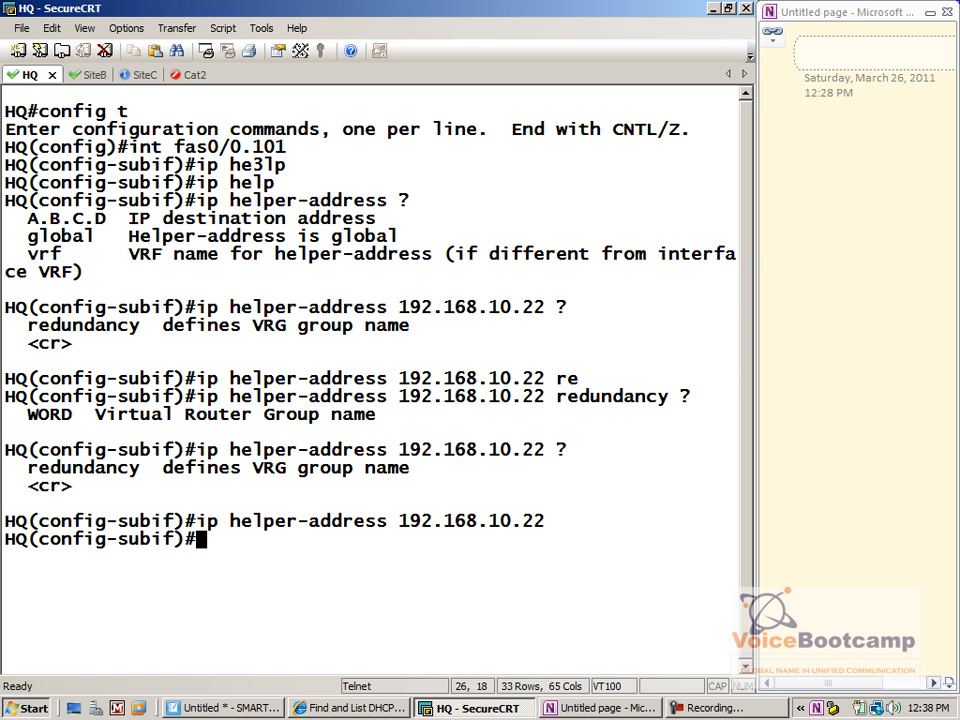
text(ip help)
key(Tab)
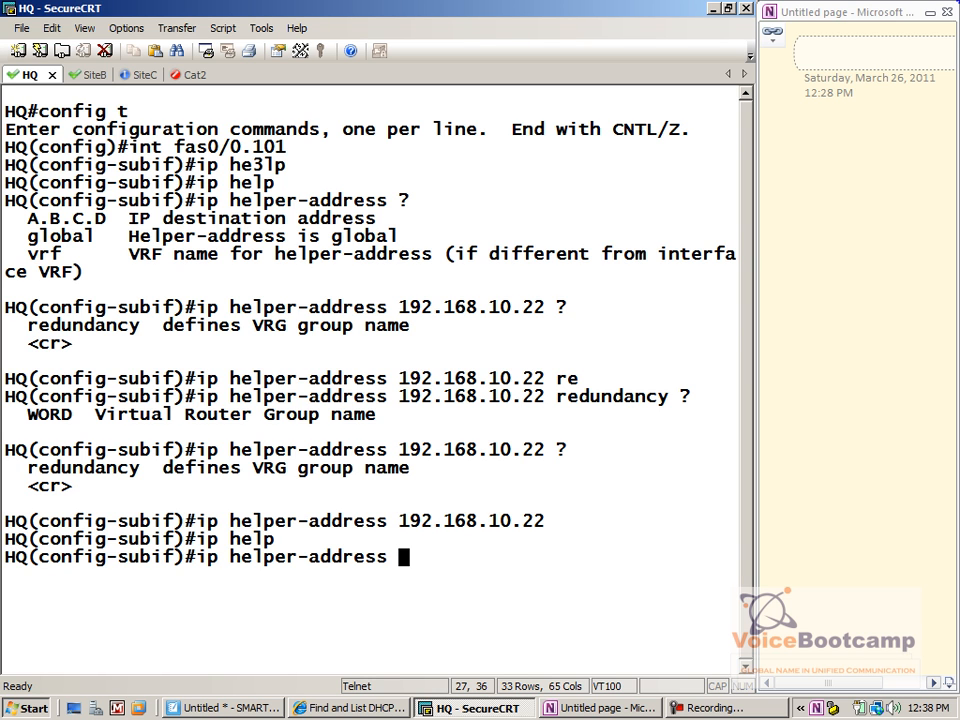
text(192.168.10.21)
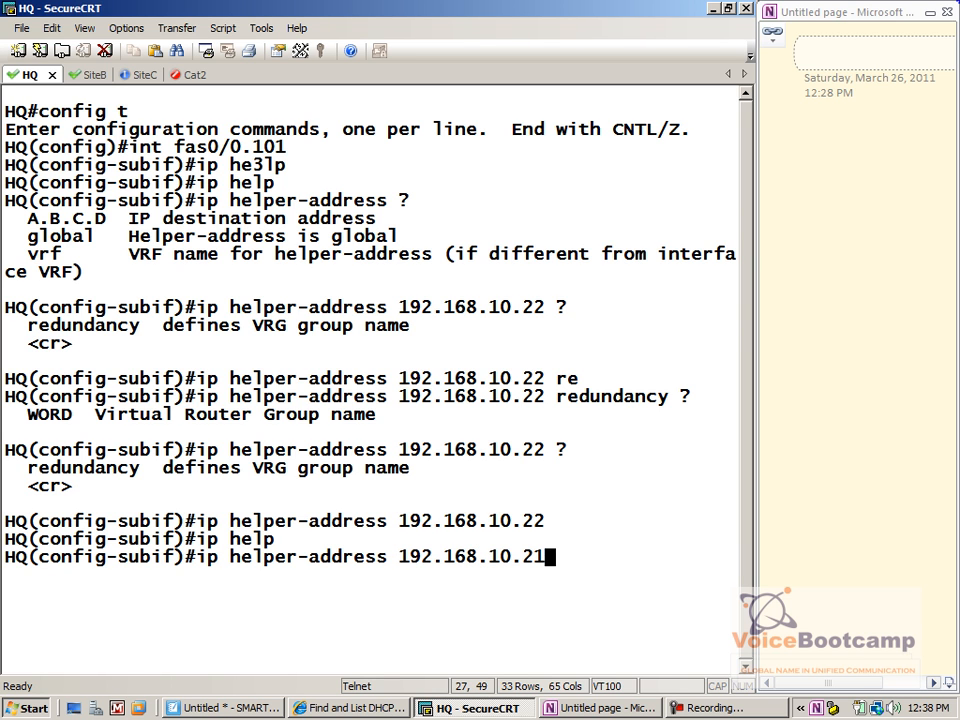
key(Return)
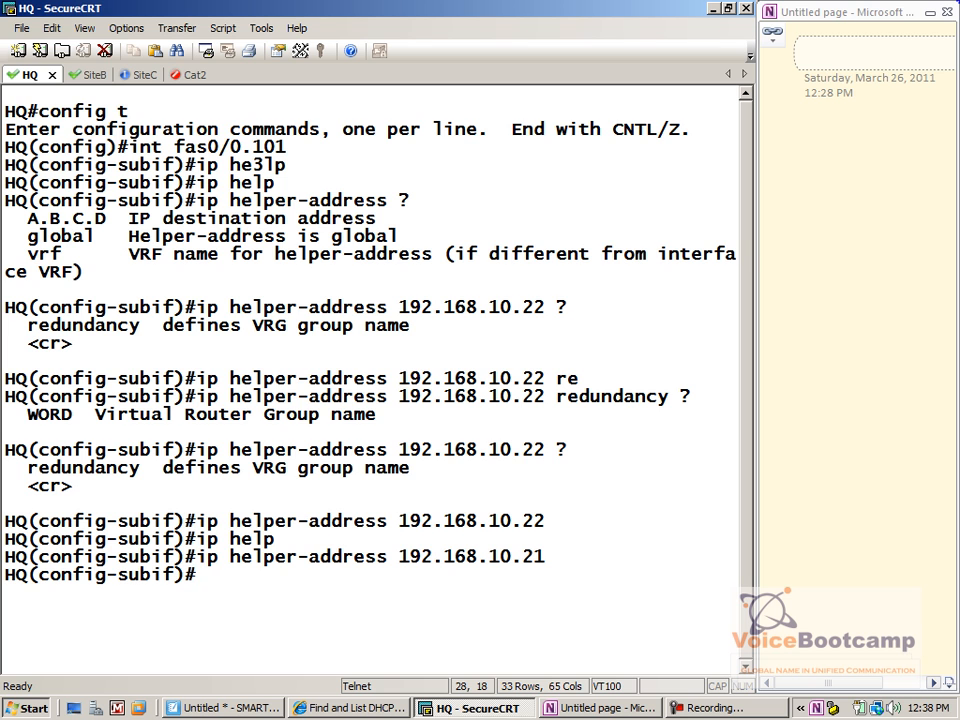
Exit configuration, page through show run, and select the two helper-address lines
text(end)
key(Return)
text(show run)
key(Return)
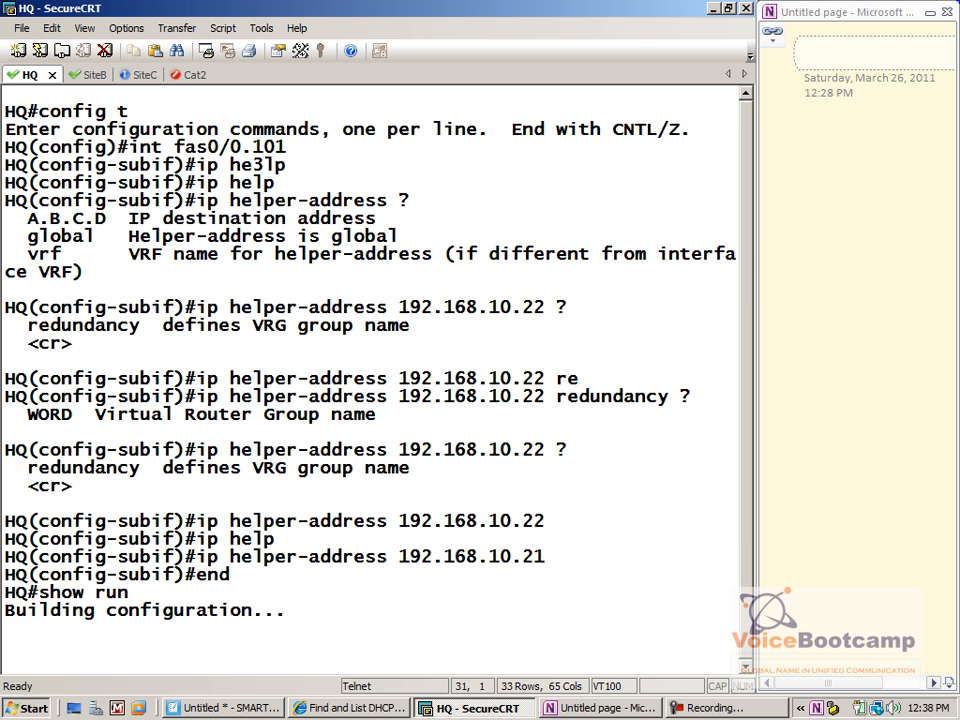
key(space)
key(space)
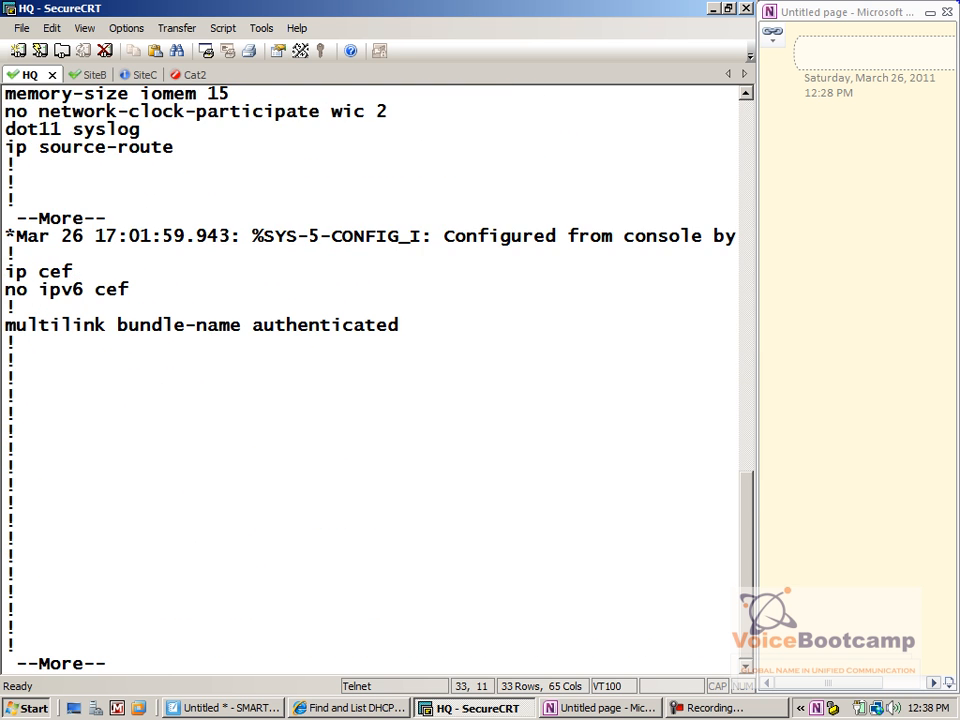
key(space)
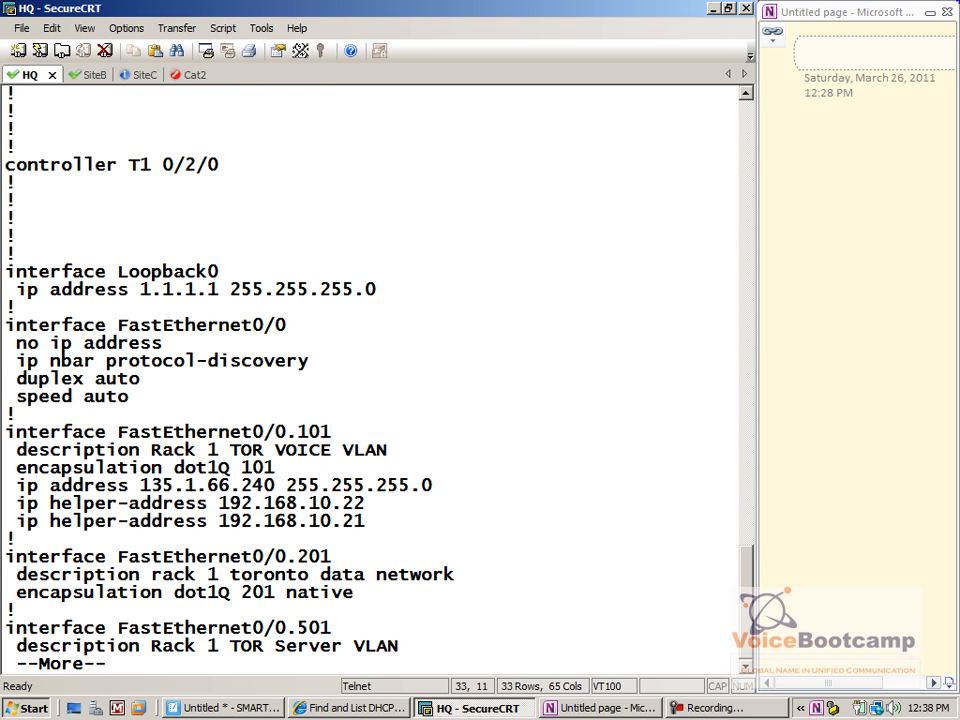
drag(368, 521, 3, 512)
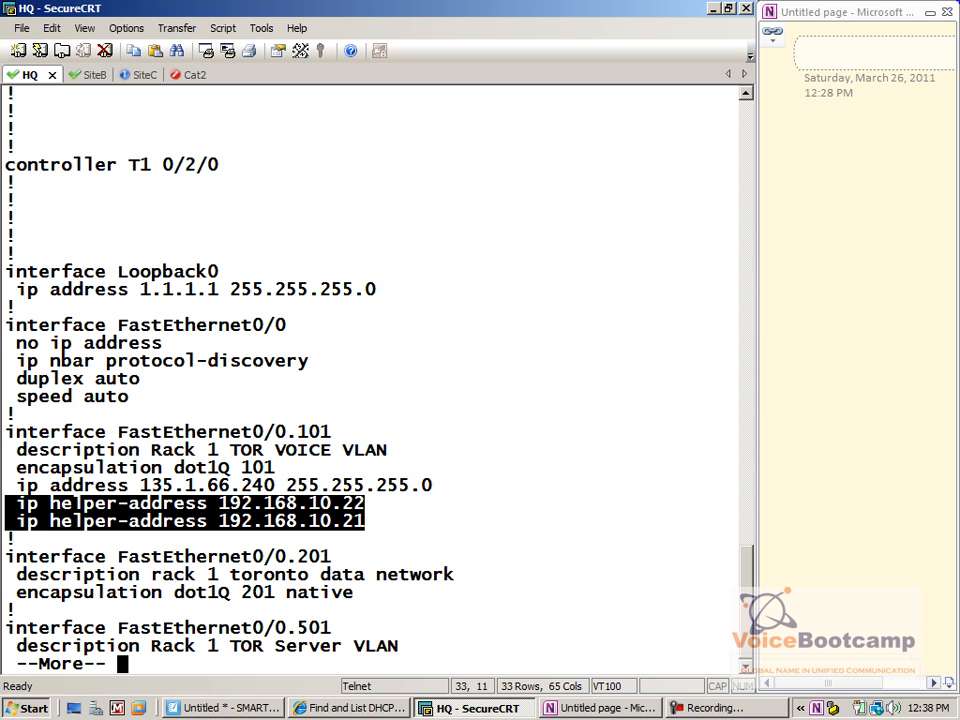
Close the HQ listing and enter interface VLAN 101 configuration on SiteB
key(q)
click(78, 75)
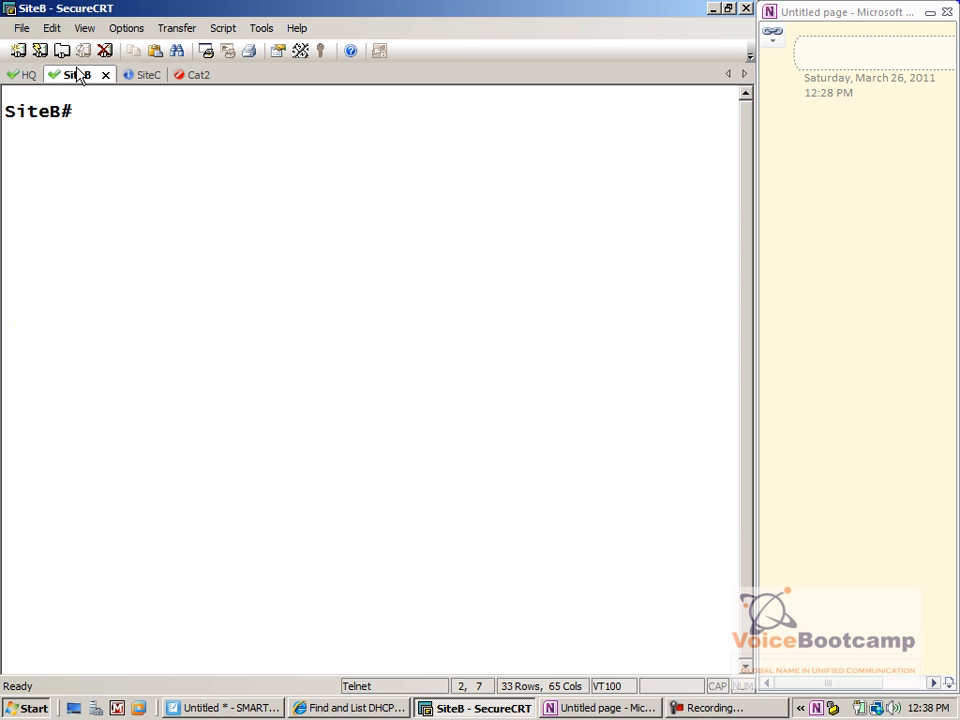
text(config t)
key(Return)
text(int vlan 101)
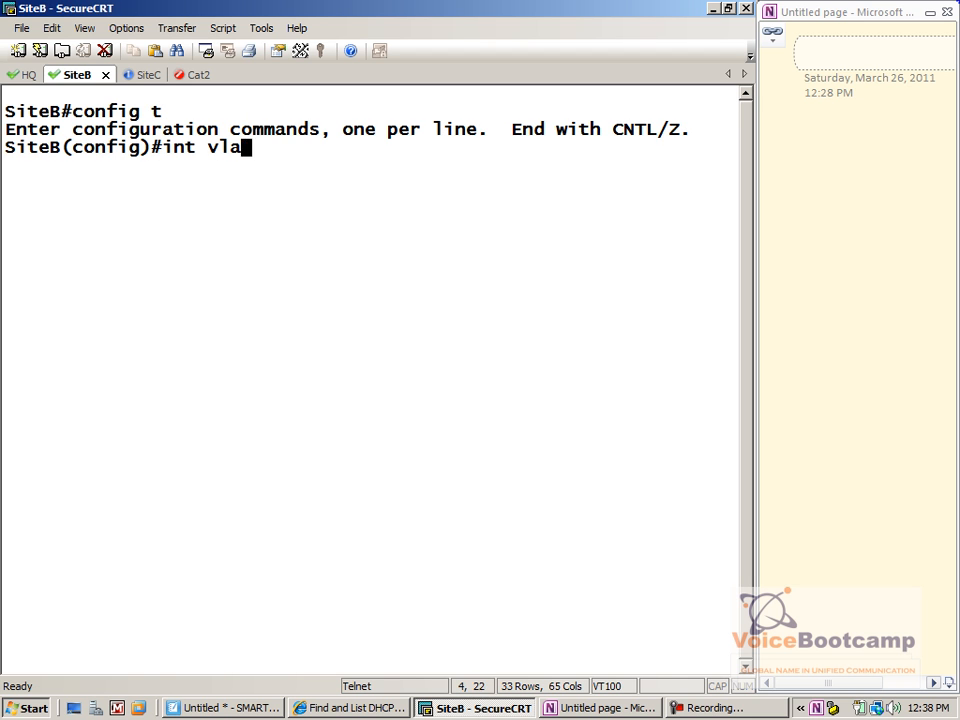
key(Return)
text(ip he)
key(BackSpace)
key(BackSpace)
key(BackSpace)
key(BackSpace)
key(BackSpace)
Copy the two helper-address lines from HQ and paste them into SiteB's VLAN 101
click(24, 78)
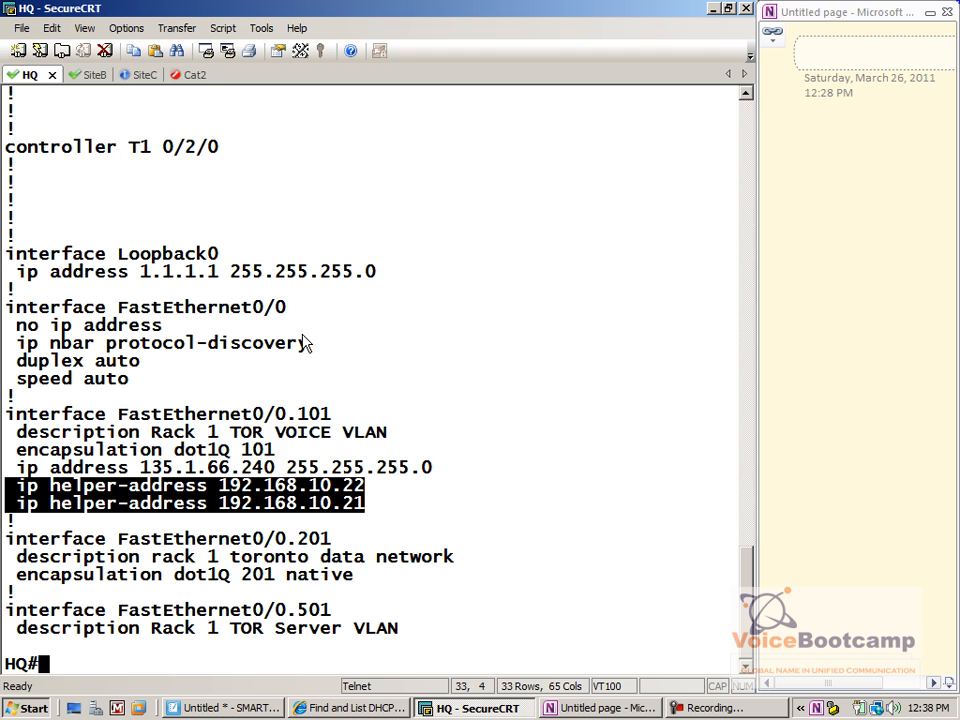
click(47, 28)
click(72, 46)
click(78, 74)
right_click(252, 175)
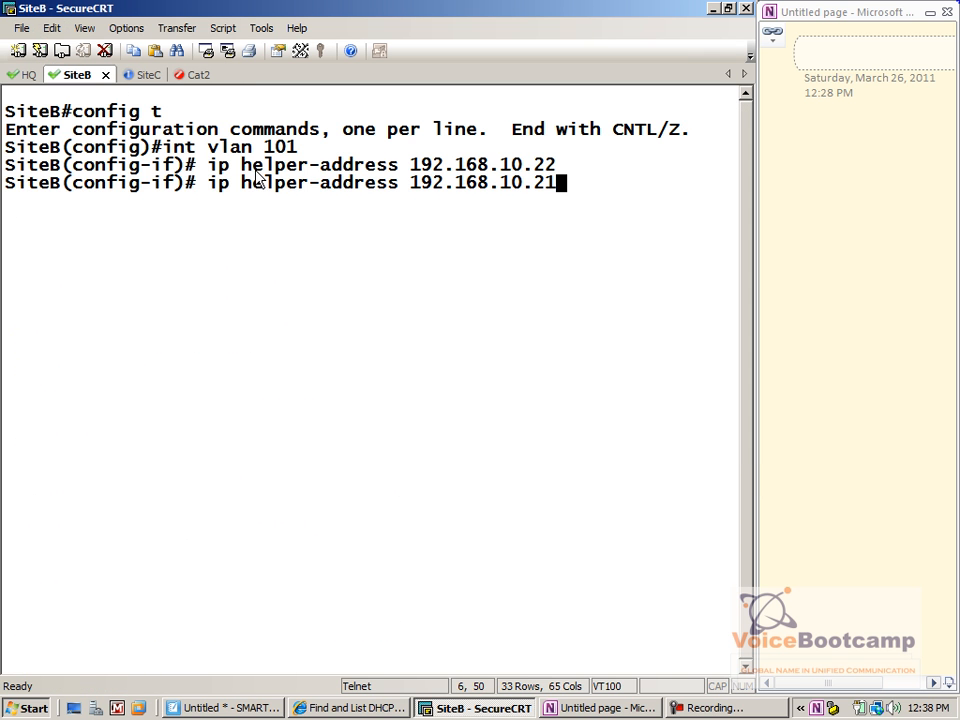
key(Return)
click(147, 82)
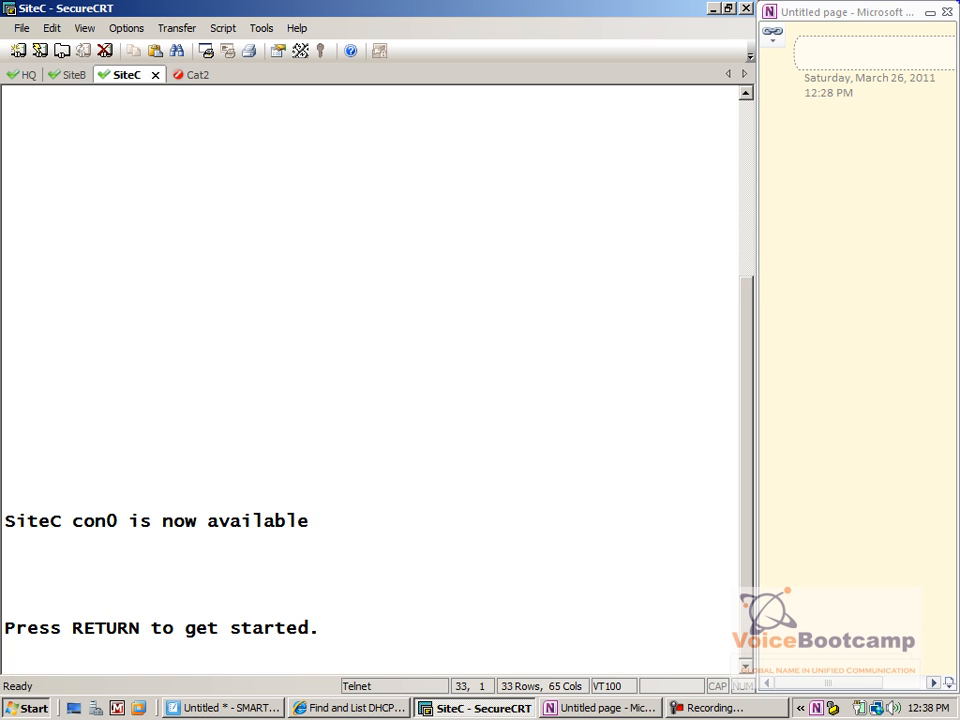
Clear the SiteC terminal and enter FastEthernet0/0.101 subinterface configuration
key(Return)
click(51, 28)
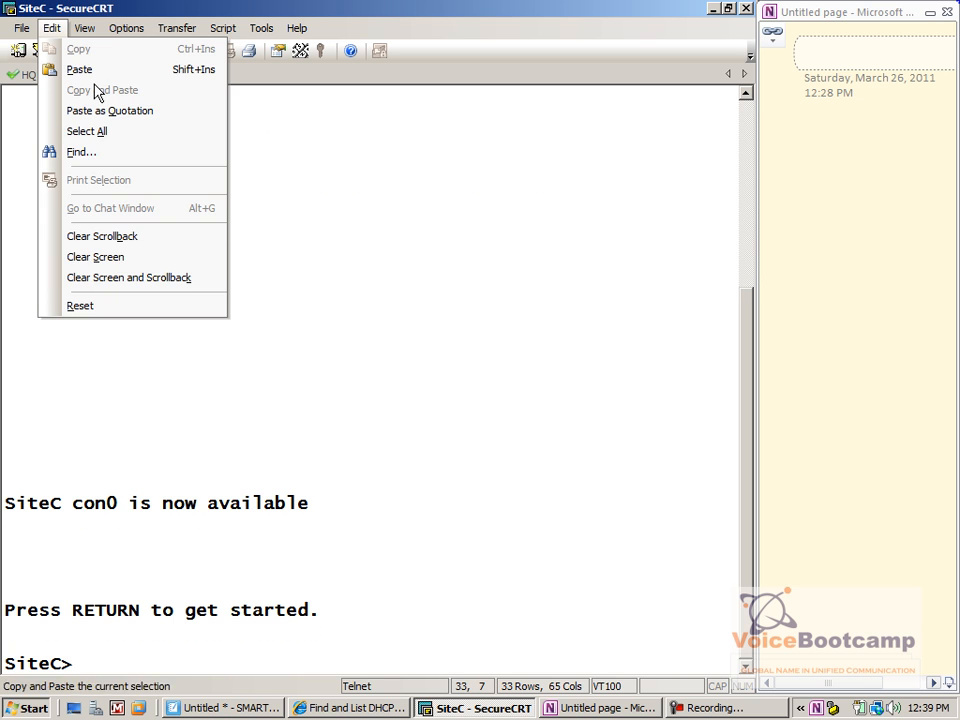
click(96, 255)
text(en)
key(Return)
text(config t)
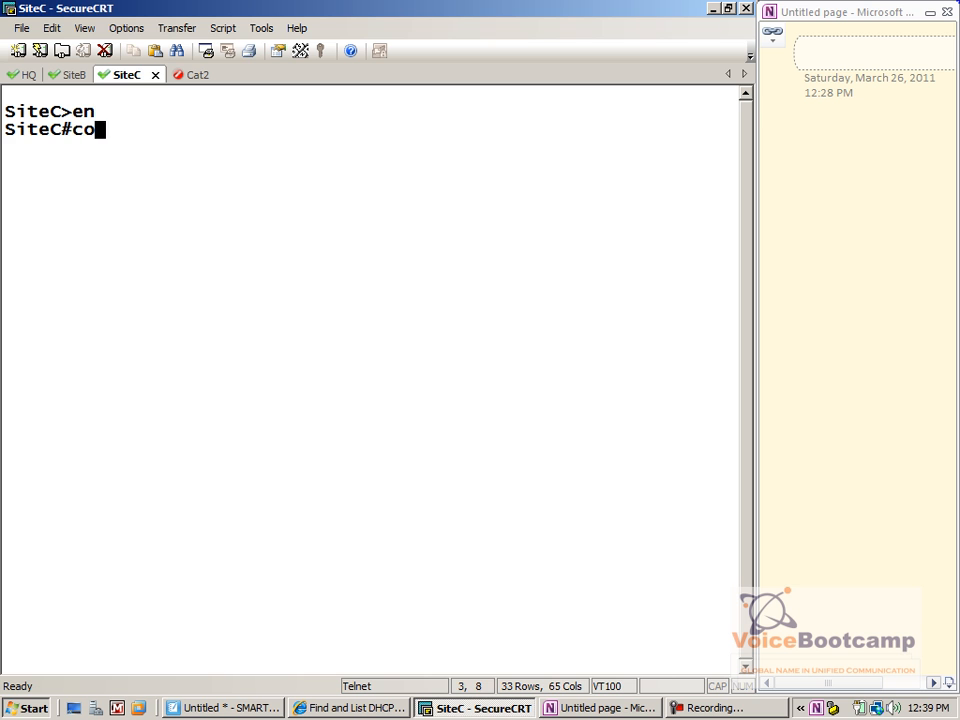
key(Return)
text(int fas)
key(Tab)
text(0/0.101)
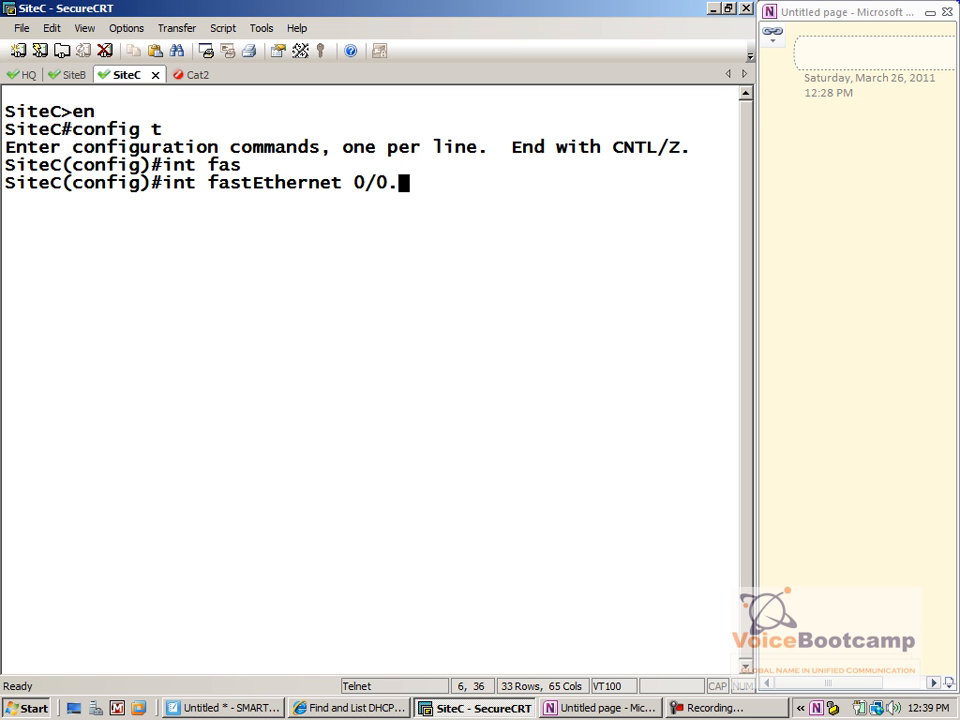
key(Return)
Paste the two helper-address commands and display the subinterface's running configuration
key(shift+Insert)
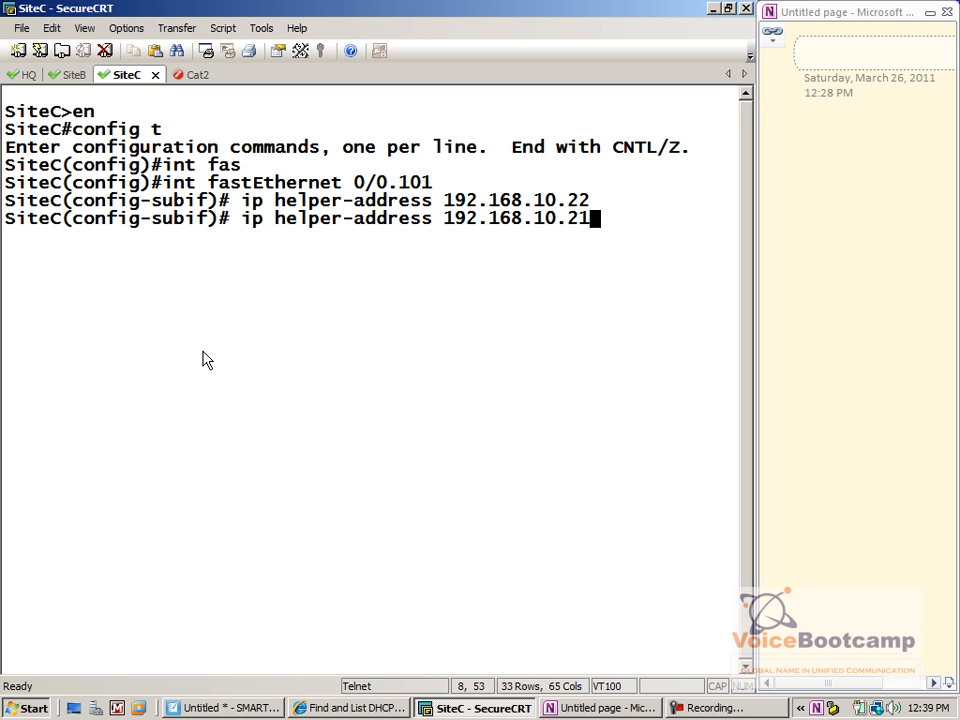
key(Return)
text(end)
key(Return)
text(show run int fas0/.101)
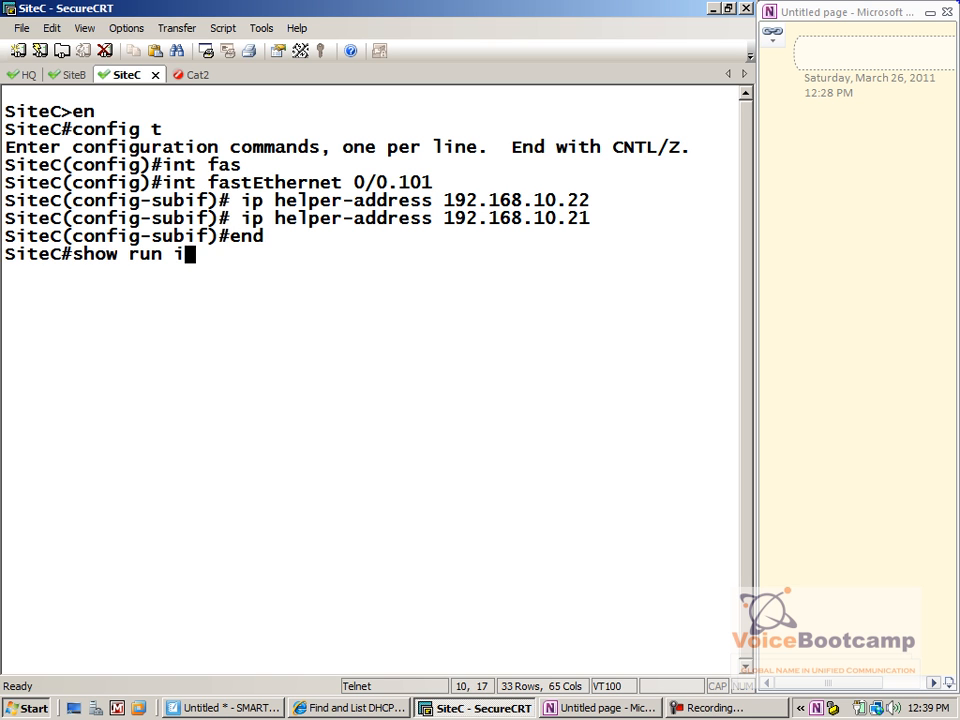
key(Return)
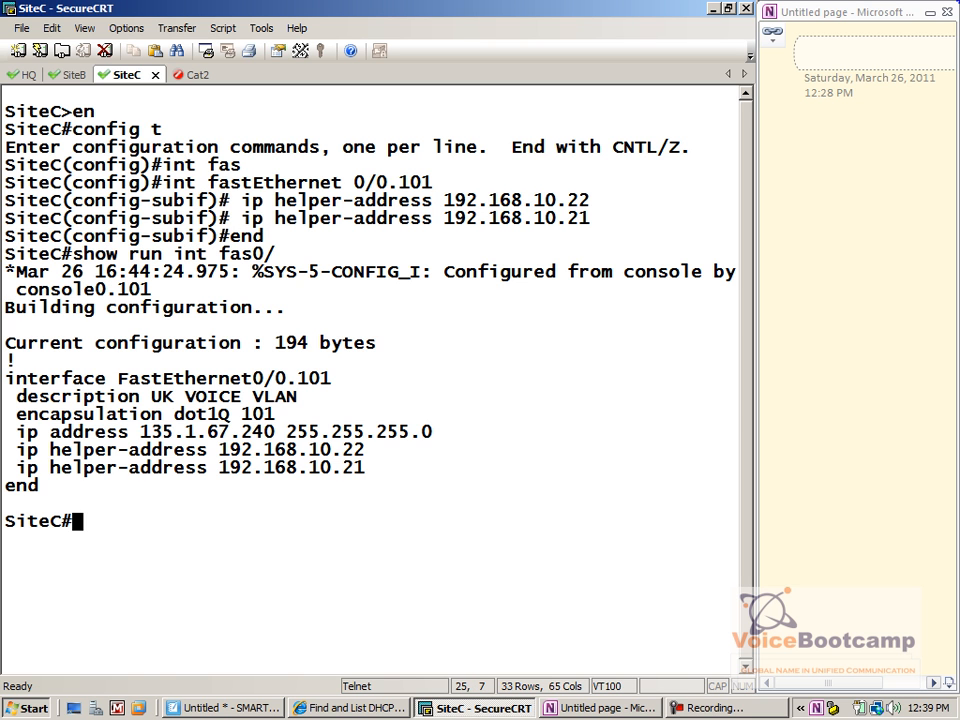
Ping servers 192.168.10.21 and 192.168.10.22 from SiteC
text(ping 192.168)
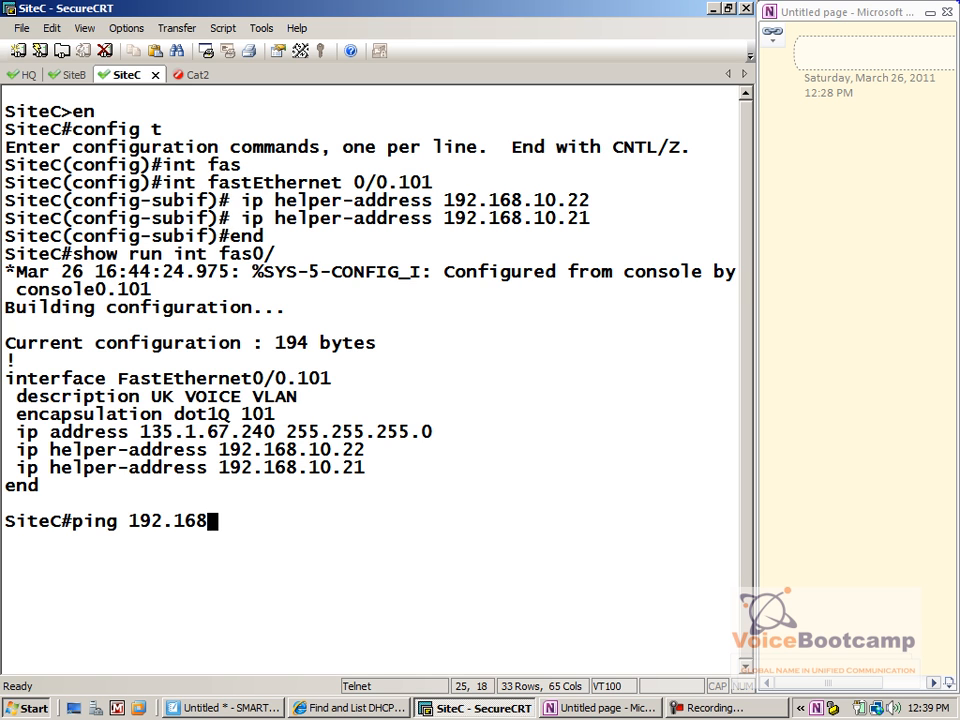
text(.10.21)
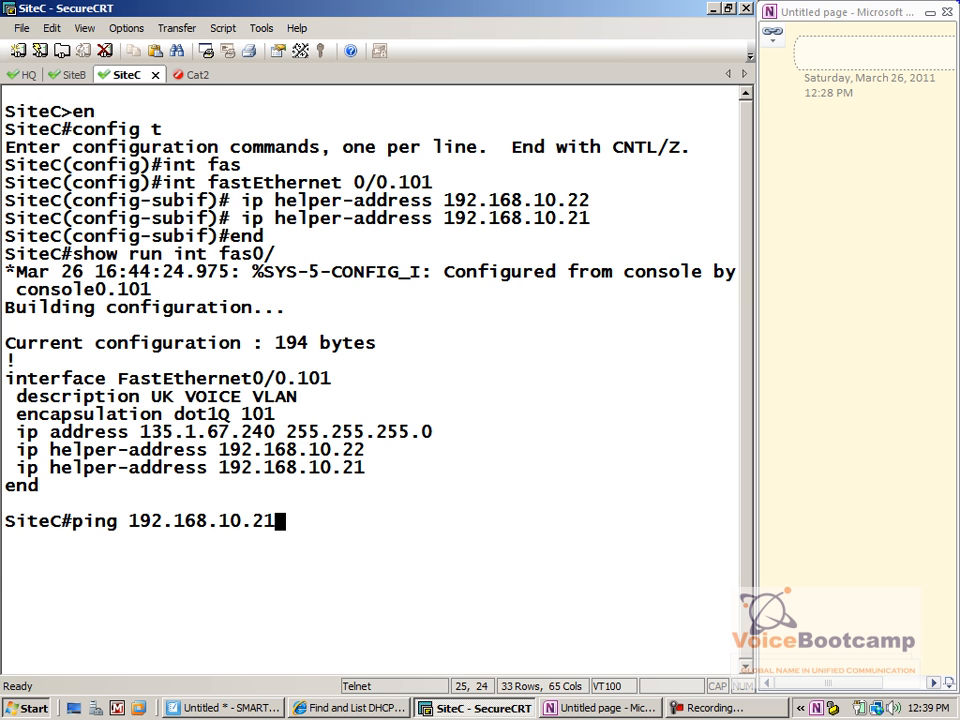
key(Return)
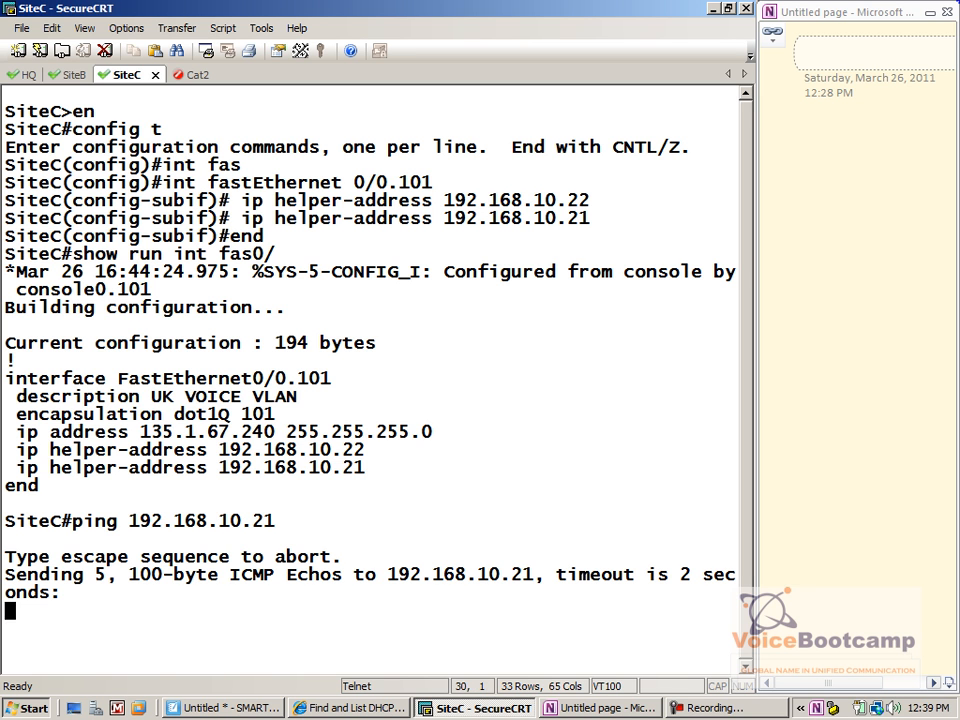
key(Up)
key(BackSpace)
text(2)
key(Return)
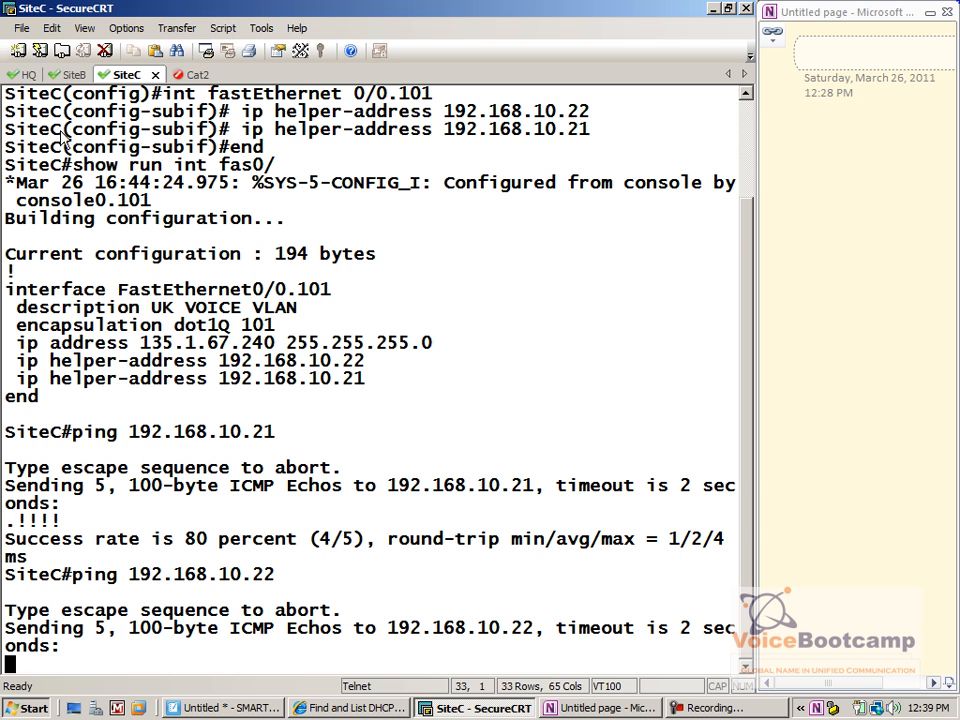
On SiteB, leave configuration mode and ping 192.168.10.21
click(75, 75)
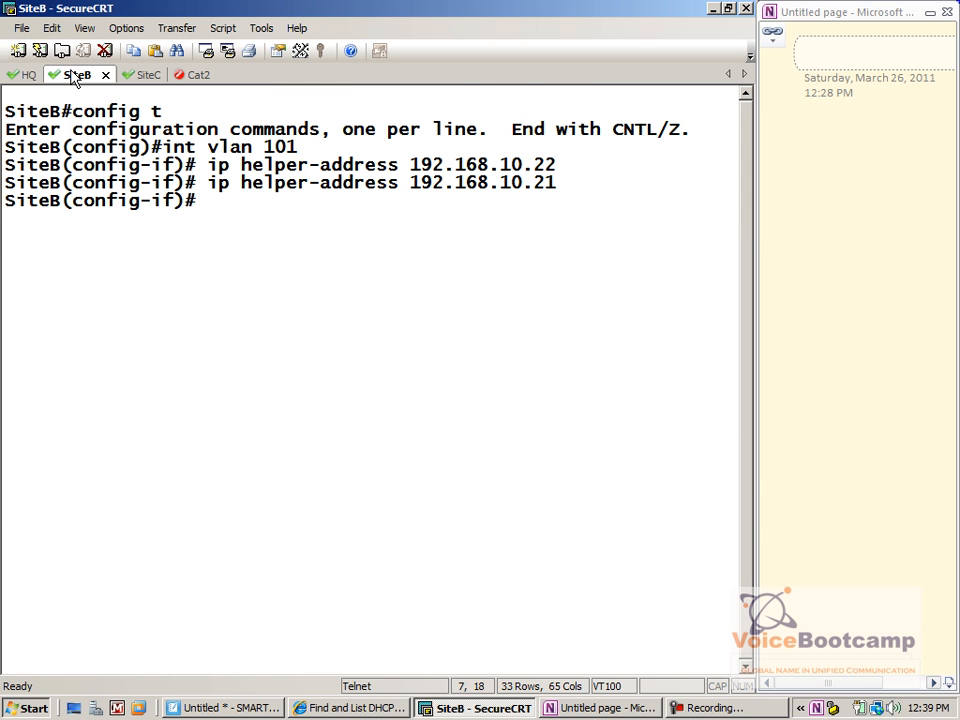
text(end)
key(Return)
text(ping )
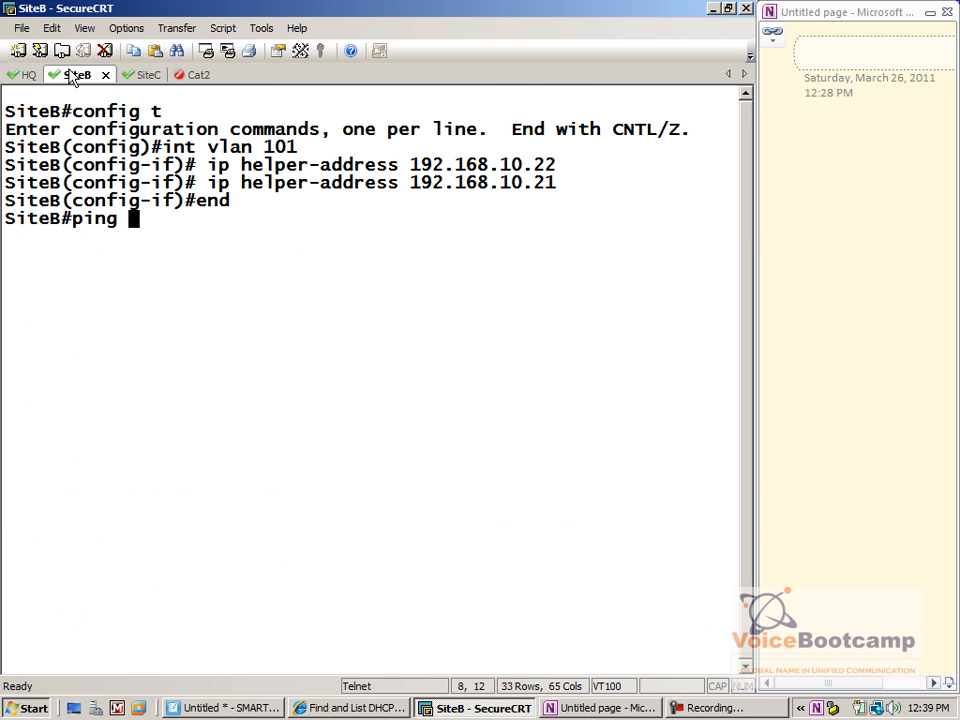
text(192.168.10.21)
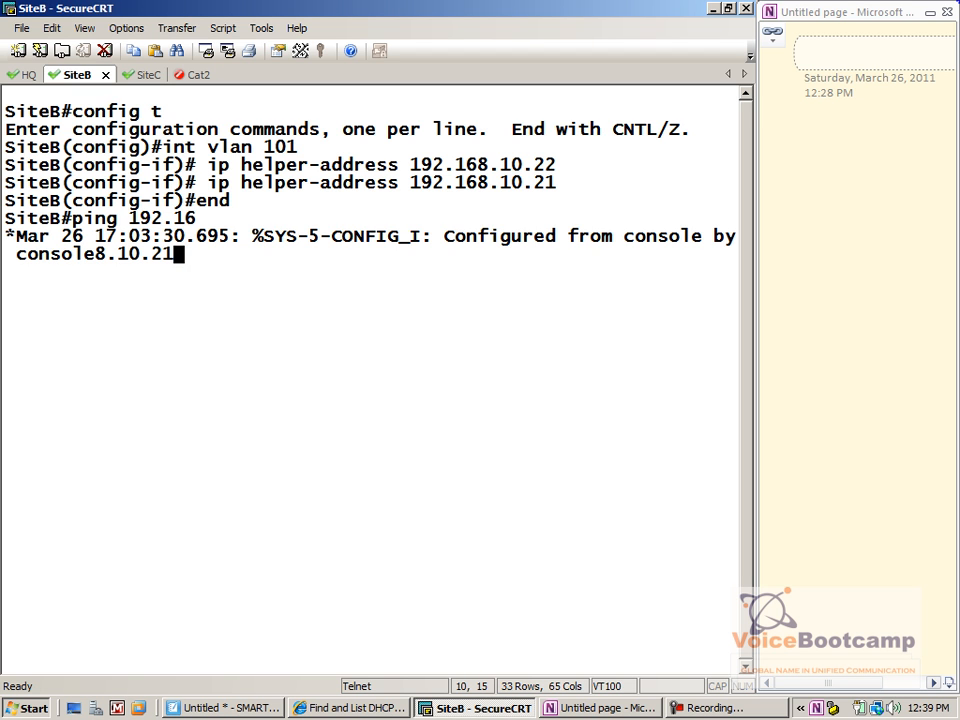
key(ctrl+r)
key(Return)
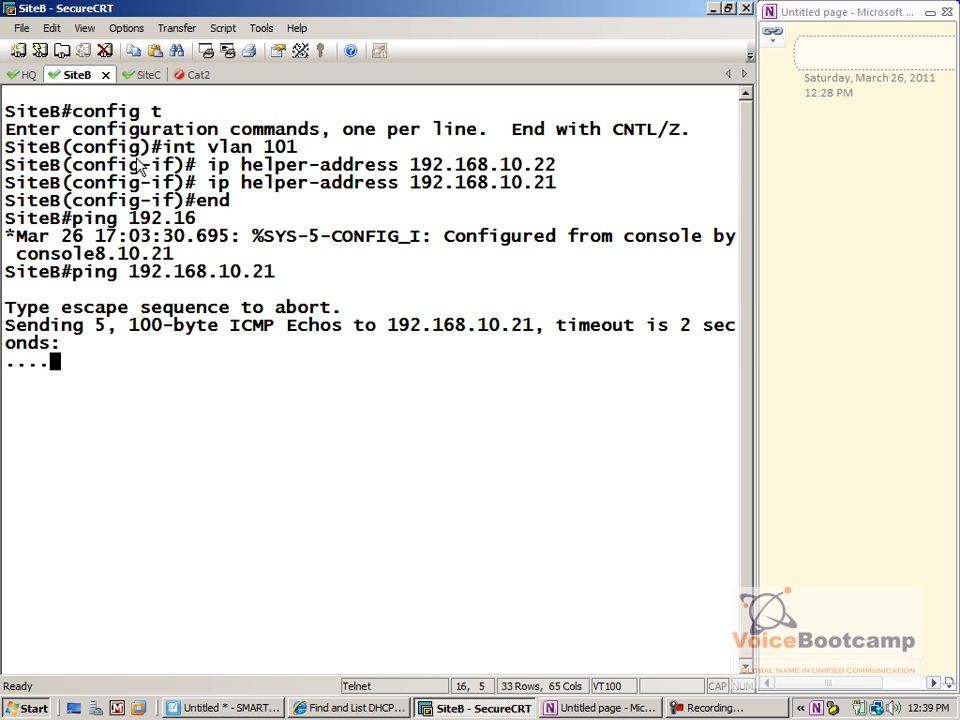
Check SiteB's interface status, routing table, and route to 192.168.10.0
text(show ip int brief)
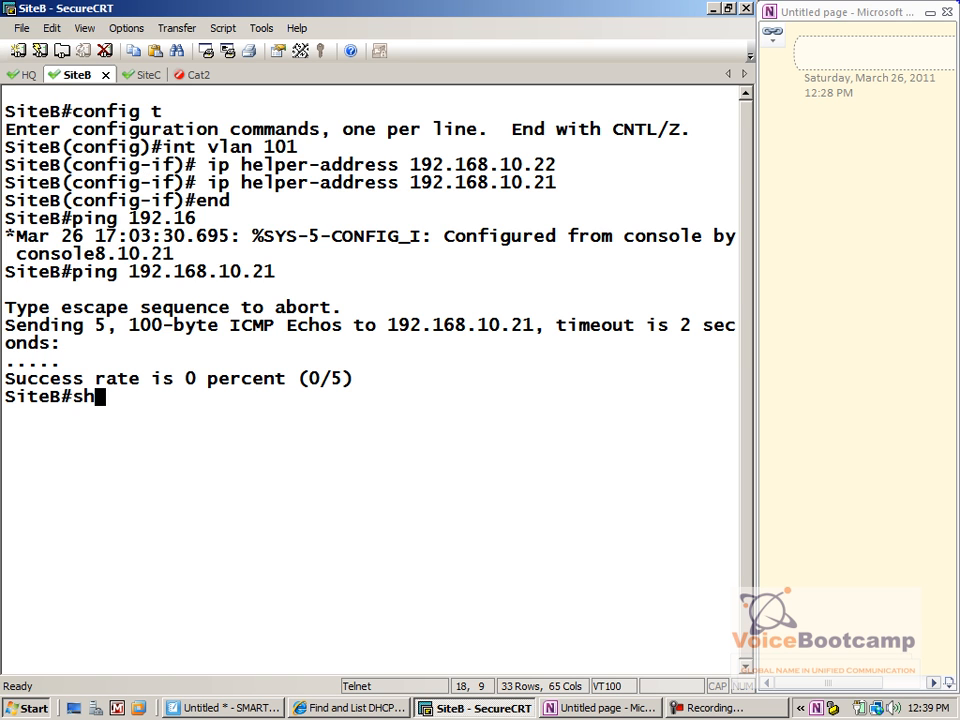
key(Return)
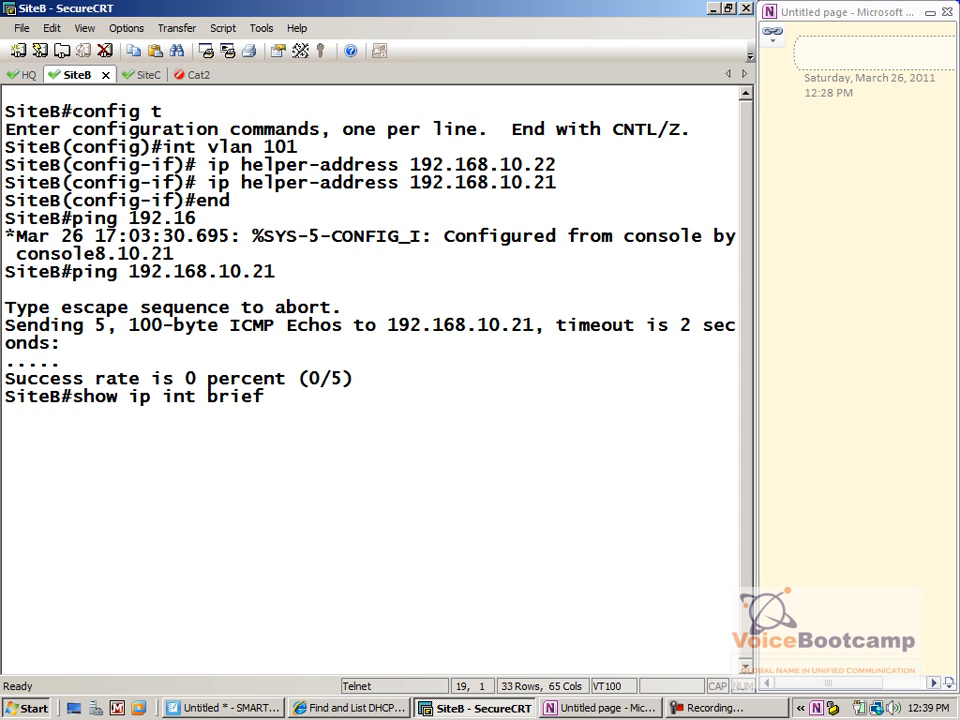
key(space)
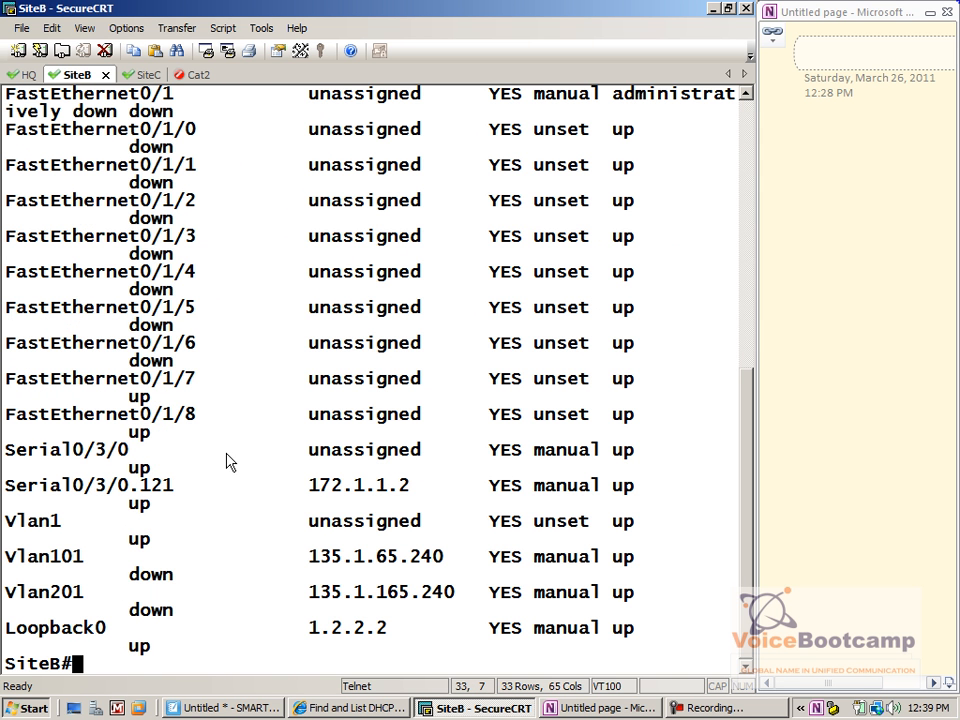
text(show i)
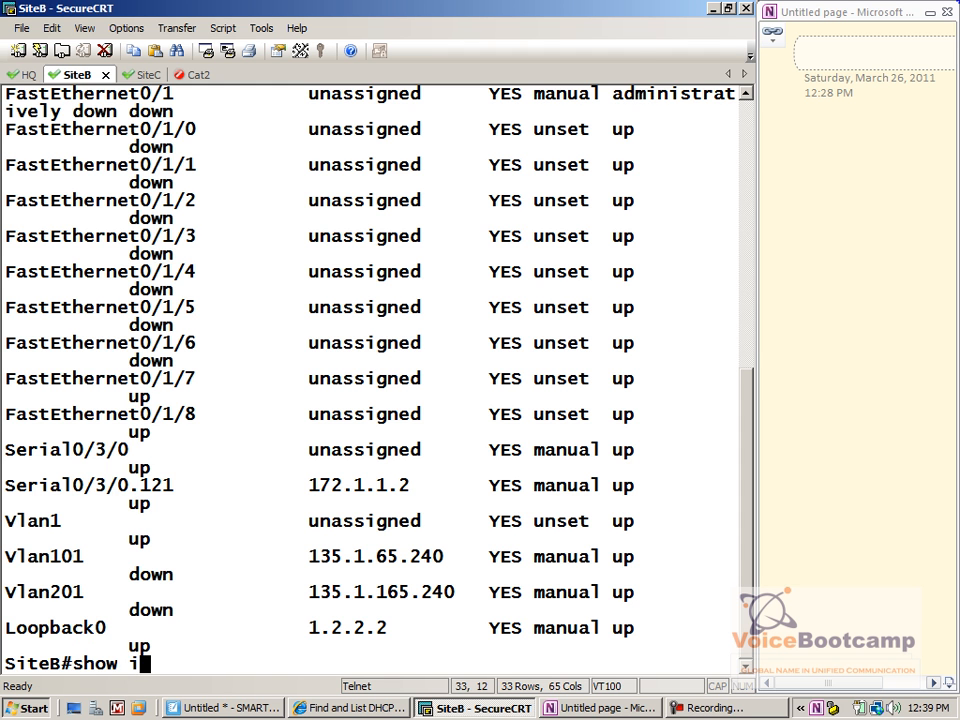
text(p route)
key(Return)
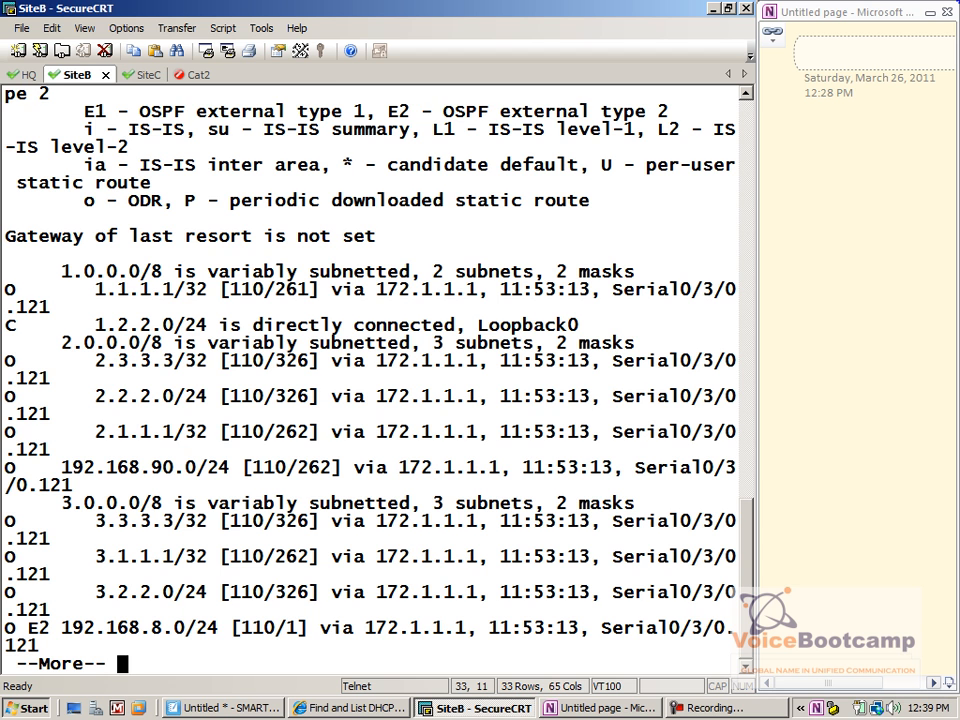
key(space)
text(show ip int br)
key(Tab)
key(Return)
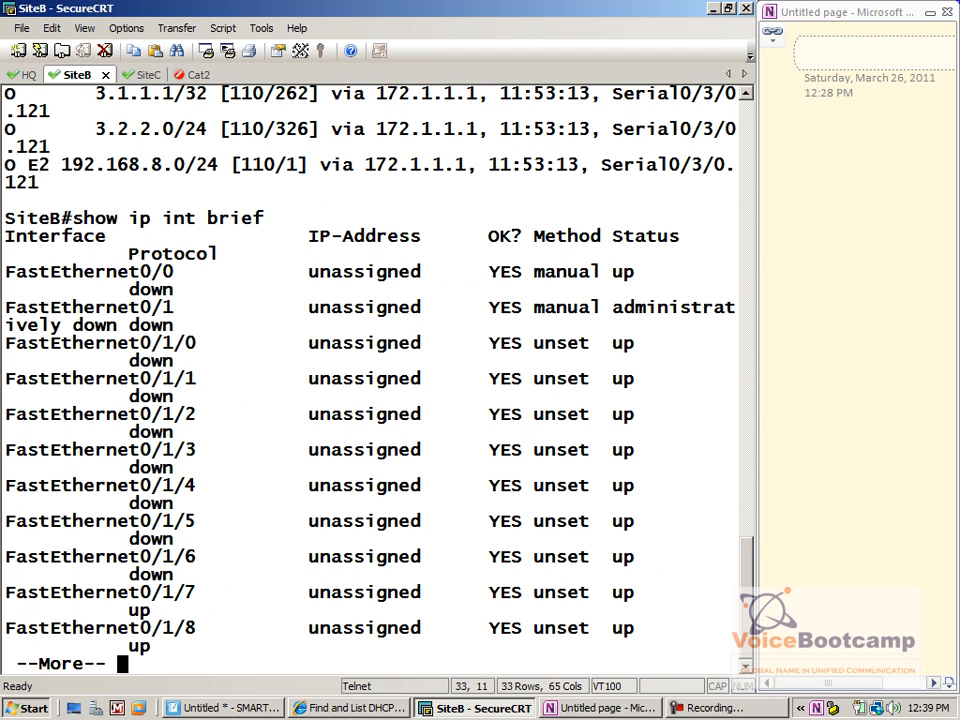
key(space)
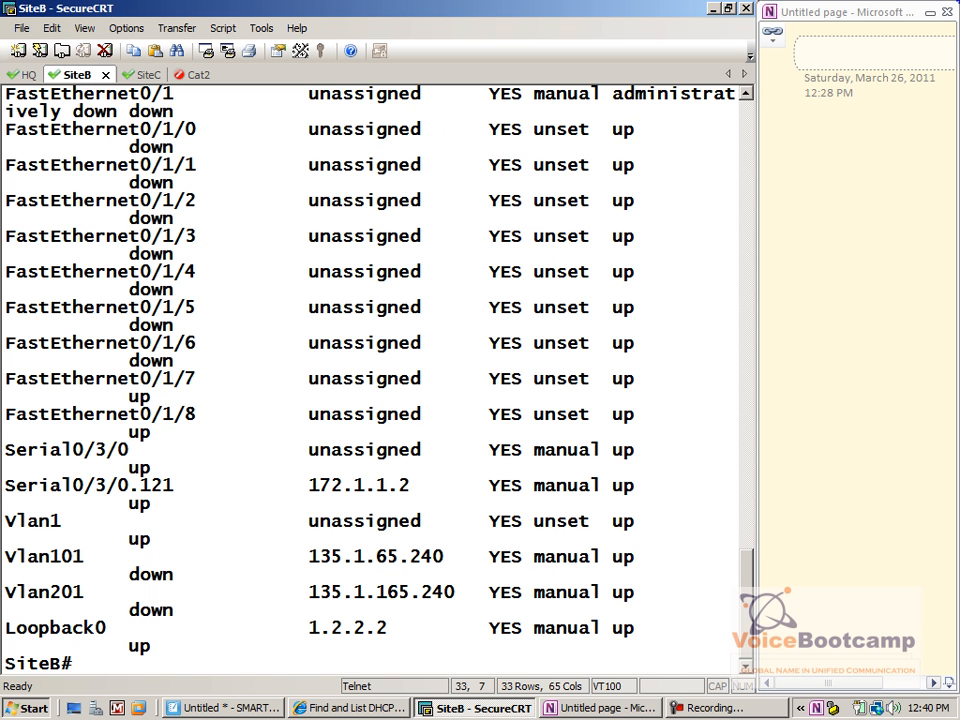
text(show ip rou)
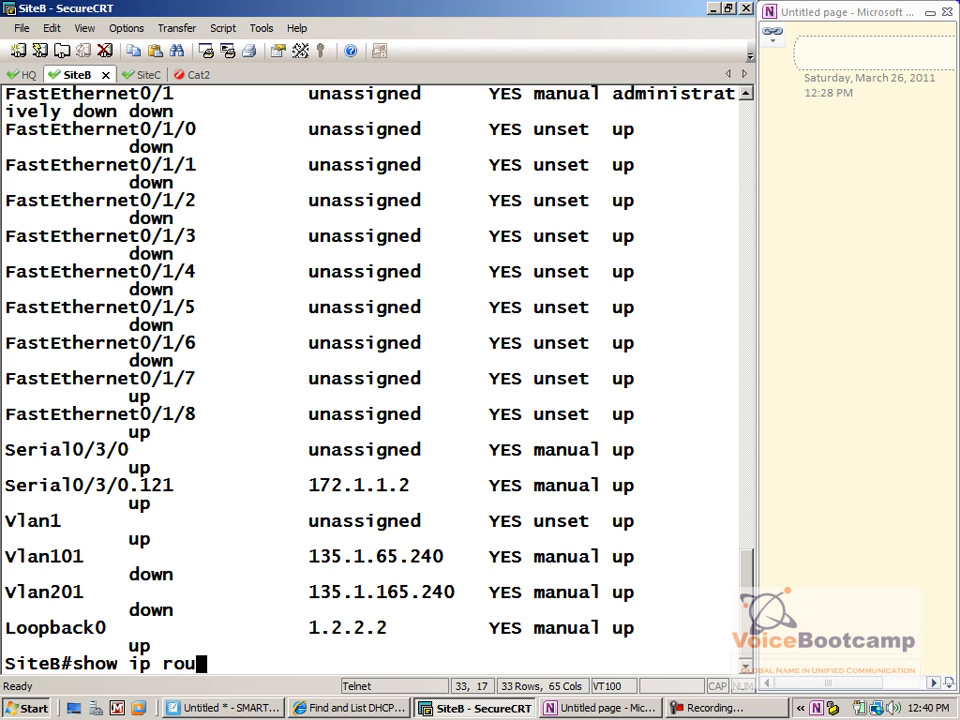
text(te 192.168.10.0)
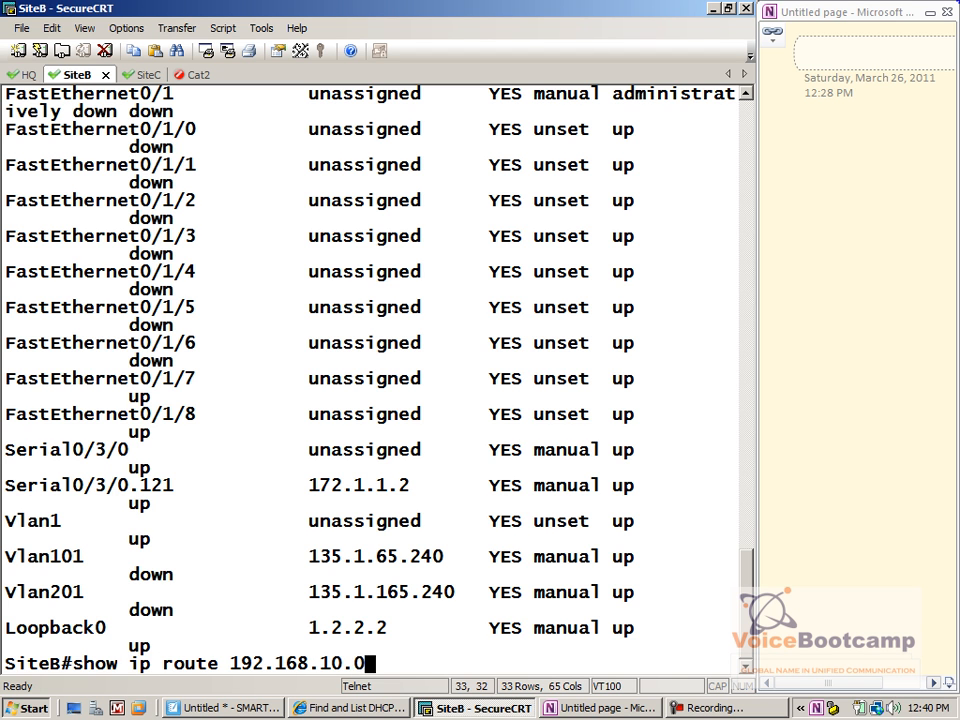
key(Return)
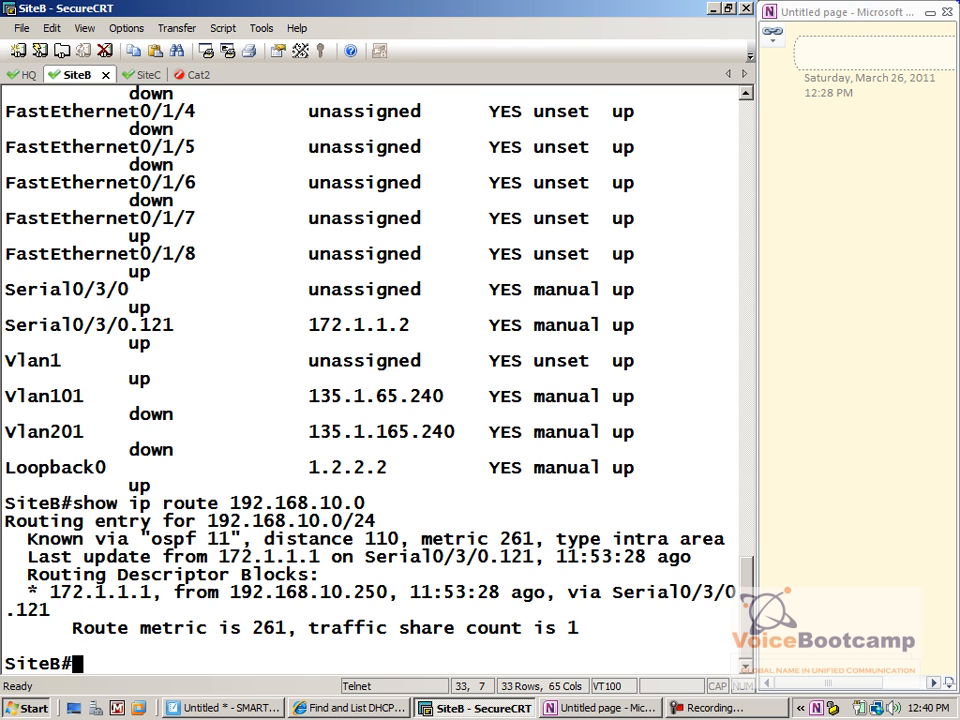
Ping 192.168.10.21 sourced from SiteB's 135.1.65.240 address
text(ping 192.)
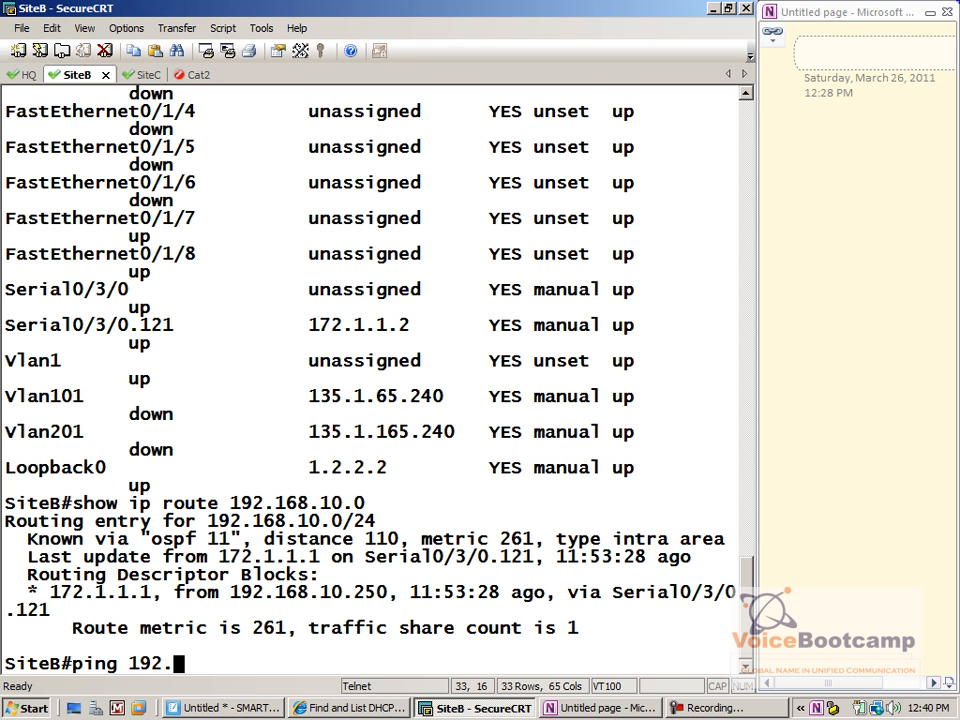
text(168.10.)
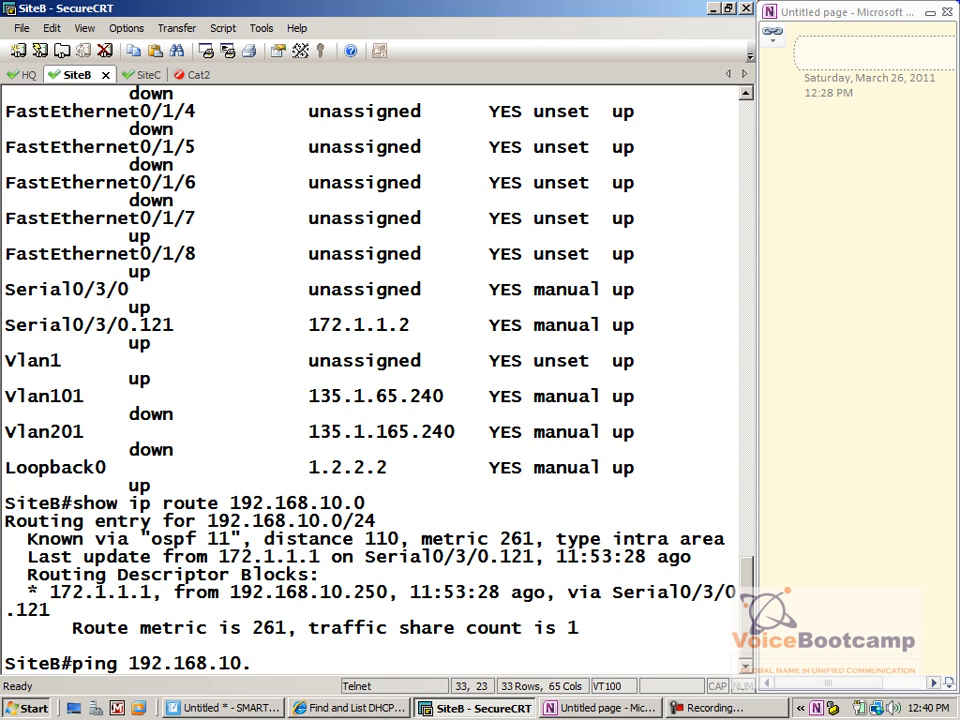
text(21 sou)
key(Tab)
text(19)
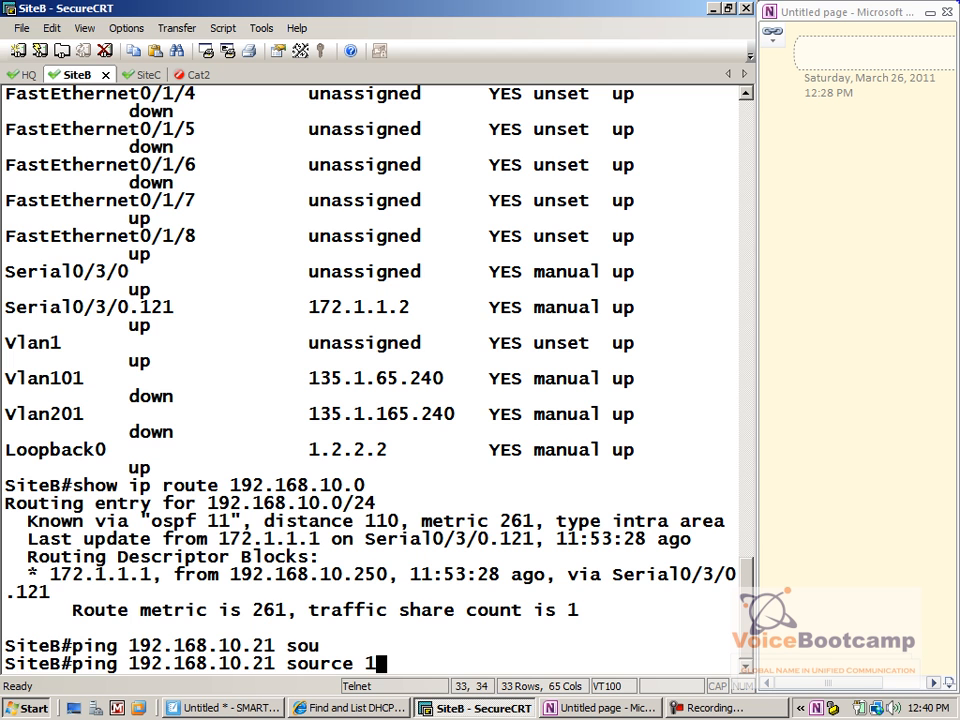
key(BackSpace)
text(35.1.65.240)
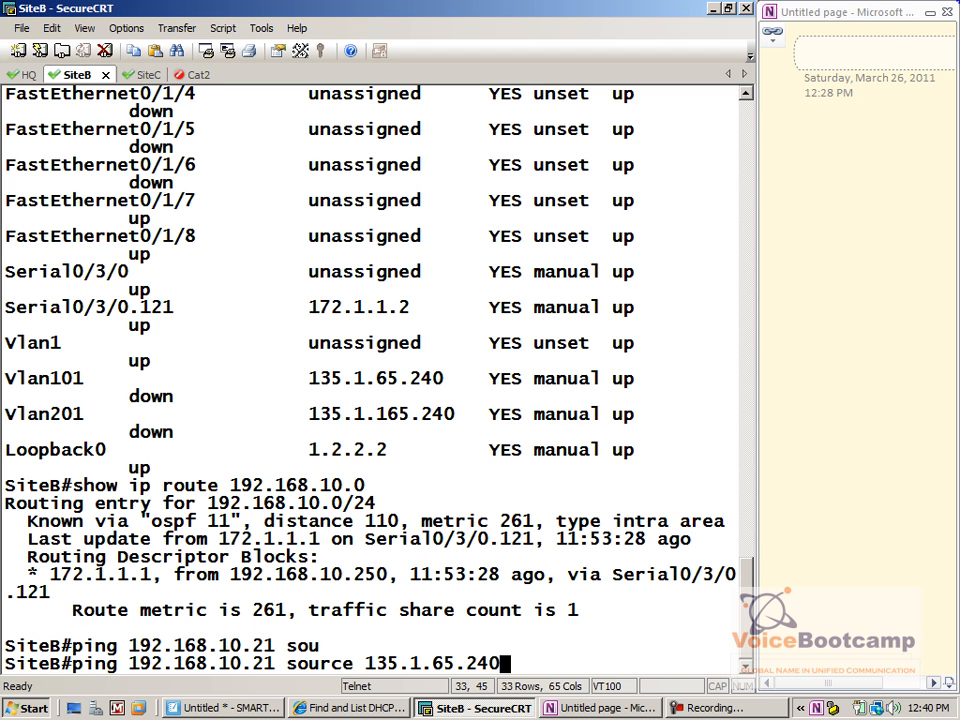
key(Return)
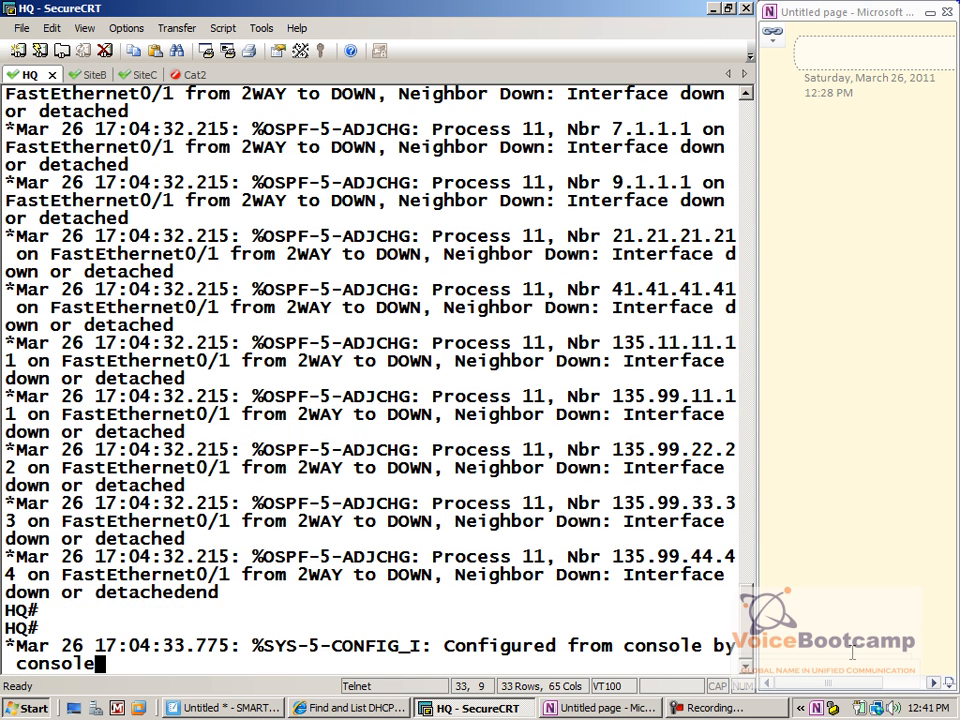
Scroll back to show ip int brief and select FastEthernet0/1's 192.168.10.101 address
scroll(548, 488, up, 12)
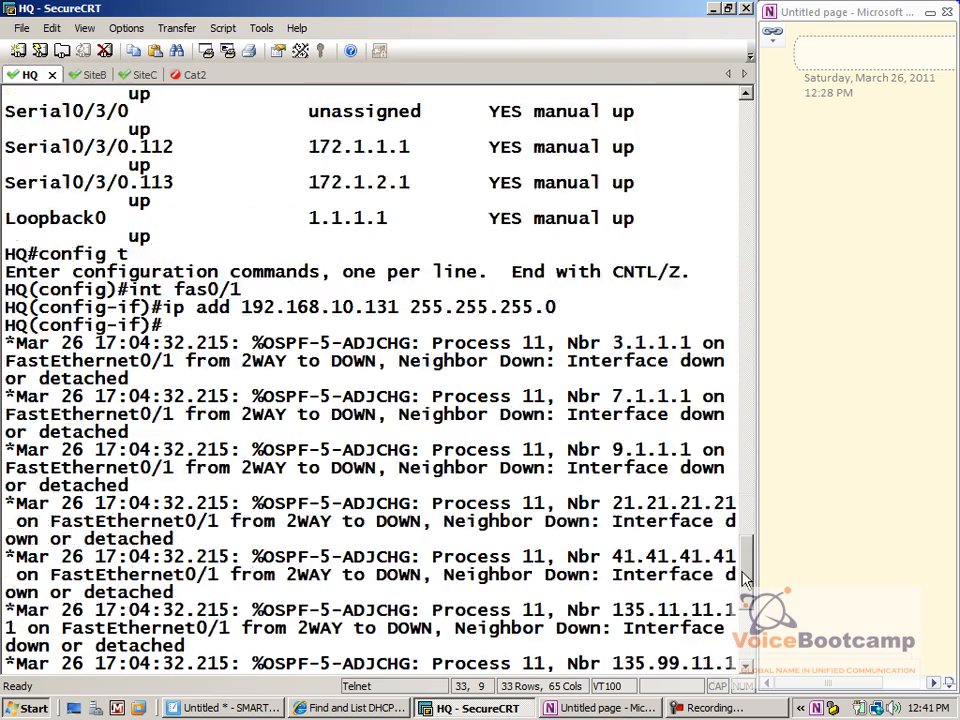
drag(458, 474, 32, 474)
drag(746, 645, 745, 524)
drag(466, 517, 434, 472)
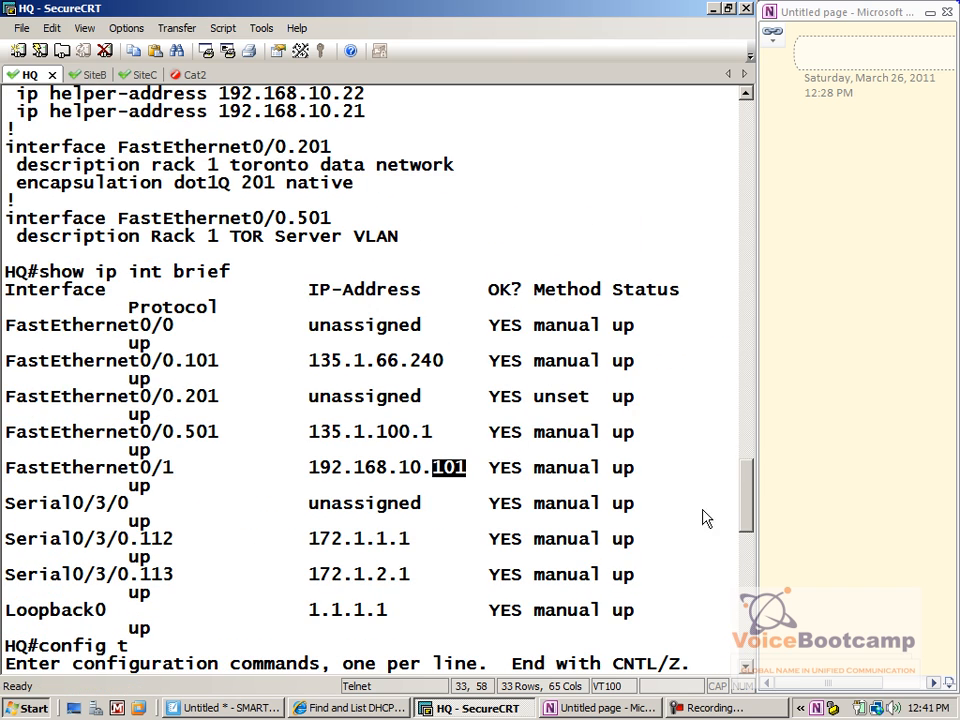
drag(750, 482, 690, 480)
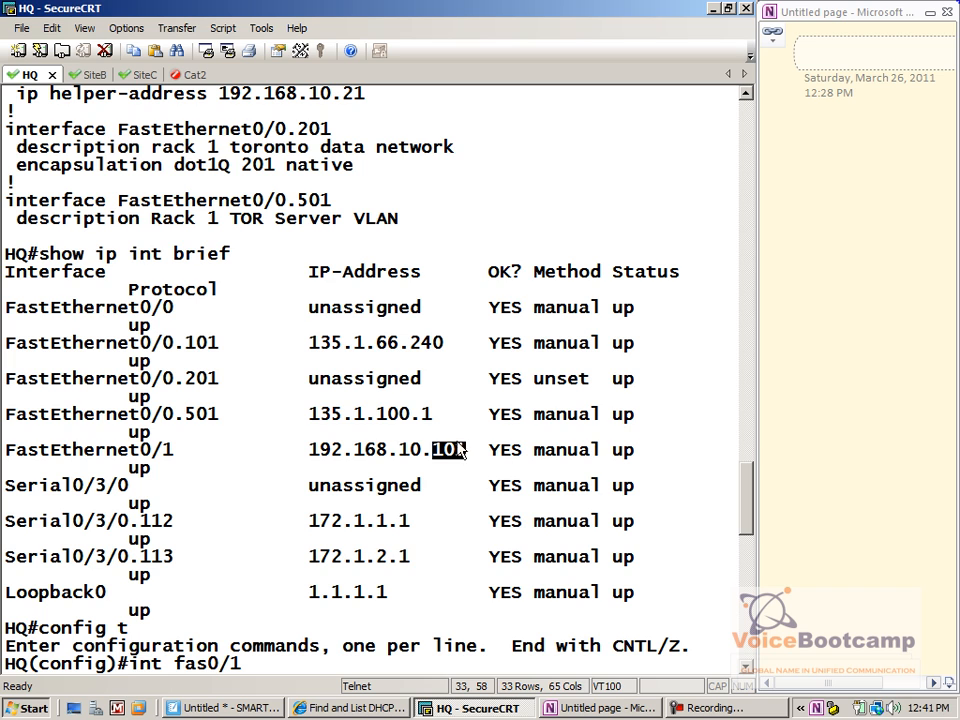
drag(474, 463, 299, 464)
Readdress HQ FastEthernet0/1 to 192.168.10.131 255.255.255.0
key(Return)
text(ip add 192.168.10.131 255.255.255.0)
key(Return)
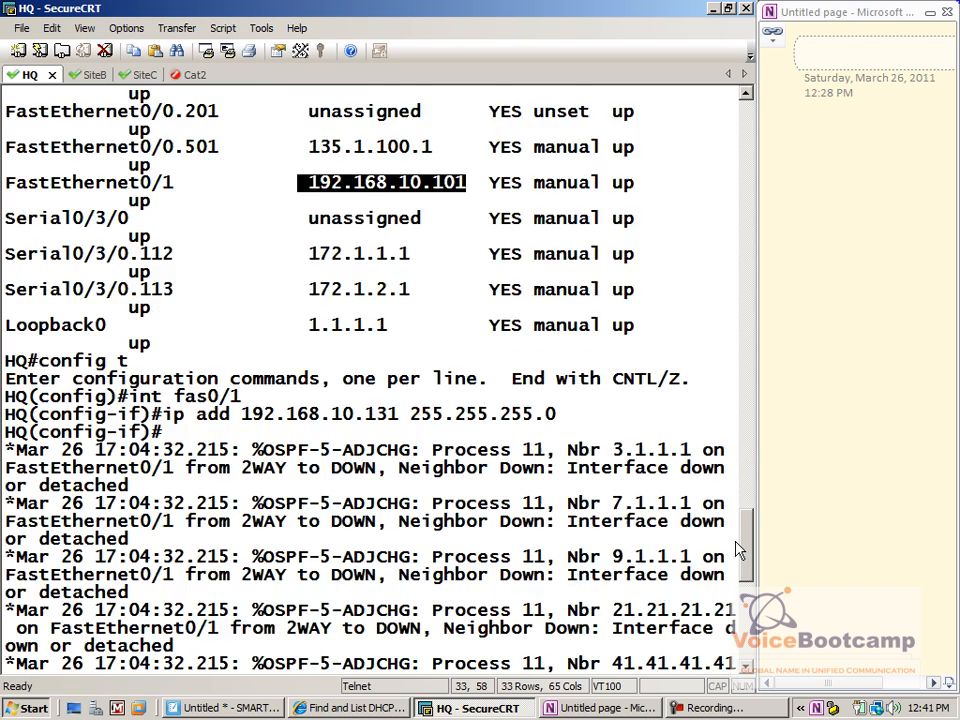
text(end)
key(Return)
key(Return)
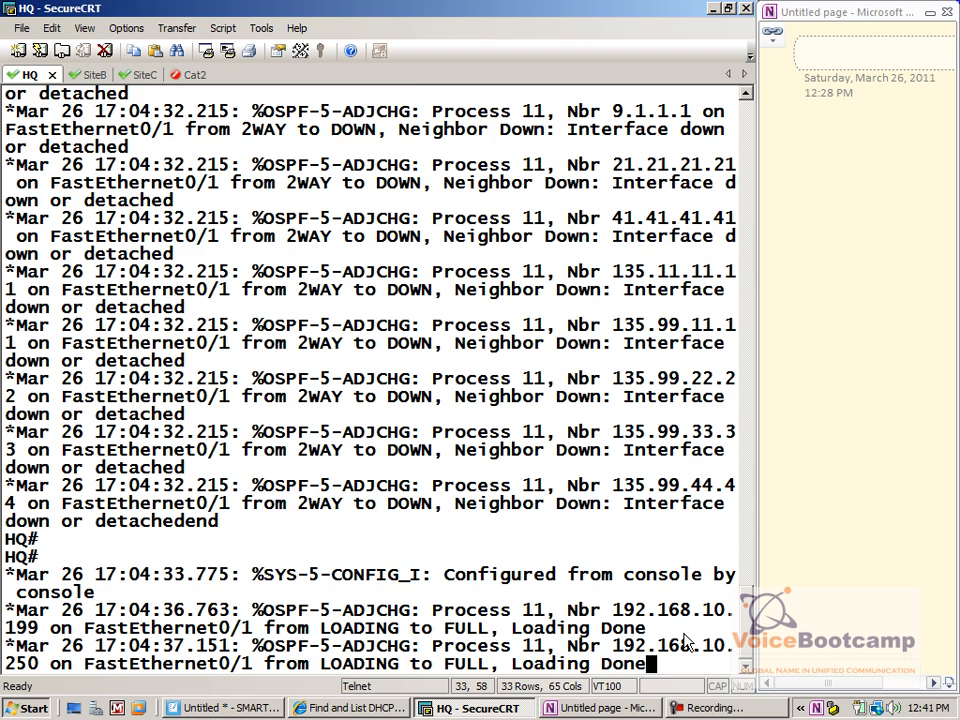
key(Return)
key(Return)
key(Return)
key(Return)
key(Return)
key(Return)
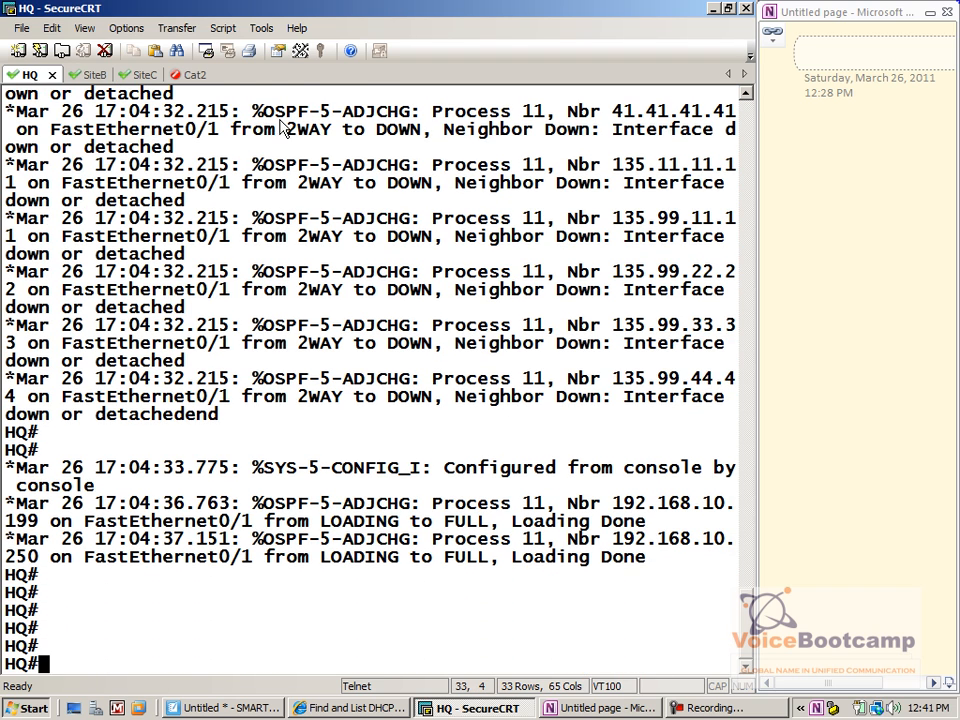
click(92, 76)
Correct the target and ping 192.168.10.21 from SiteB
key(BackSpace)
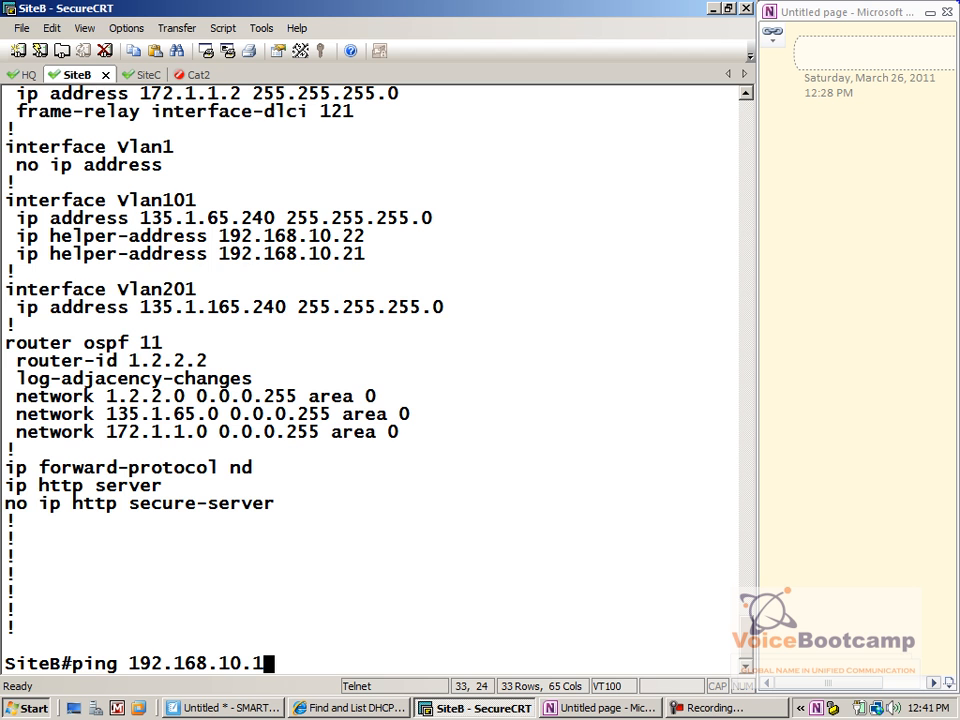
key(BackSpace)
text(21)
key(Return)
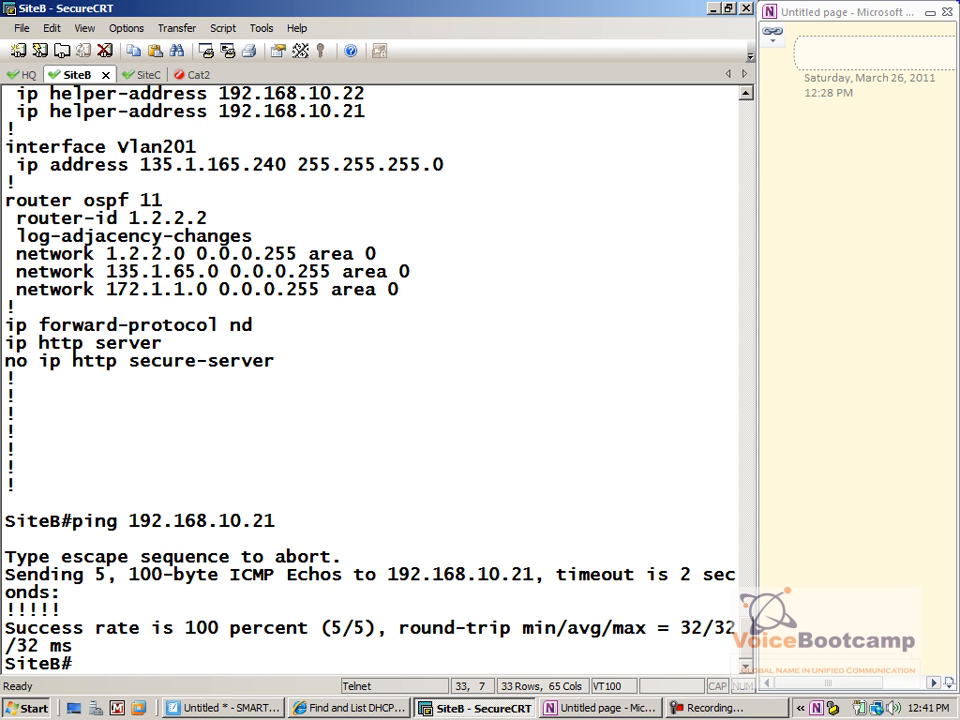
key(Return)
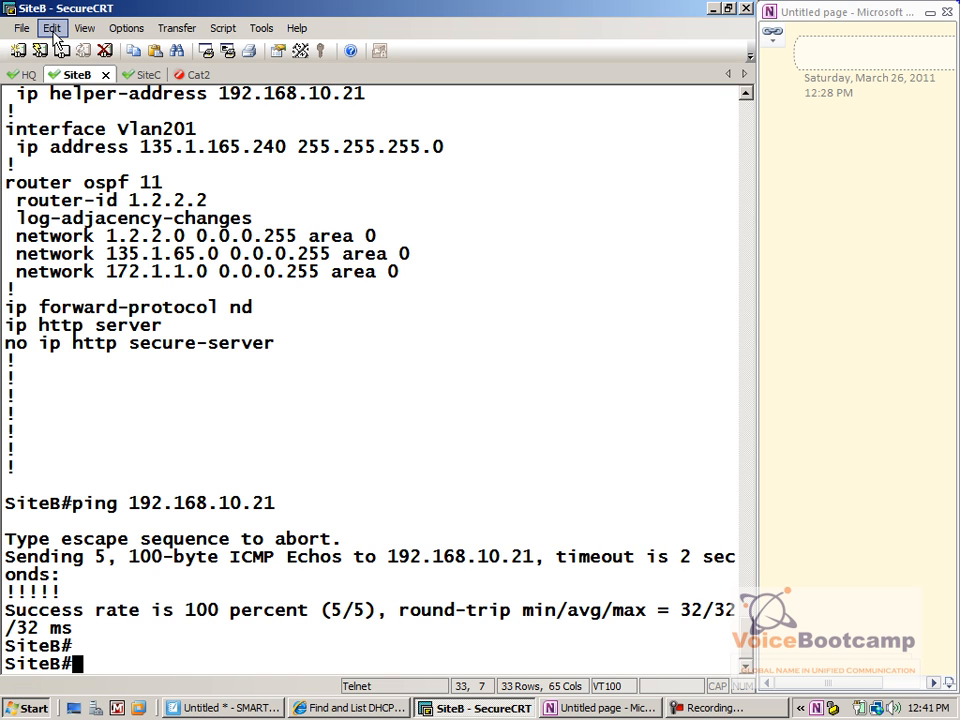
List SiteB's CDP neighbors and page through the detailed listing showing the IP phones
text(show cdp nei)
key(Tab)
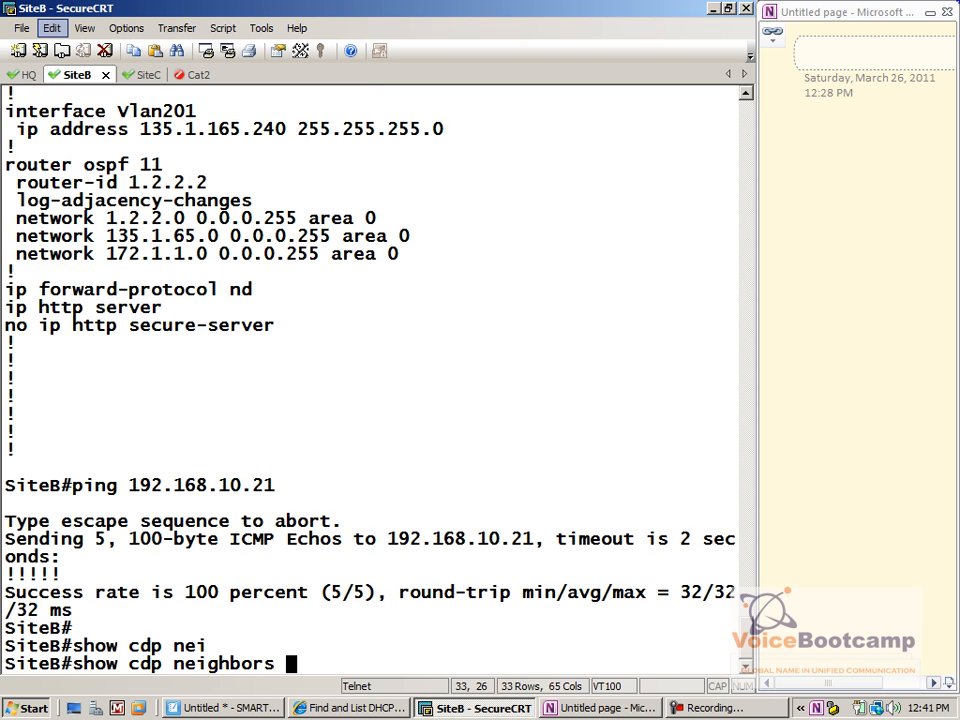
key(Return)
key(Up)
text(det)
key(Tab)
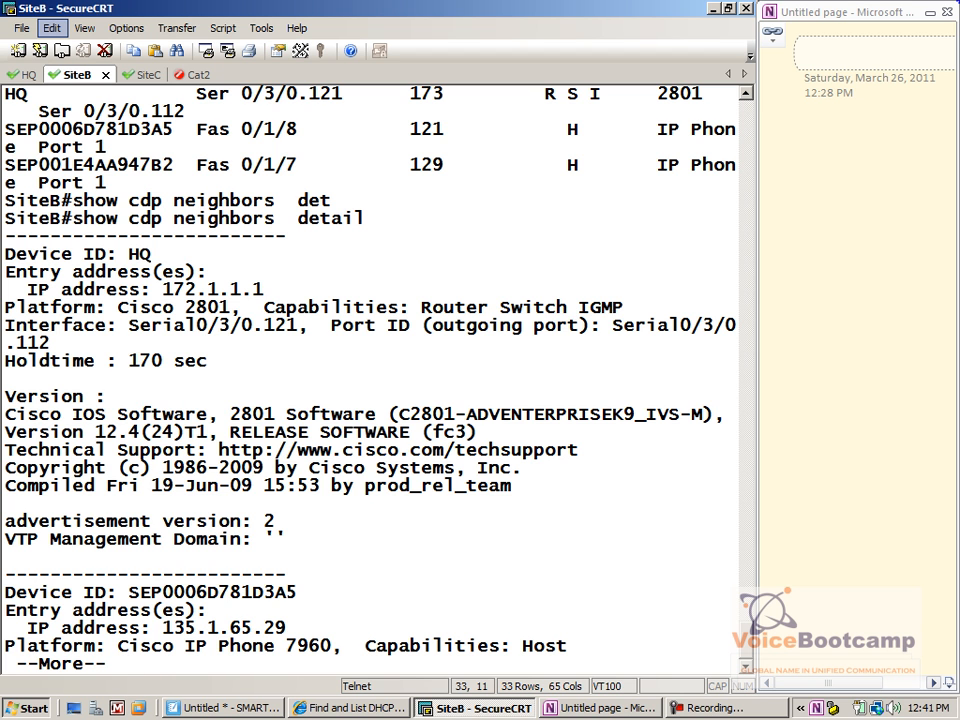
key(space)
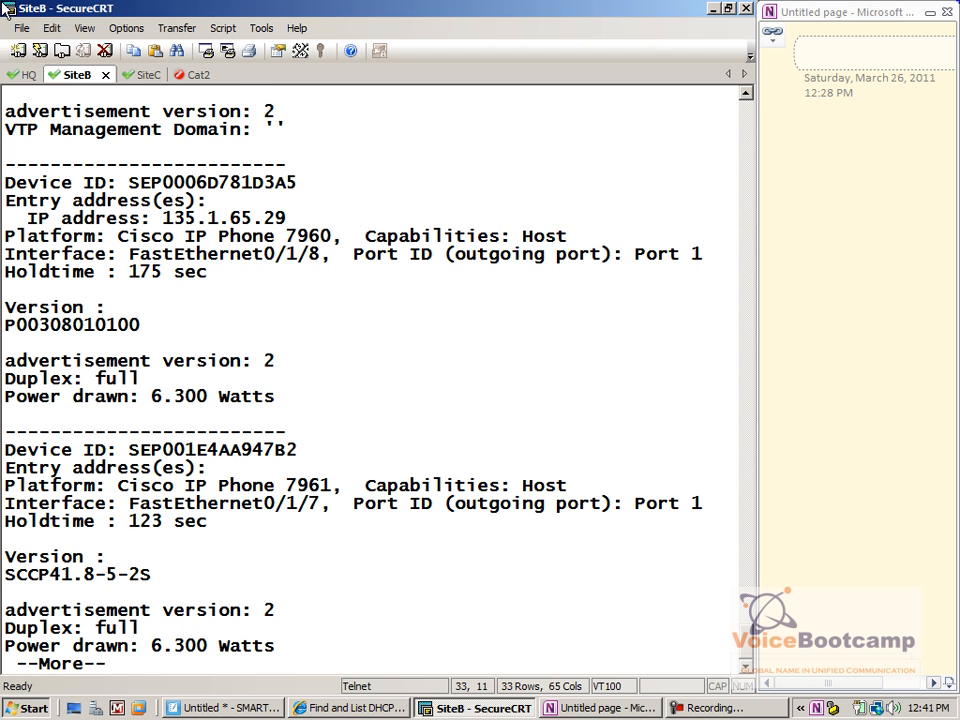
key(space)
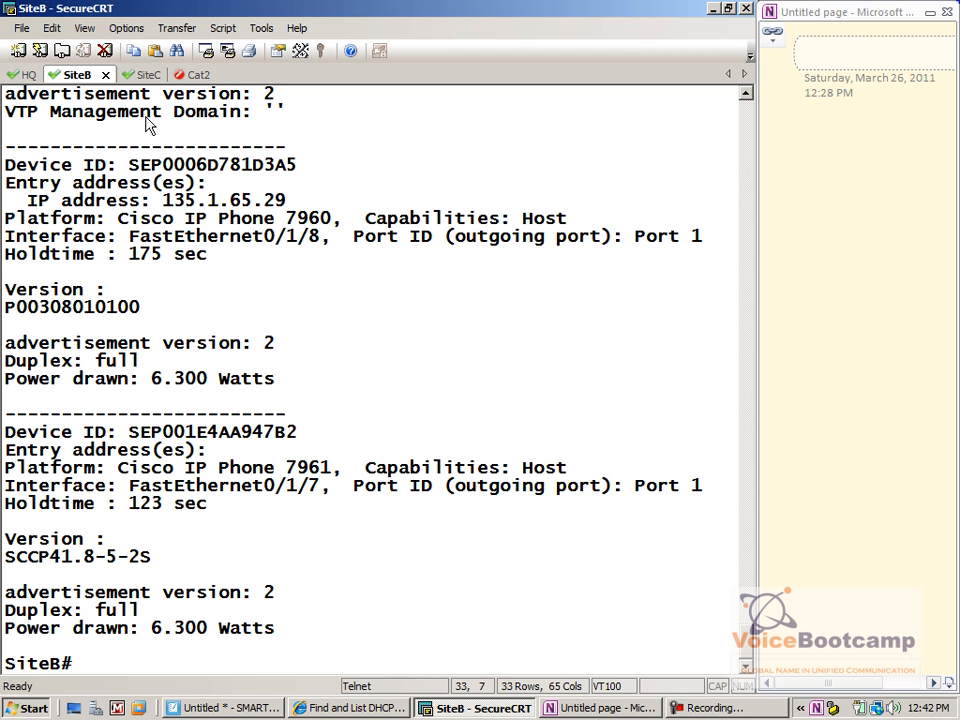
click(24, 72)
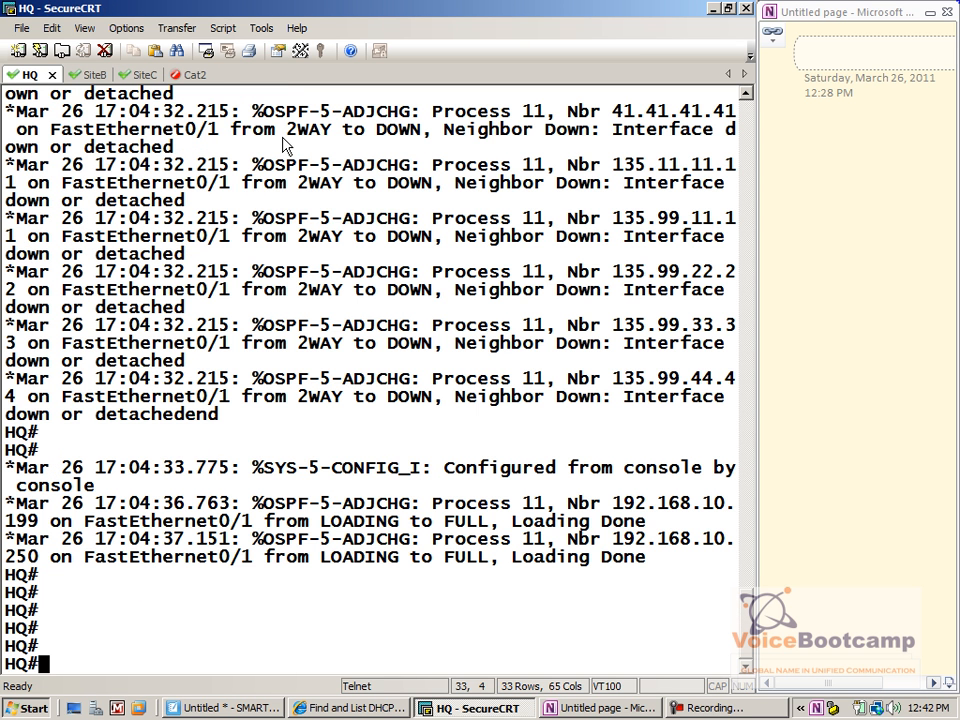
From the Cat2 access-server session, clear the busy line 37 and confirm
click(208, 79)
key(Return)
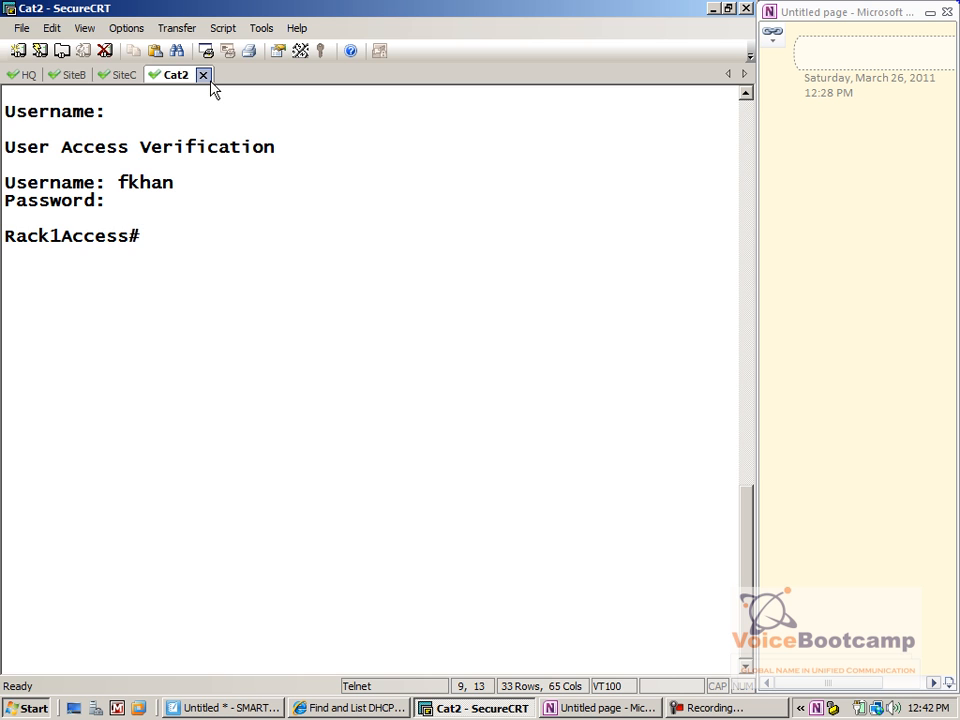
text(cat2)
key(Return)
text(clear line 37)
key(Return)
key(Return)
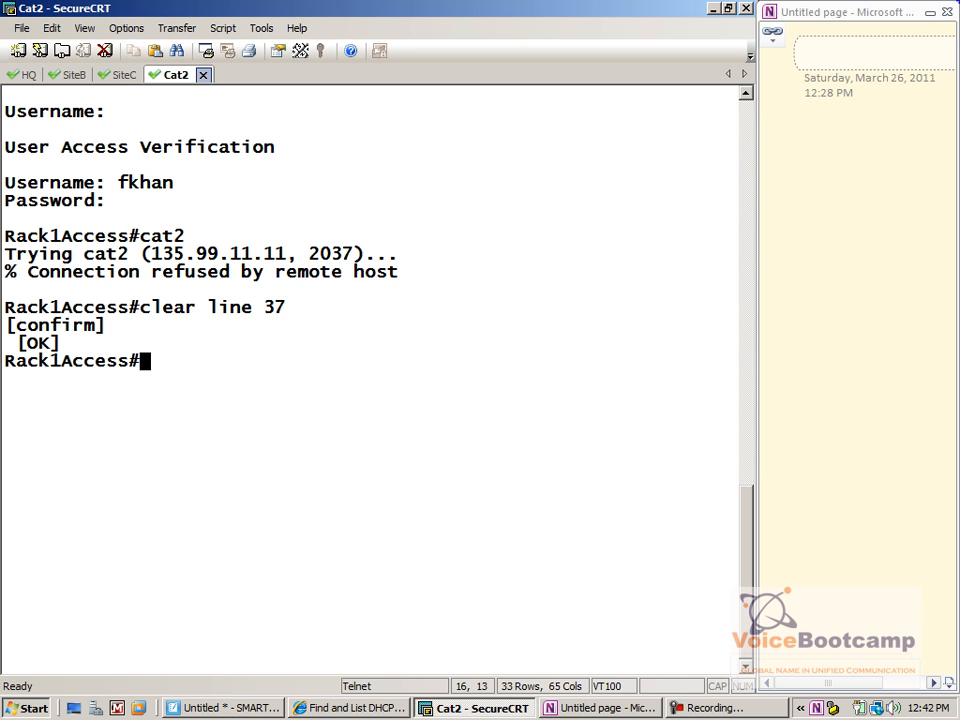
text(cat2)
Attempt the cat2 login, skip the empty username prompt and reconnect to cat2
key(Return)
key(Return)
key(Return)
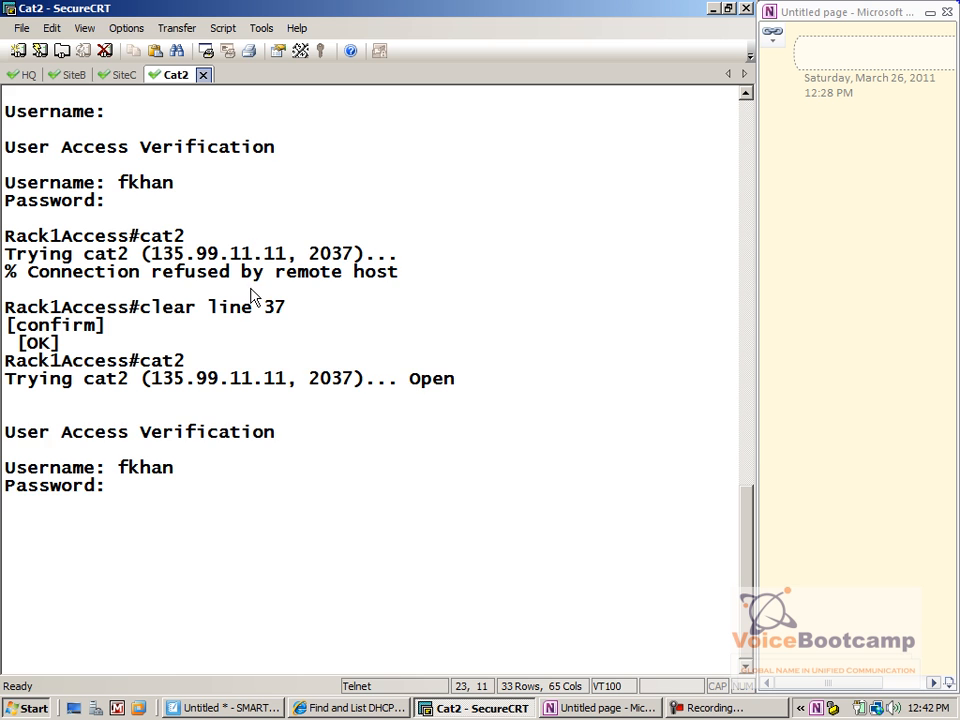
key(Return)
key(Return)
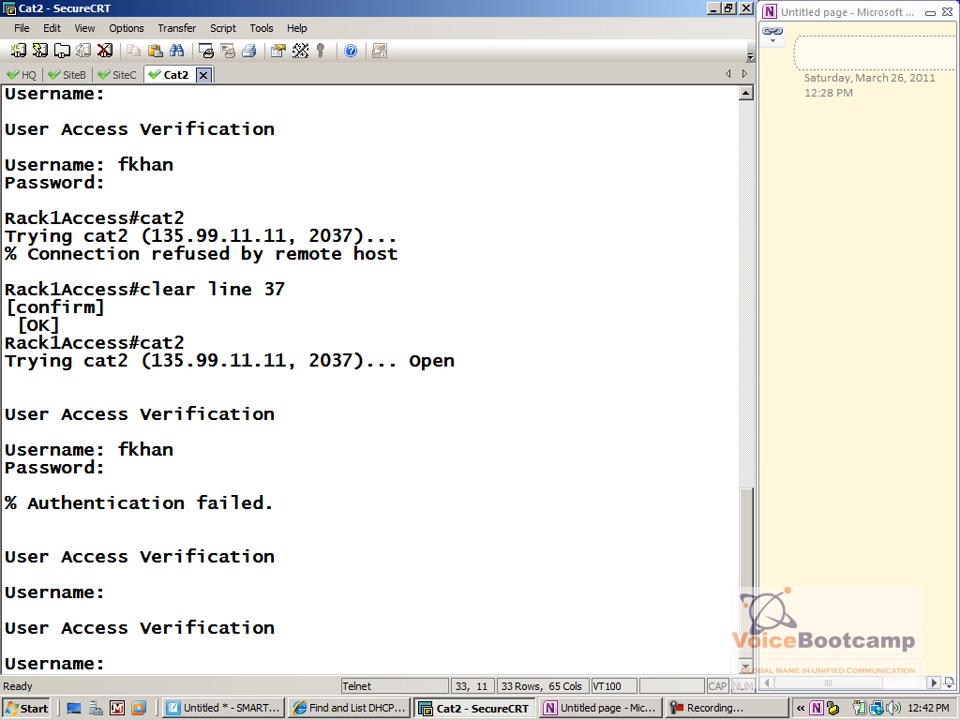
key(Return)
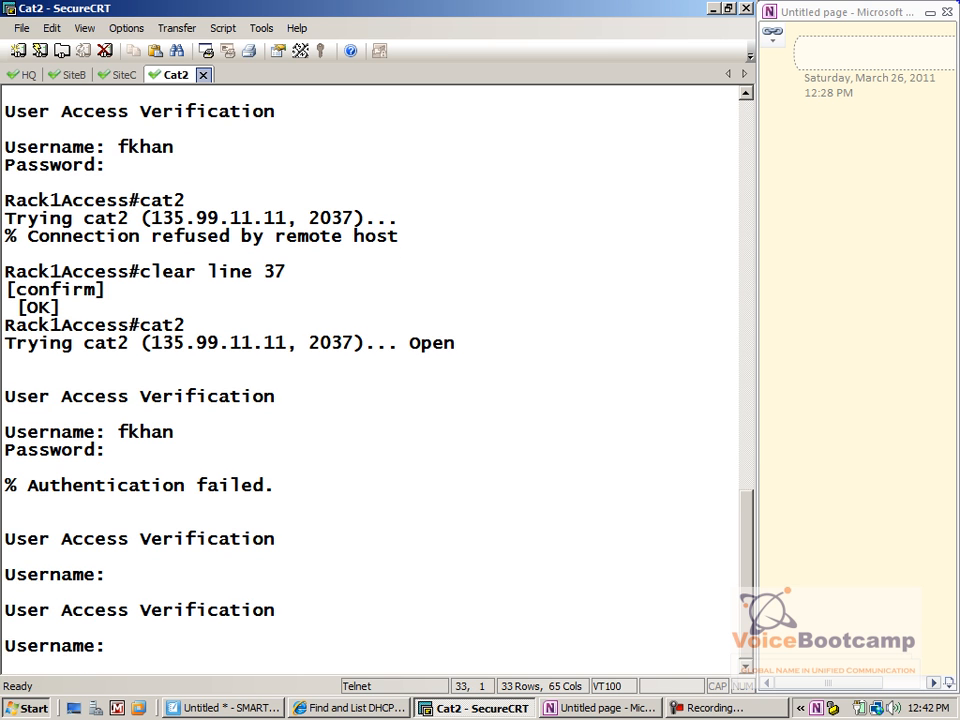
text(cat2)
key(Return)
Log into cat2 with the username and password, then enter privileged mode with 'en'
key(Return)
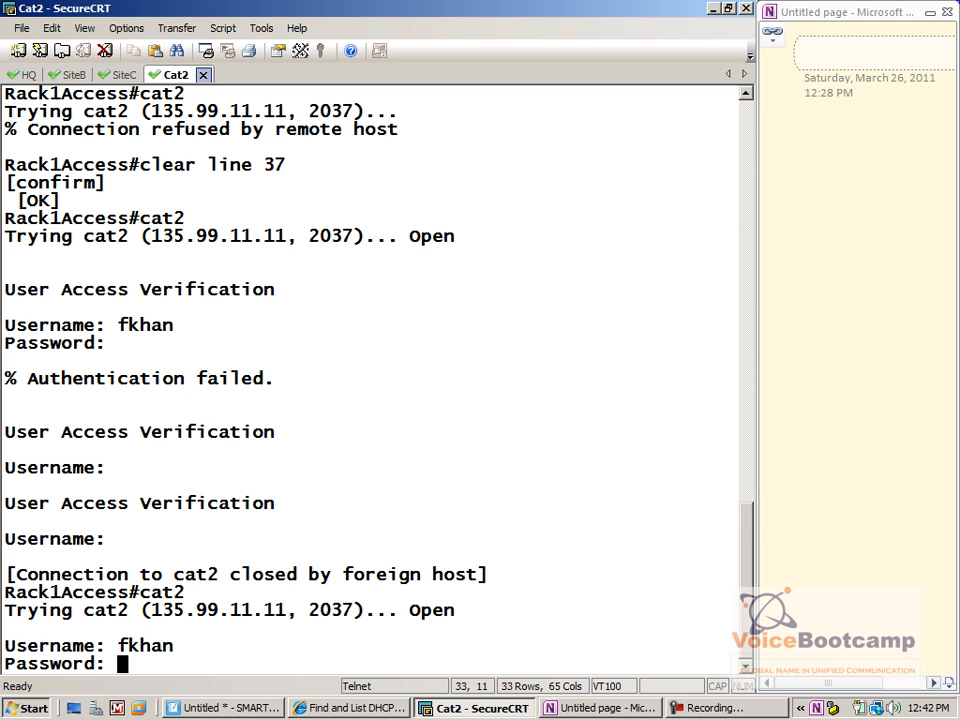
key(Return)
key(Return)
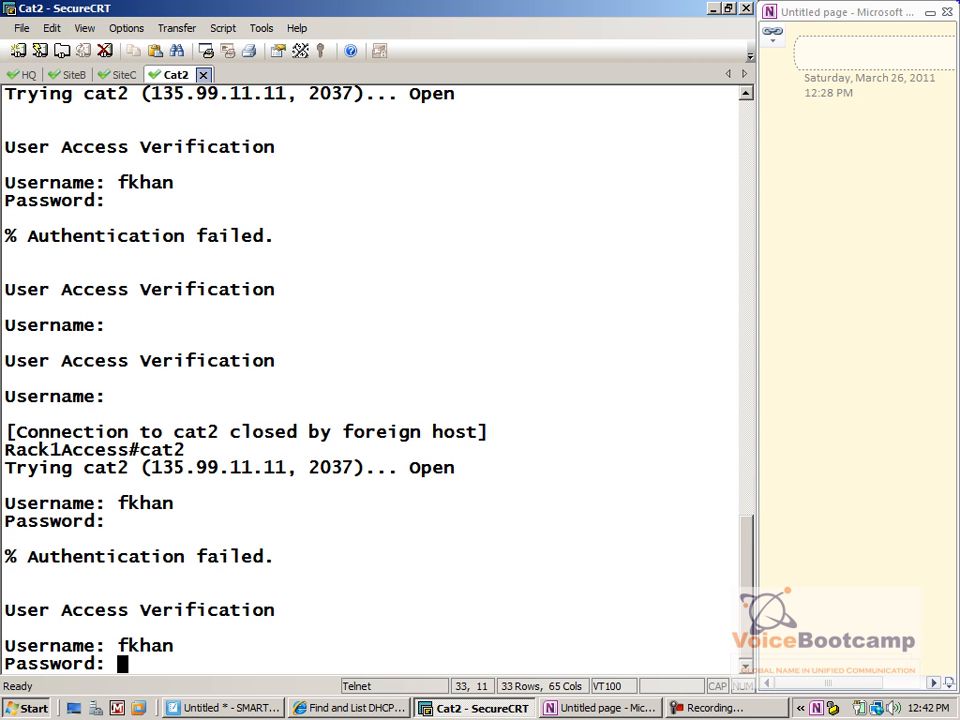
key(Return)
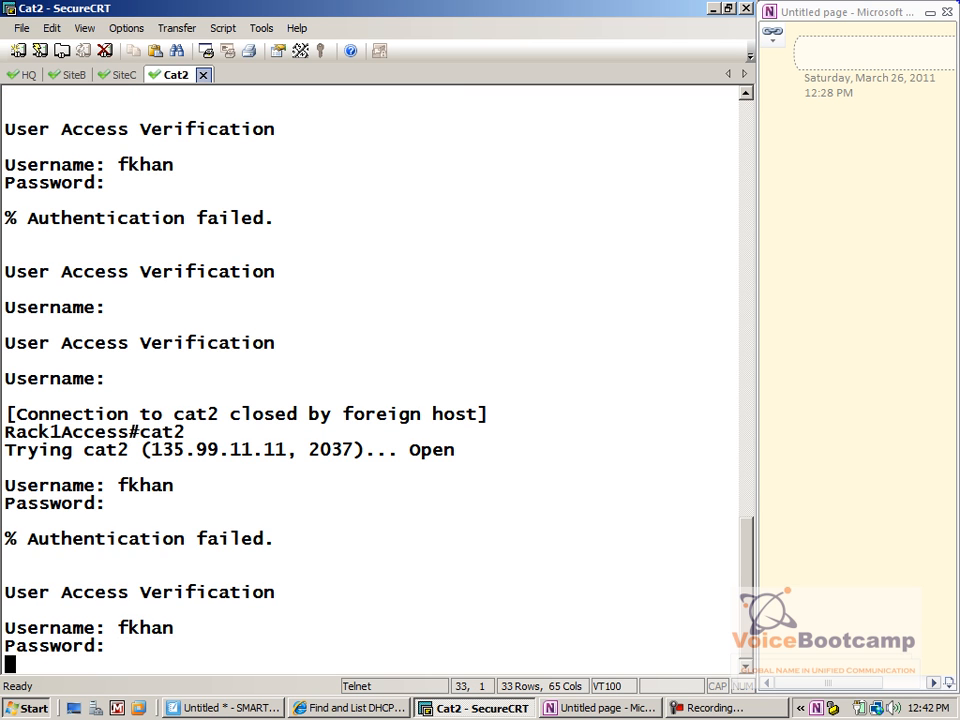
key(Return)
Run 'show cdp neighbors detail' on cat2 and page through the output
text(show)
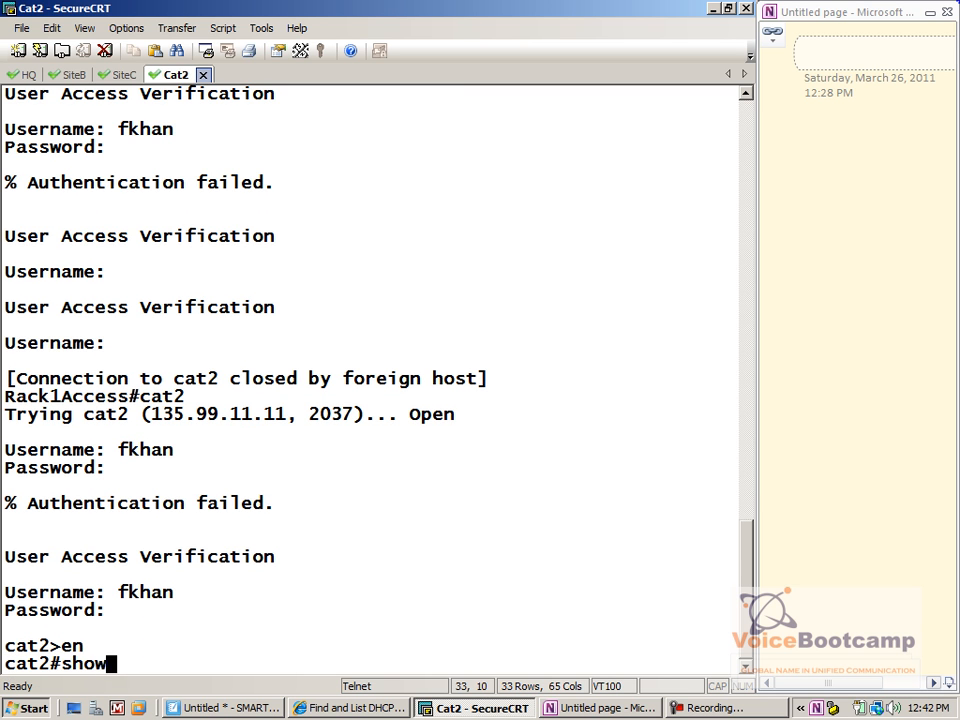
text( cdp nei)
key(Tab)
text(det)
key(Tab)
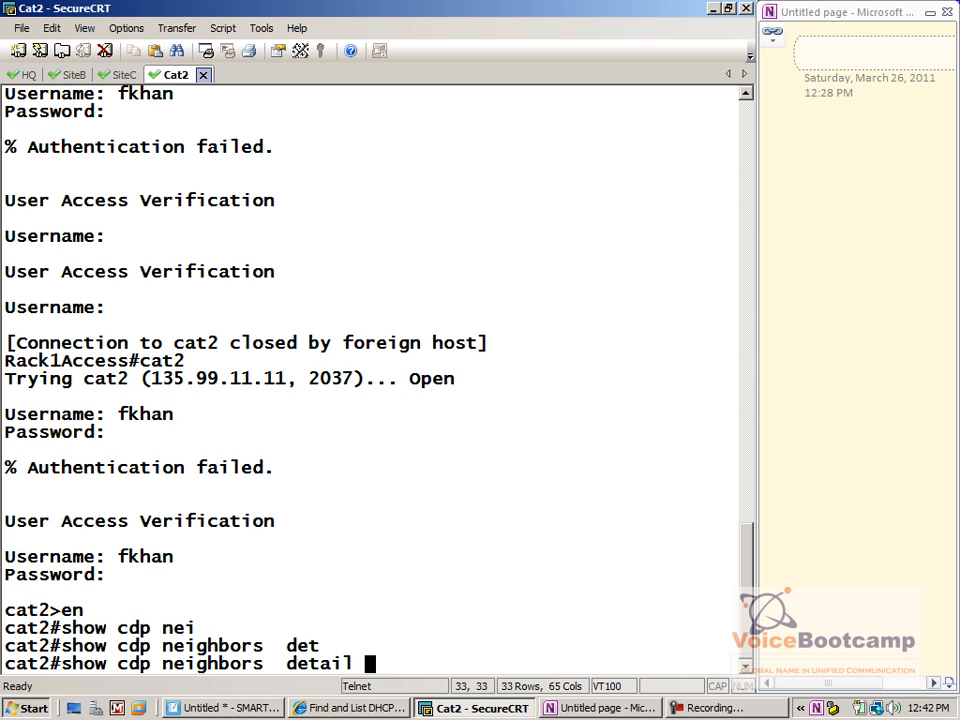
key(Return)
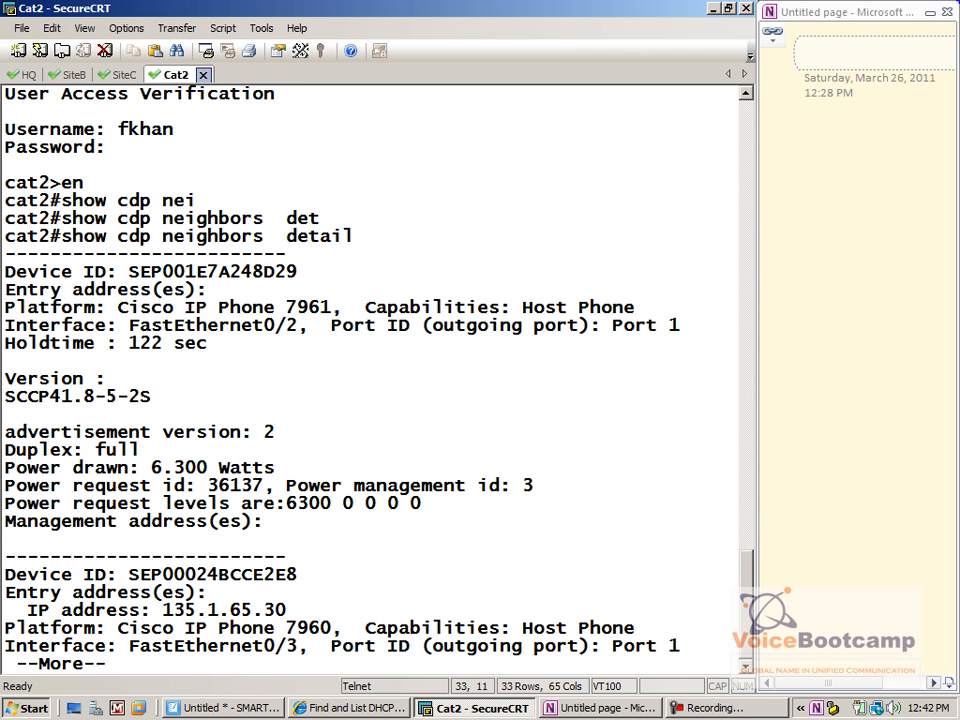
key(Return)
key(Return)
key(Return)
key(Return)
key(Return)
key(Return)
key(Return)
key(Return)
key(Return)
key(Return)
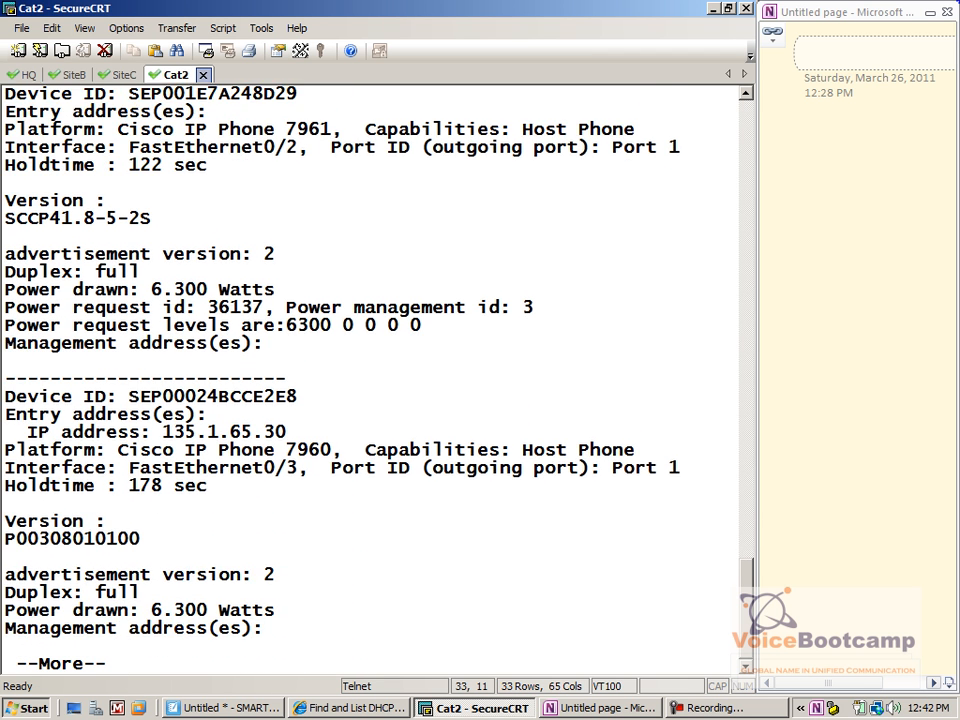
key(Return)
key(Return)
key(Return)
key(Return)
key(Return)
key(Return)
key(Return)
key(Return)
key(Return)
key(Return)
key(Return)
key(Return)
key(Return)
key(Return)
key(Return)
key(Return)
key(Return)
key(Return)
key(Return)
key(Return)
key(Return)
key(Return)
key(Return)
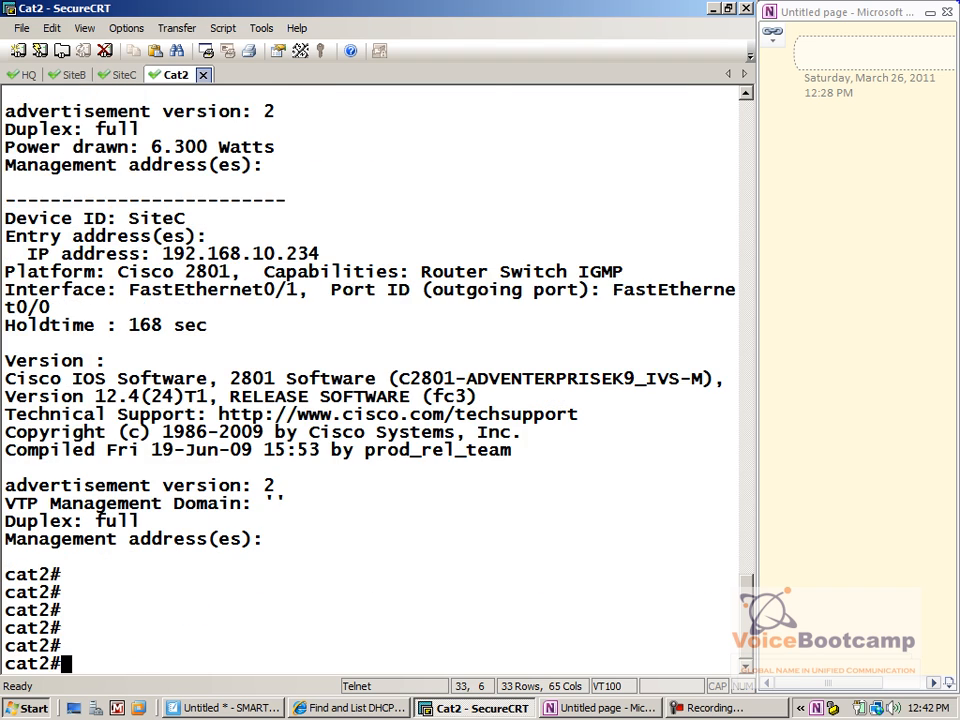
Review the neighbor output, highlighting SiteC's 192.168.10.234 and the 7960 phone's 135.1.65.30
scroll(240, 222, up, 2)
scroll(345, 490, up, 1)
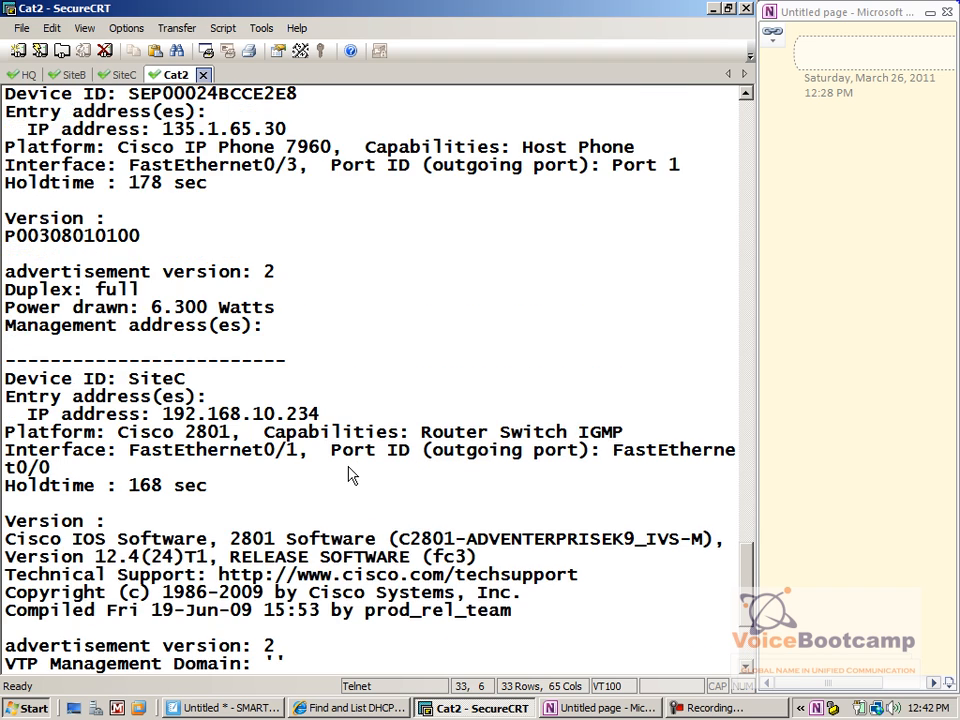
scroll(320, 490, up, 1)
scroll(320, 430, up, 1)
drag(326, 522, 155, 532)
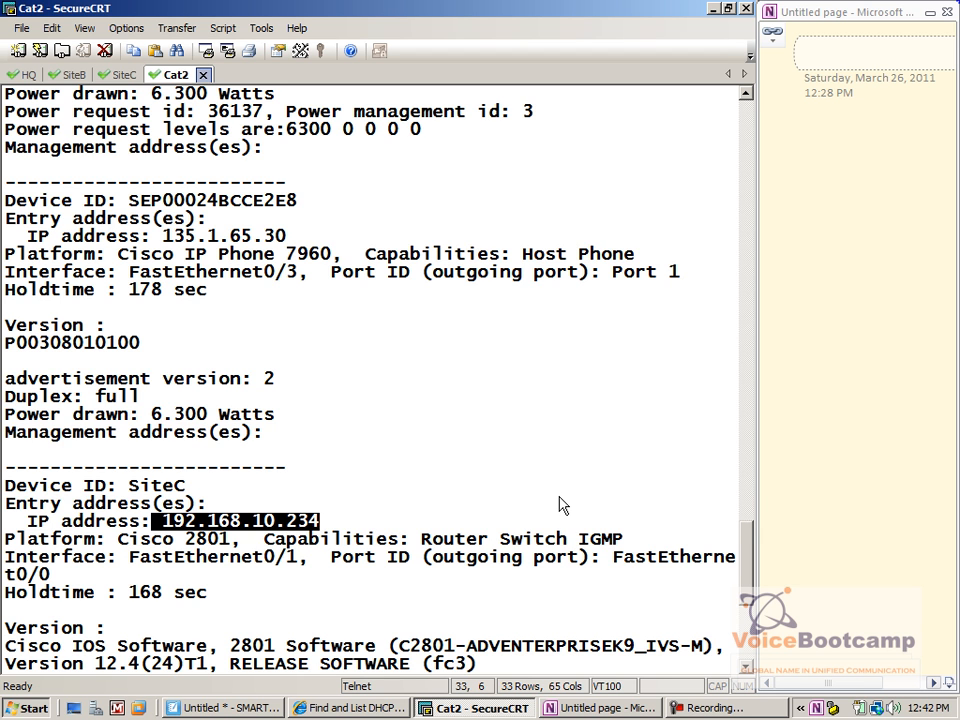
scroll(562, 506, up, 1)
drag(287, 290, 88, 300)
scroll(154, 313, up, 4)
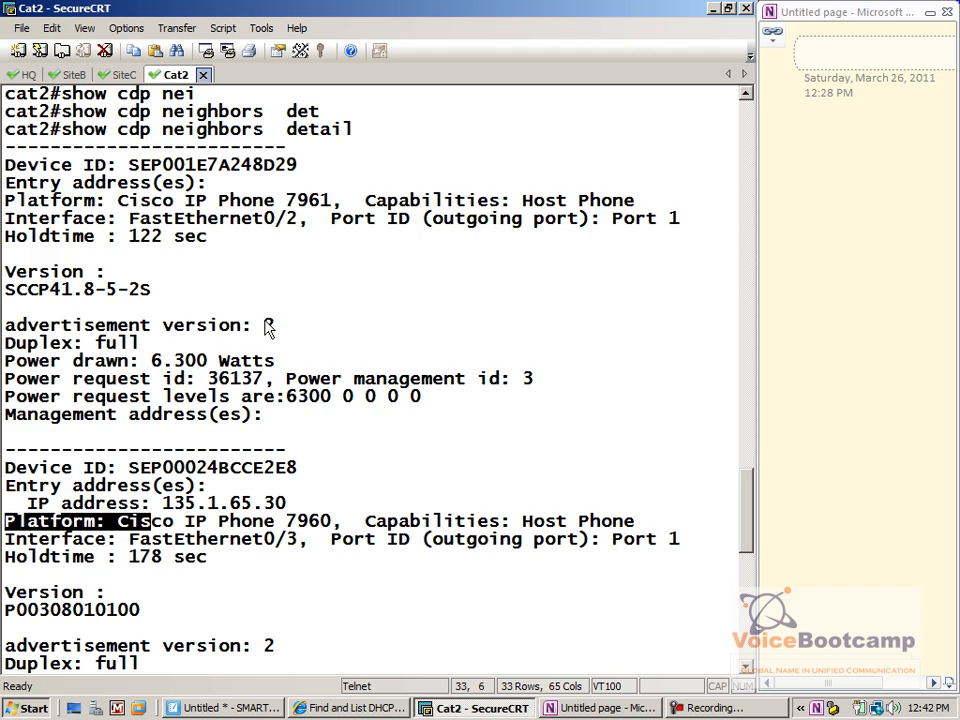
scroll(268, 328, up, 2)
scroll(278, 337, up, 2)
scroll(278, 337, down, 7)
key(Return)
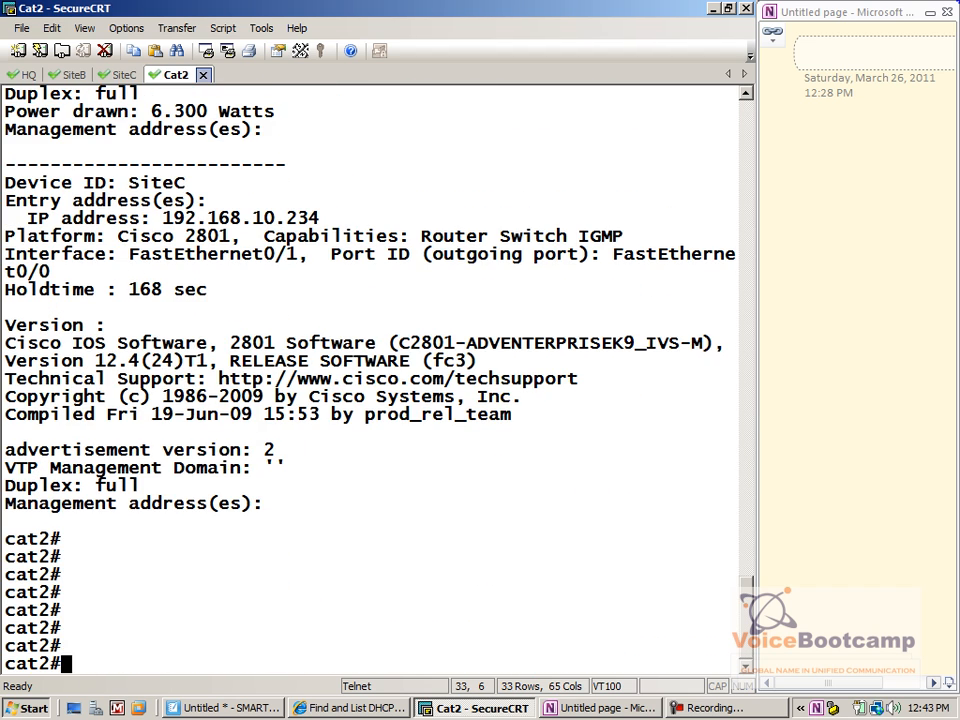
Check interface status with 'show ip int brief' and enter configuration mode
text(show ip int brief)
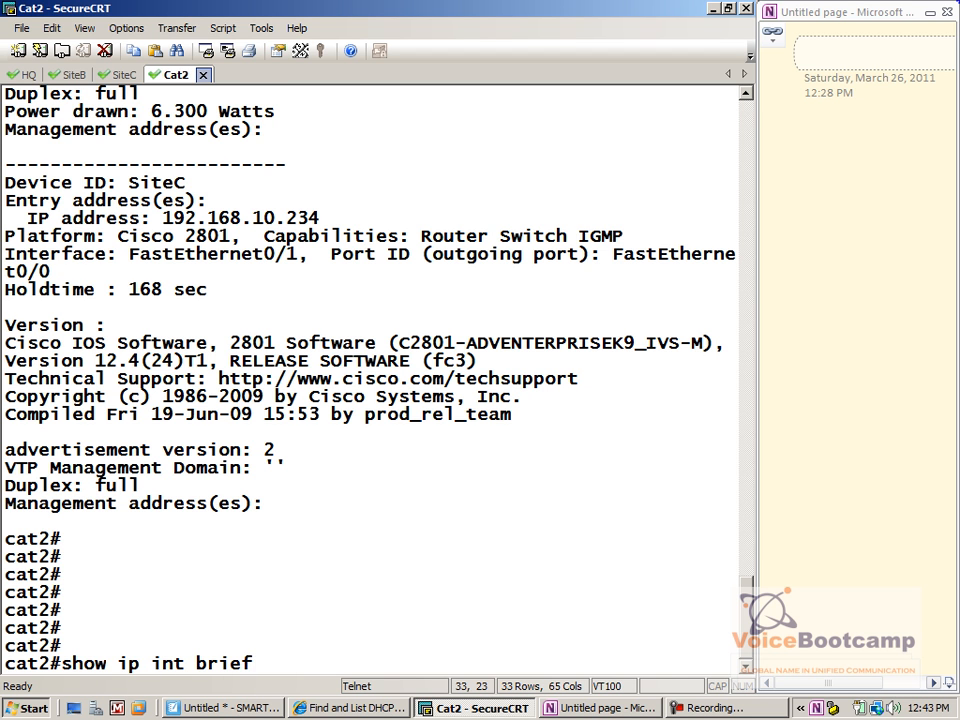
key(Return)
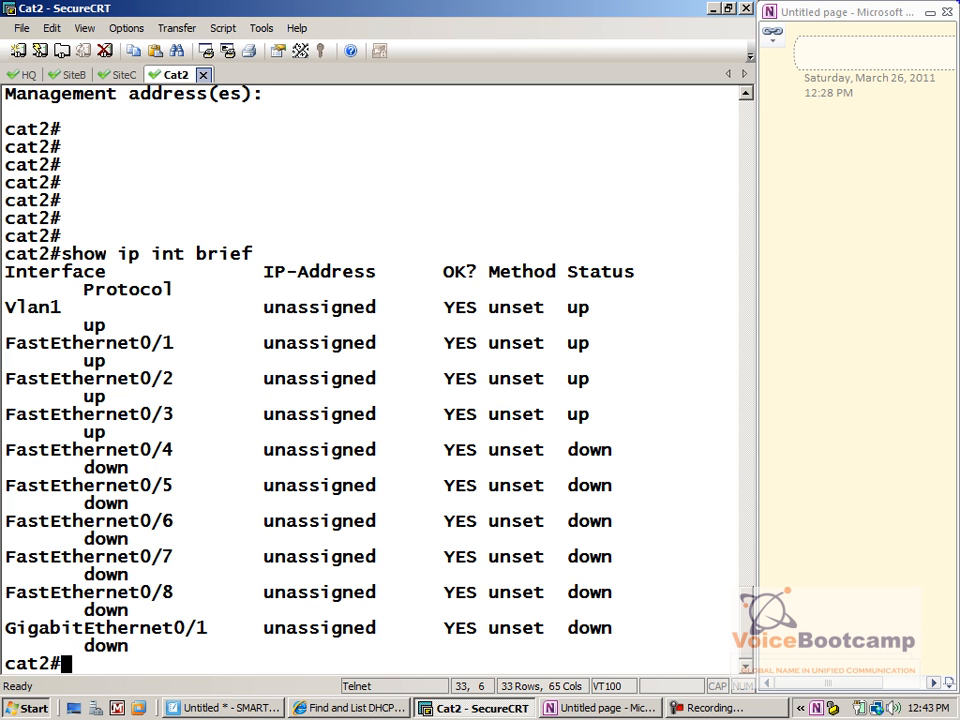
text(s)
text(ig)
key(BackSpace)
key(BackSpace)
key(BackSpace)
key(BackSpace)
key(BackSpace)
key(BackSpace)
key(BackSpace)
key(BackSpace)
text(config t)
key(Return)
Shut down ports FastEthernet0/2 and FastEthernet0/3
text(int fas0/2)
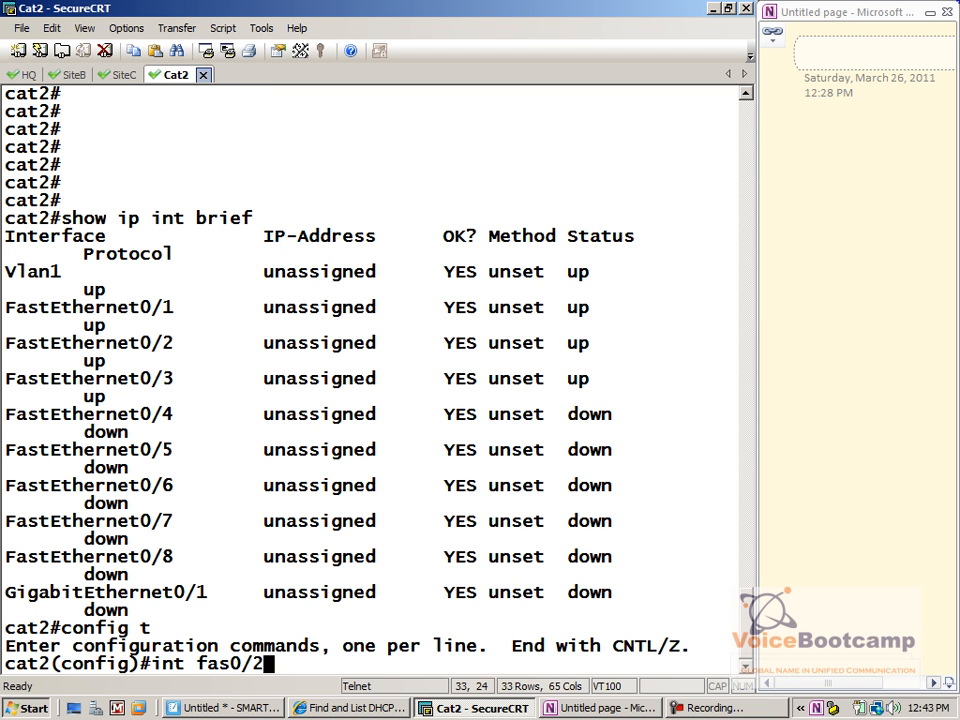
key(Return)
text(shut)
key(Return)
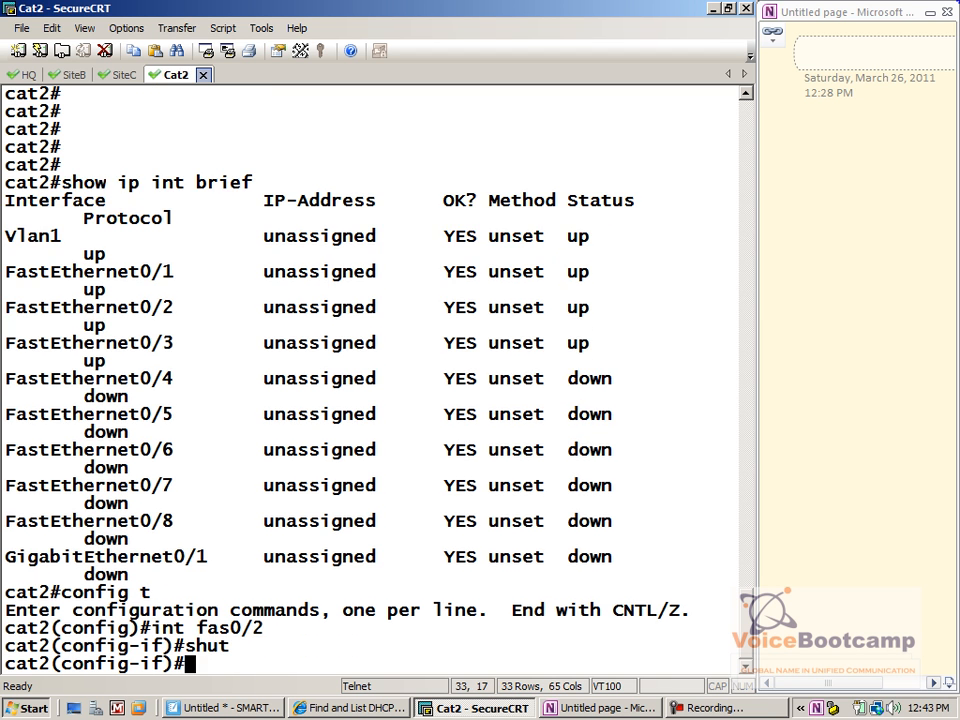
text(int fas0/3)
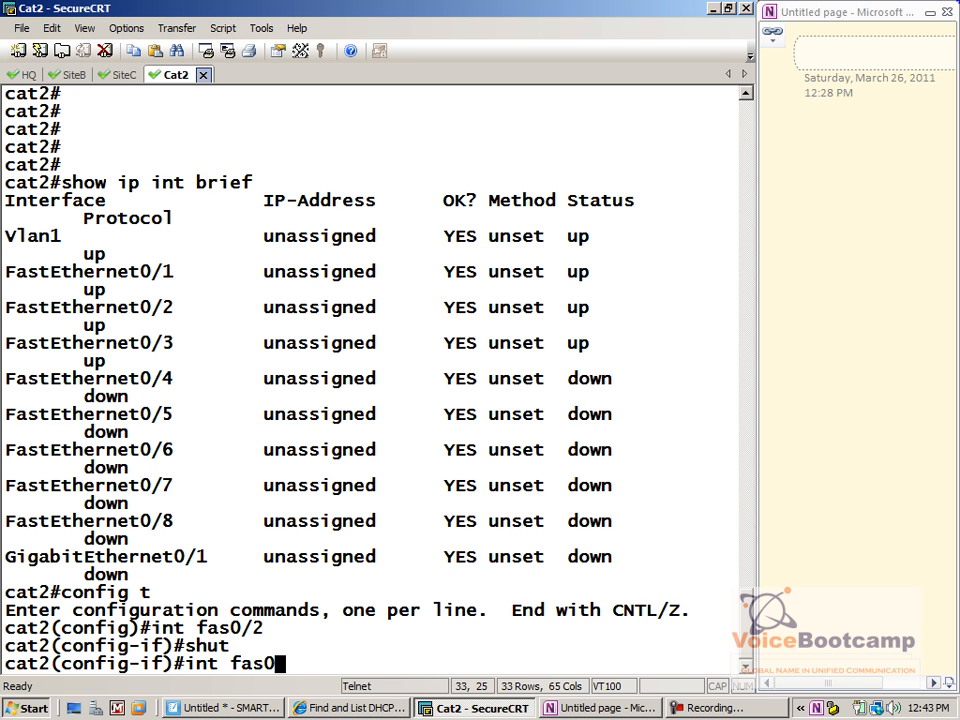
key(Return)
text(shut)
key(Return)
Re-enable FastEthernet0/2 and 0/3 with 'no shut' and leave configuration mode
key(Return)
key(Return)
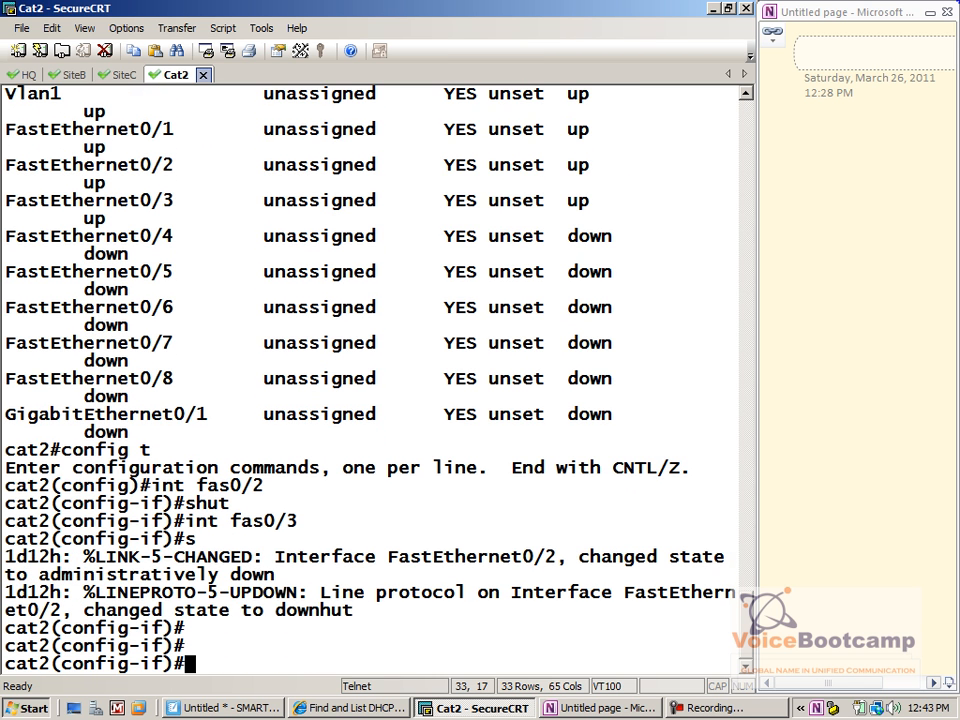
text(int fas0/2)
key(Return)
text(\)
key(BackSpace)
text(no shut)
key(Return)
text(int fas0/)
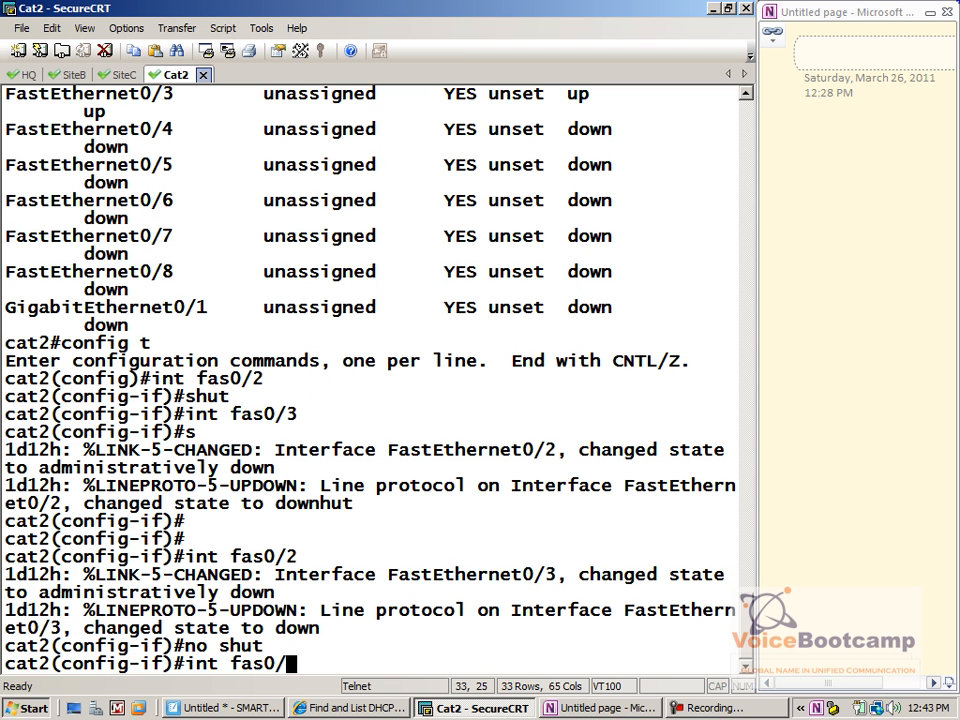
text(3)
key(Return)
text(no shut)
key(Return)
text(end)
key(Return)
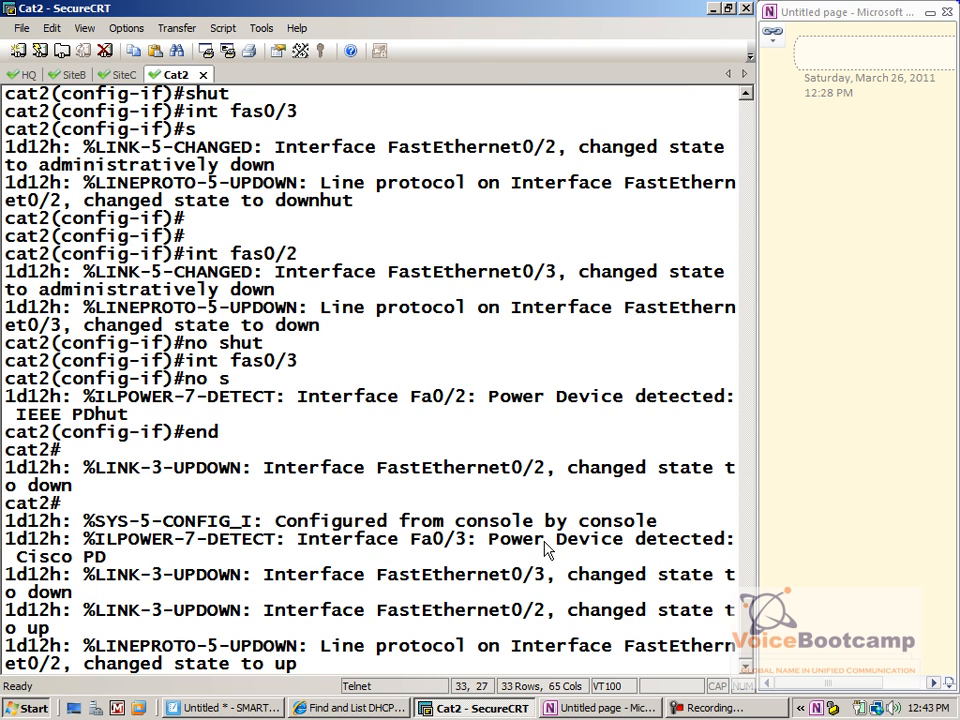
Highlight the Fa0/3 Power Device detected message and get fresh prompts
drag(490, 513, 735, 516)
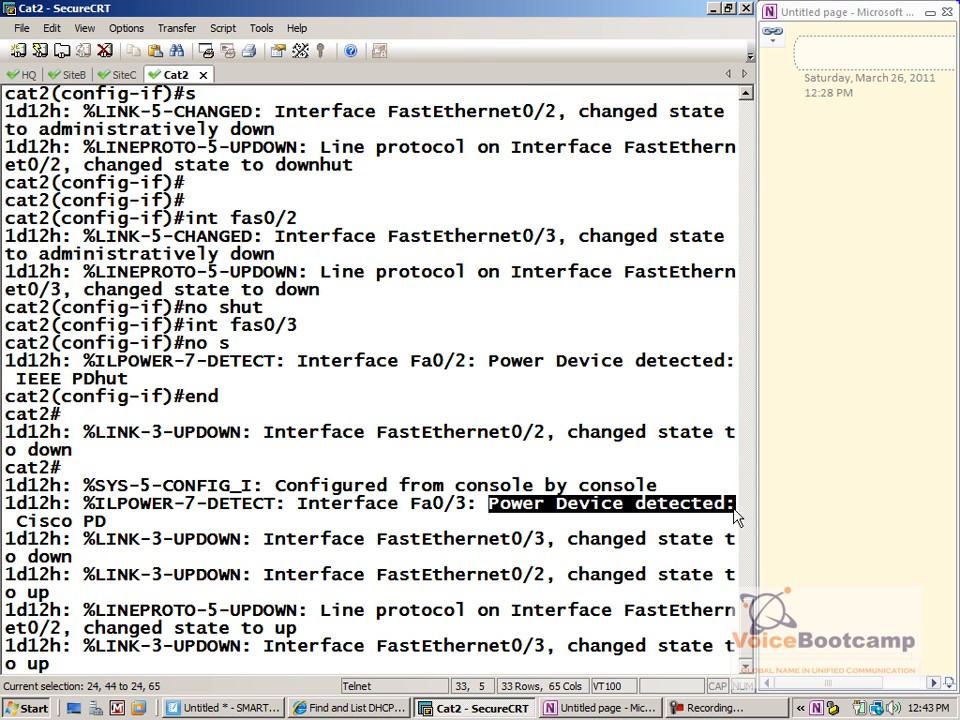
click(592, 553)
key(Return)
key(Return)
key(Return)
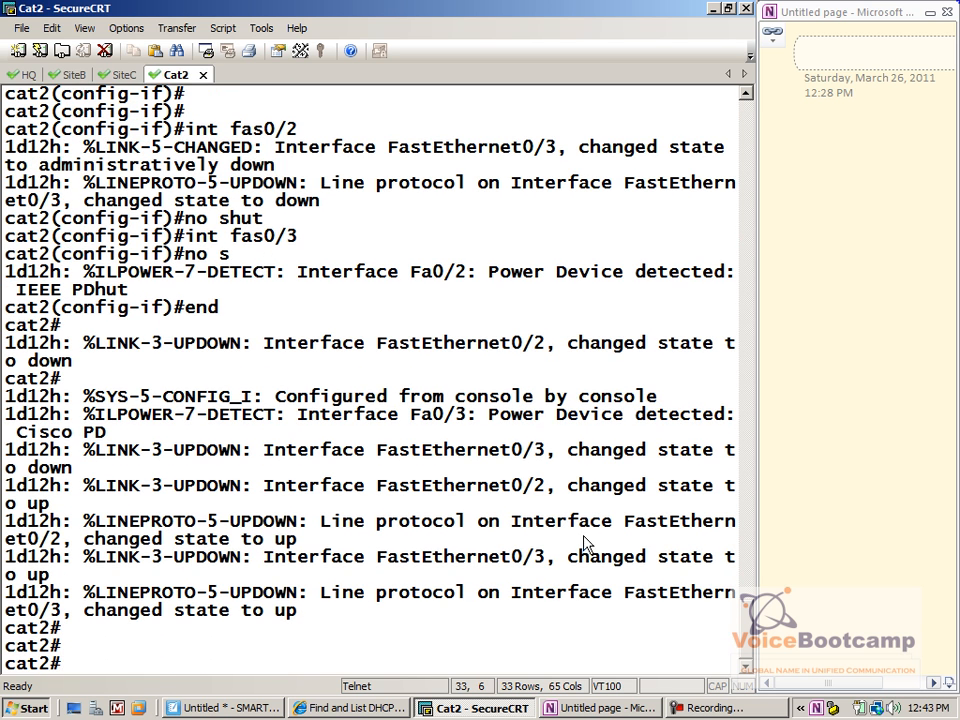
Connect to the rack1.voicebootcamp.com access server and try reaching cat1
click(18, 50)
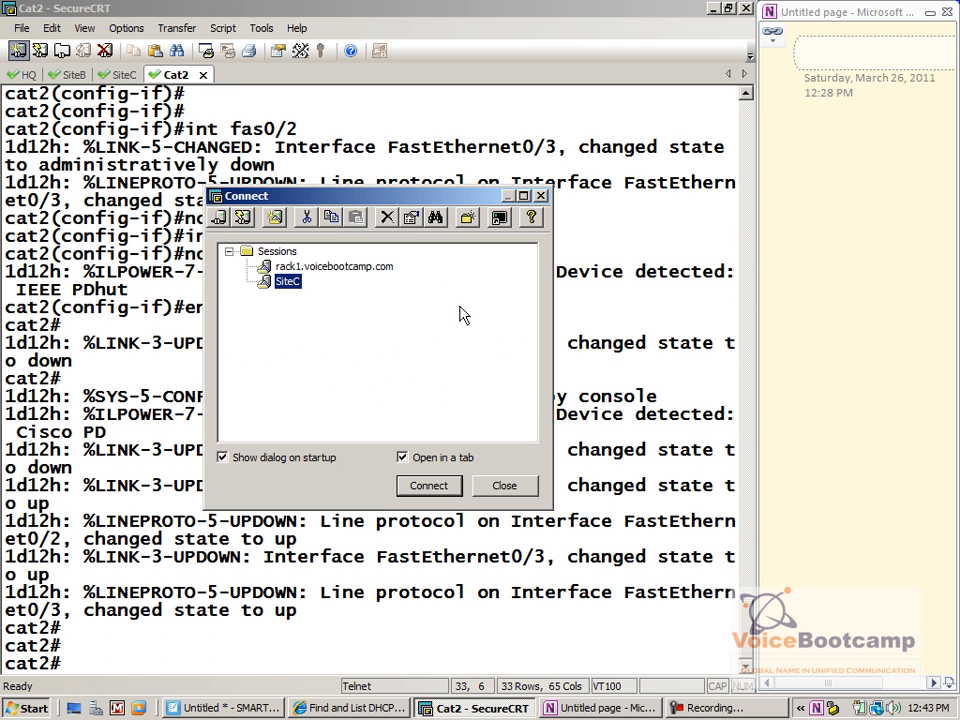
double_click(386, 268)
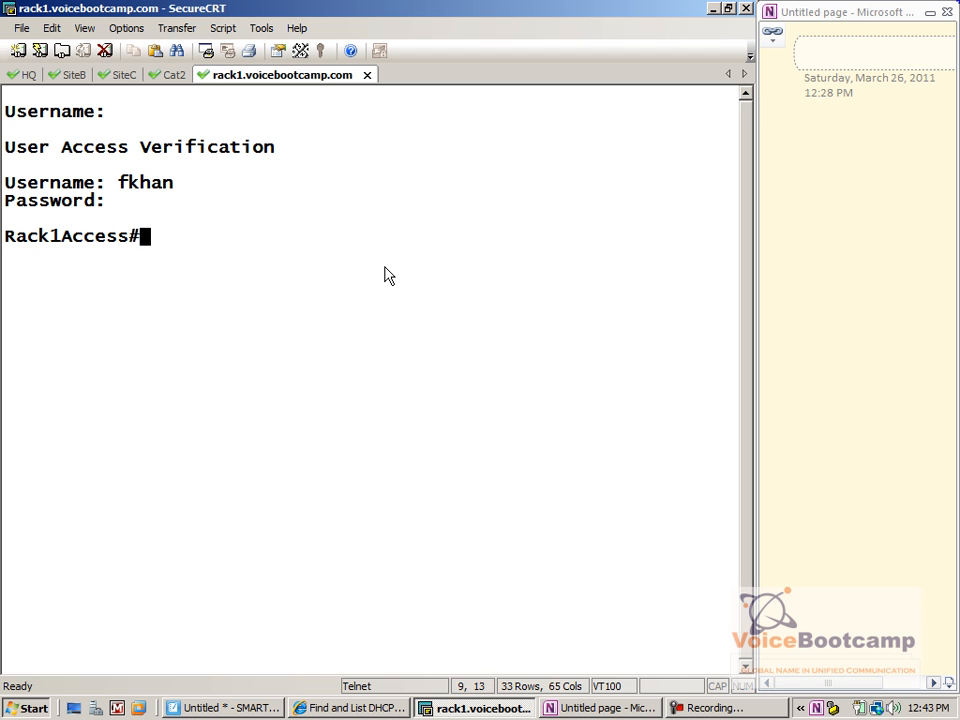
text(cat1)
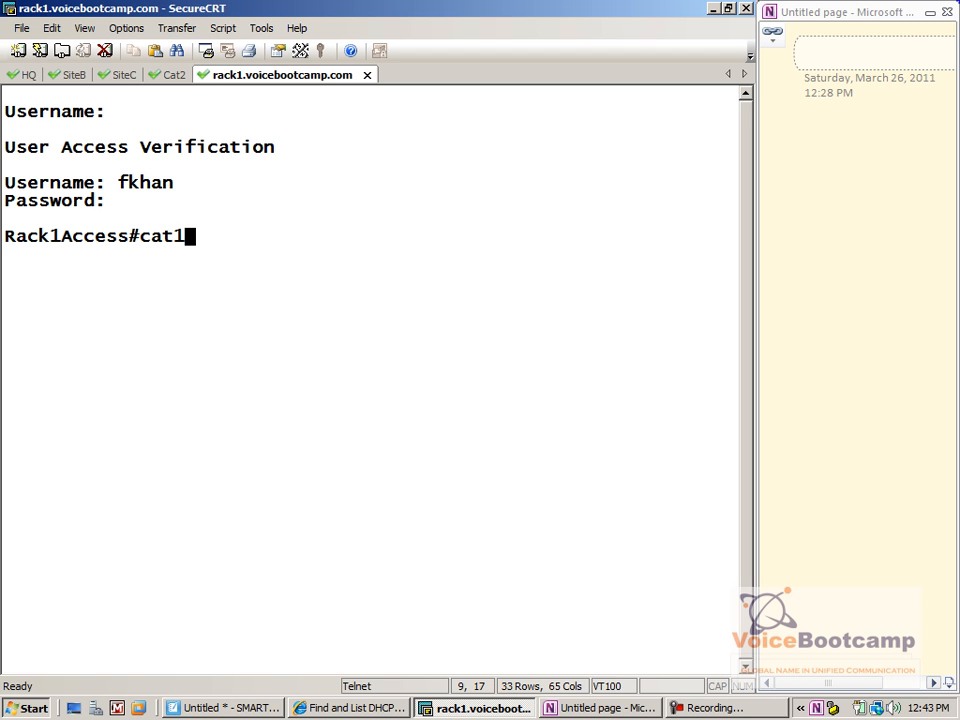
key(Return)
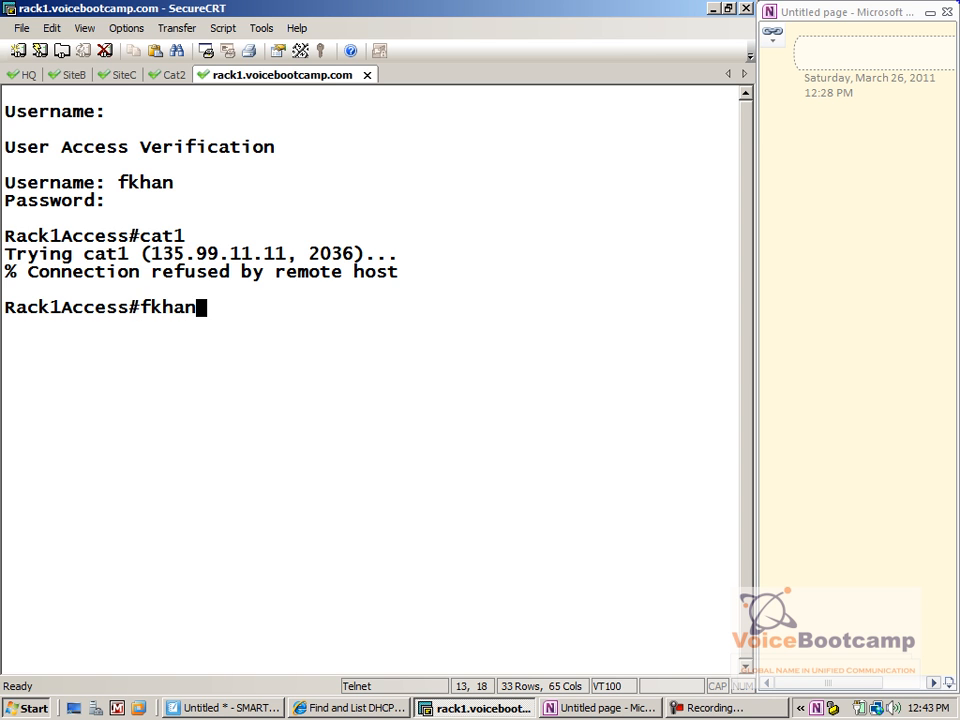
Clear line 36, reconnect to cat1 and log in with the username and password
text(cle)
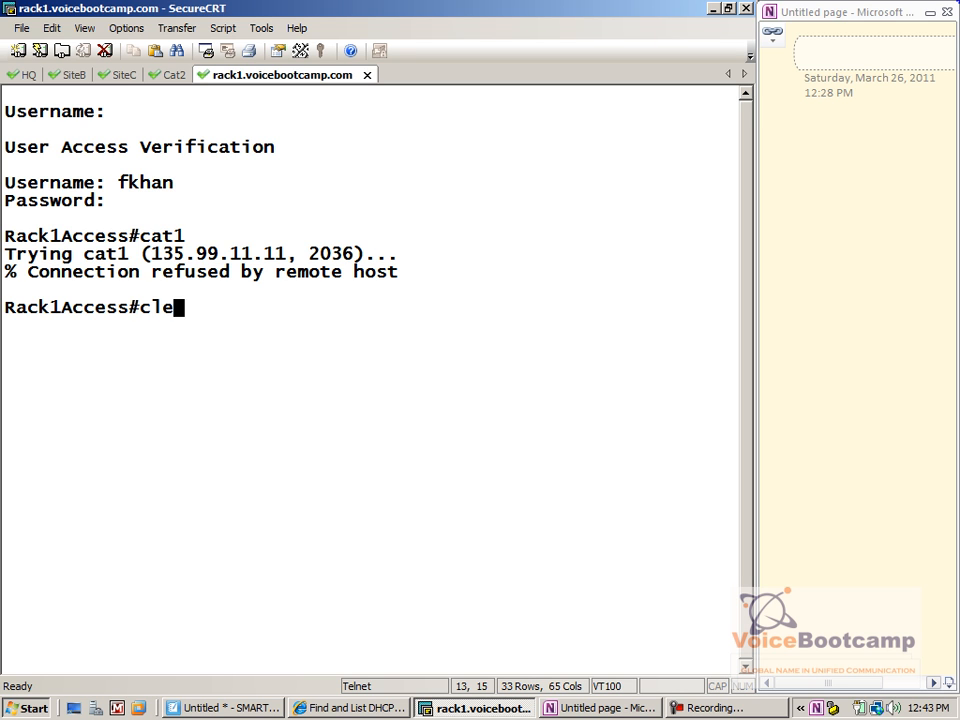
text(ar line 36)
key(Return)
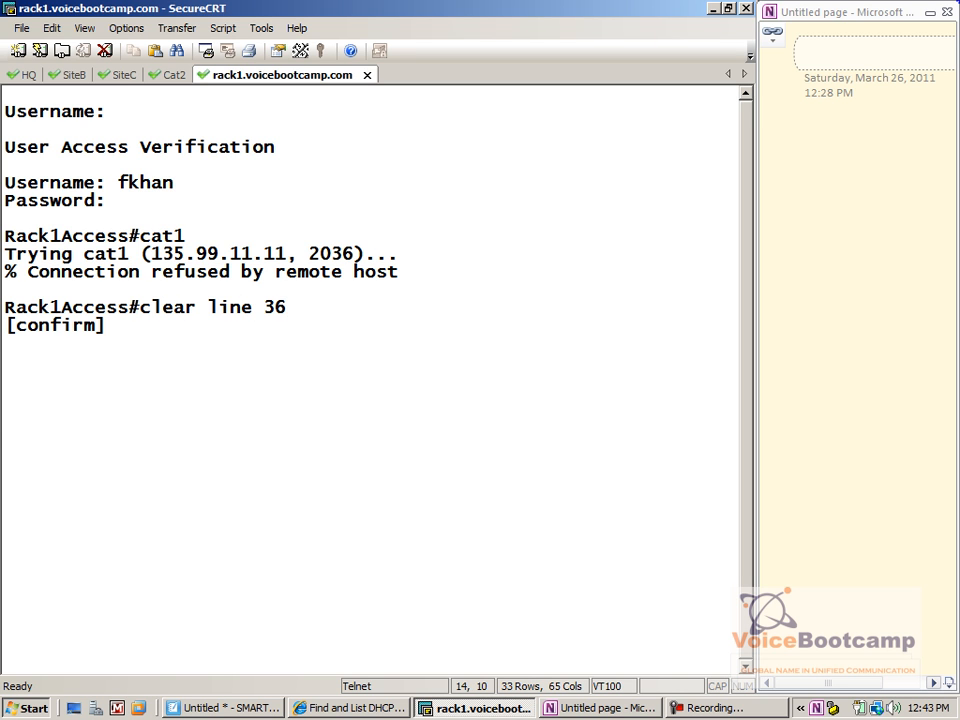
key(Return)
text(cat1)
key(Return)
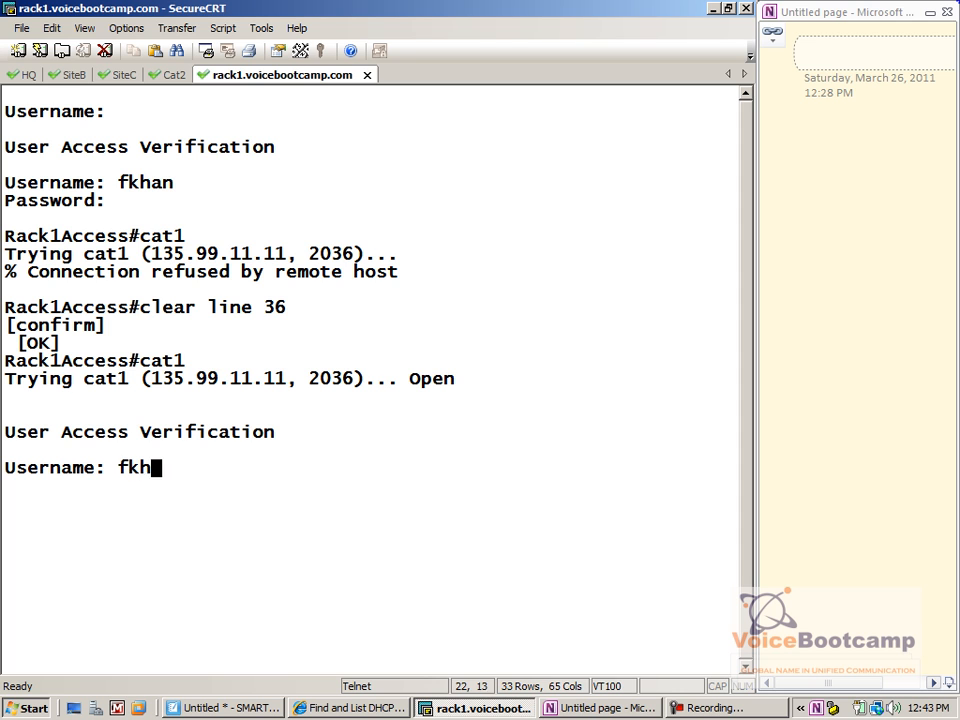
key(Return)
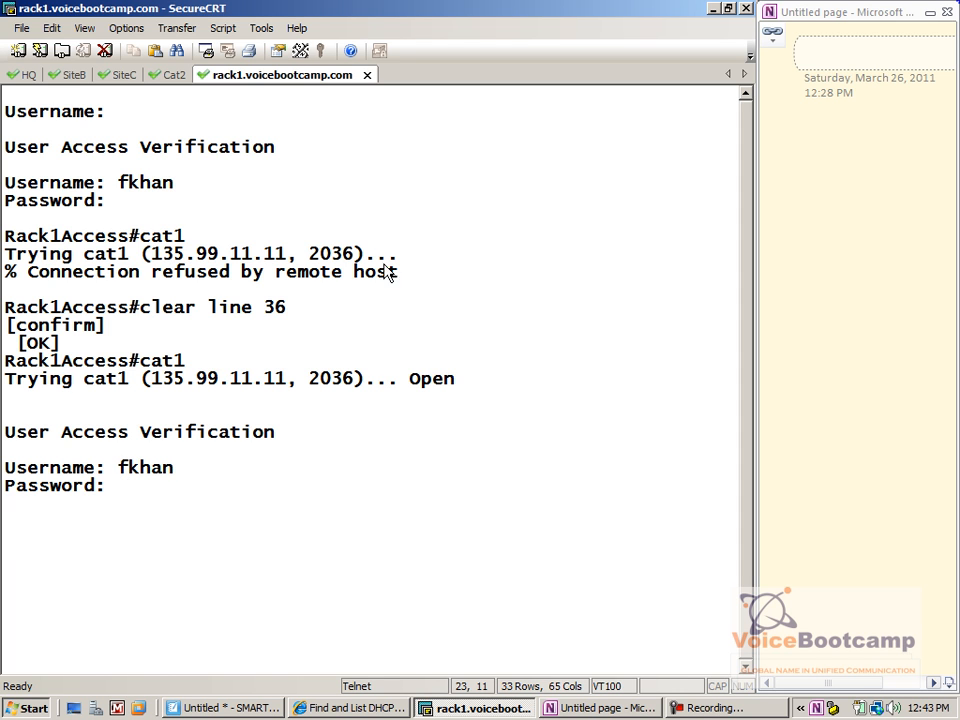
key(Return)
Start typing a CDP neighbor details command and bring up a fresh Cat1 prompt
key(Return)
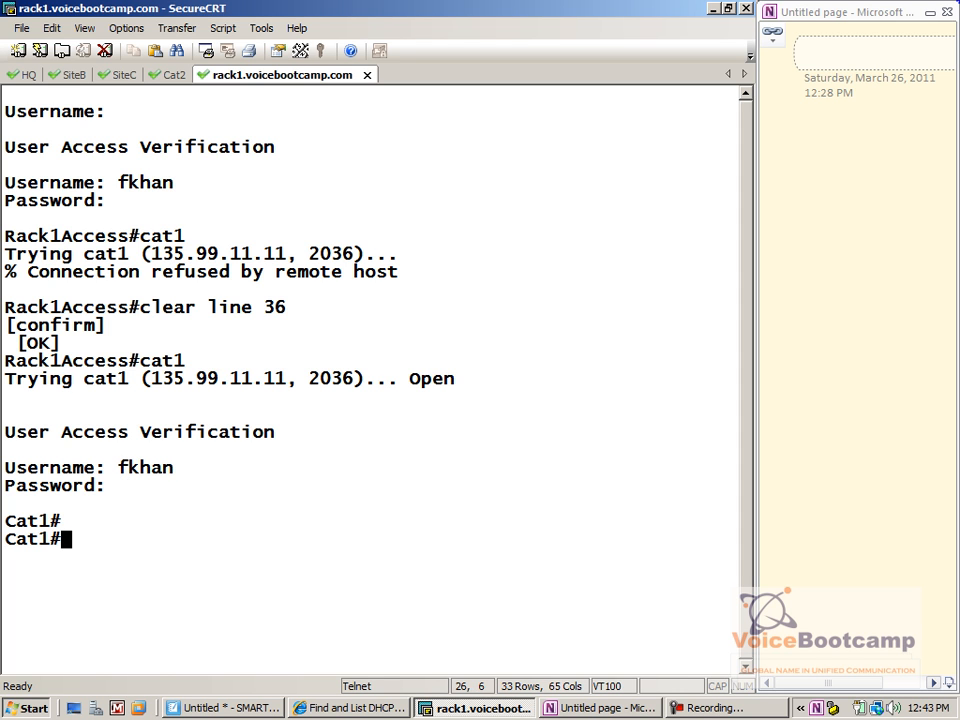
text(show cdp nei et)
key(BackSpace)
key(BackSpace)
text(details)
key(Return)
Run 'show cdp neighbors detail' on Cat1 and page through the output
text(show cdp nei)
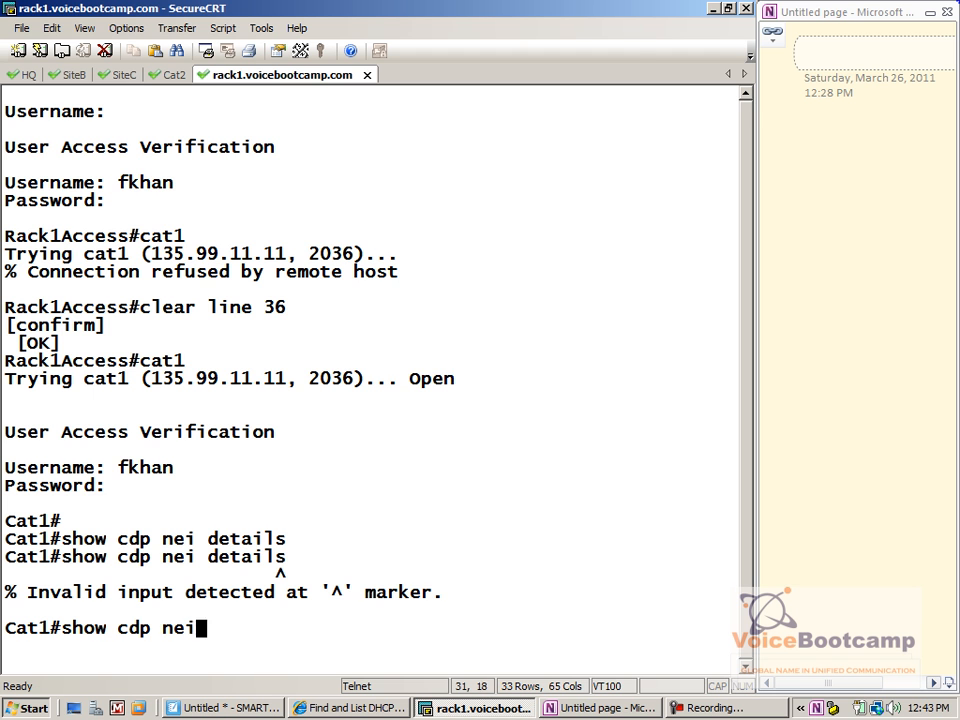
key(Tab)
text(det)
key(Tab)
key(Return)
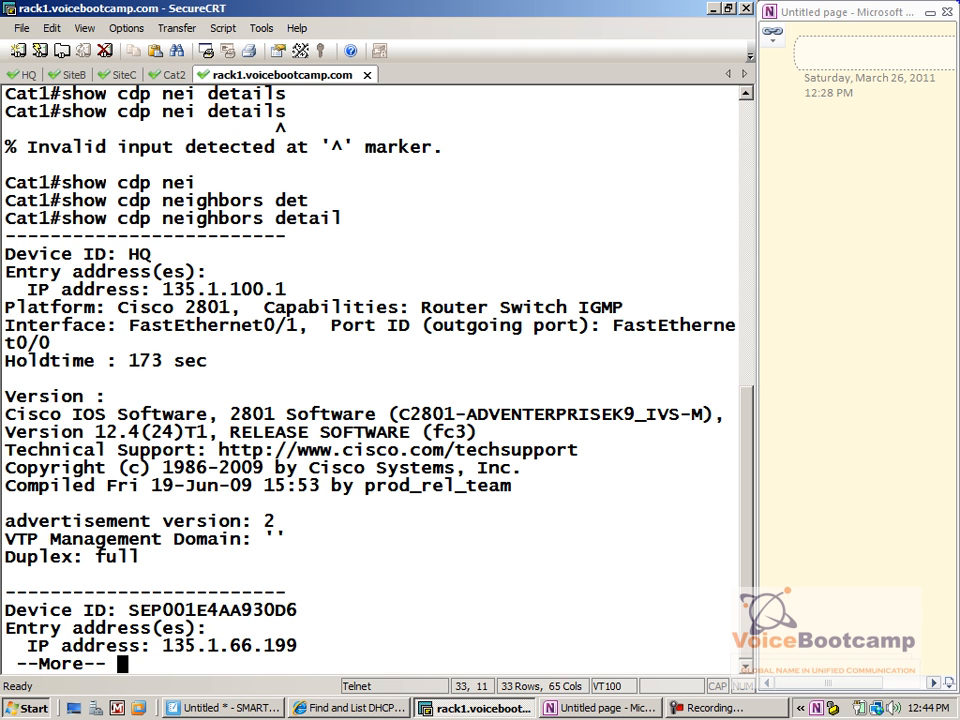
key(Return)
key(Return)
key(Return)
key(Return)
key(Return)
key(Return)
key(Return)
key(Return)
key(Return)
key(Return)
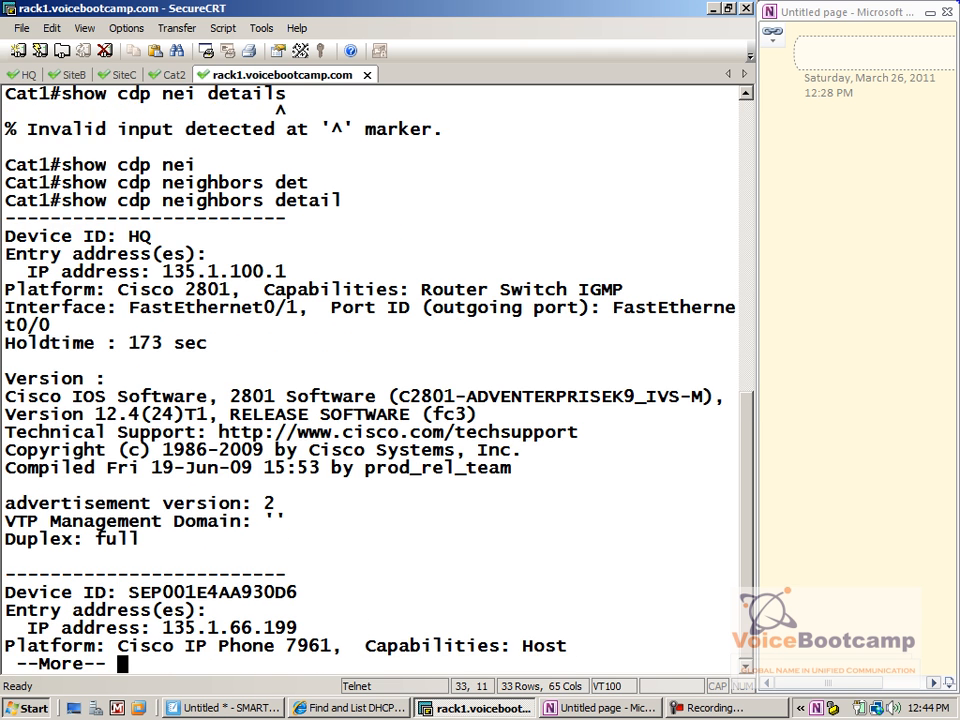
key(Return)
key(Return)
key(Return)
key(Return)
key(Return)
key(Return)
key(Return)
key(Return)
key(Return)
key(Return)
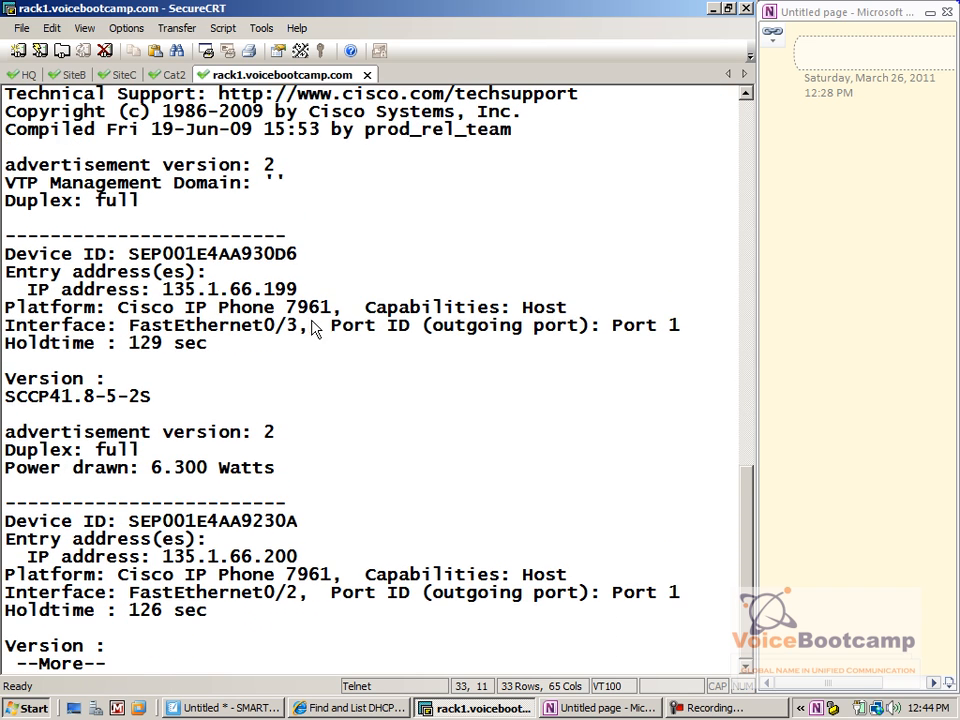
Highlight the two 7961 phone addresses, 135.1.66.199 and 135.1.66.200
drag(254, 289, 297, 289)
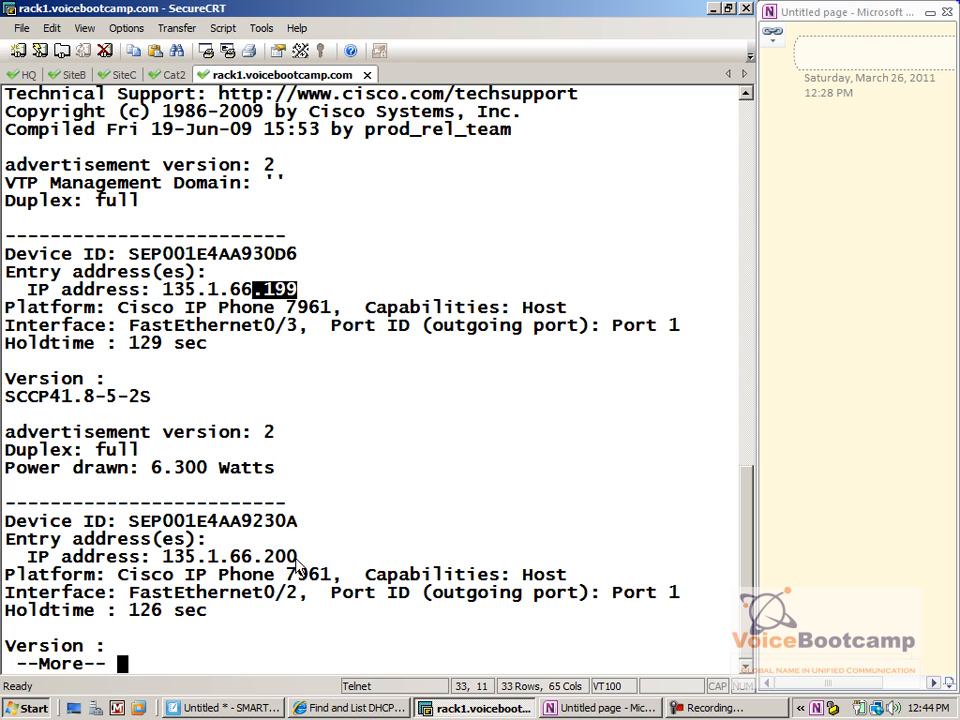
drag(297, 560, 5, 557)
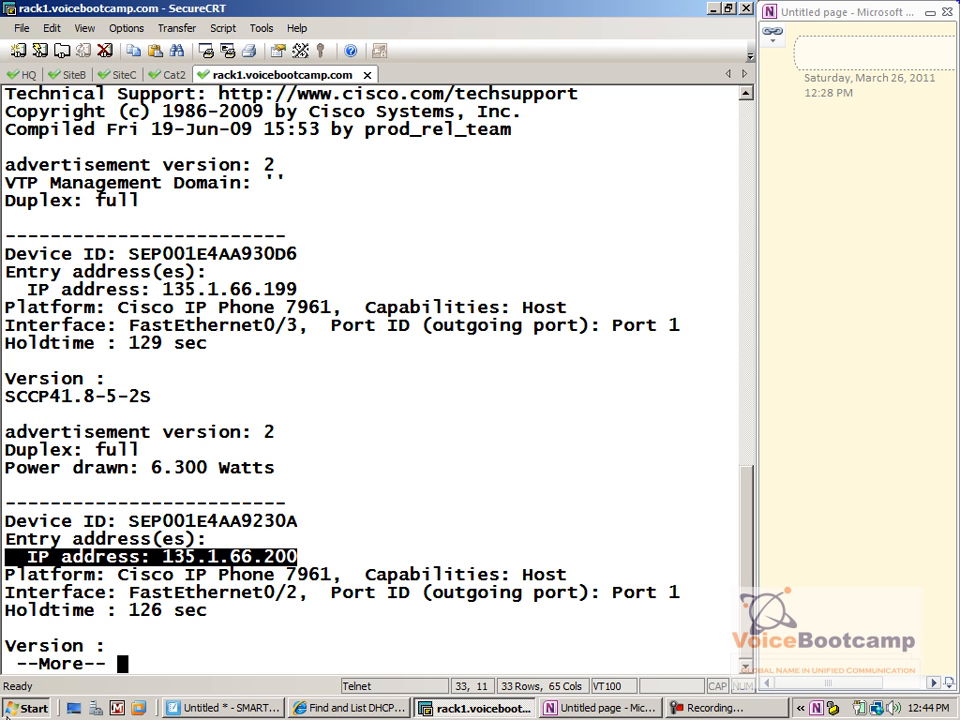
key(super)
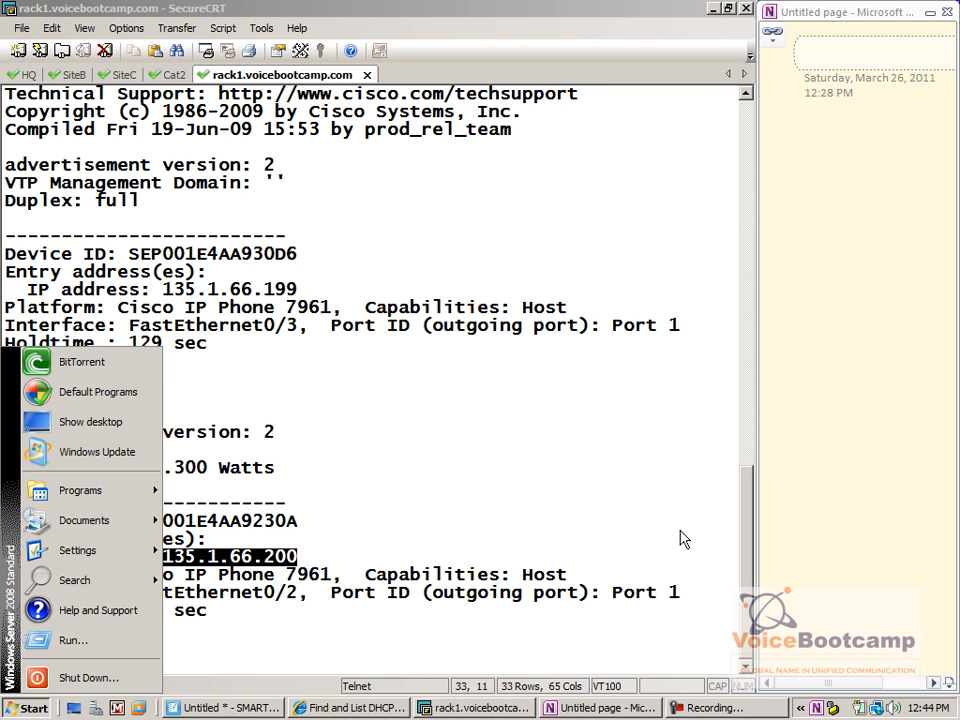
Create and connect a new SSH2 session to host 192.168.10.22
key(Escape)
click(18, 50)
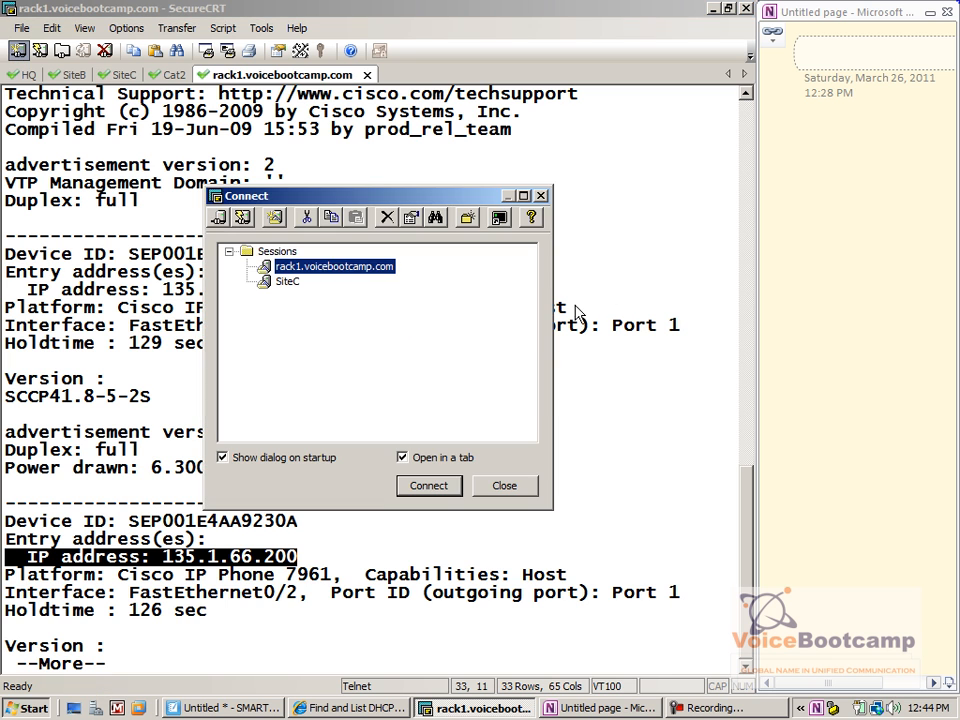
click(275, 218)
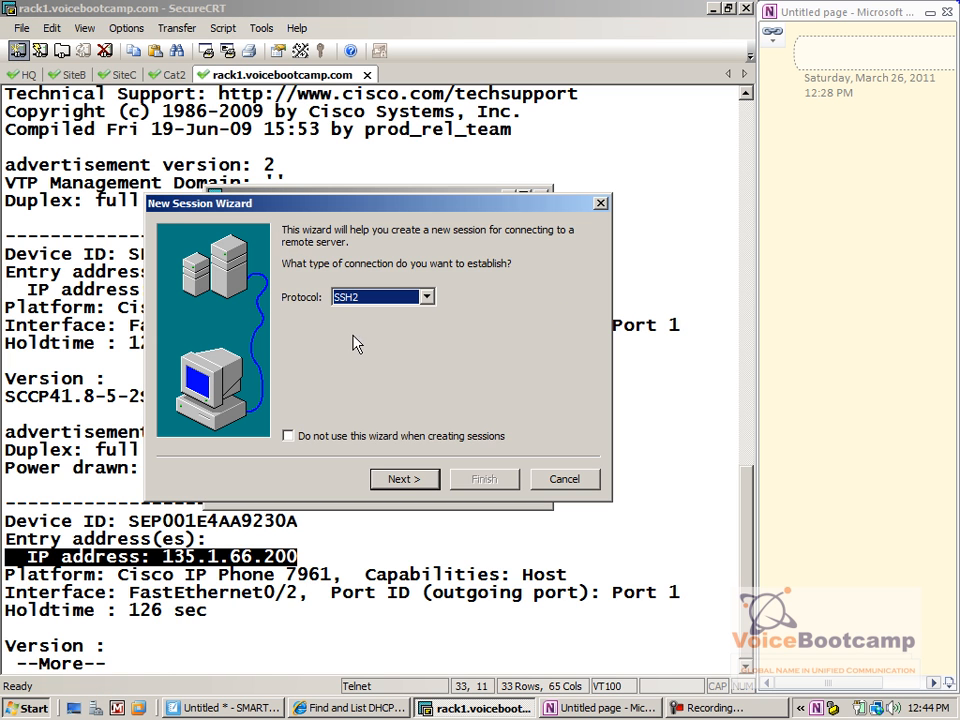
key(Return)
text(192.168)
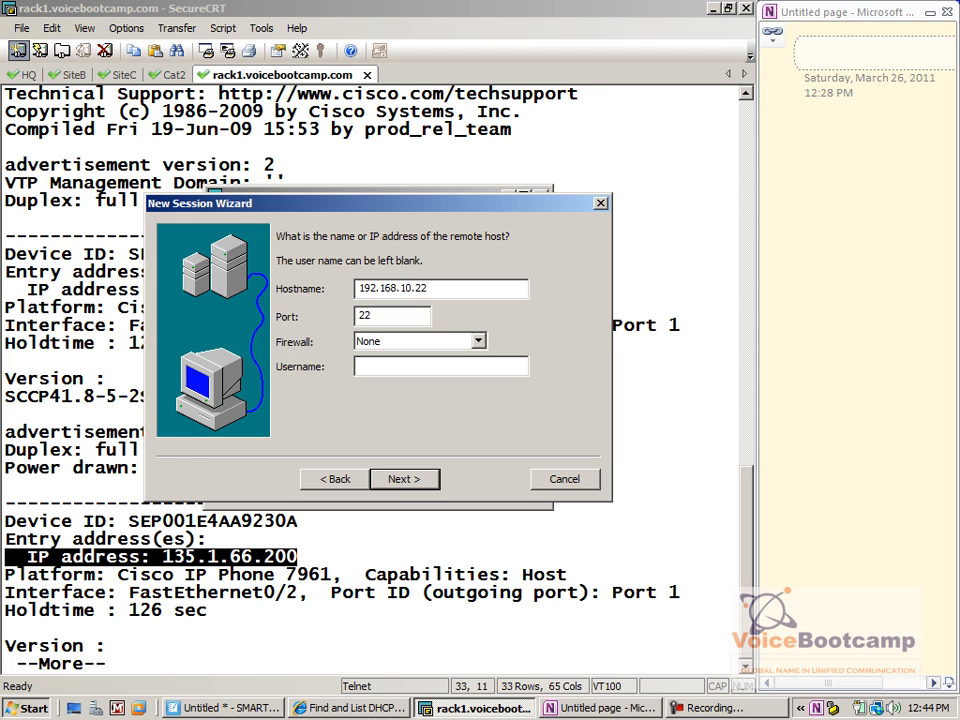
text(.10.22)
key(Return)
key(Return)
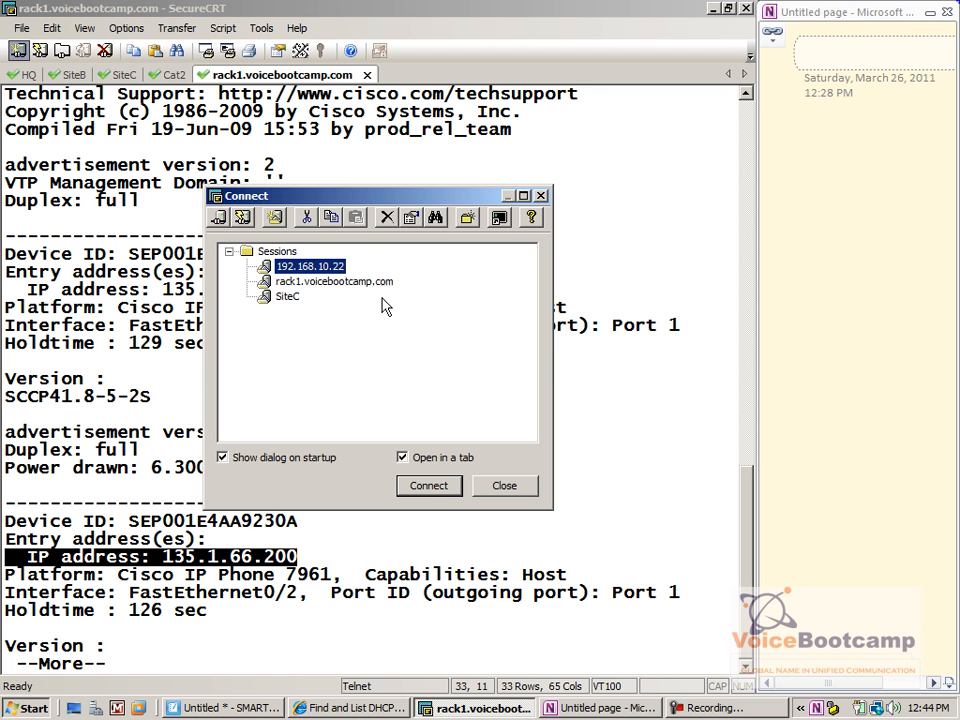
click(429, 489)
key(Return)
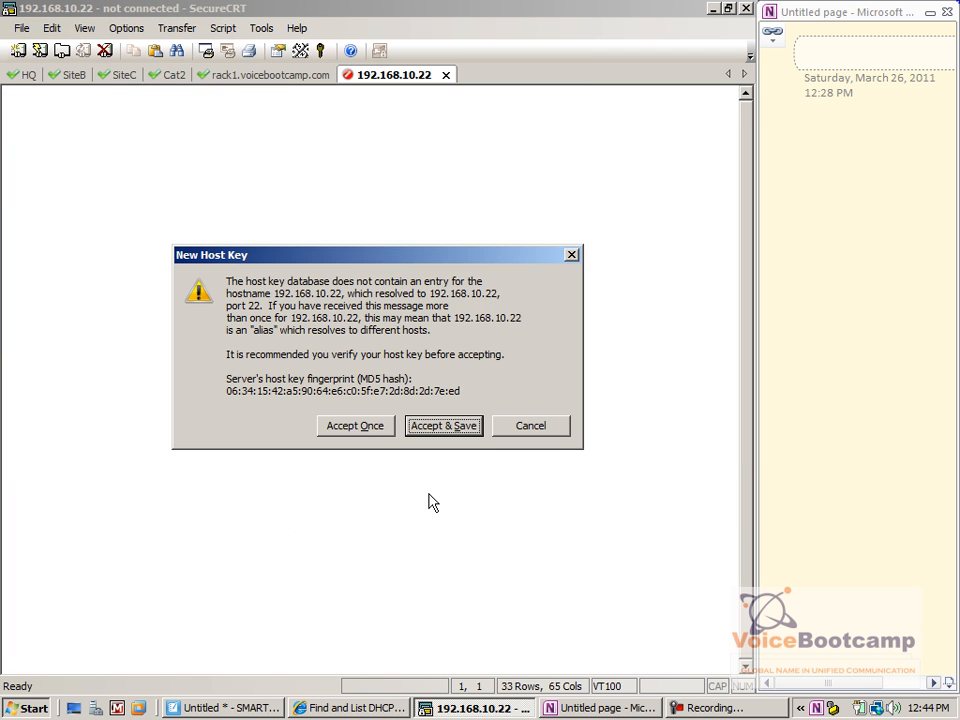
Accept and save the host key, then log in as administrator with the password
key(Return)
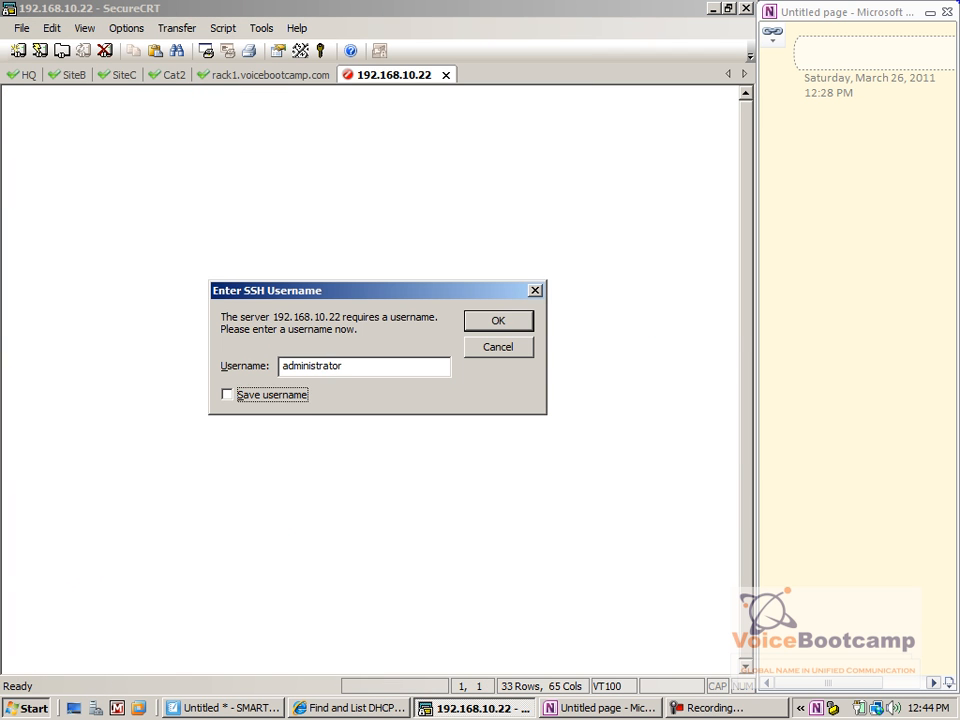
key(Return)
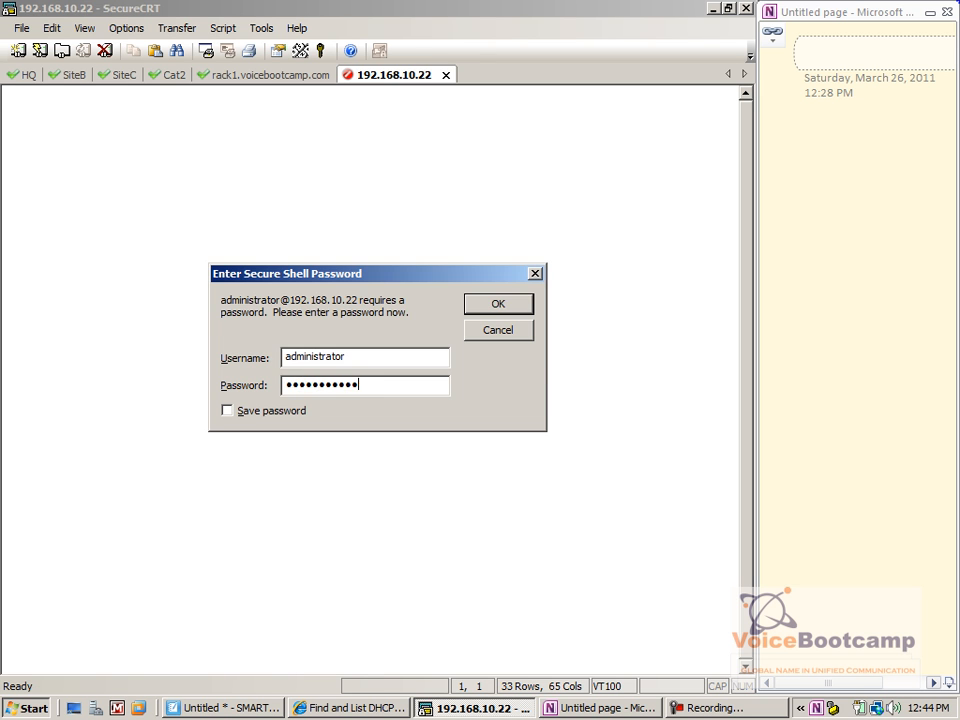
key(Return)
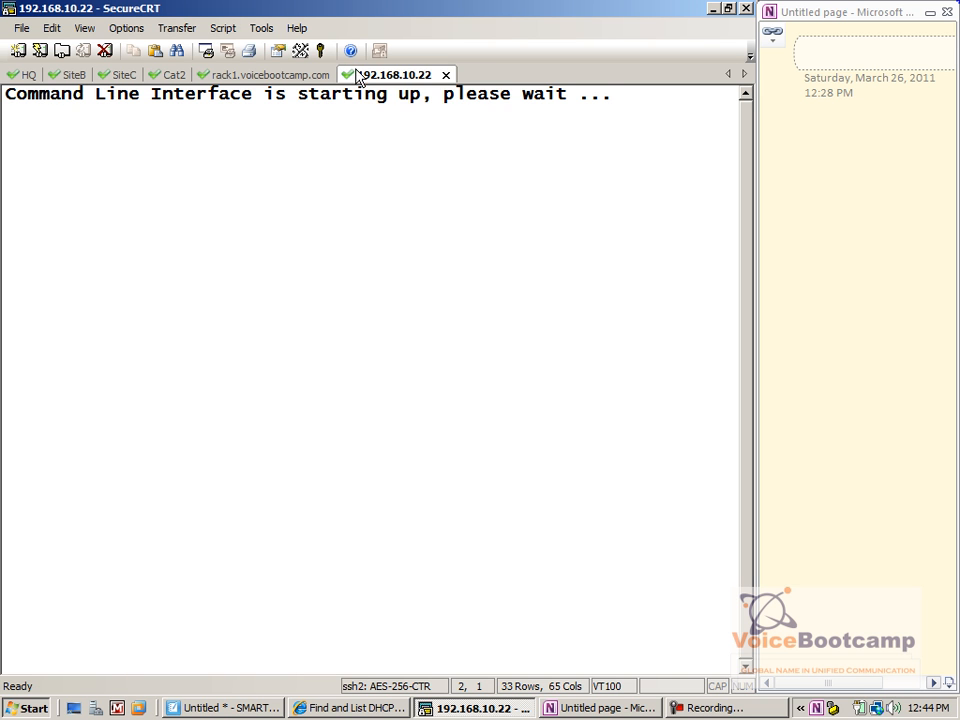
Rename the 192.168.10.22 tab and its saved session to subscriber
right_click(357, 77)
click(437, 94)
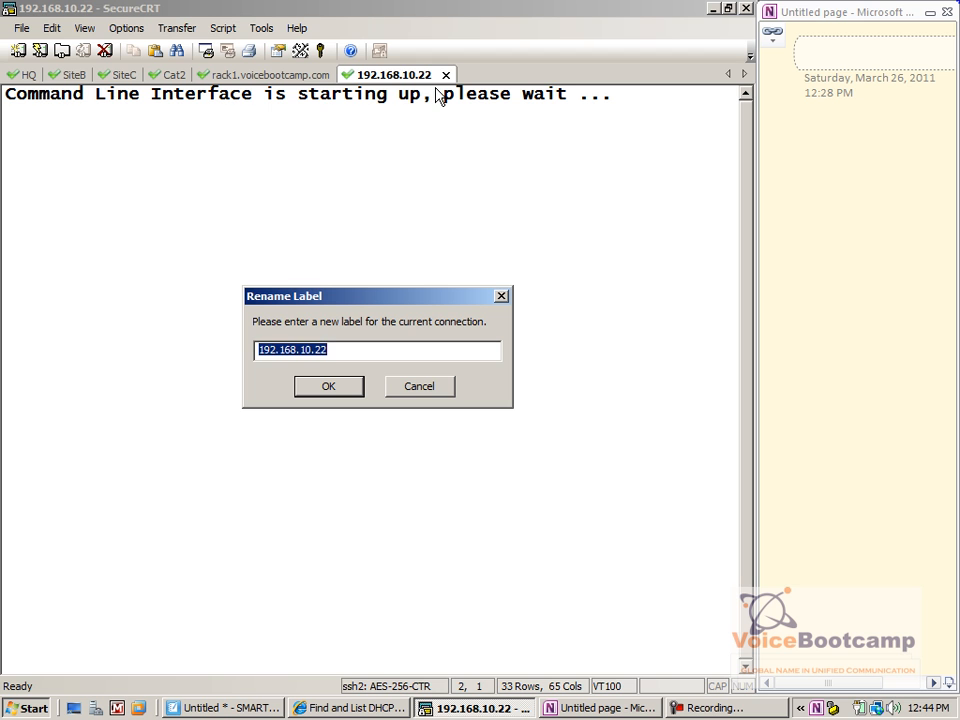
text(subscriber)
key(Return)
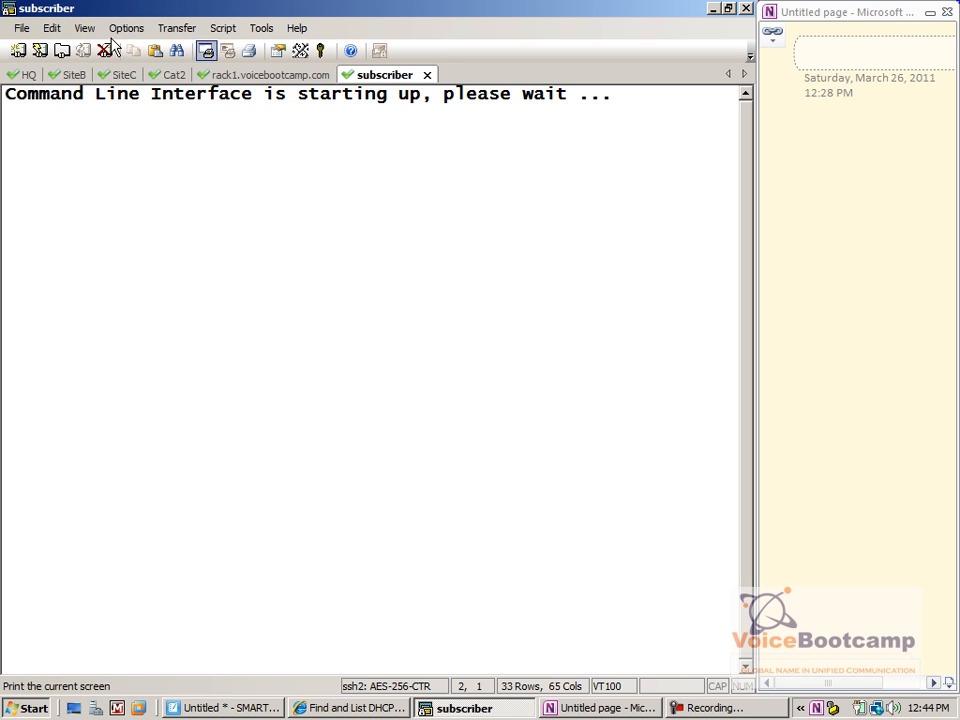
click(16, 50)
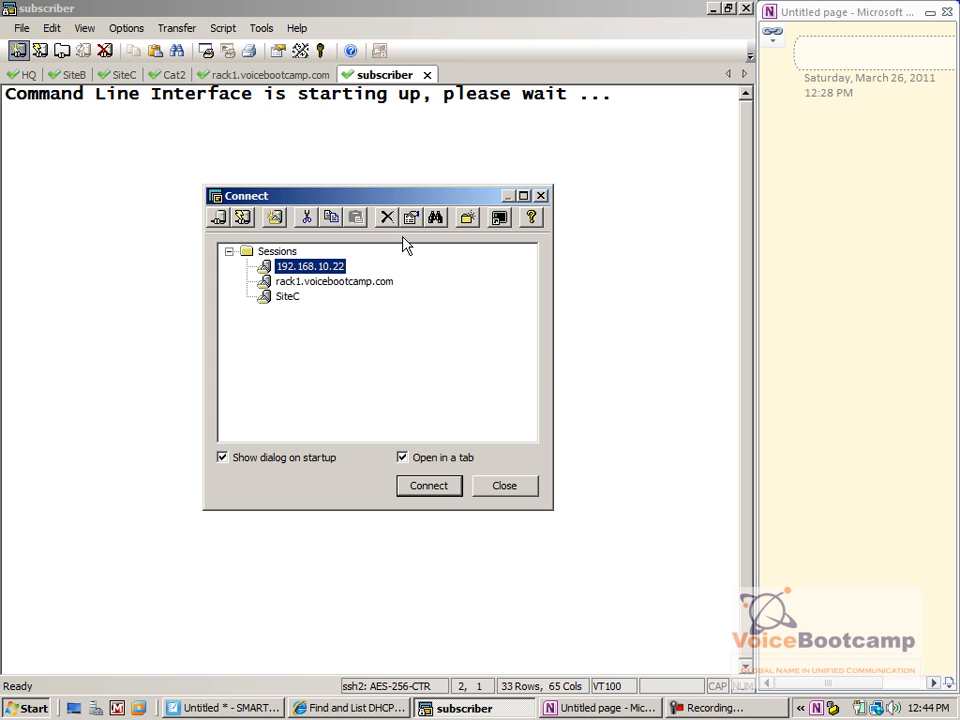
right_click(318, 265)
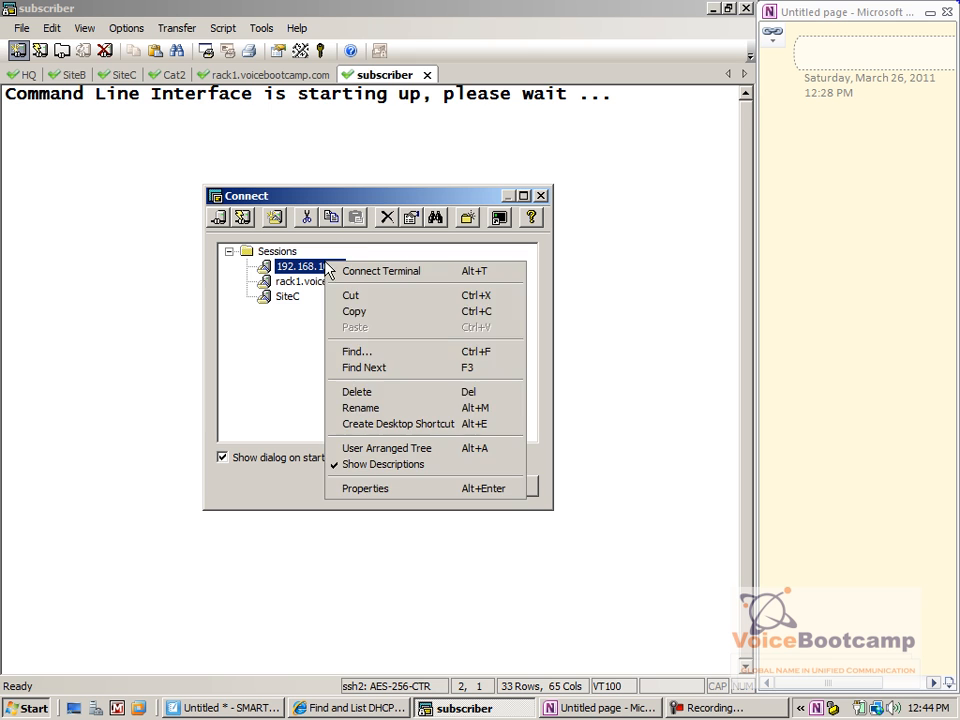
click(388, 407)
text(subscriber)
key(Return)
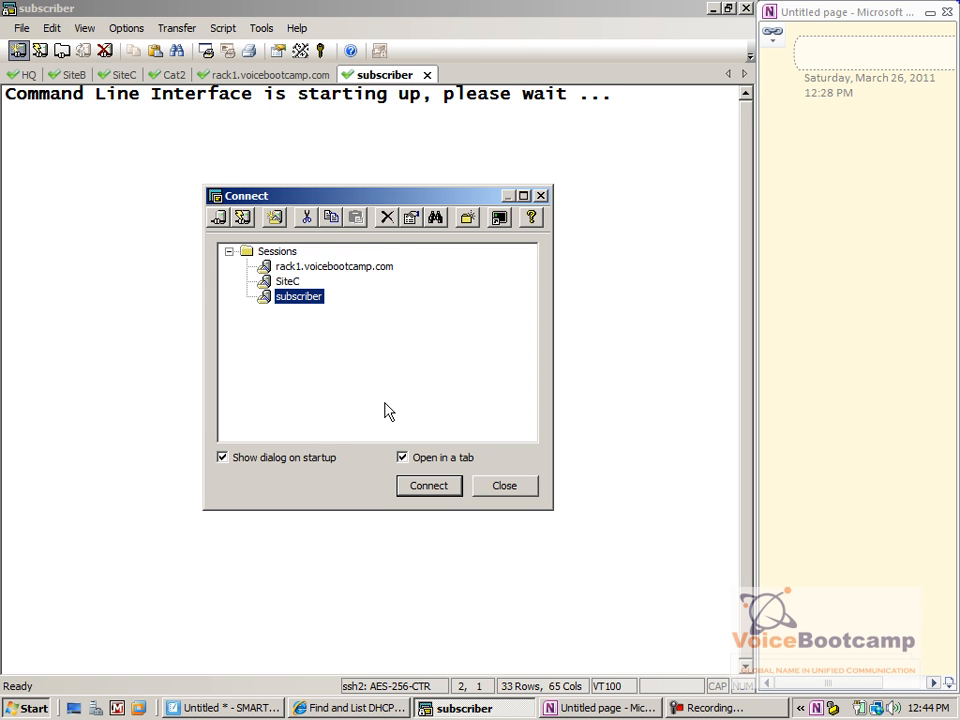
Create a new SSH2 session to 192.168.10.21 named publisher and connect
click(275, 218)
key(Return)
text(192.168.10.21)
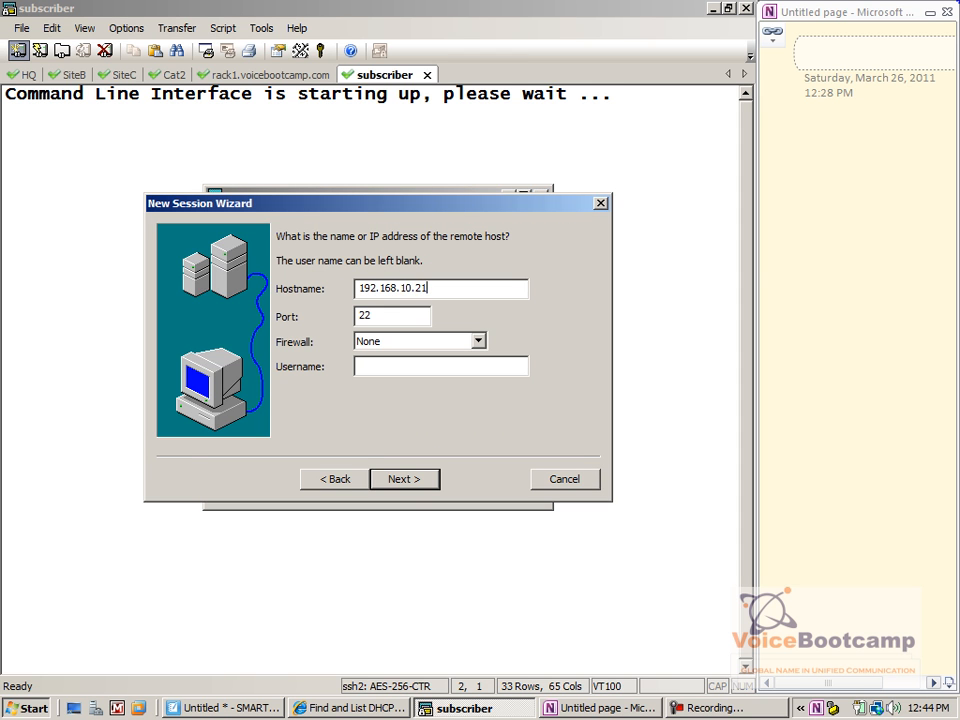
key(Return)
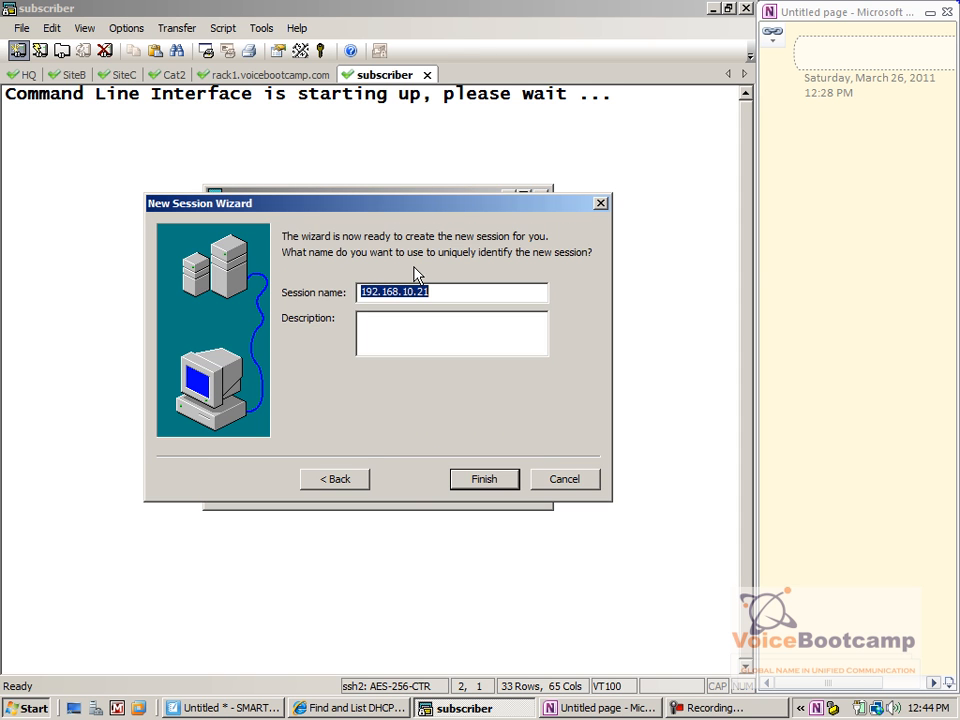
text(publisher)
key(Return)
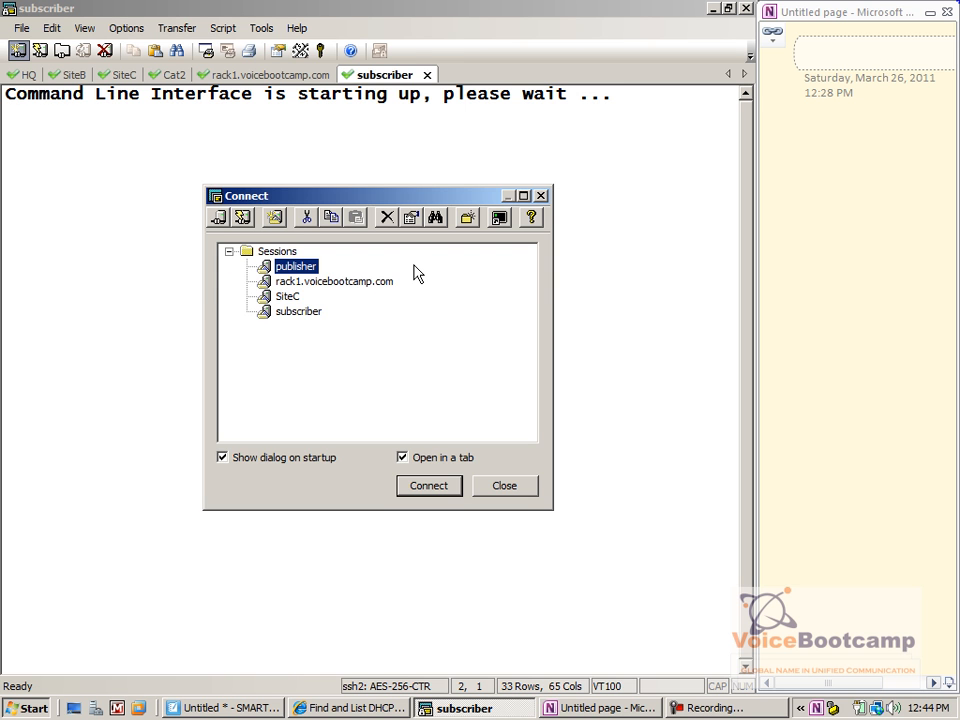
key(Return)
Dismiss the settings notice, accept publisher's host key, log in, and return to subscriber
click(377, 391)
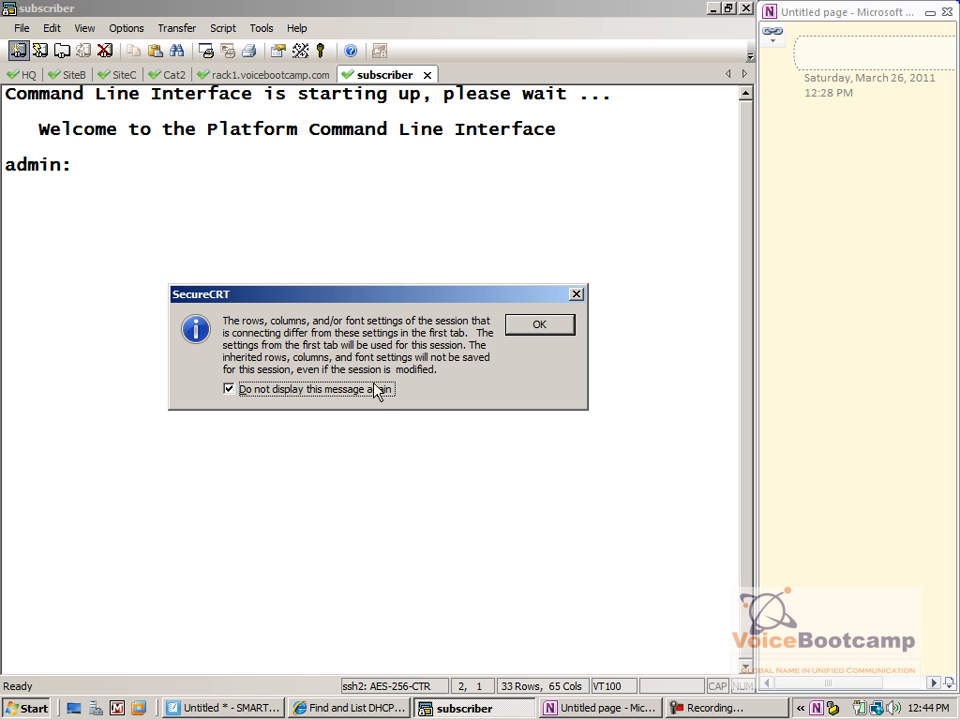
click(513, 331)
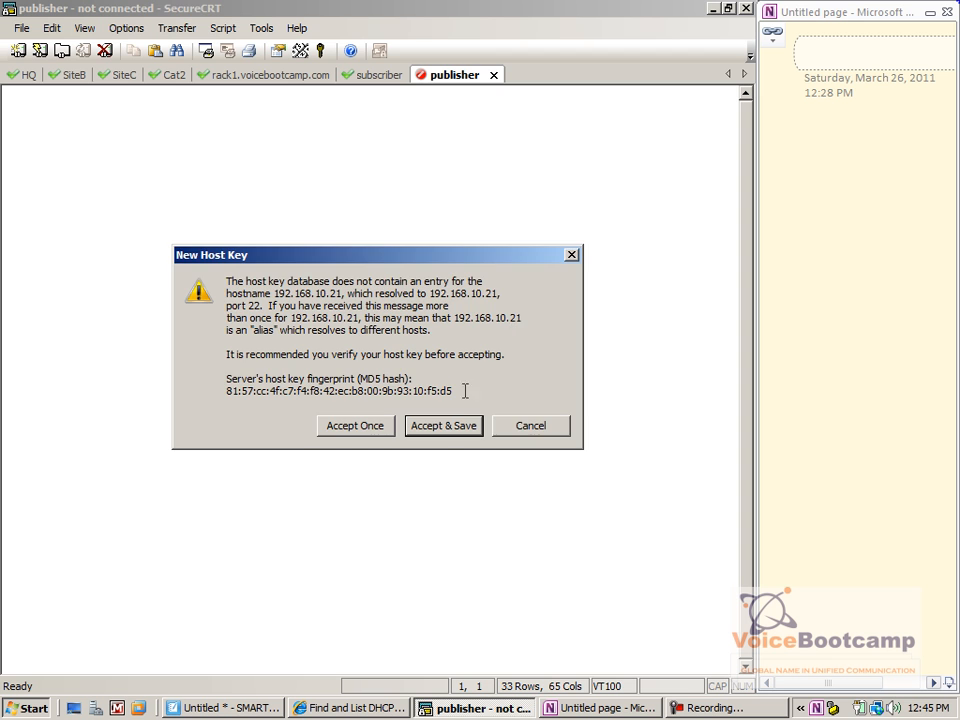
click(447, 427)
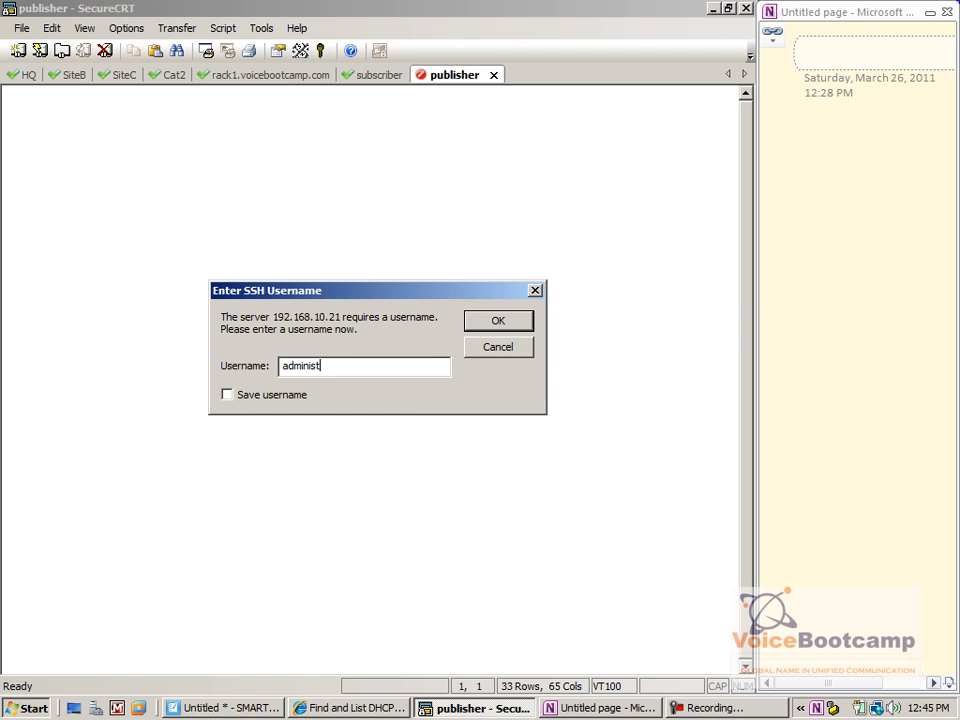
key(Return)
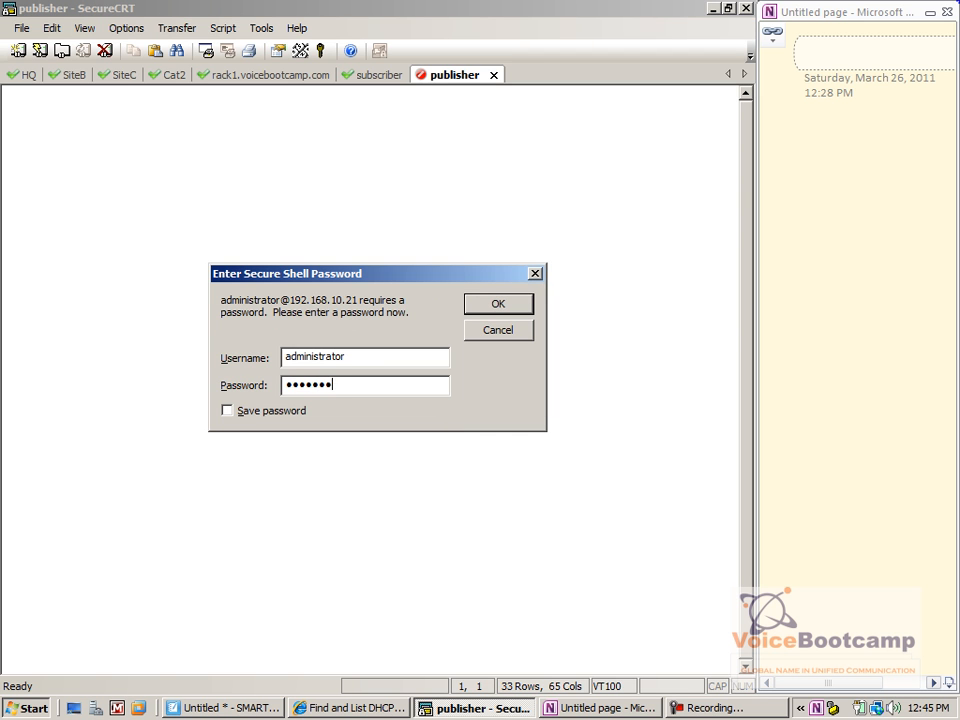
key(Return)
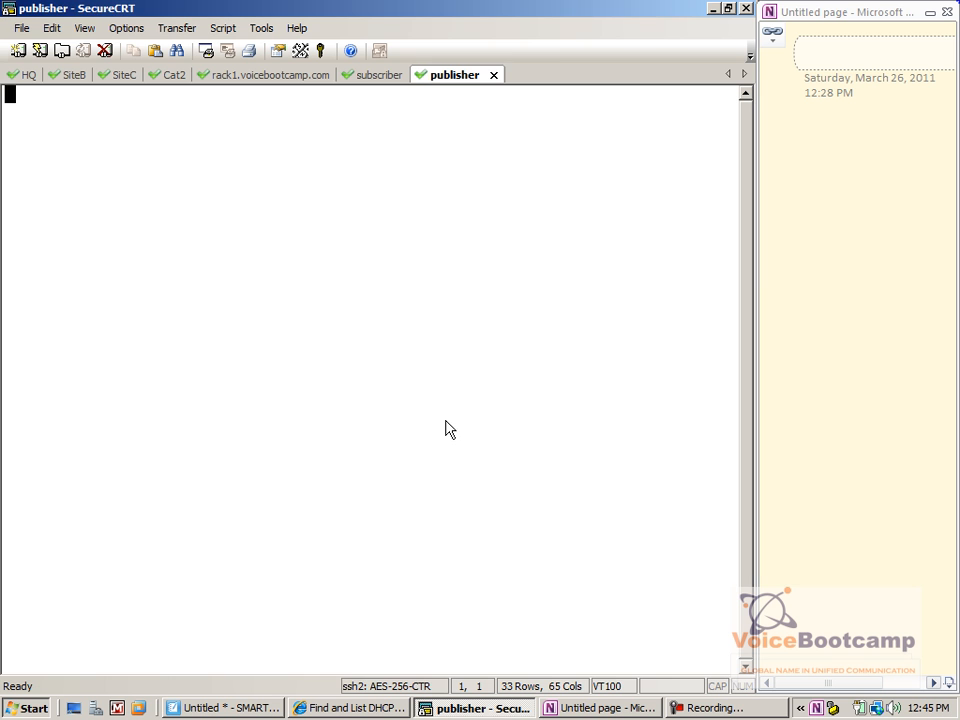
click(375, 77)
On the subscriber CLI, list the utils and utils network subcommands using Tab completion
text(uti)
key(Tab)
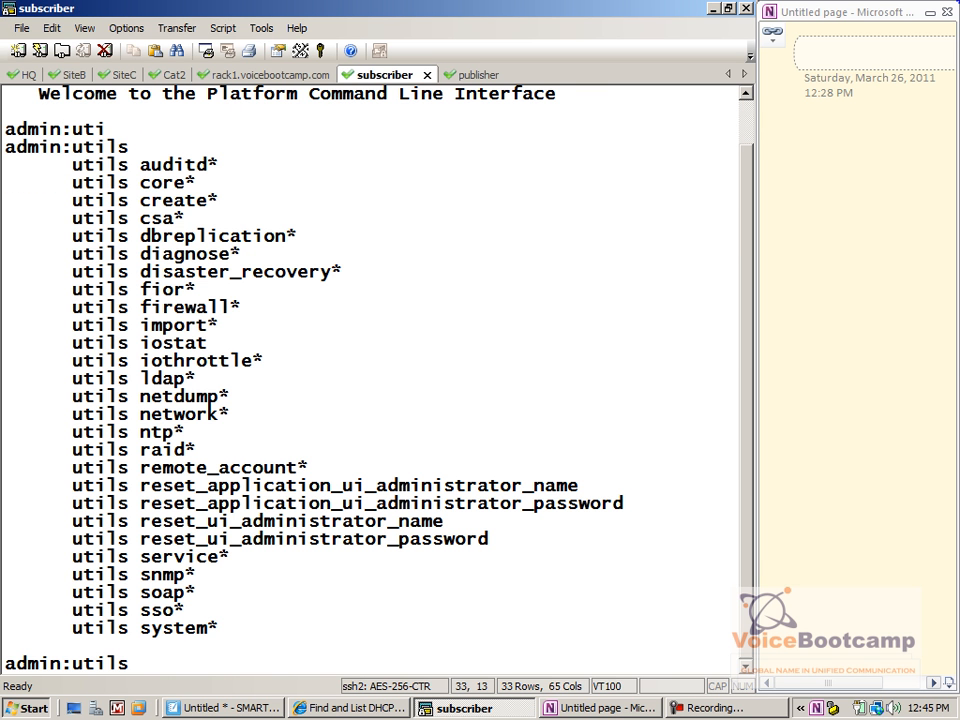
text(network)
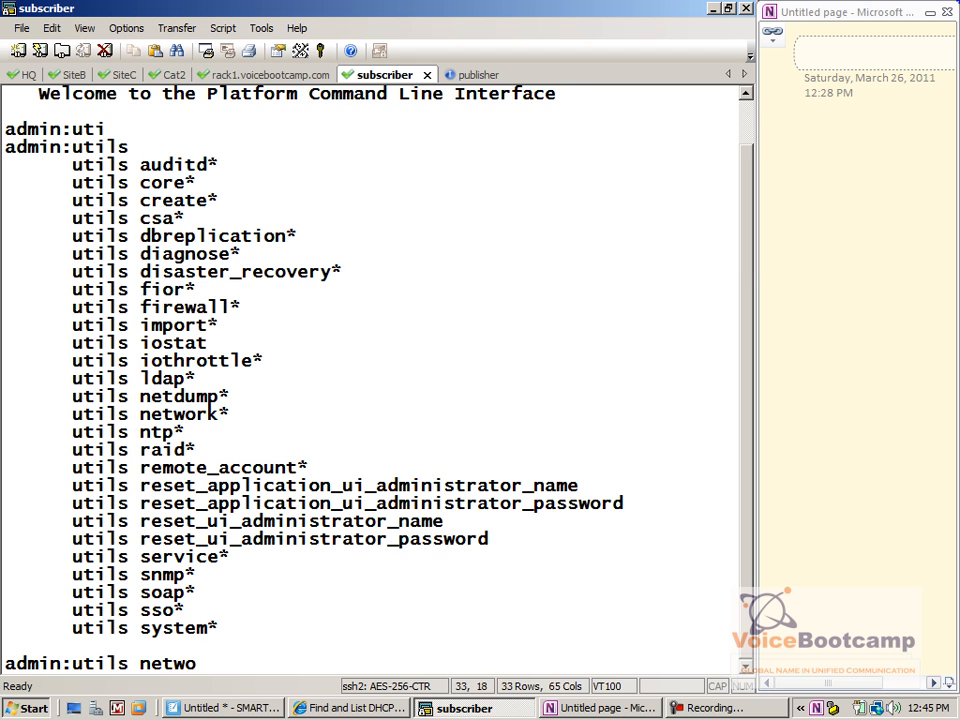
key(Tab)
key(BackSpace)
key(BackSpace)
key(BackSpace)
key(BackSpace)
key(BackSpace)
key(BackSpace)
key(BackSpace)
key(BackSpace)
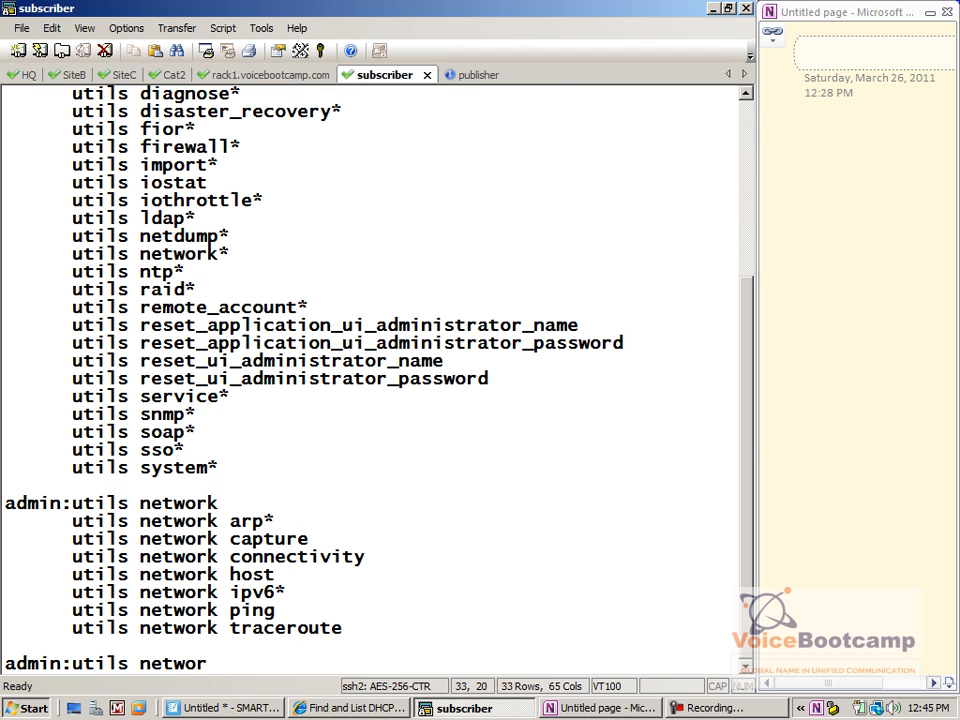
key(Tab)
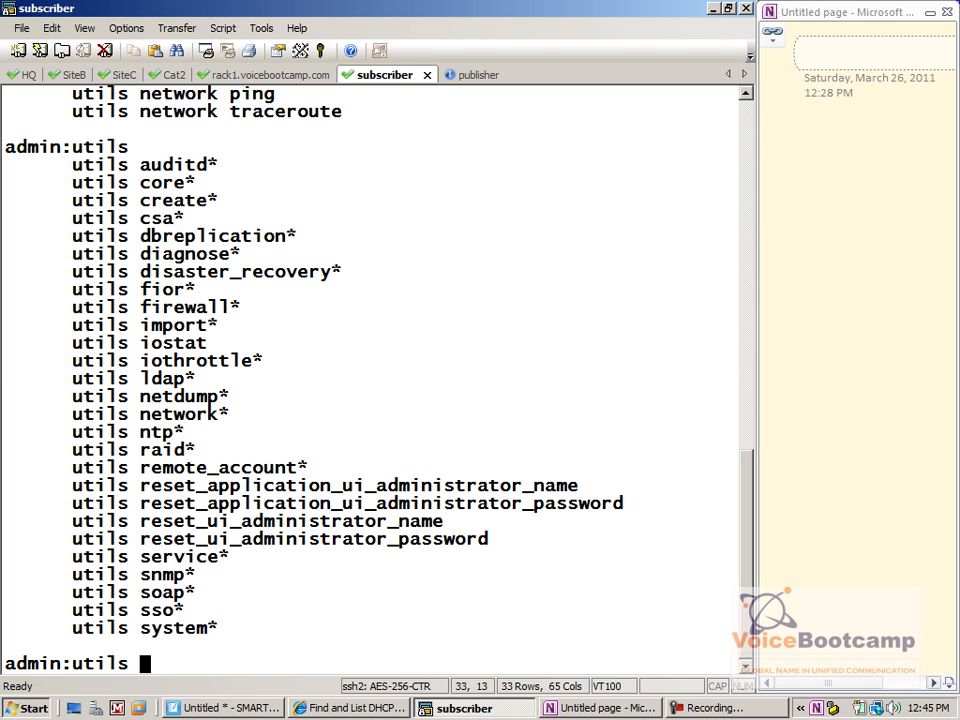
key(BackSpace)
key(BackSpace)
key(BackSpace)
key(BackSpace)
key(BackSpace)
key(BackSpace)
Look up the show network options and run show network dhcp eth0, which errors without status
text(show ?)
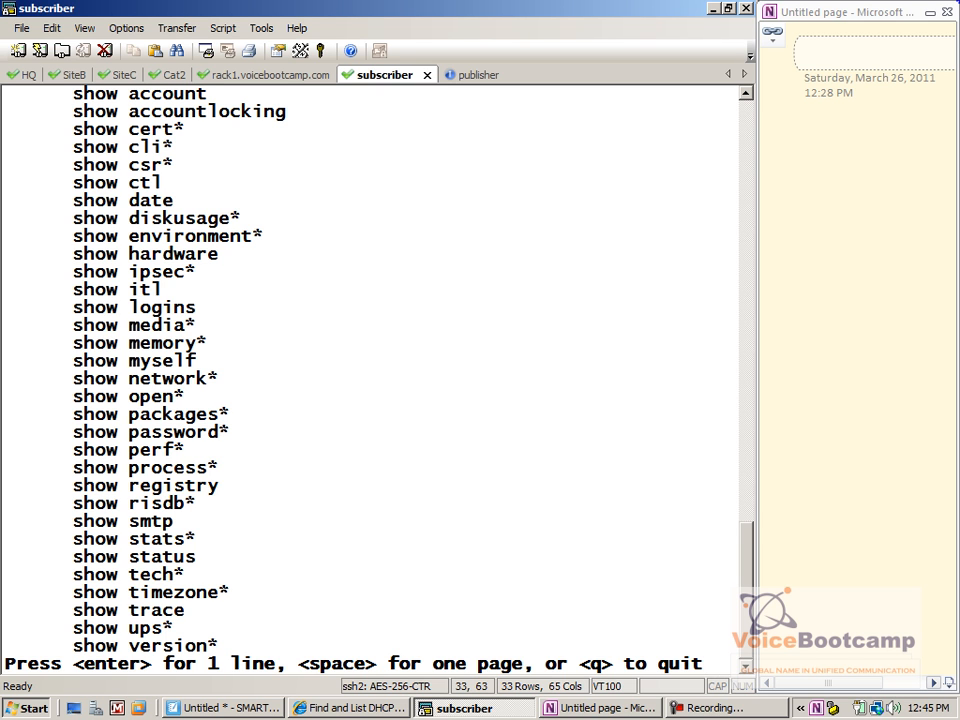
key(space)
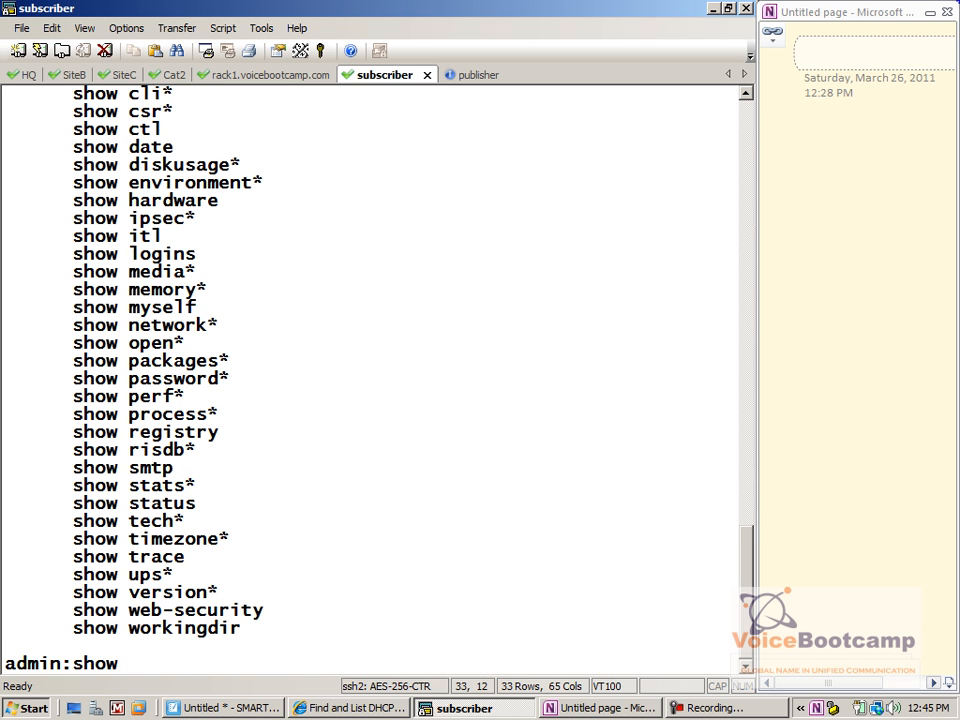
text(network ?)
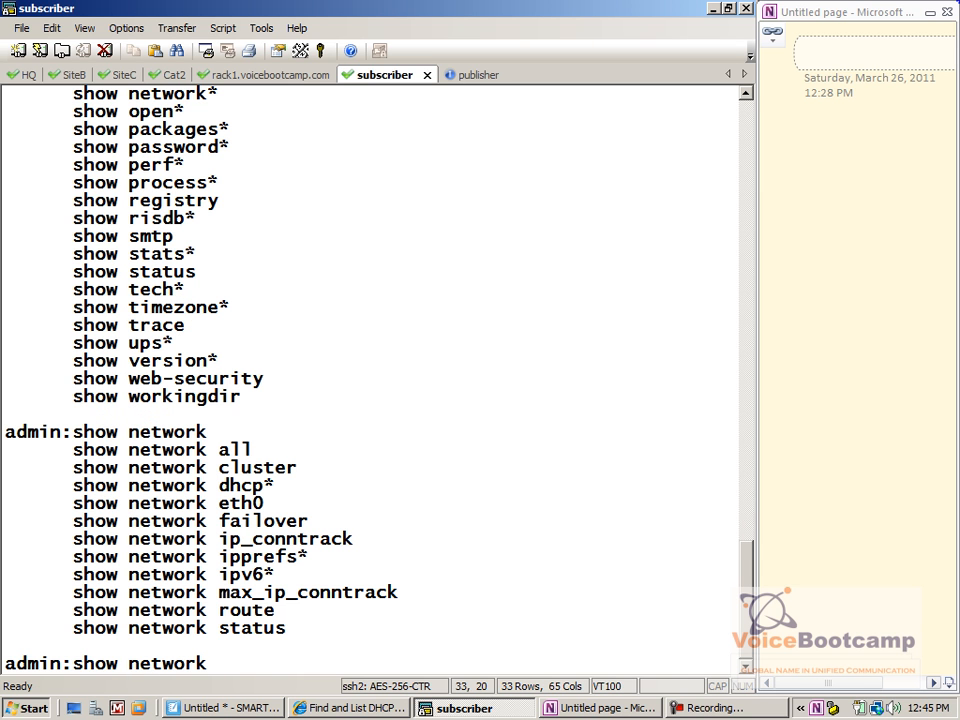
text(dh)
key(Tab)
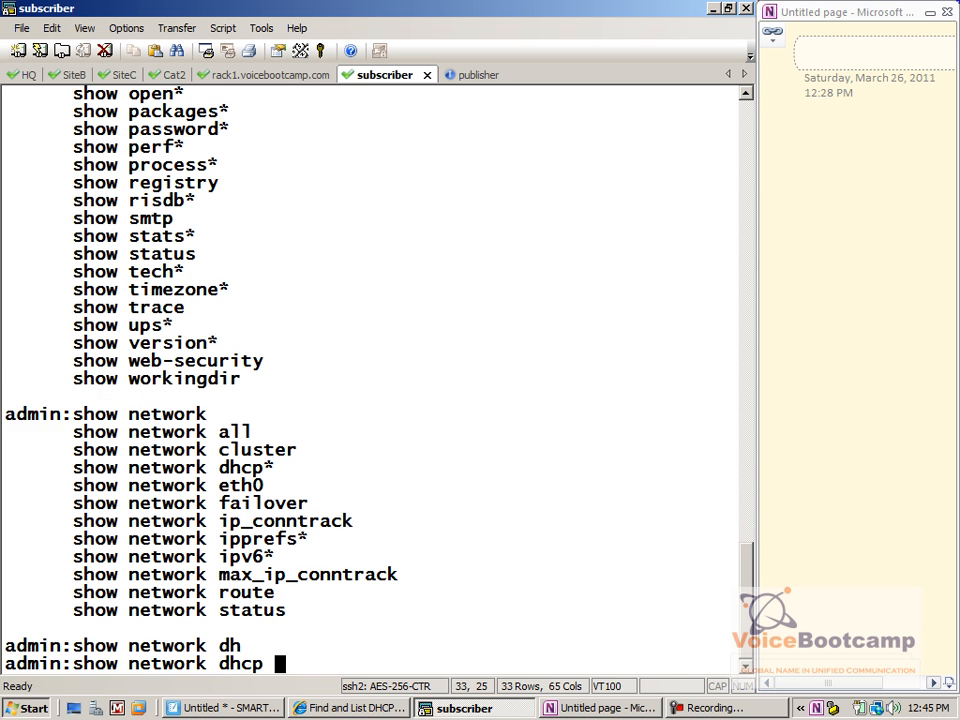
key(Tab)
text(eth0)
key(Tab)
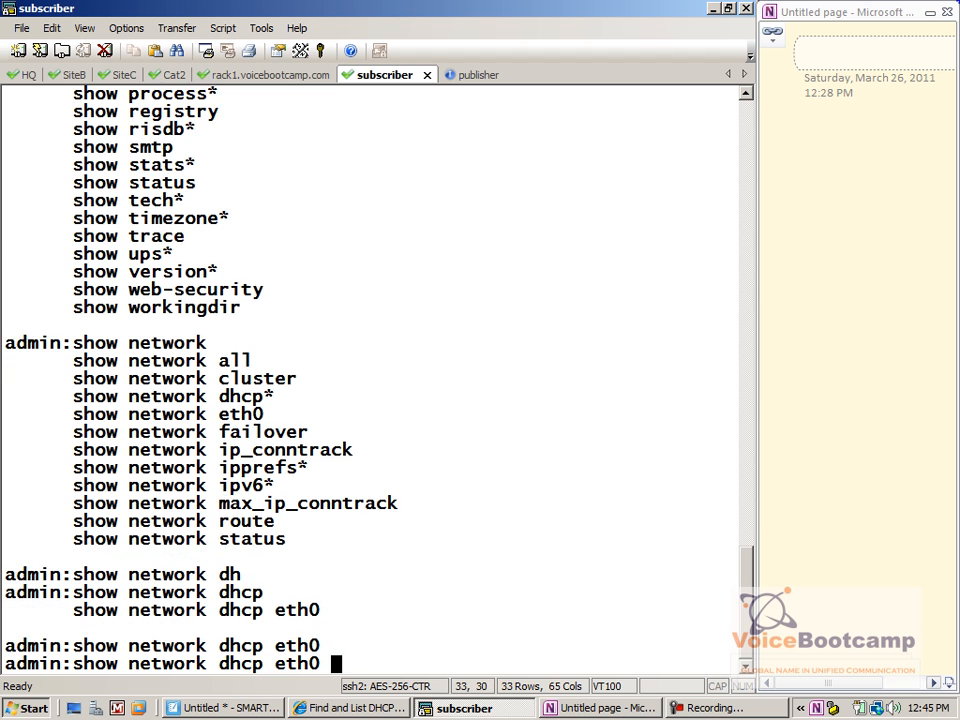
text(?)
key(Return)
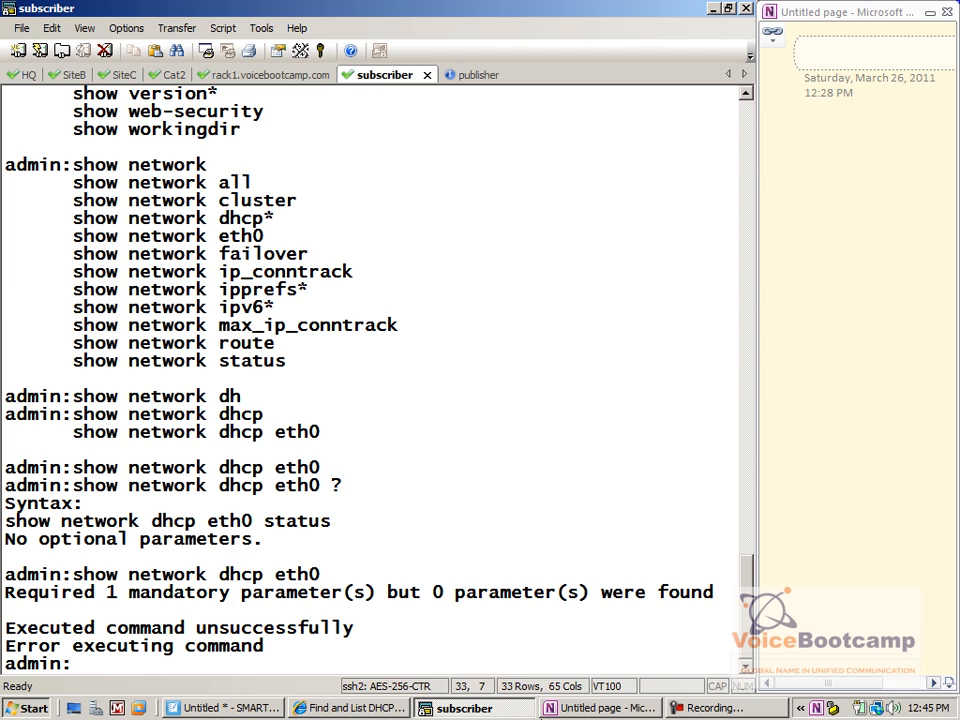
key(alt+Tab)
Search Find and List Phones under Device > Phone; both searches return 0 records found
click(416, 200)
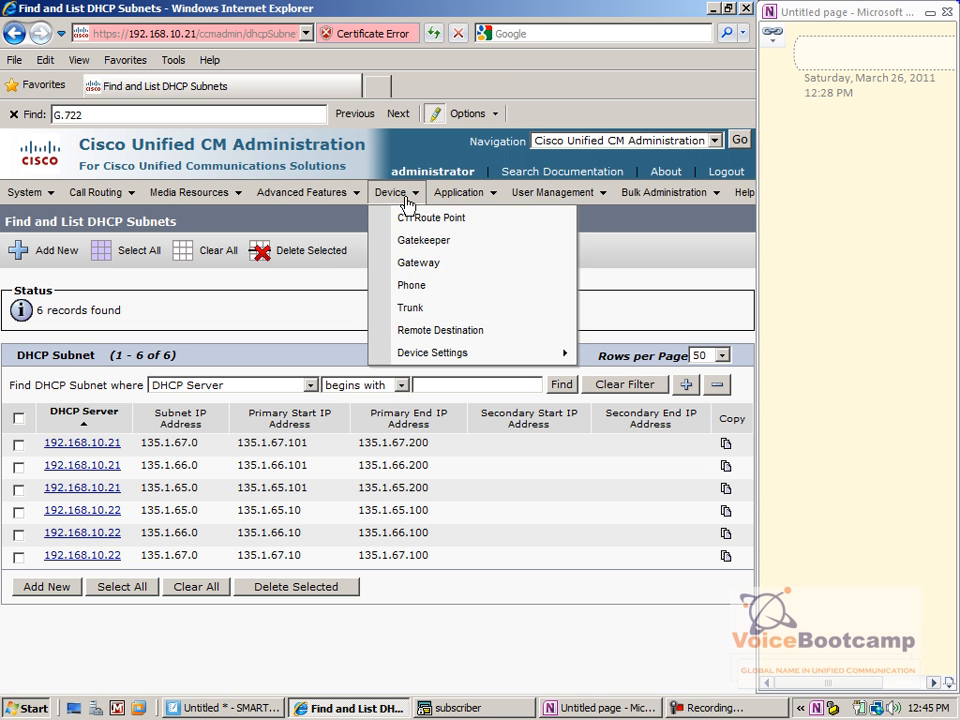
click(445, 290)
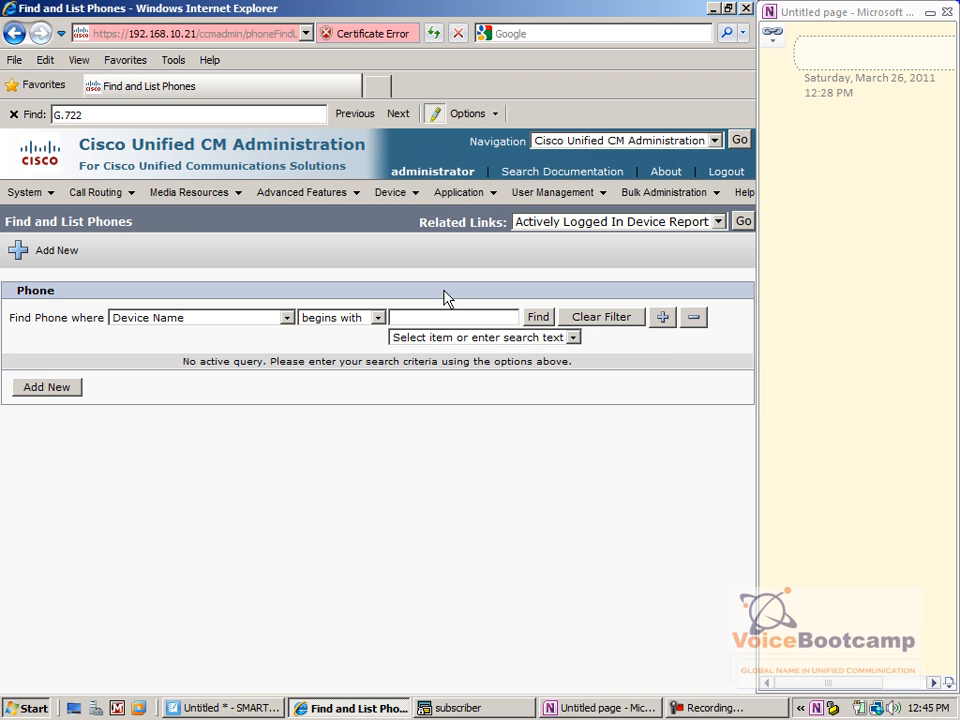
click(539, 317)
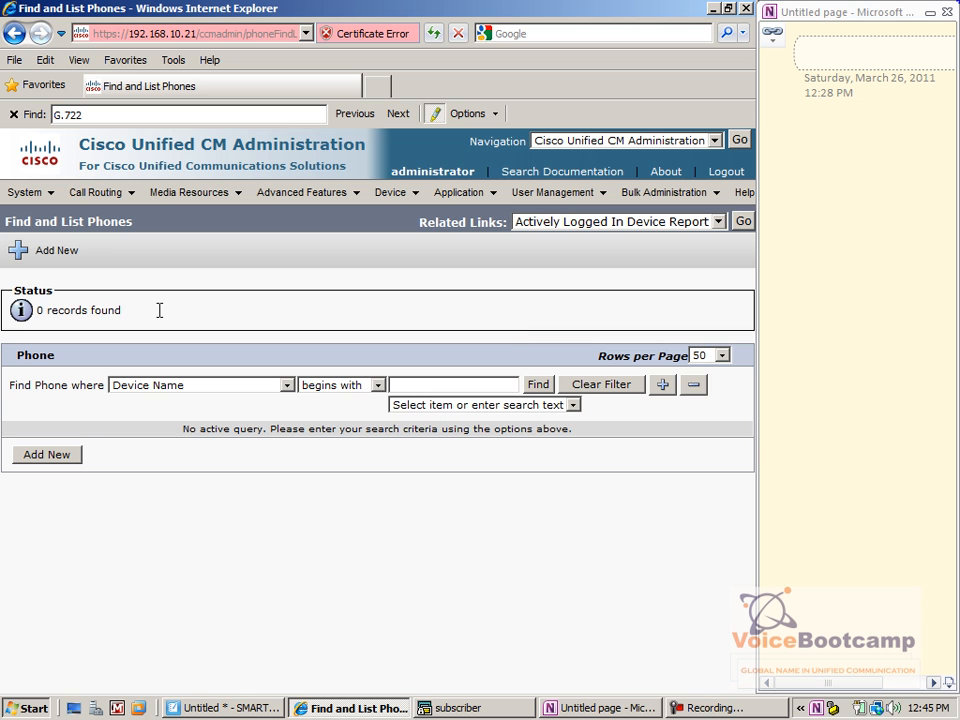
drag(159, 311, 55, 304)
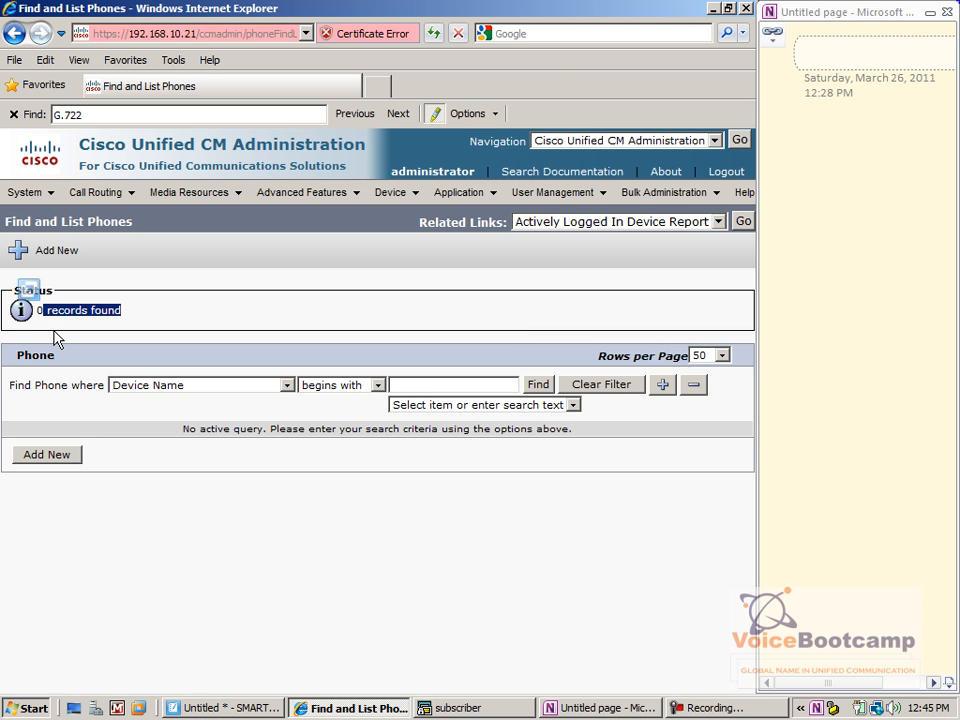
click(537, 386)
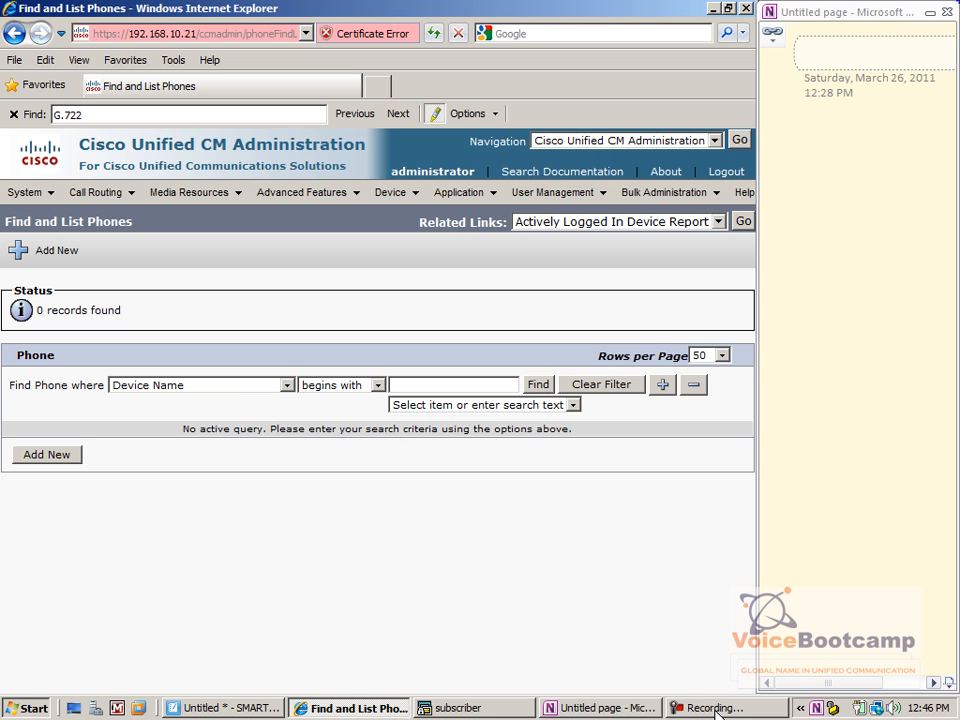
click(443, 707)
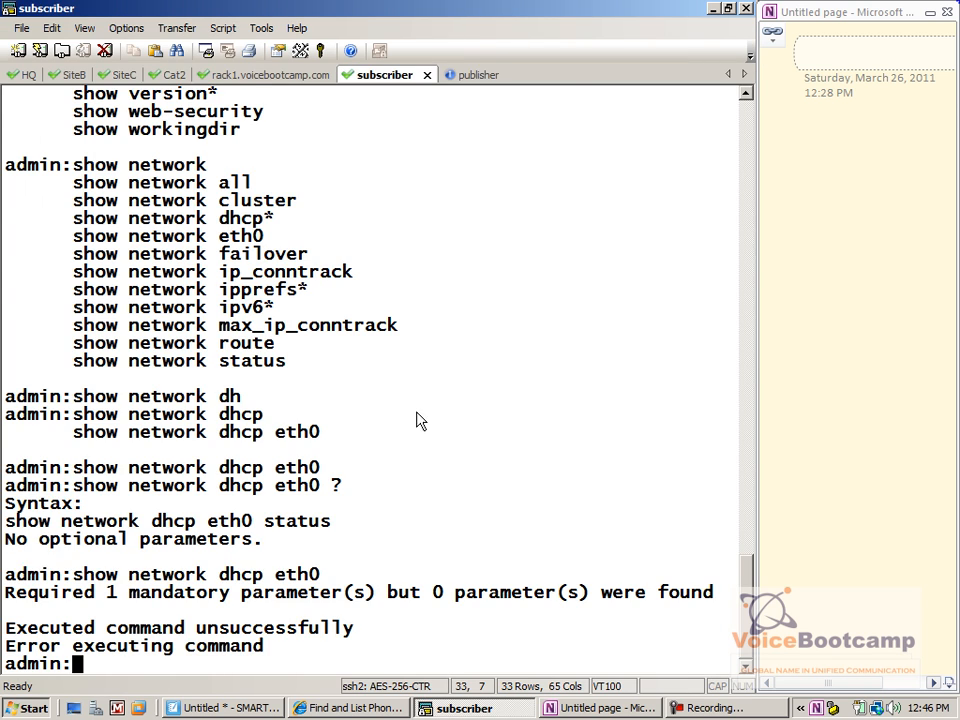
In the SiteB router session, copy the 7960 phone address 135.1.65.29
click(245, 76)
click(177, 74)
click(126, 75)
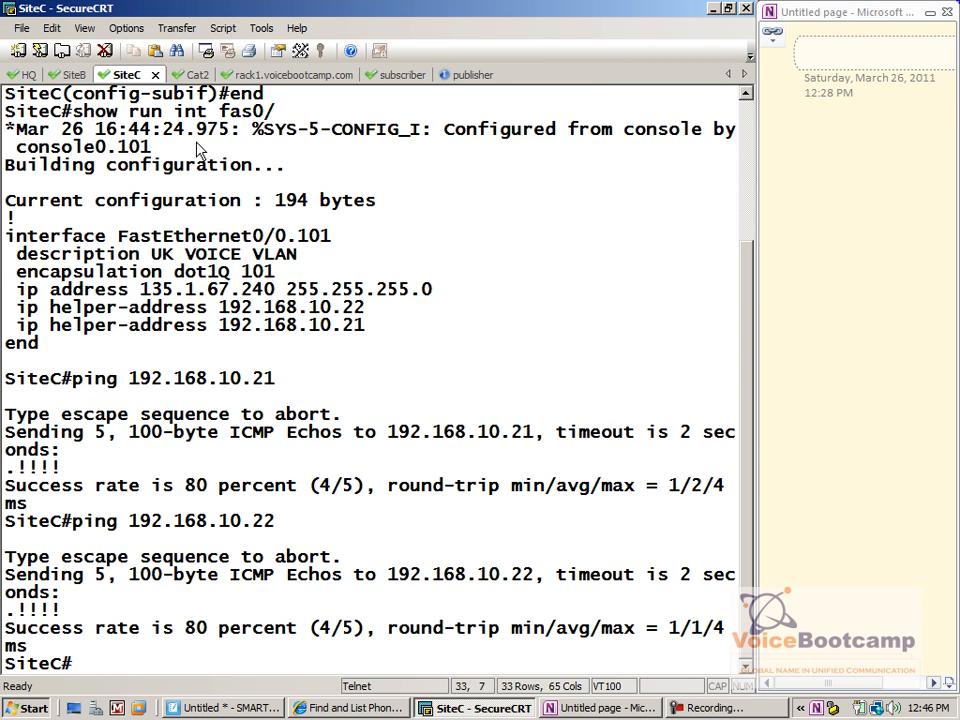
scroll(746, 435, up, 3)
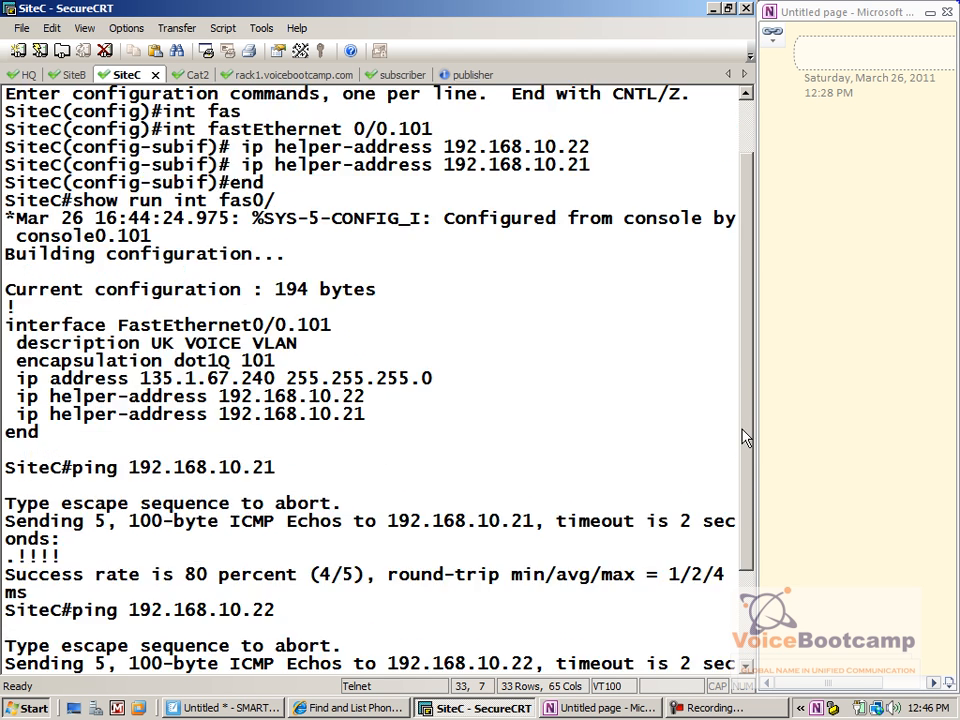
click(72, 75)
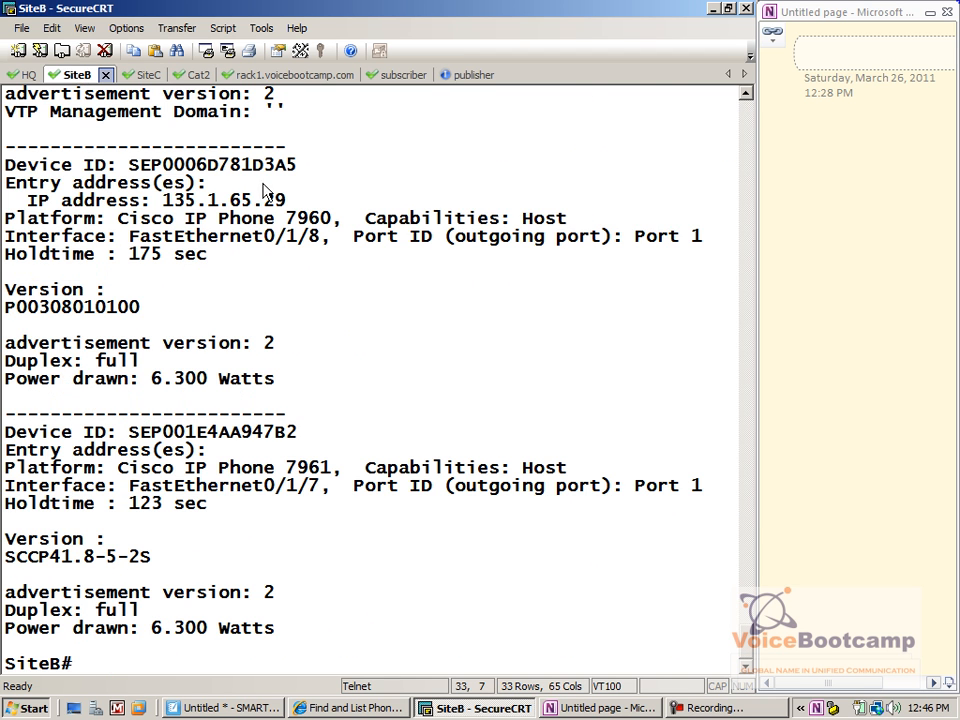
drag(288, 203, 163, 203)
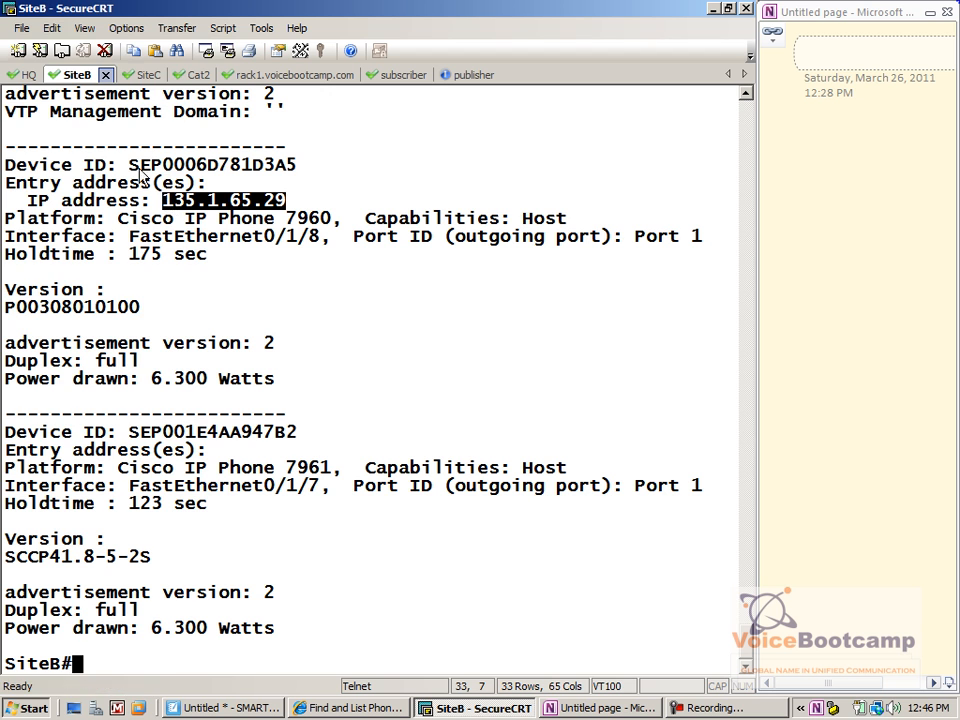
click(22, 30)
mouse_move(50, 28)
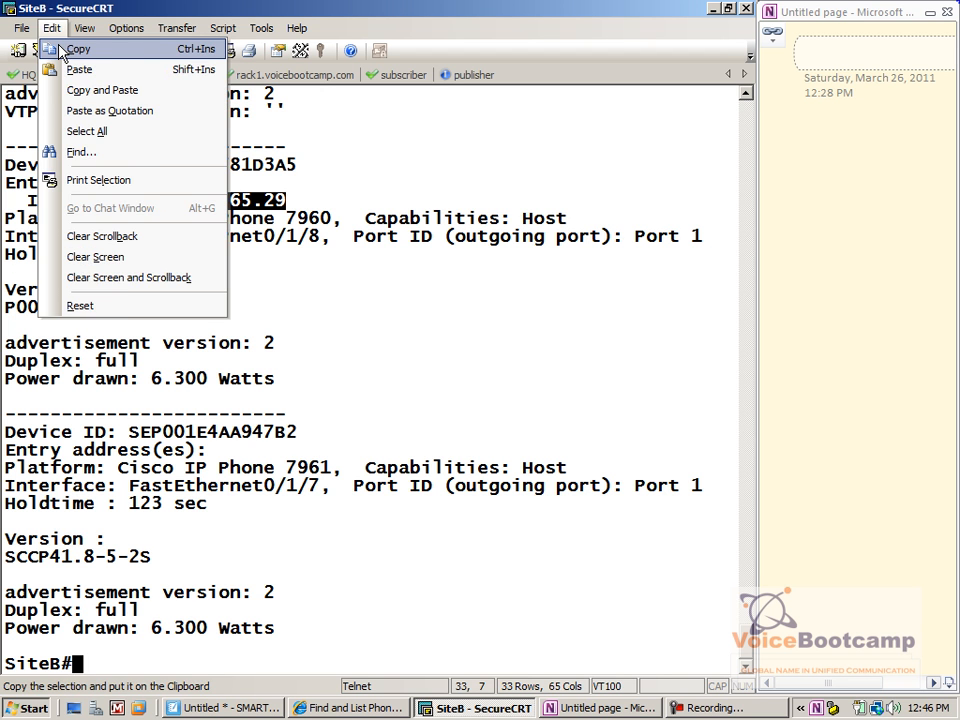
click(70, 47)
Ping 135.1.65.29 from SiteB; all four echoes time out
text(ping)
right_click(261, 424)
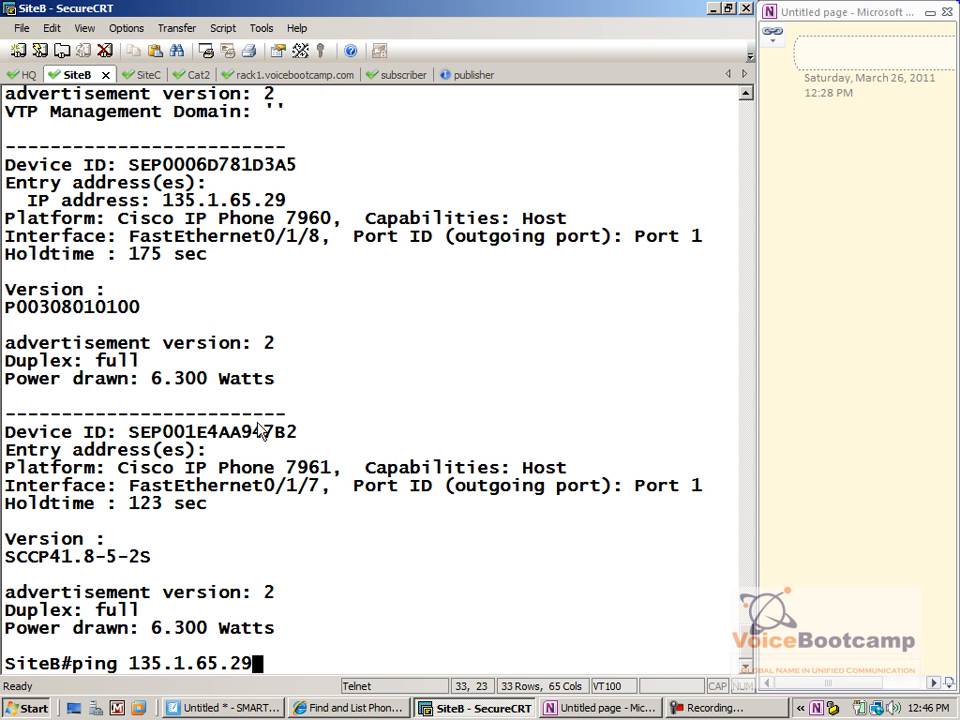
key(Return)
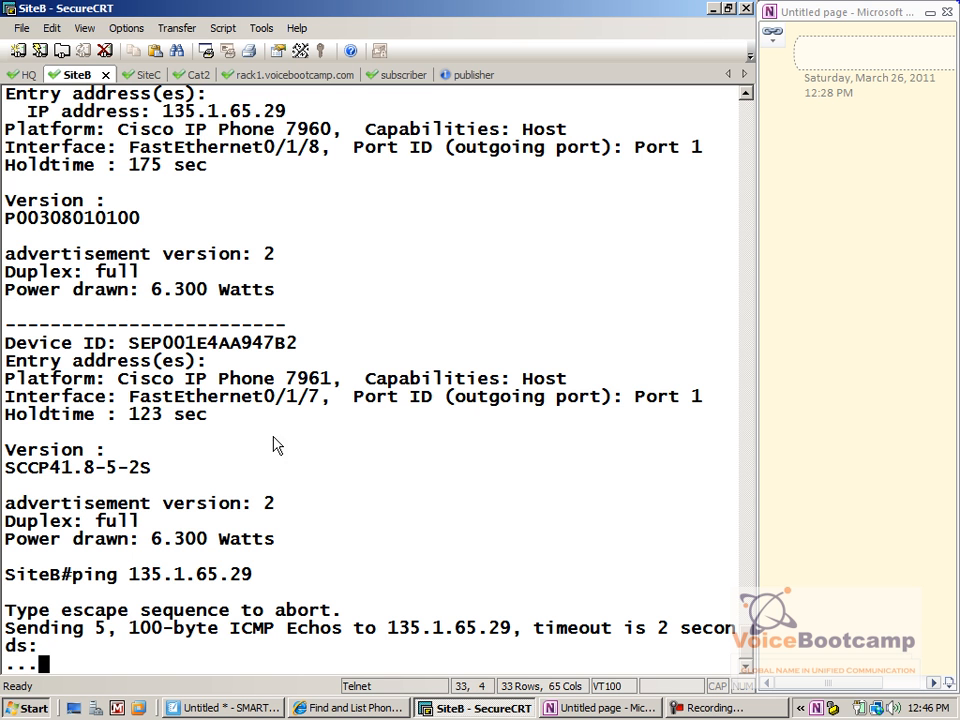
click(146, 76)
text(show)
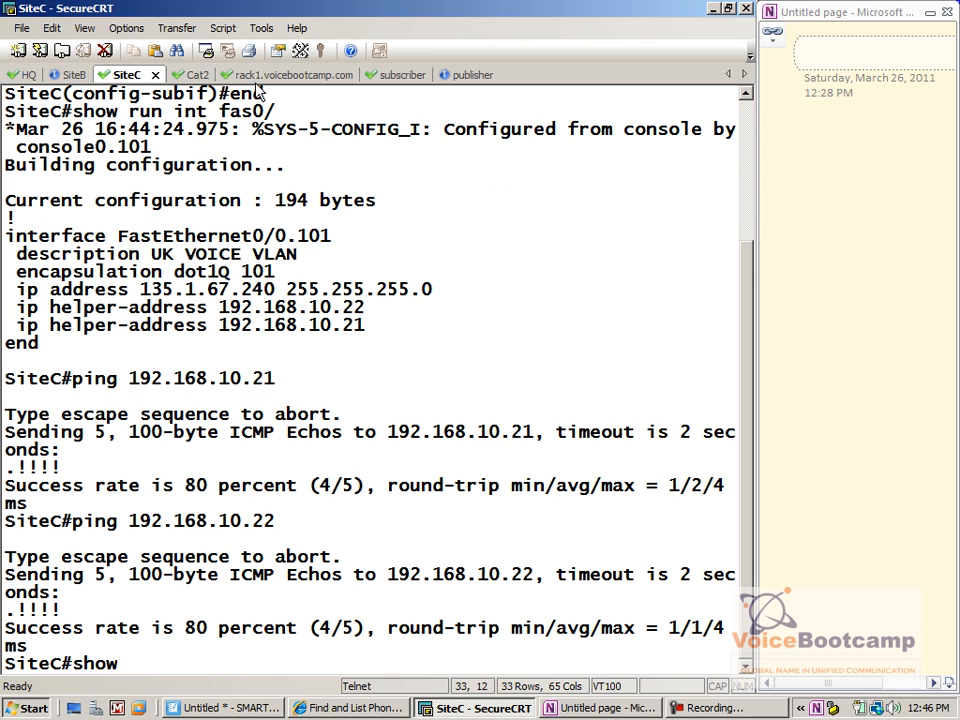
On Cat2, run show cdp nei detail and find the phone address 135.1.65.30
click(193, 75)
text(sh)
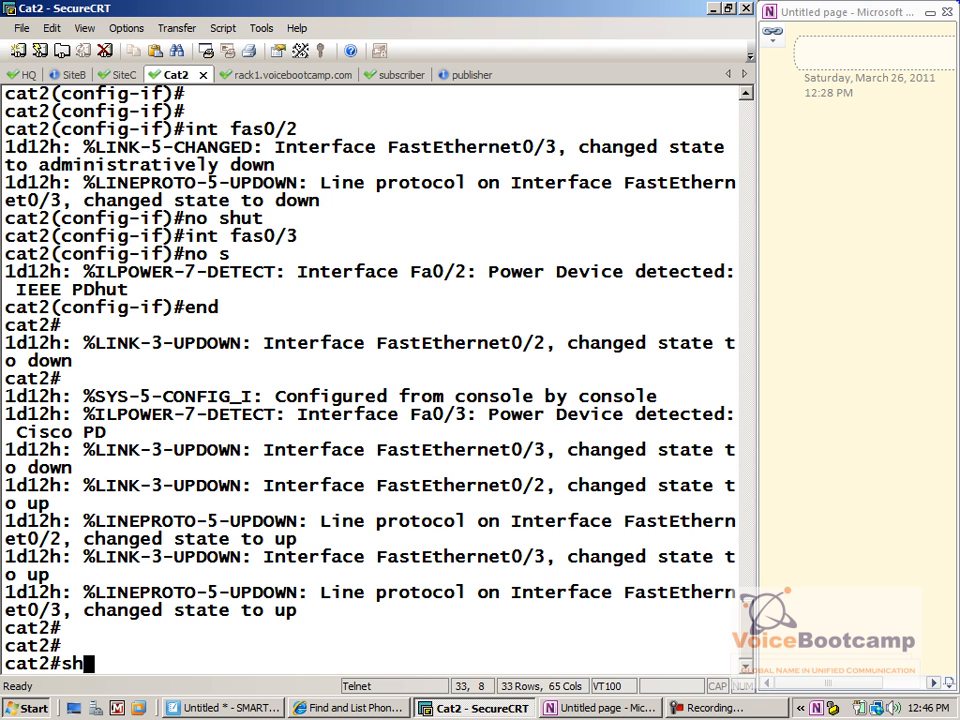
text(ow cdp nei detail)
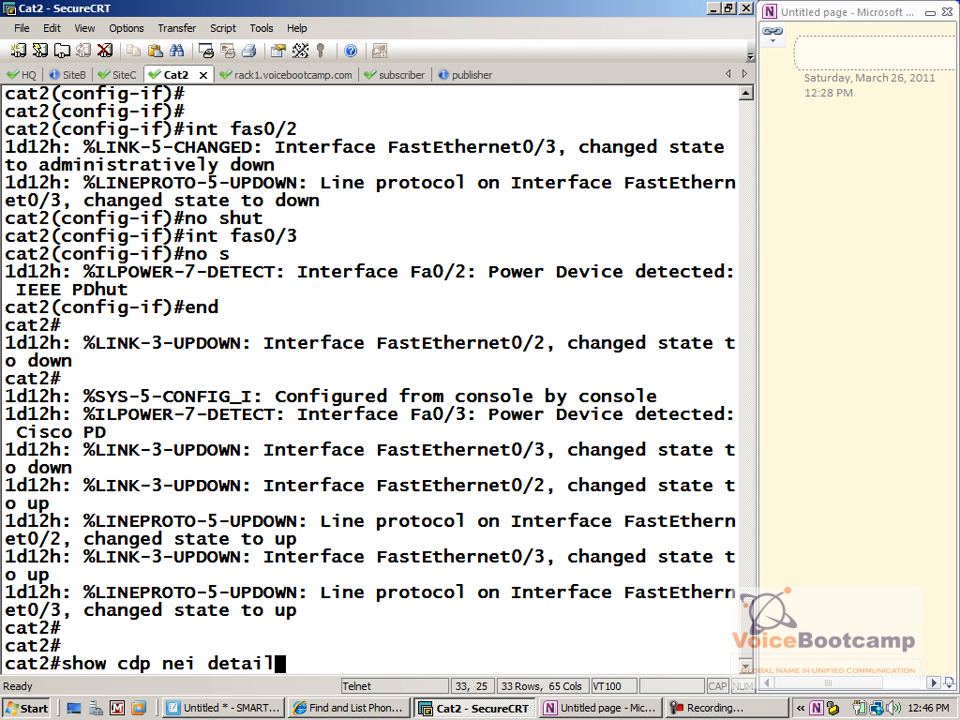
key(Return)
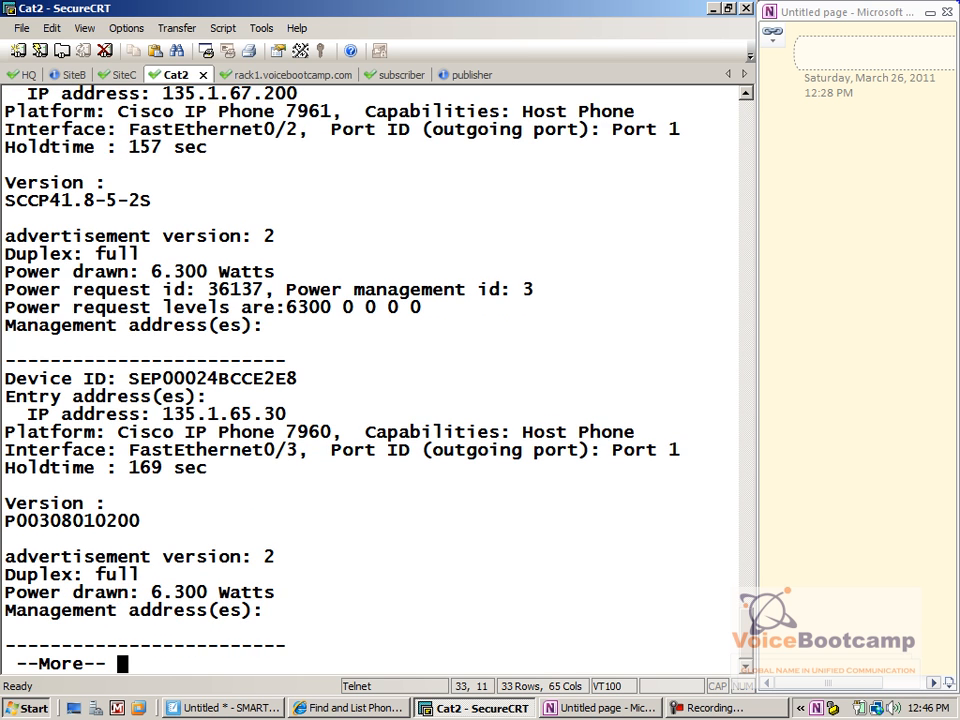
drag(288, 415, 168, 432)
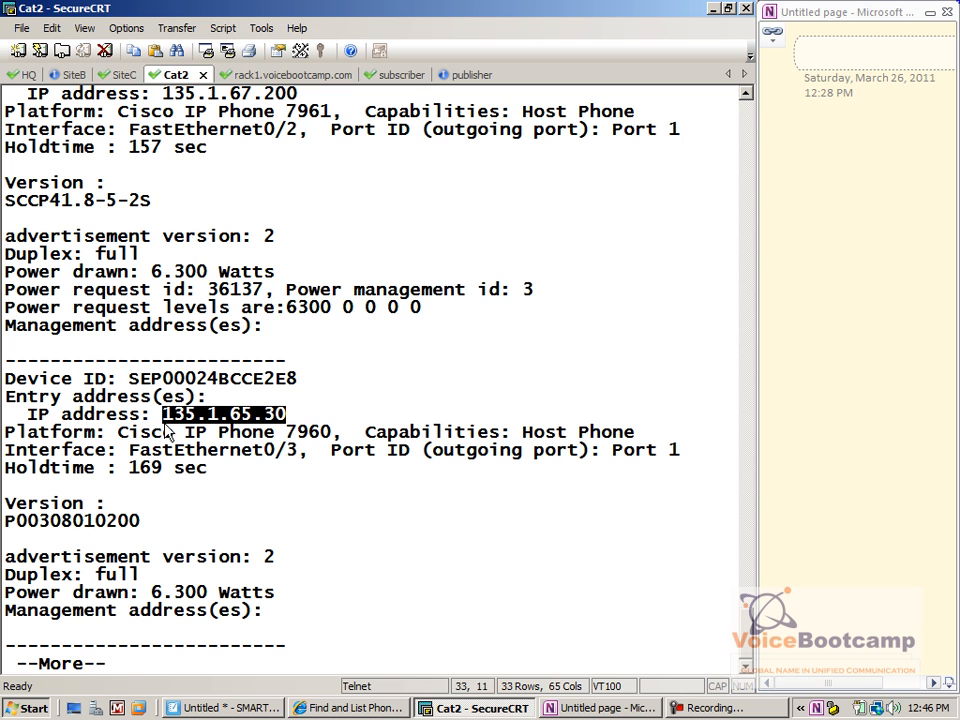
key(space)
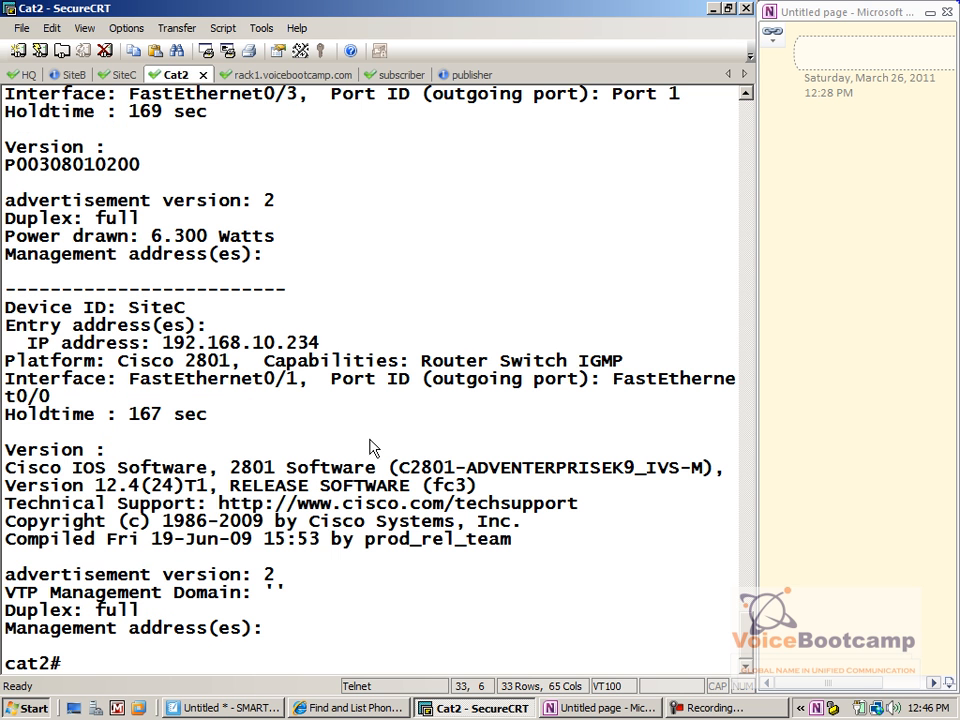
On SiteC, run show ip int brief to view the interface summary
click(120, 78)
key(BackSpace)
key(BackSpace)
key(BackSpace)
key(BackSpace)
text(how ip int brief)
key(Return)
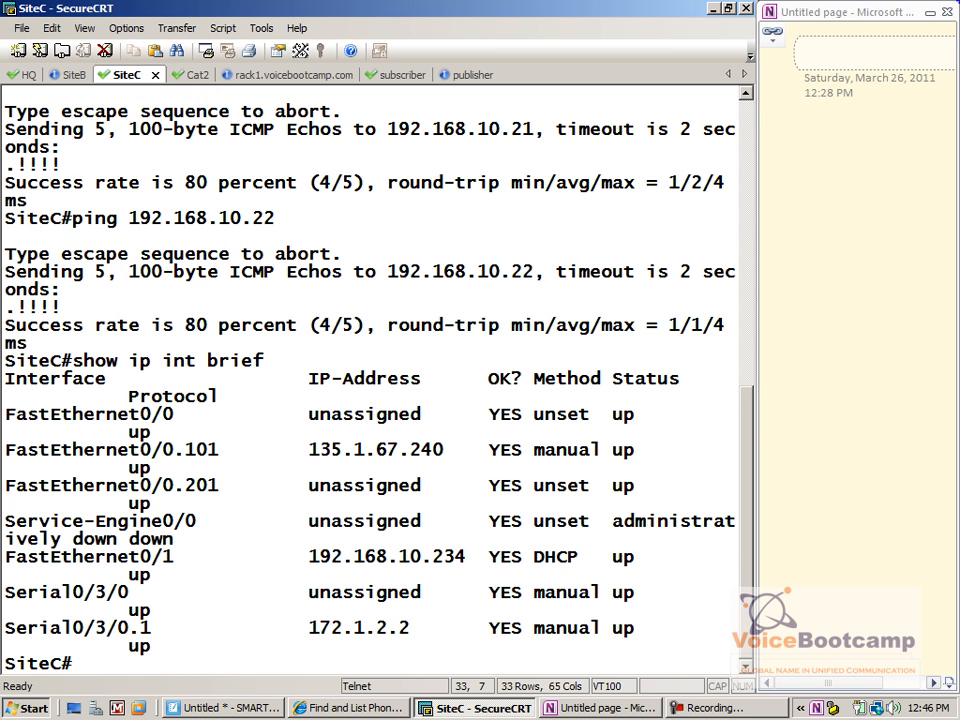
Run show cdp nei detail on SiteC, listing HQ, a WS-C2980 switch and cat2 on voice VLAN 101
text(show cdp nei deta)
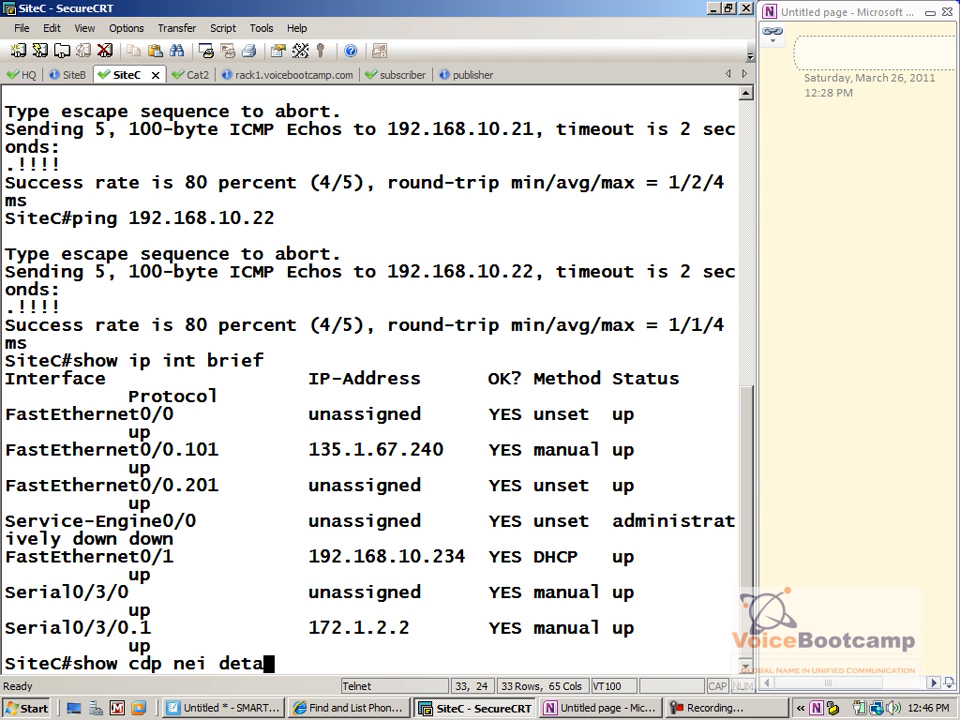
key(Tab)
key(Return)
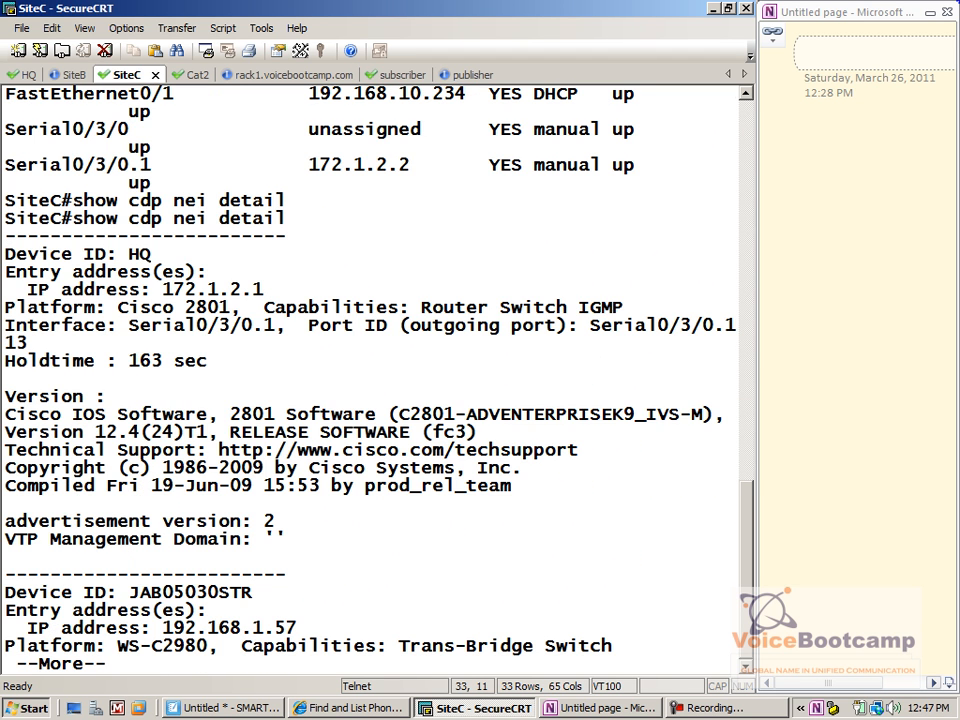
key(space)
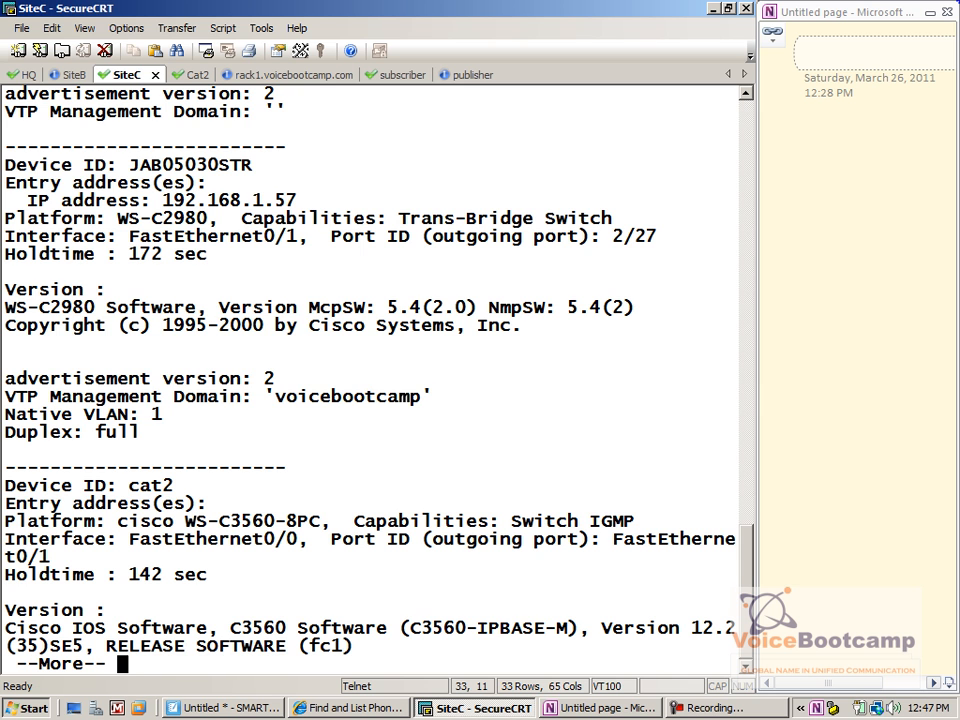
key(space)
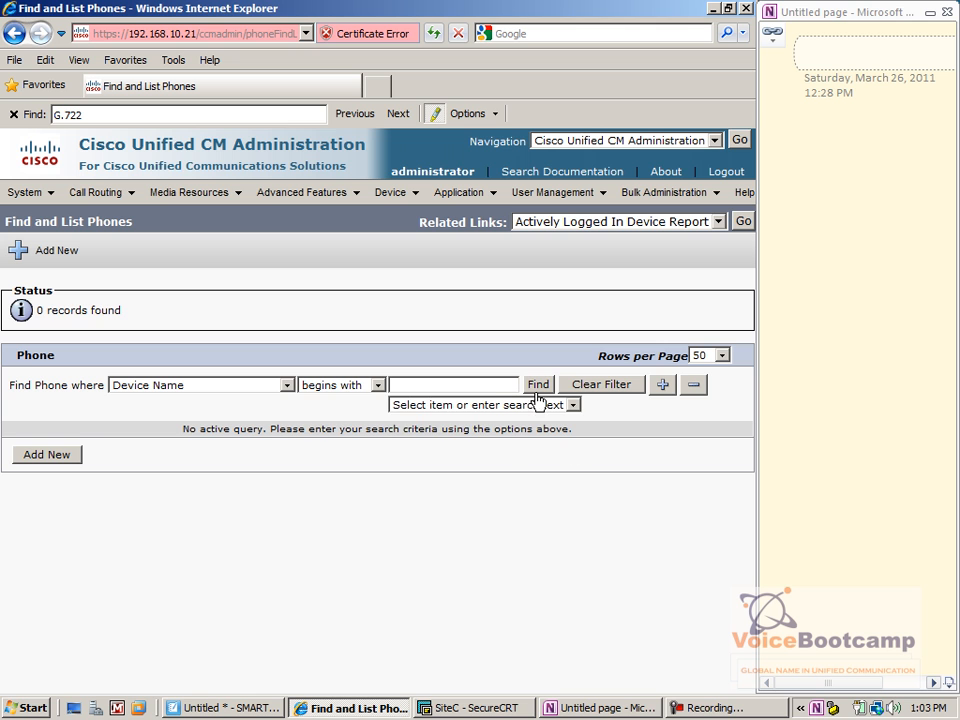
Rerun the phone search: Auto 3001–3003, all SCCP, registered with 192.168.10.22
click(537, 390)
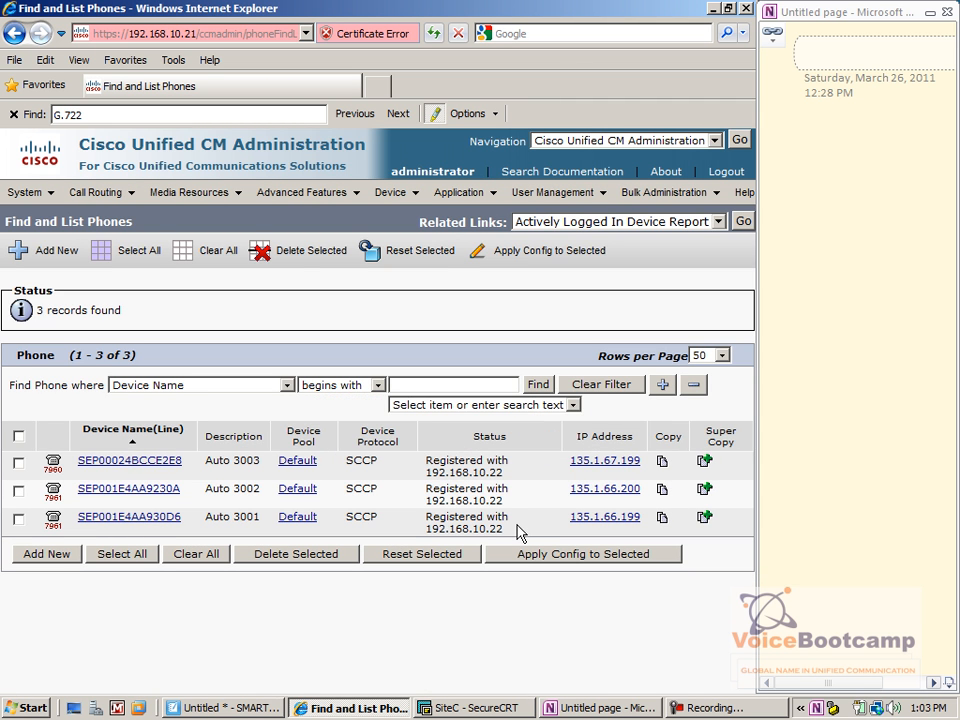
drag(507, 537, 437, 507)
click(436, 501)
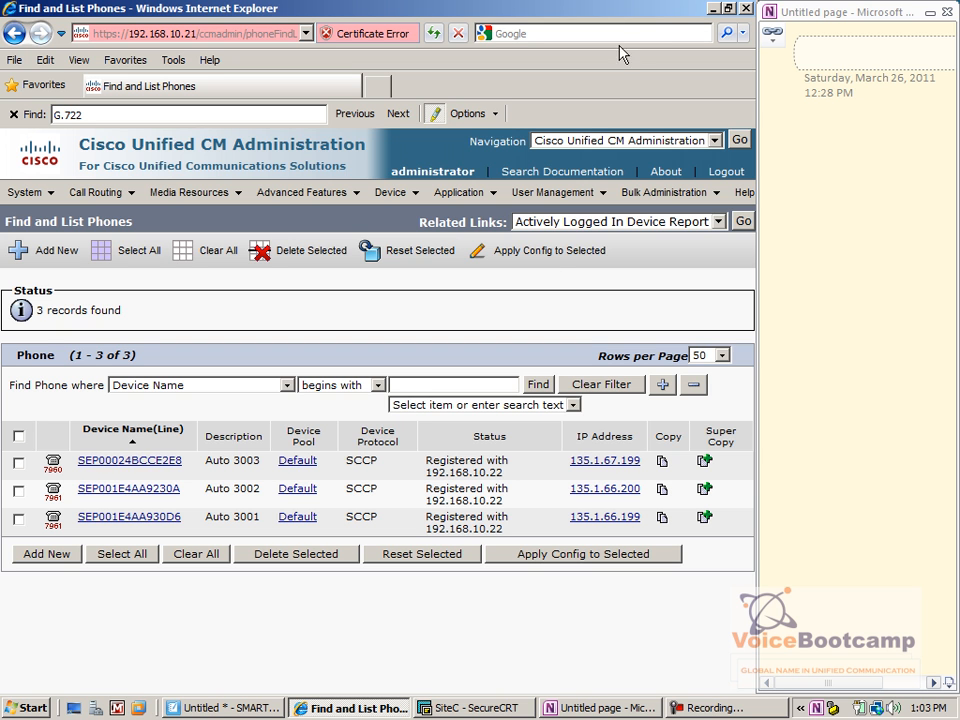
Switch to SecureCRT's SiteB router session and get a fresh prompt
click(430, 710)
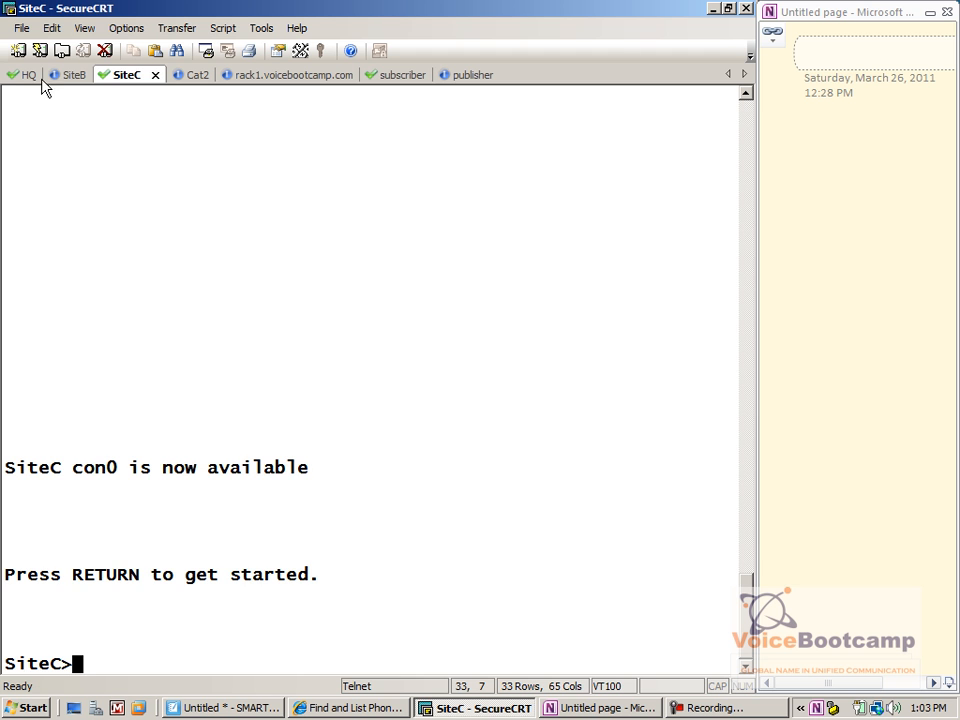
click(68, 75)
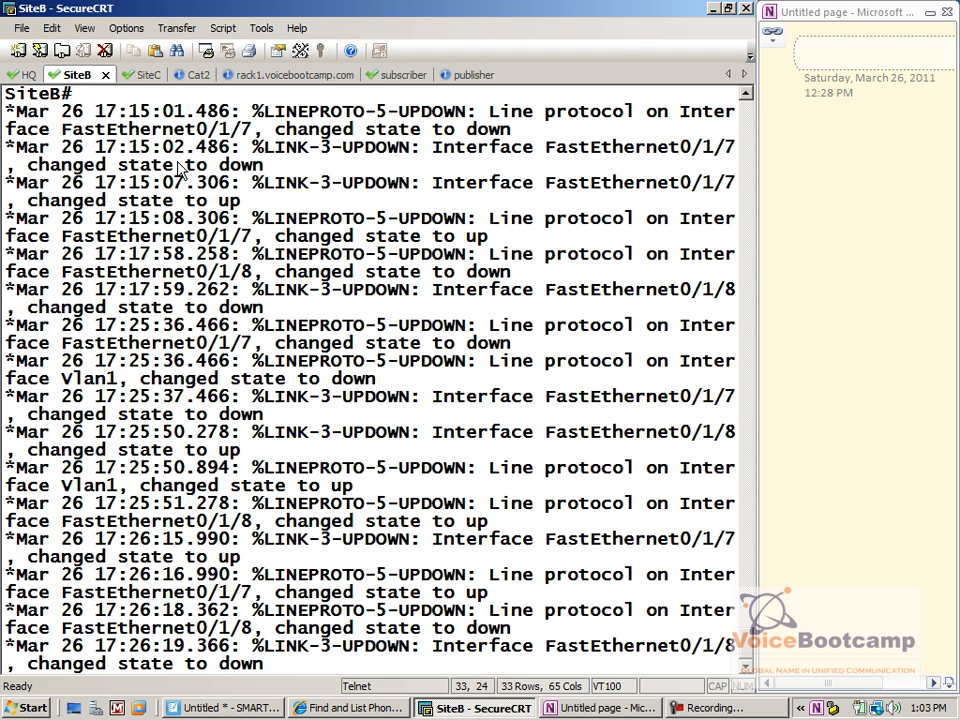
key(Return)
key(Return)
key(Return)
Page through SiteB's full show run output, then start a ping to 192.168.10.21
text(show run)
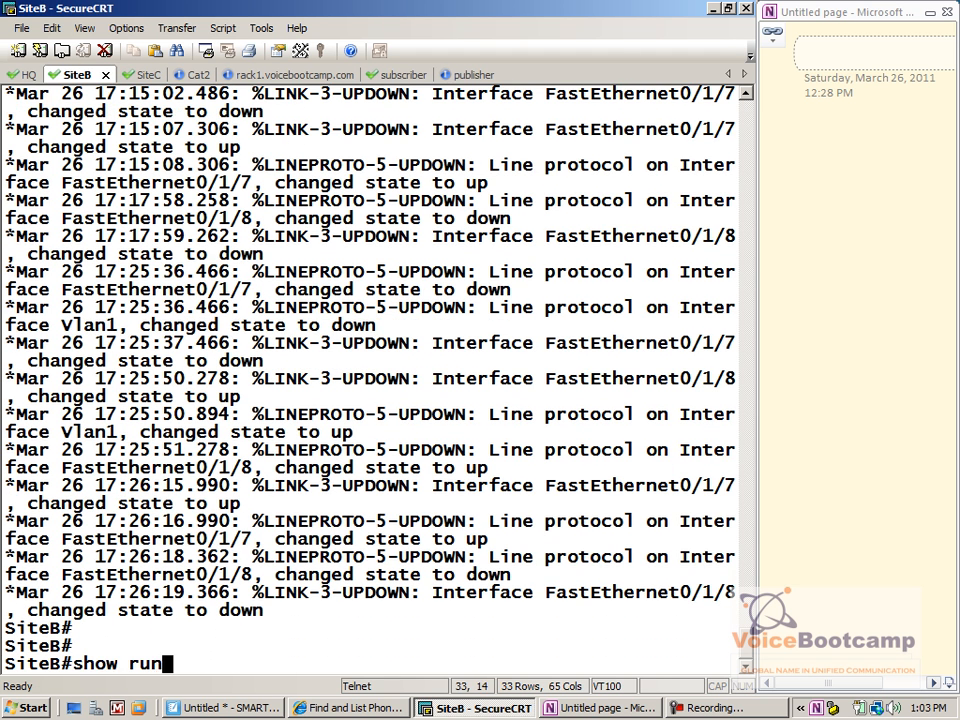
key(Return)
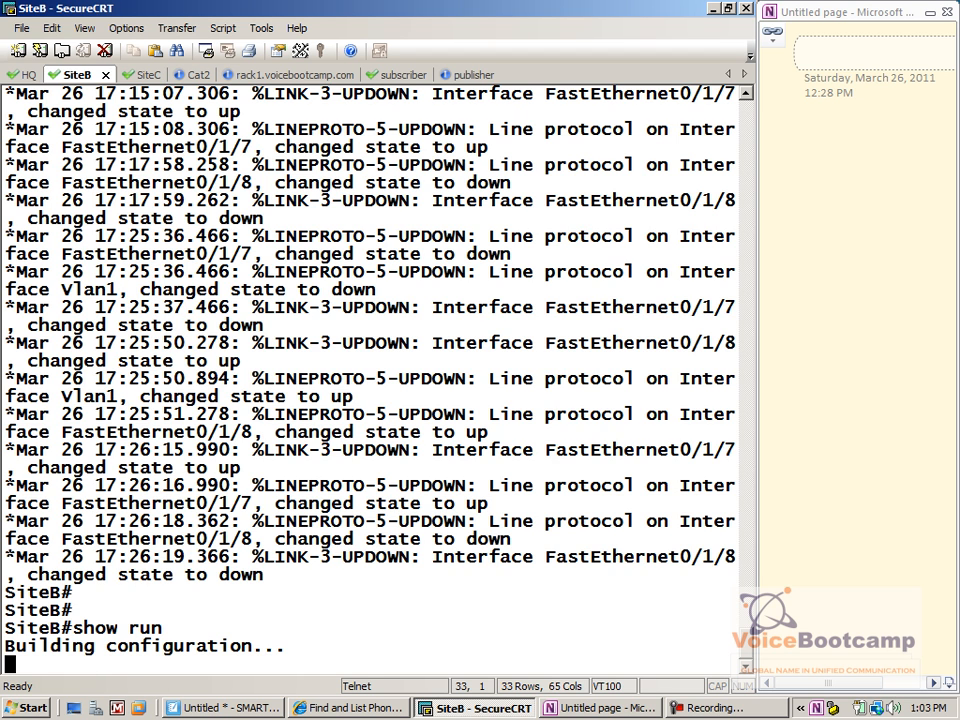
key(space)
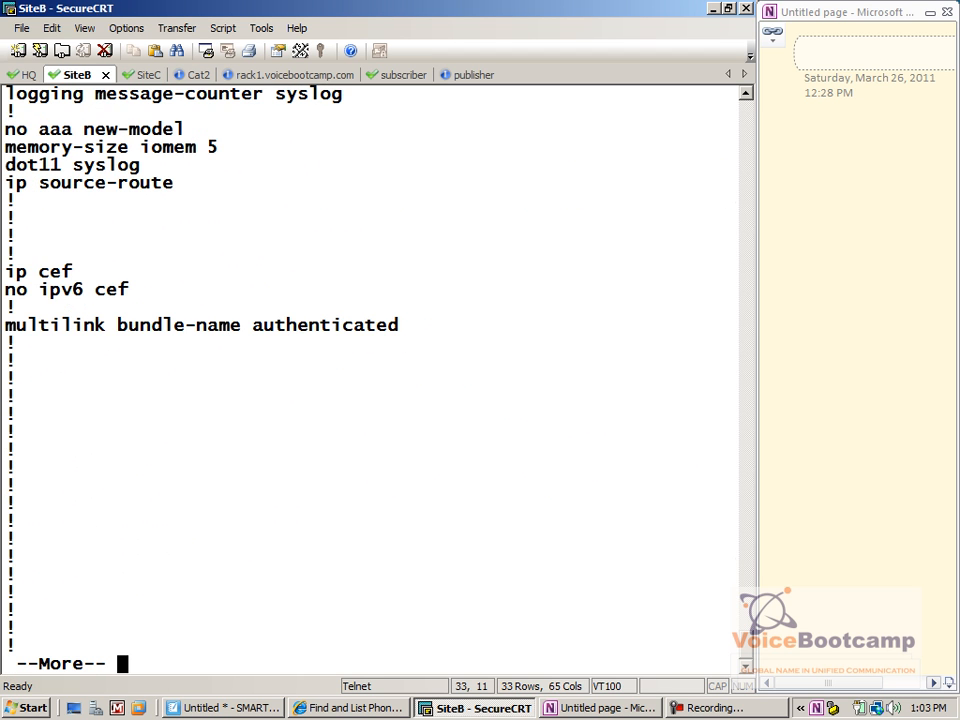
key(space)
key(space)
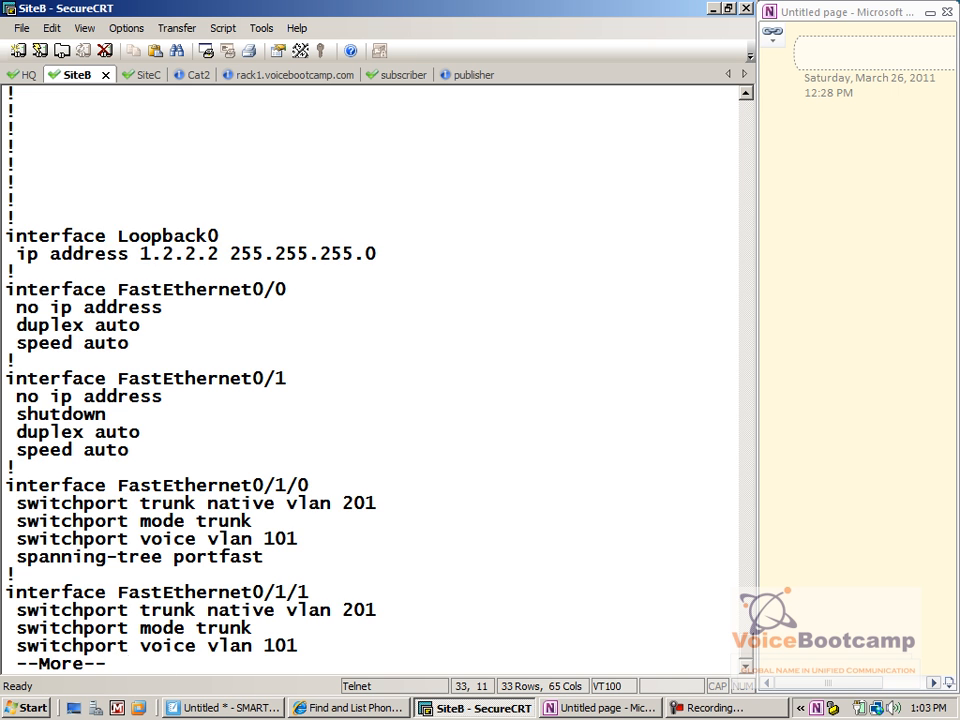
key(Return)
key(Return)
key(Return)
key(Return)
key(Return)
key(Return)
key(Return)
key(Return)
key(Return)
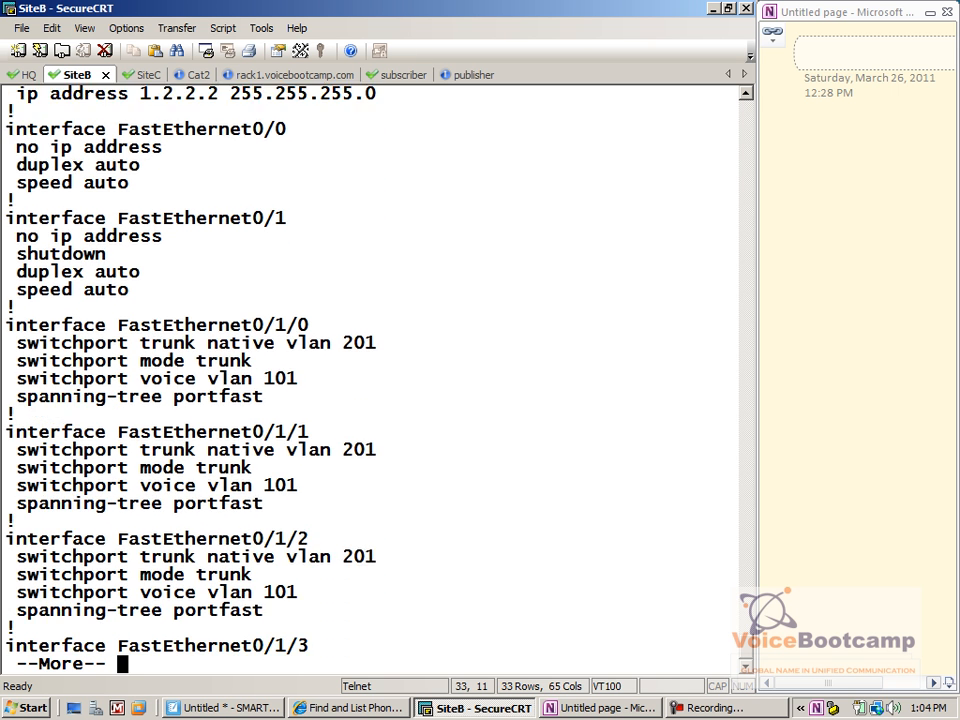
key(Return)
key(Return)
key(Return)
key(Return)
key(Return)
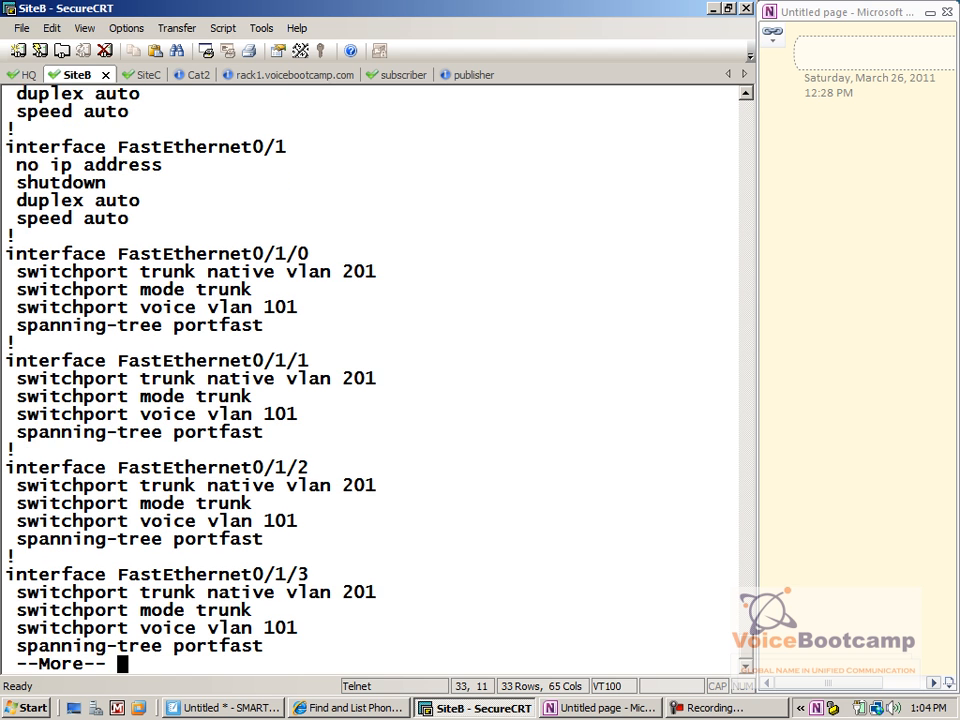
key(Return)
key(Return)
key(Return)
key(Return)
key(Return)
key(Return)
key(Return)
key(Return)
key(Return)
key(Return)
key(Return)
key(Return)
key(Return)
key(Return)
key(Return)
key(Return)
key(Return)
key(Return)
key(Return)
key(Return)
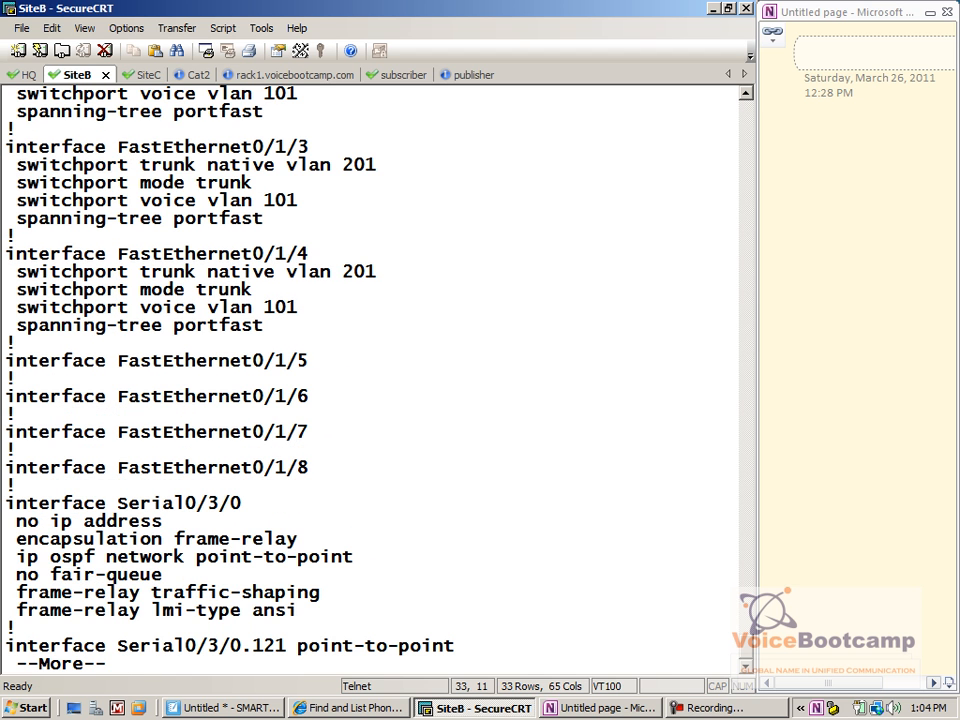
key(space)
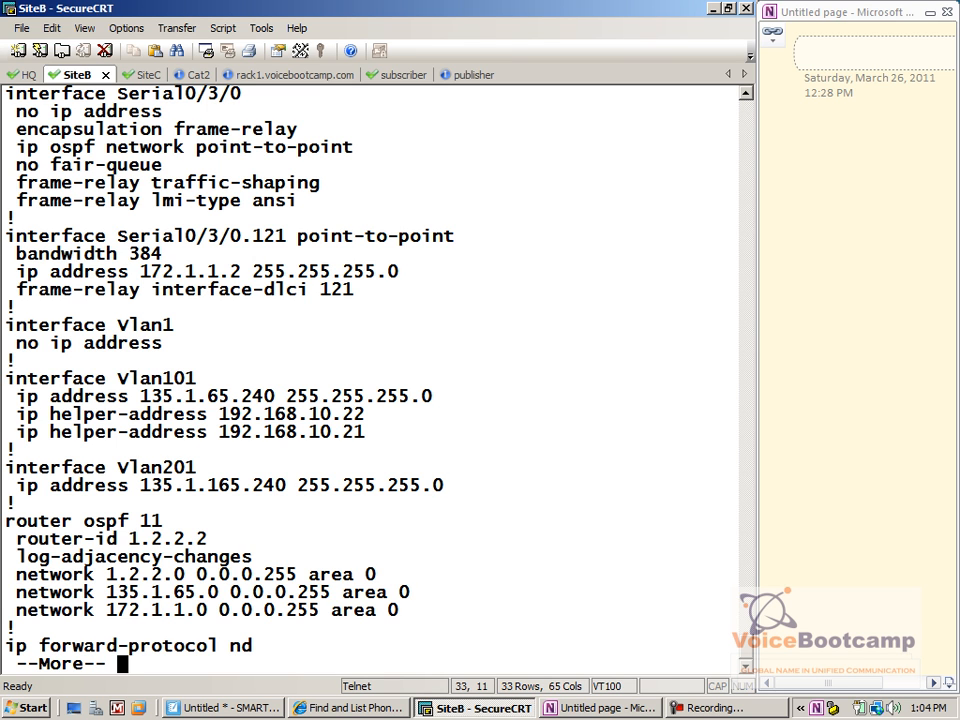
key(q)
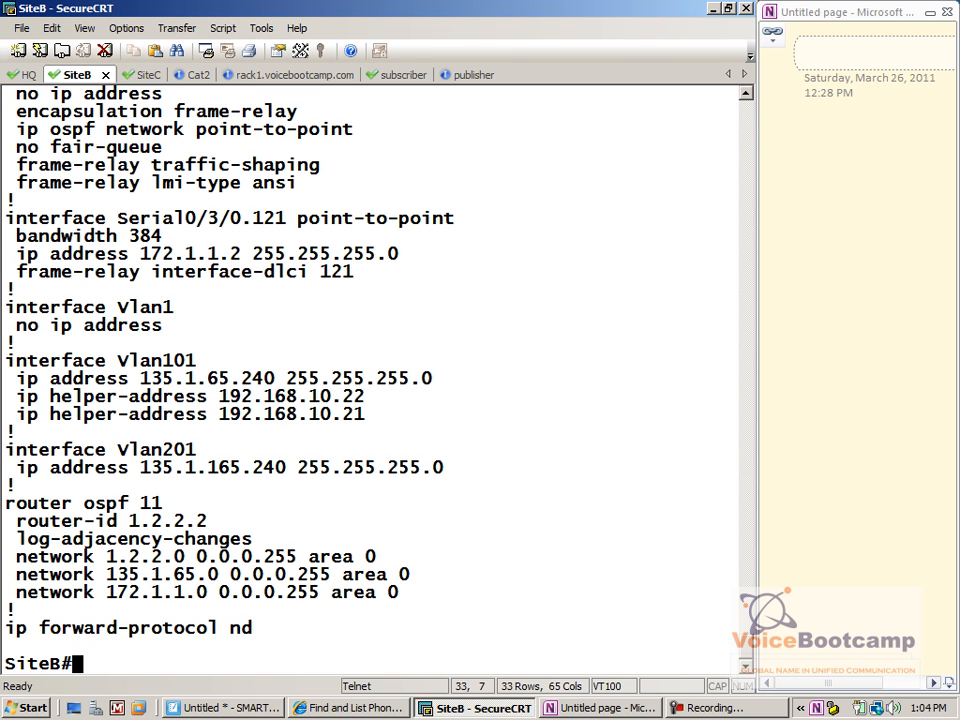
text(ping 192.1)
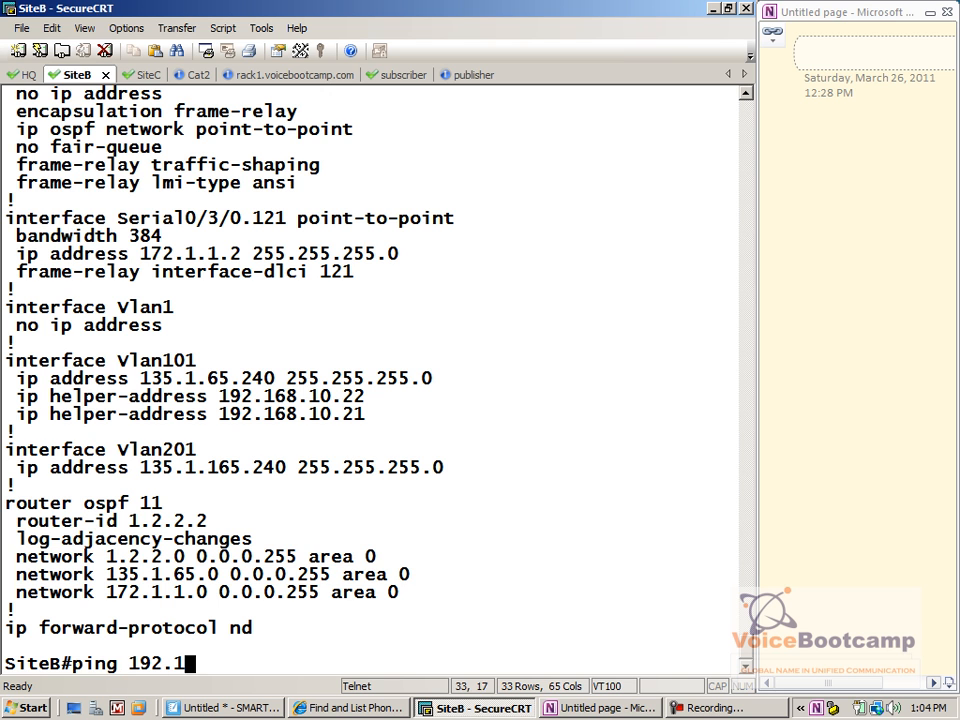
text(68.10.21 so)
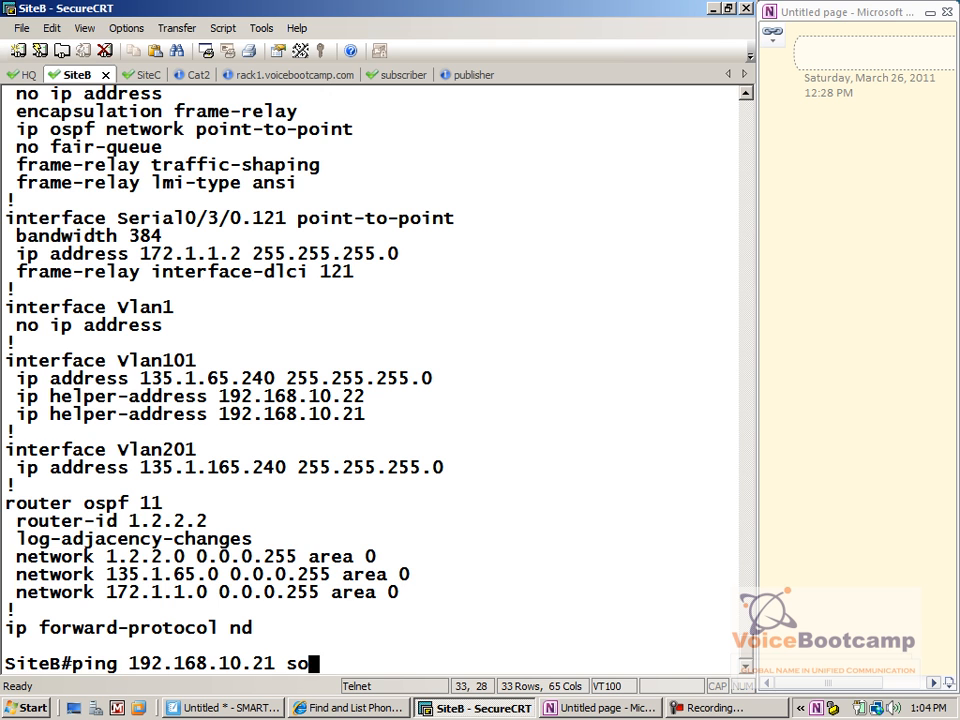
text(u)
Ping 192.168.10.21 sourced from 135.1.65.240, which fails 0/5
key(Tab)
text(135.1.67)
key(BackSpace)
text(5.240)
key(Return)
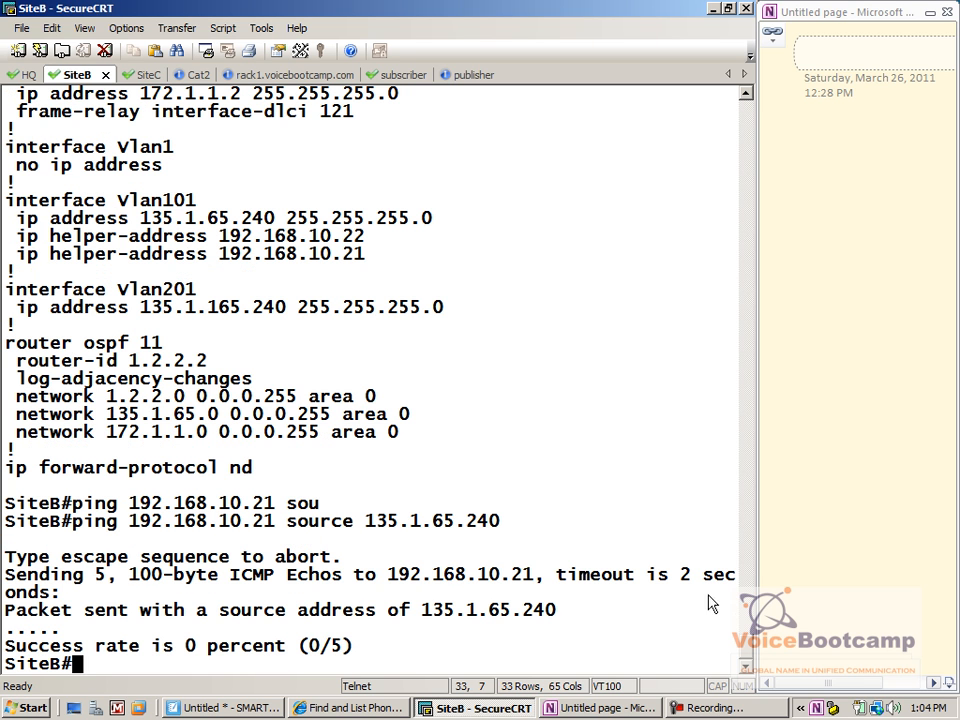
Ping 192.168.10.21 and 192.168.10.22 without a source; both succeed 5/5
text(ping 1)
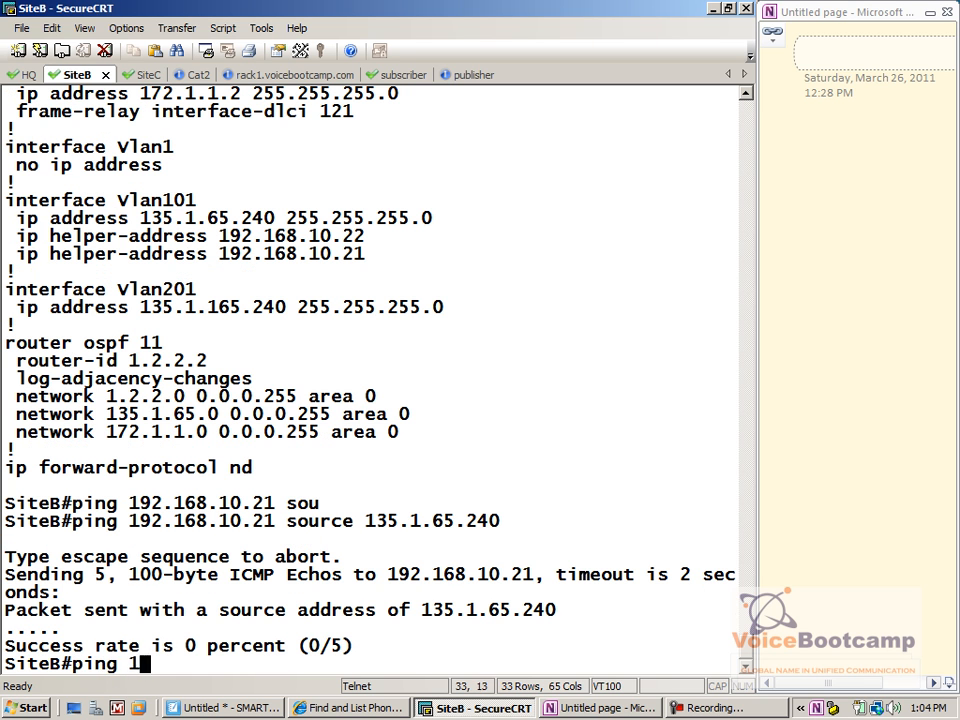
text(92.168.10.21)
key(Return)
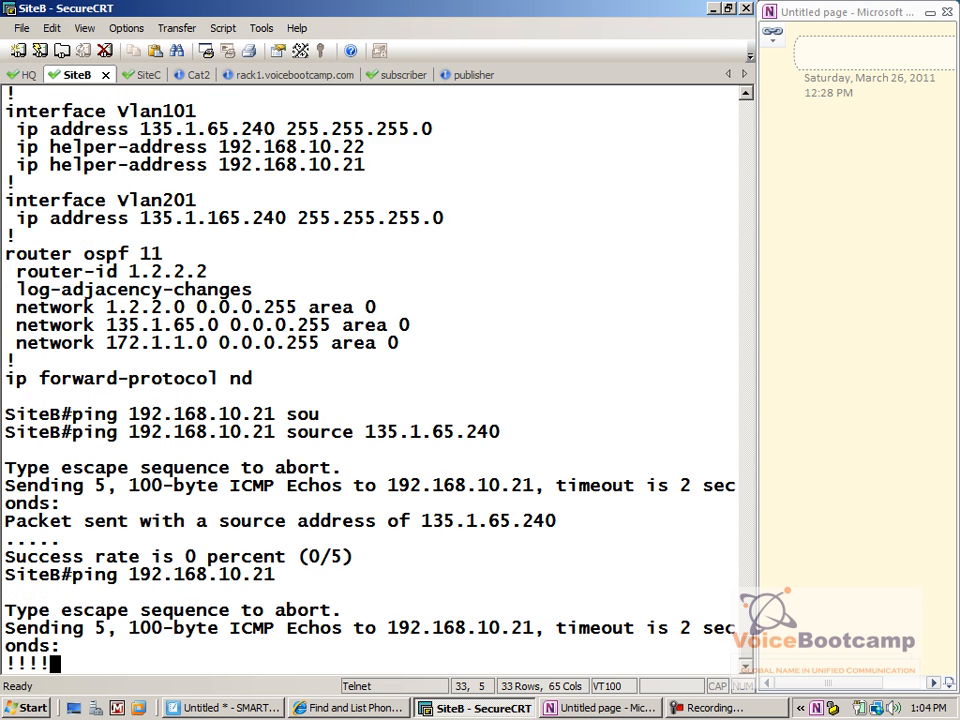
key(Up)
key(BackSpace)
text(2)
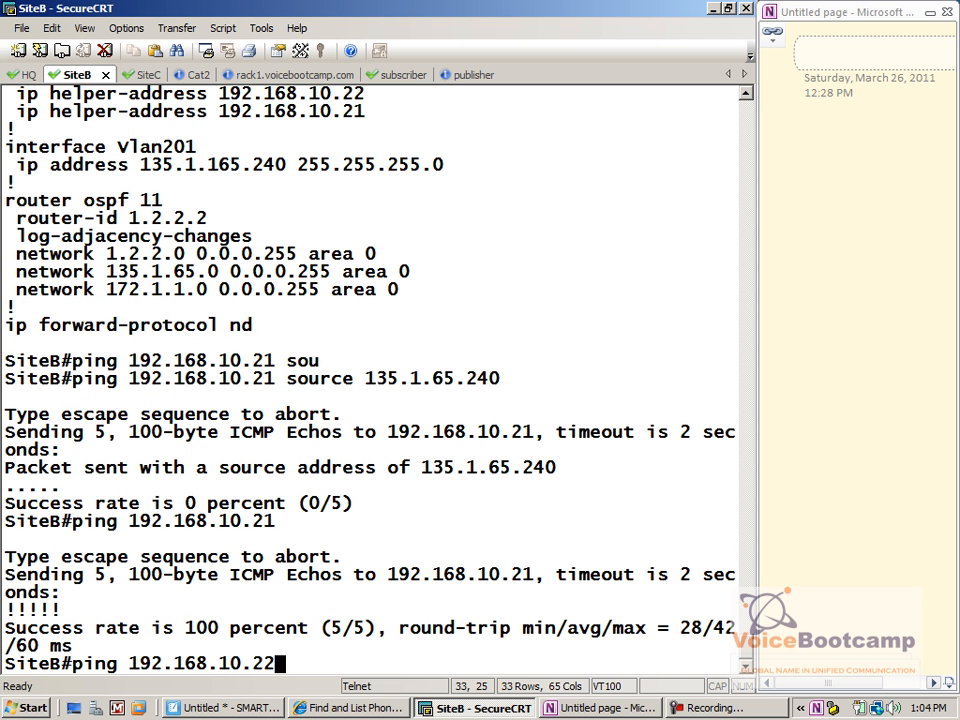
key(Return)
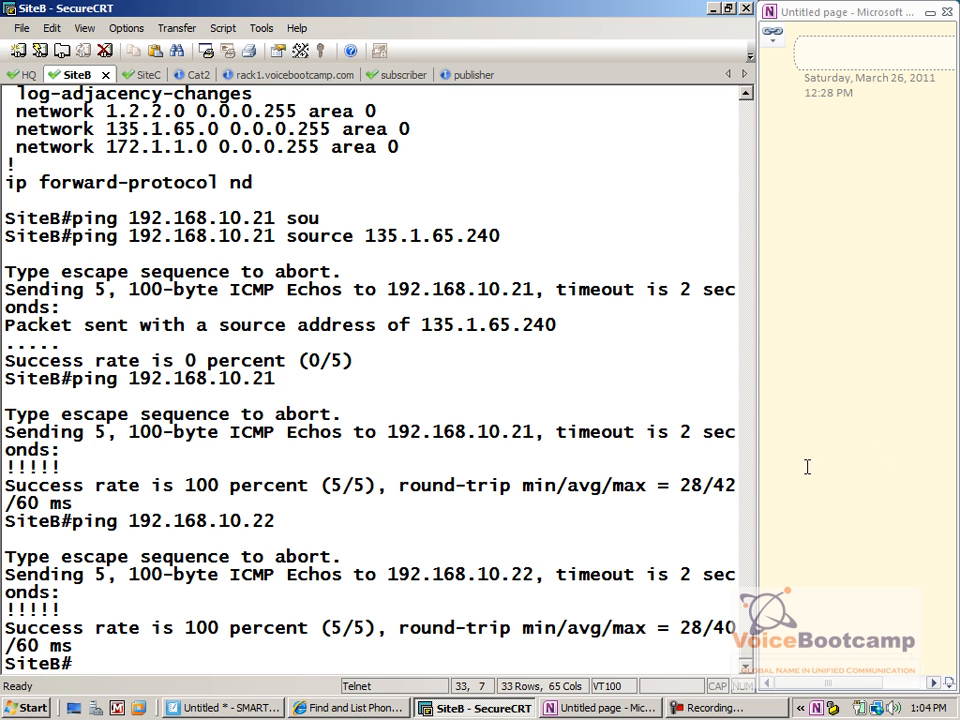
Scroll back to confirm Vlan101's address is 135.1.65.240
scroll(480, 381, up, 11)
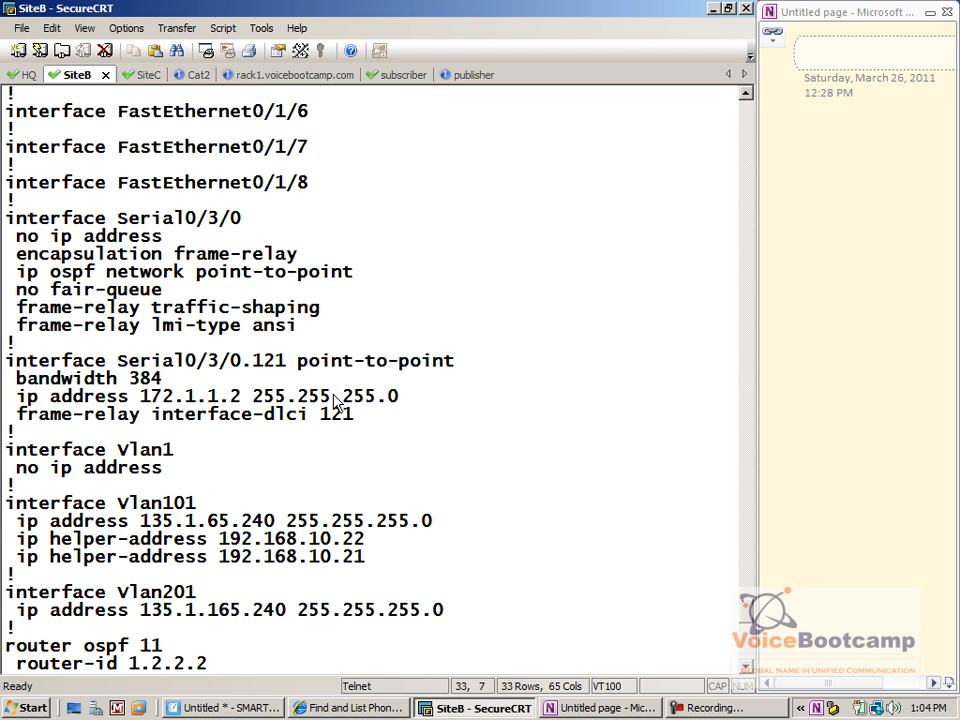
drag(447, 508, 82, 531)
click(132, 526)
drag(140, 520, 281, 526)
key(Return)
key(Return)
key(Return)
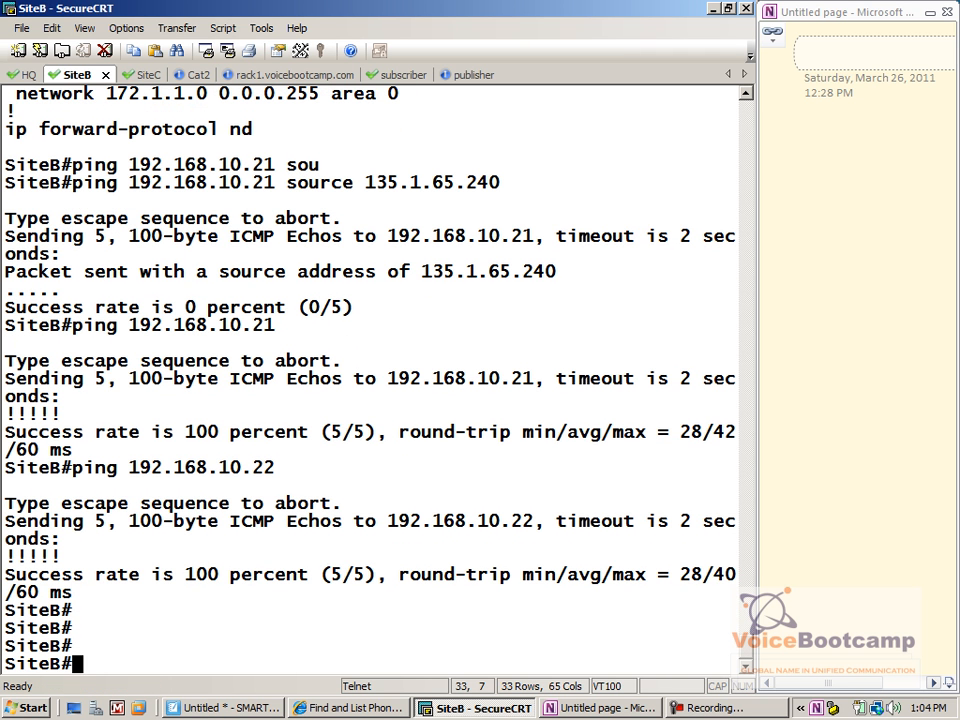
Run show ip ospf interface and note Vlan101 (135.1.65.240/24) has line protocol down
text(show ip os int)
key(Return)
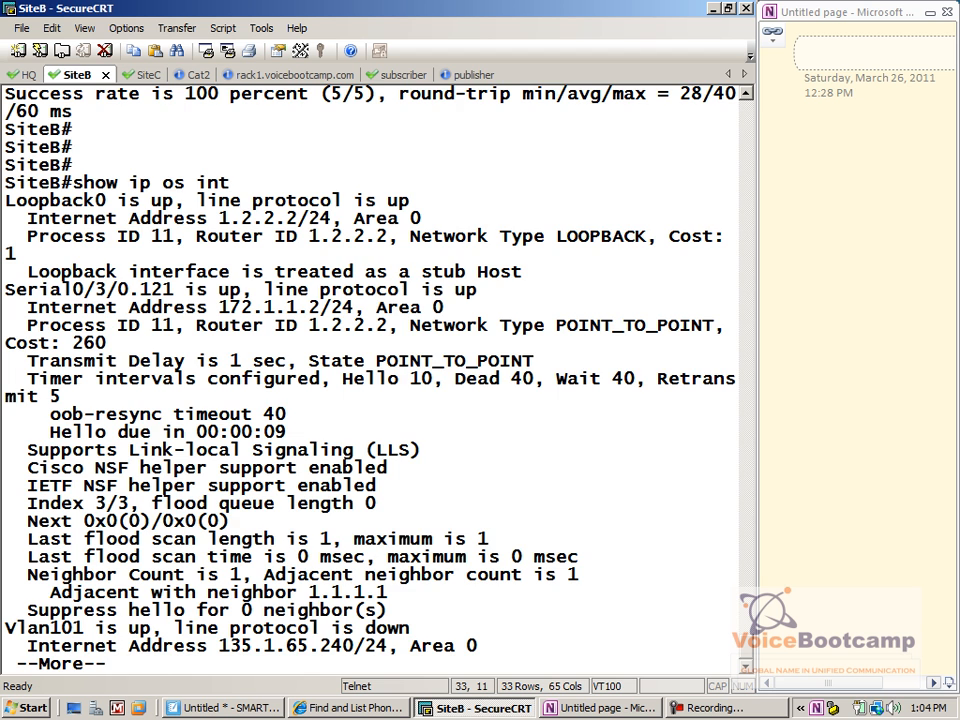
key(space)
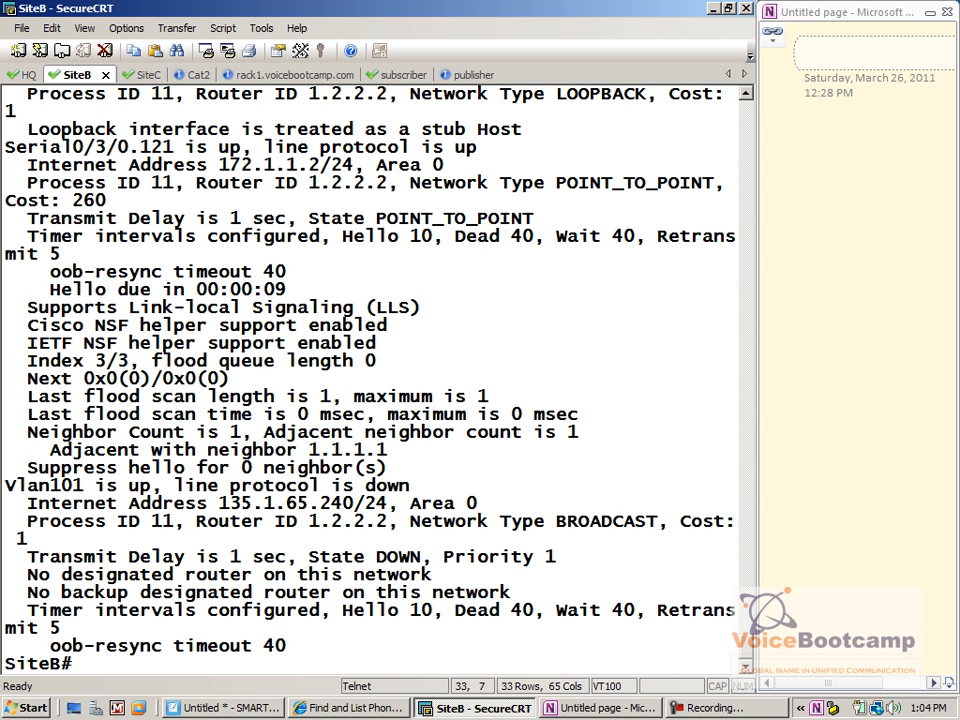
drag(412, 488, 6, 486)
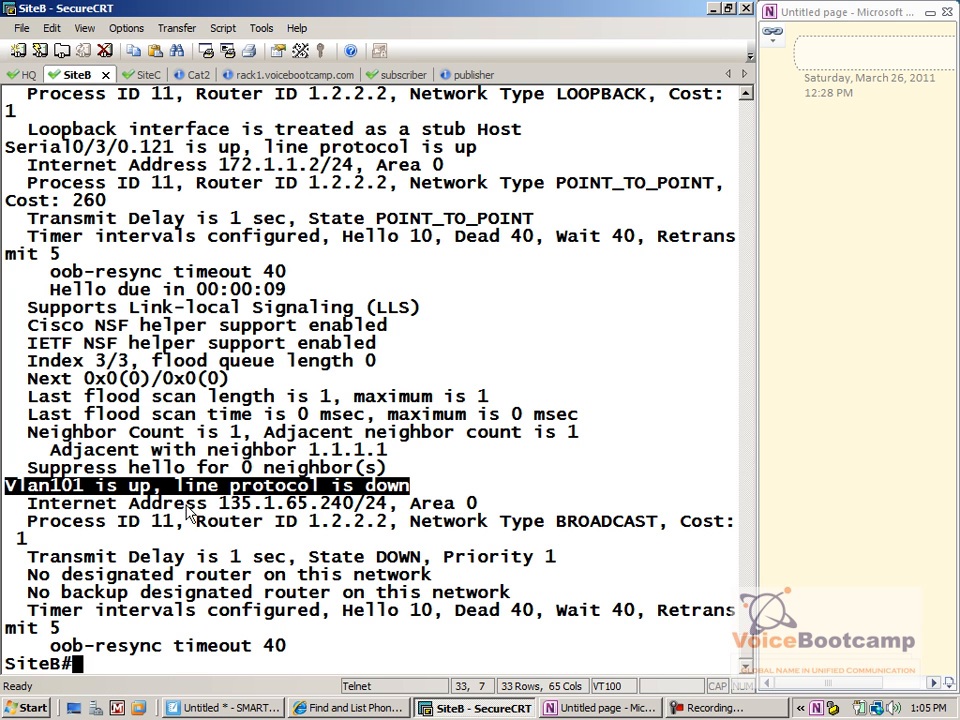
key(Return)
Run show ip int brief and note FastEthernet0/1/7's protocol is up
text(sho)
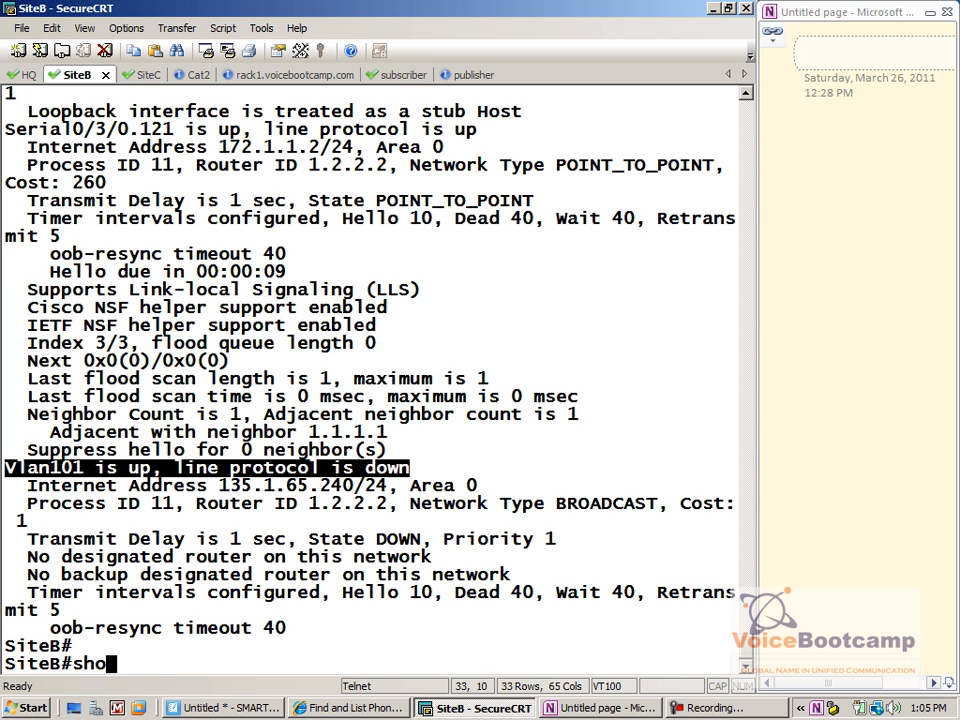
text(w ip int brief)
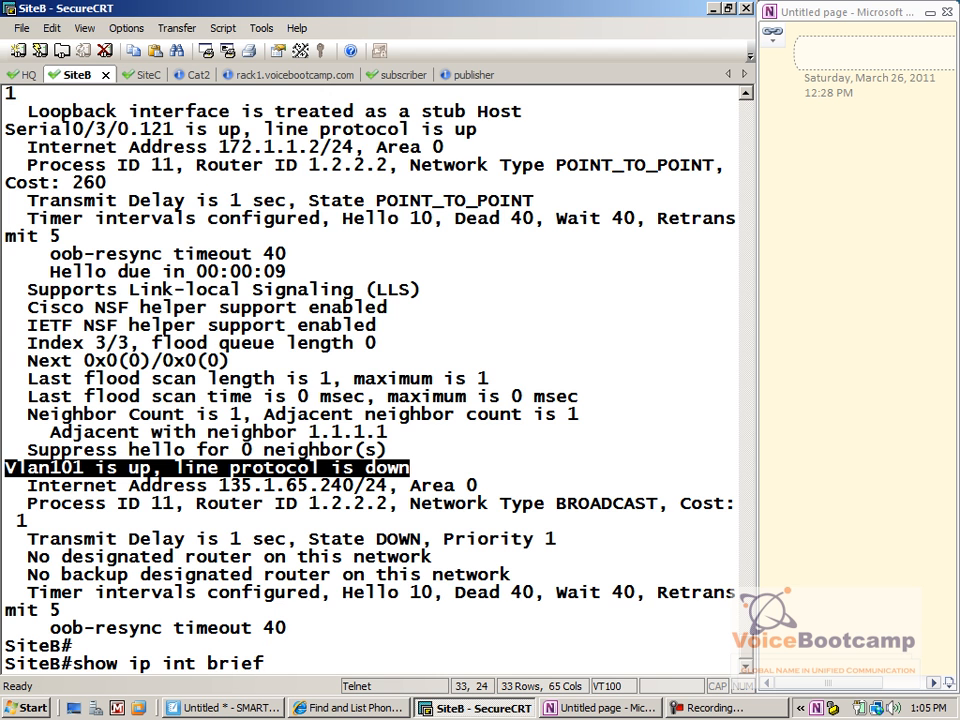
key(Return)
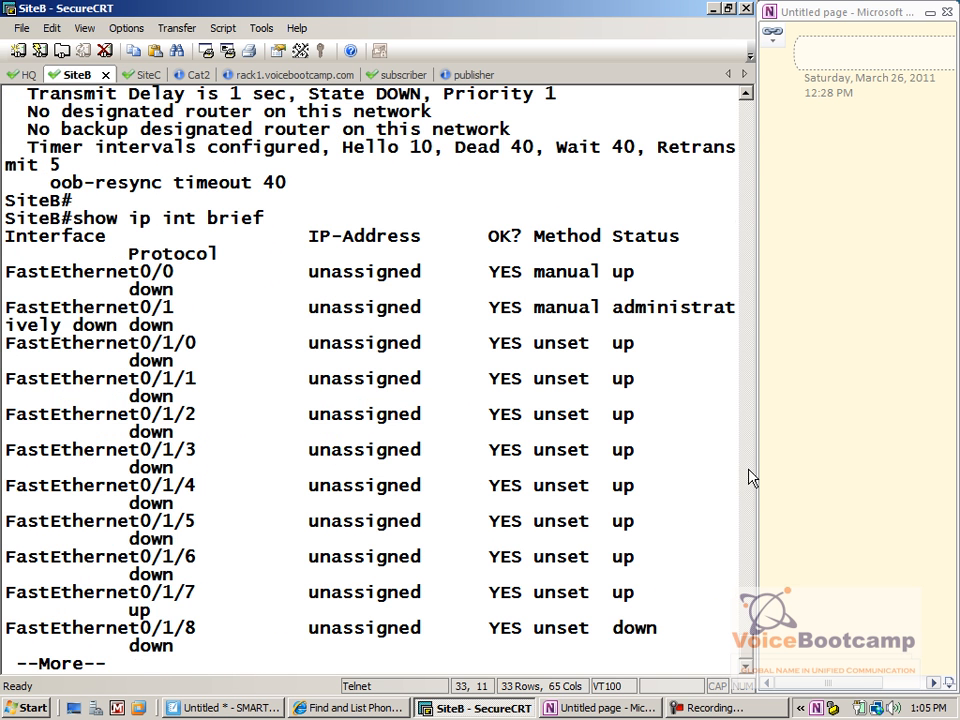
drag(754, 459, 835, 454)
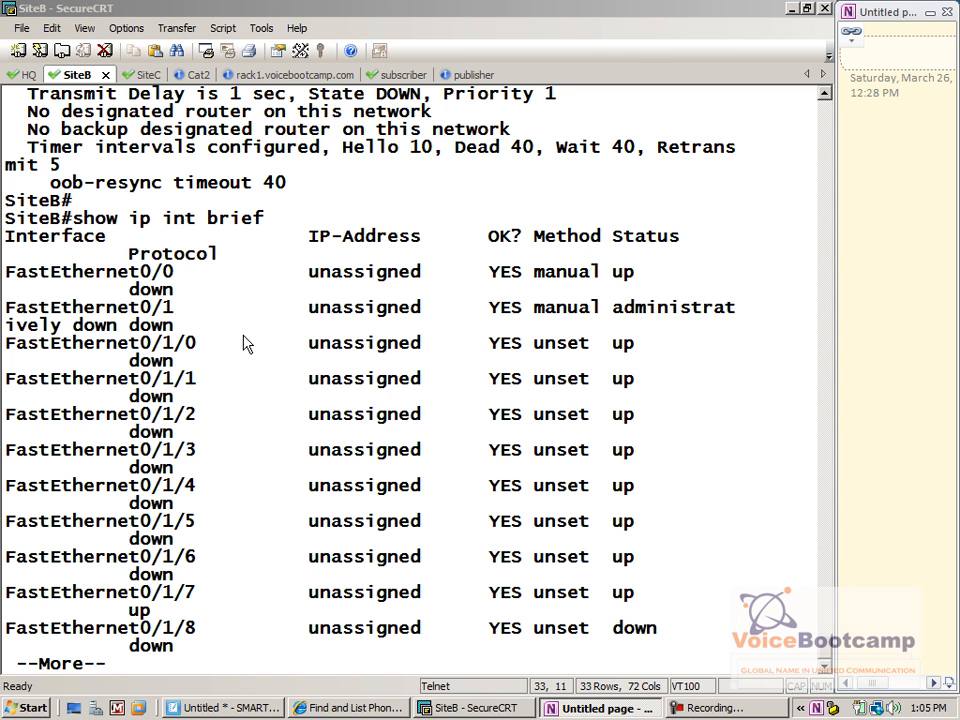
click(260, 444)
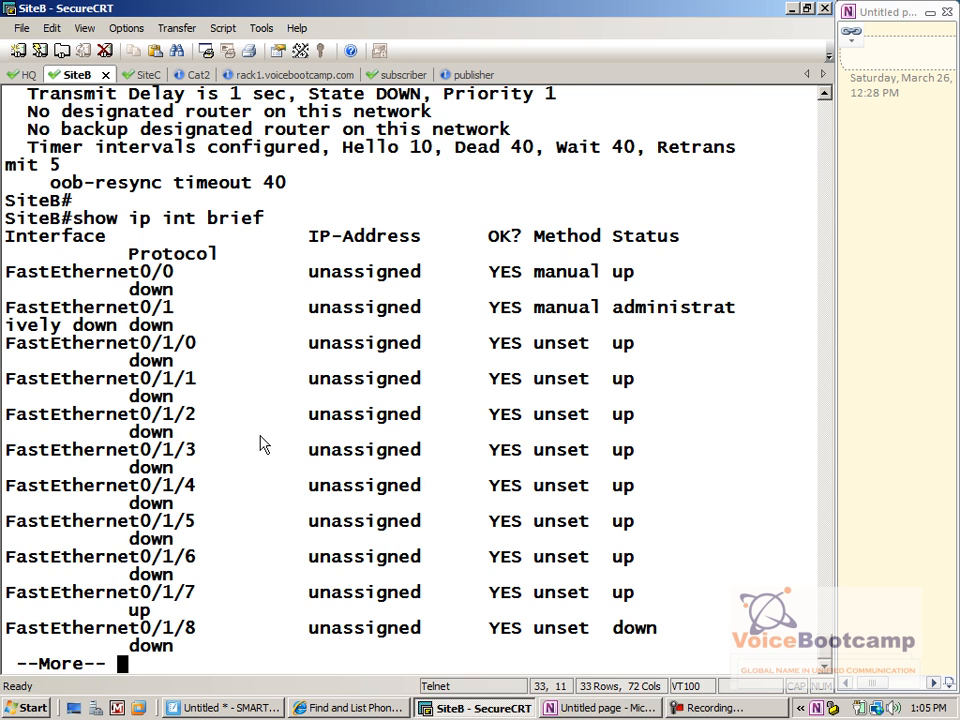
key(space)
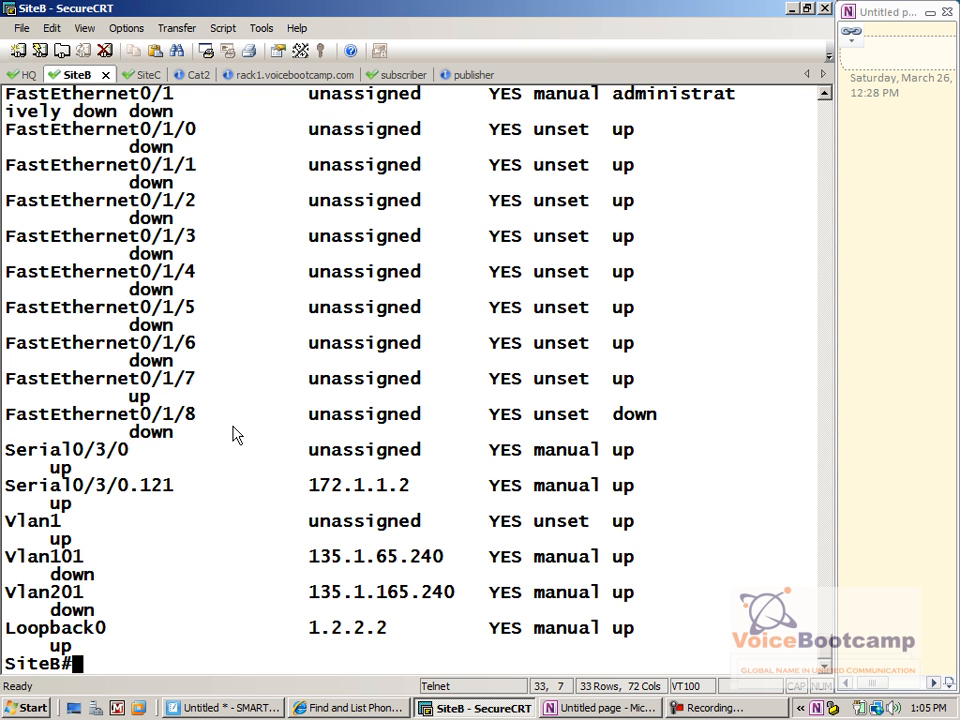
drag(172, 403, 118, 403)
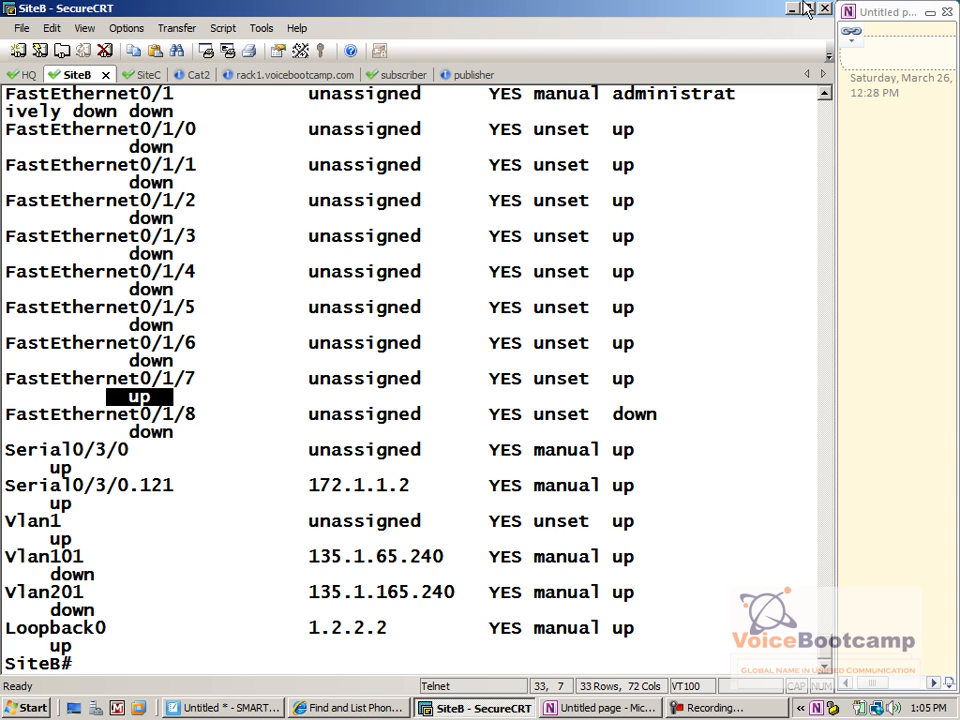
Widen the terminal to 74 columns, clear the screen, and rerun show ip int brief
double_click(760, 12)
click(605, 79)
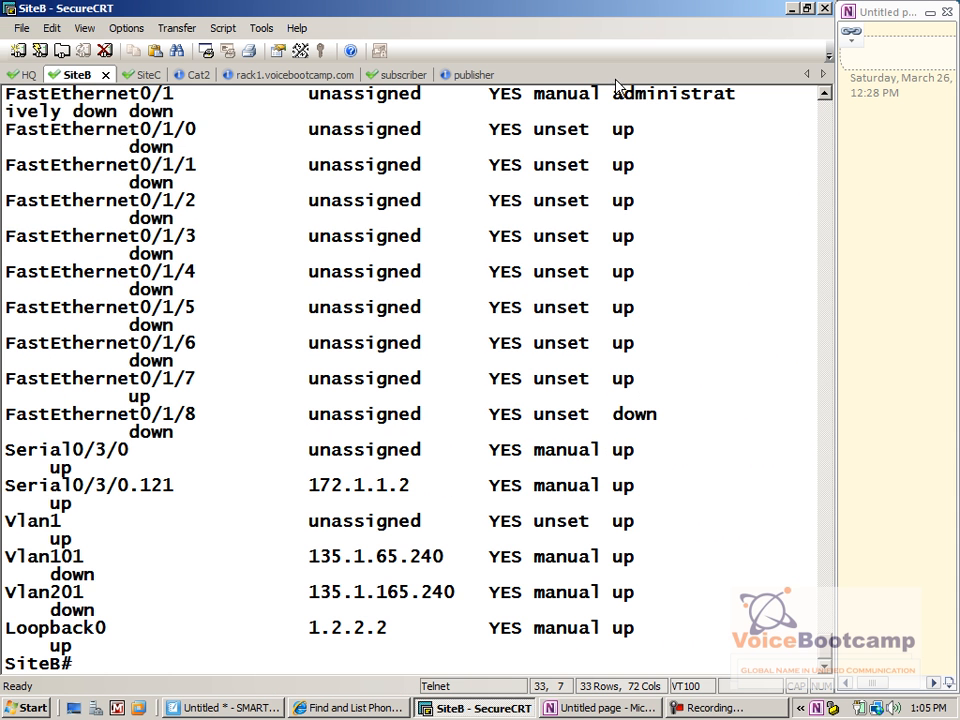
drag(838, 296, 869, 302)
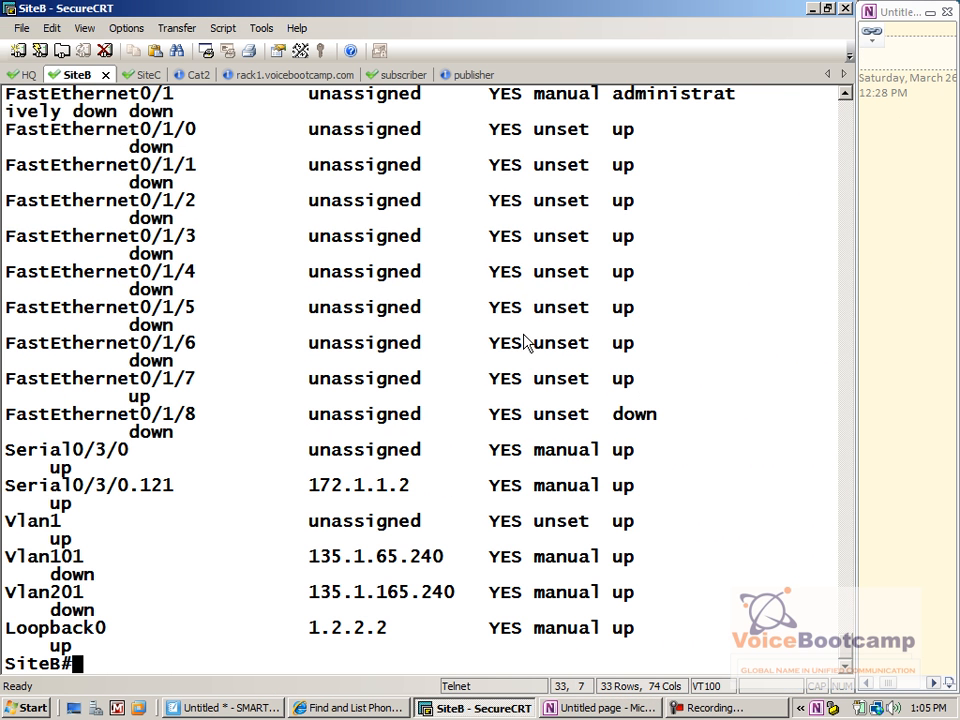
click(49, 28)
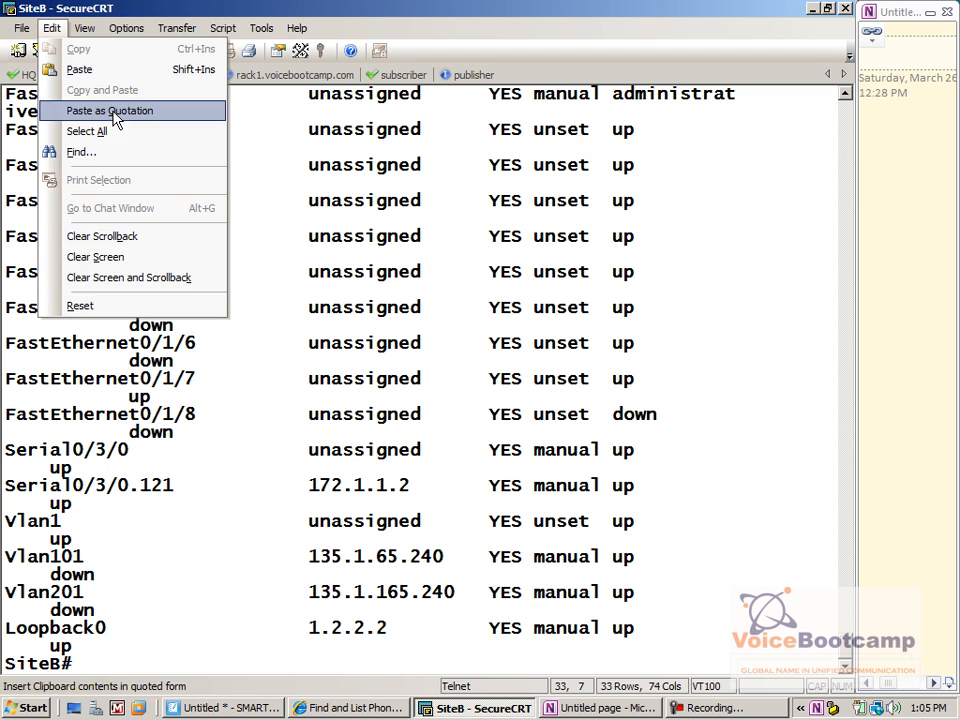
click(196, 257)
key(Return)
text(shw)
key(BackSpace)
key(BackSpace)
text(ow ip int brief)
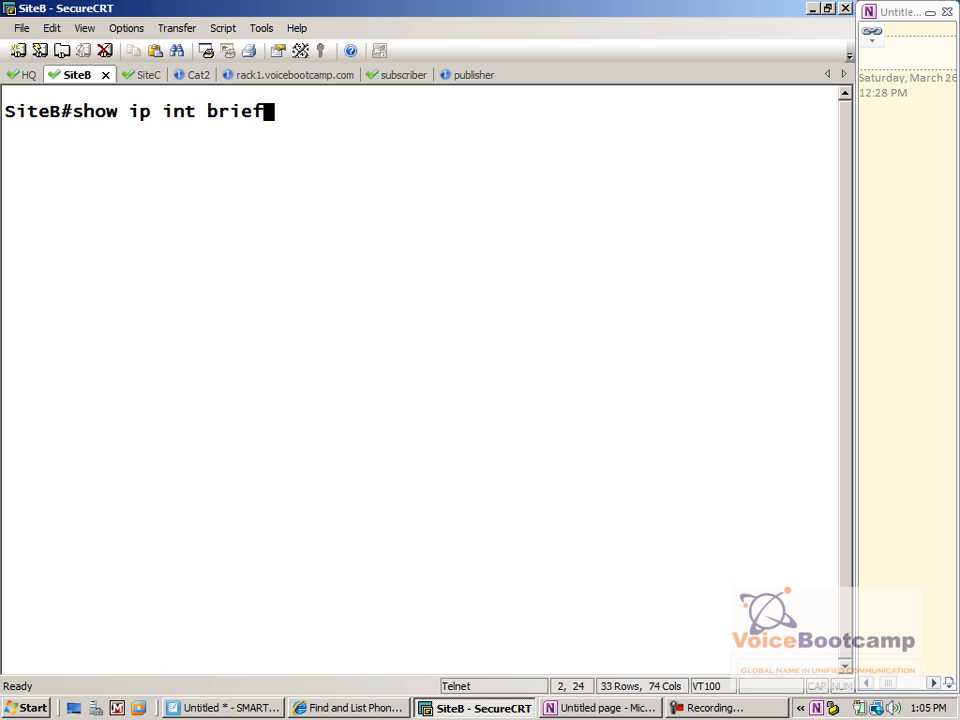
key(Return)
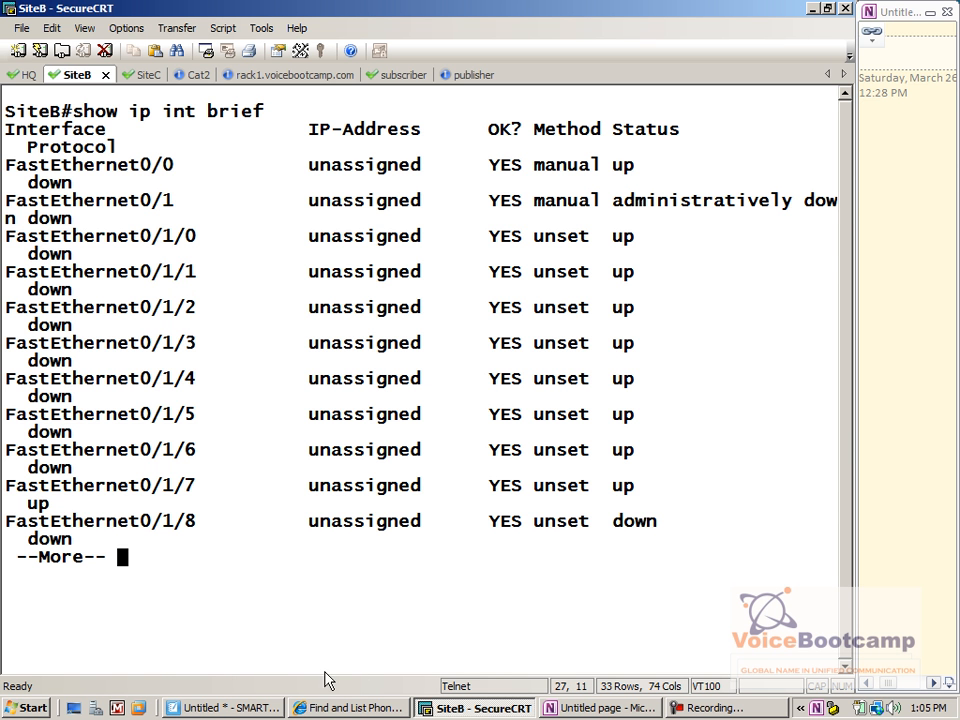
drag(628, 490, 9, 496)
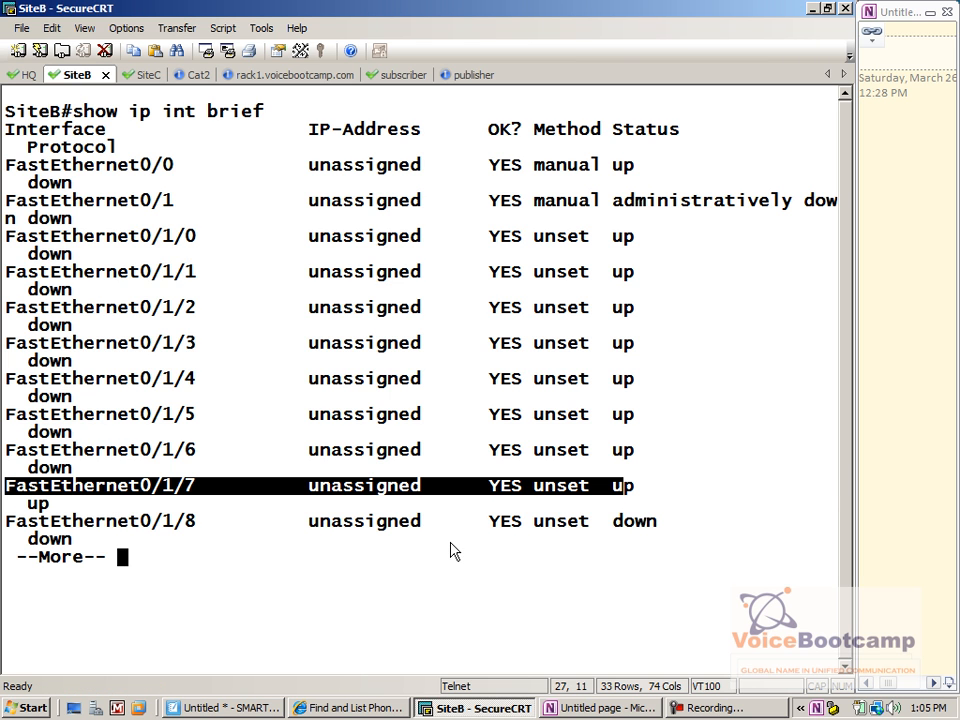
Show Fa0/1/7's running configuration, which has no settings
text(qshow )
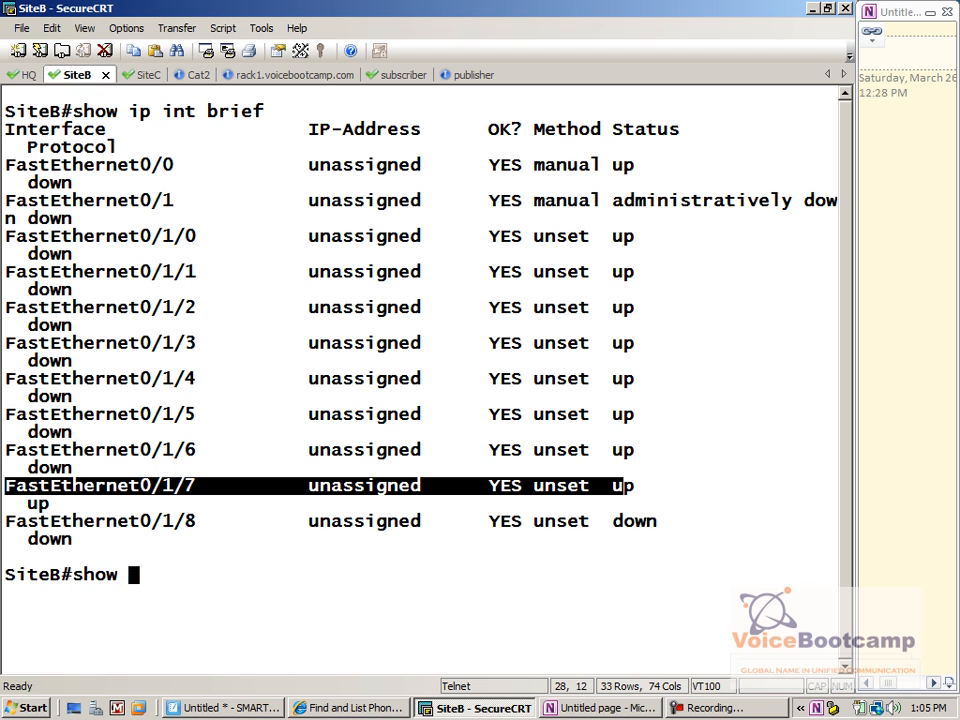
text(run int fas0/1/1)
key(BackSpace)
text(7)
key(Return)
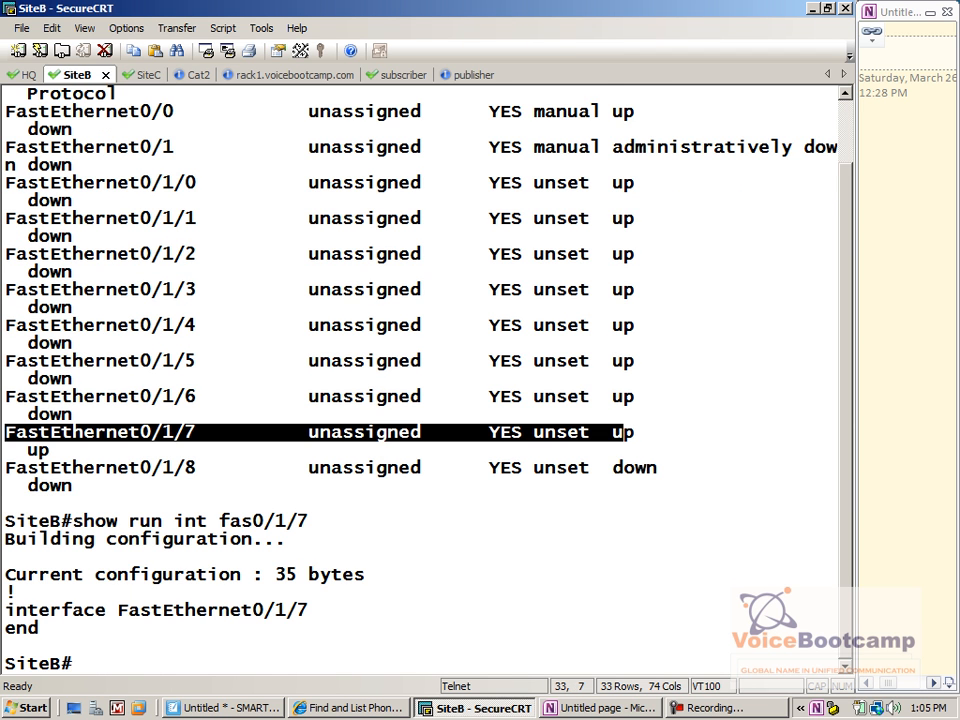
Show Fa0/1/1's running config and select its four trunk, voice VLAN and portfast lines
key(Up)
key(BackSpace)
text(1/1)
key(Return)
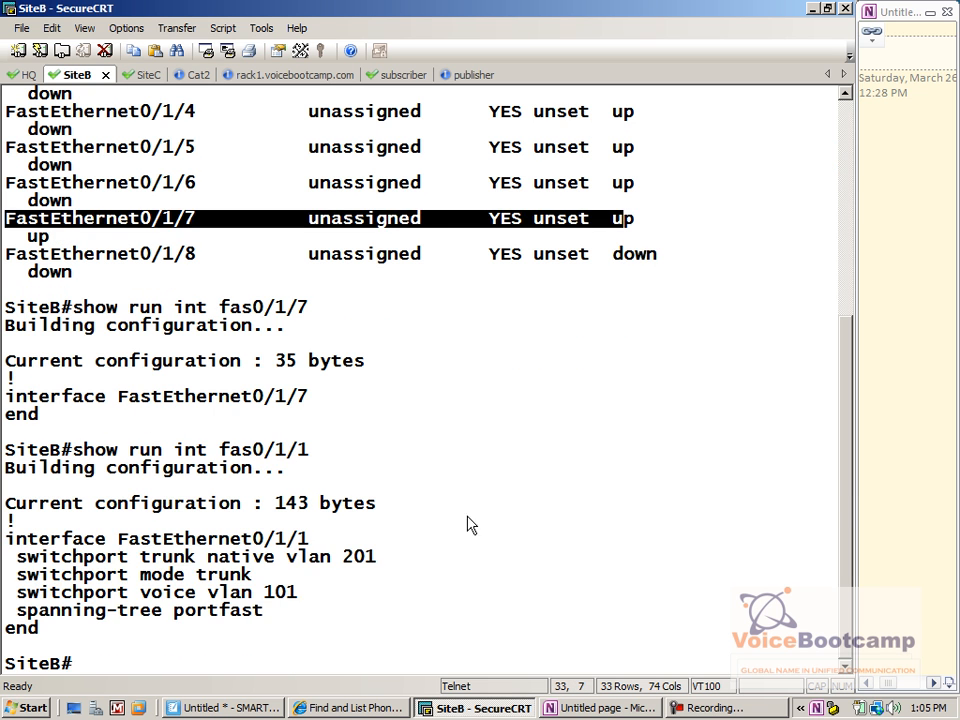
drag(278, 609, 8, 554)
Copy Fa0/1/1's switchport lines and paste them onto Fa0/1/7 in configuration mode
click(51, 28)
click(69, 49)
text(onfig)
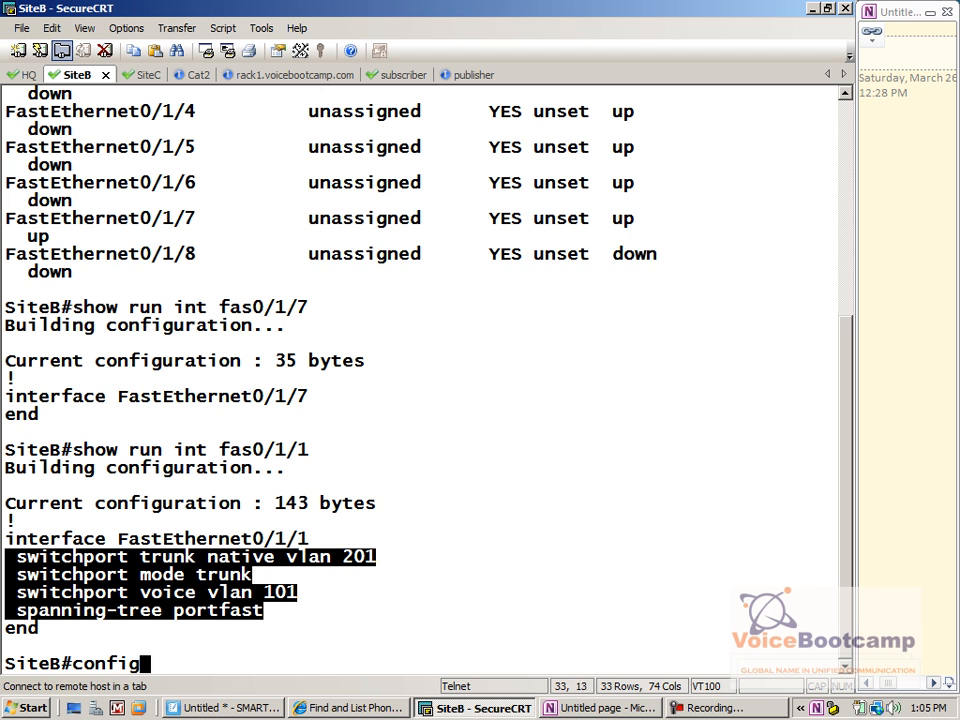
text( t)
key(Return)
text(int fas0/1/7)
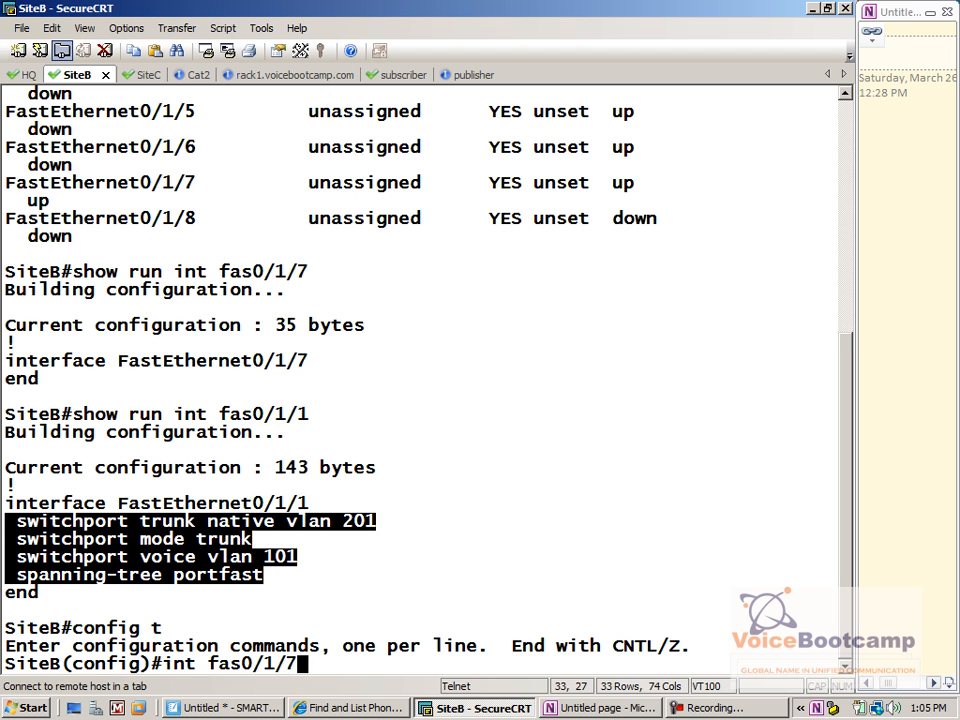
key(Return)
right_click(299, 238)
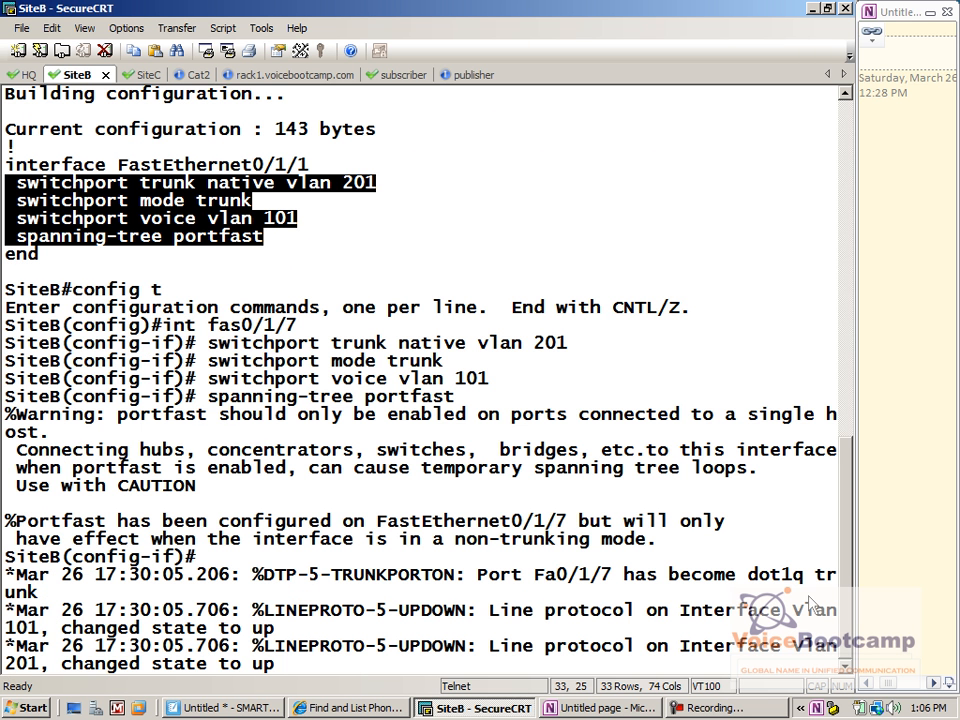
Confirm the Vlan101 line-protocol-up message, exit with end, and clear screen and scrollback
click(812, 655)
double_click(21, 627)
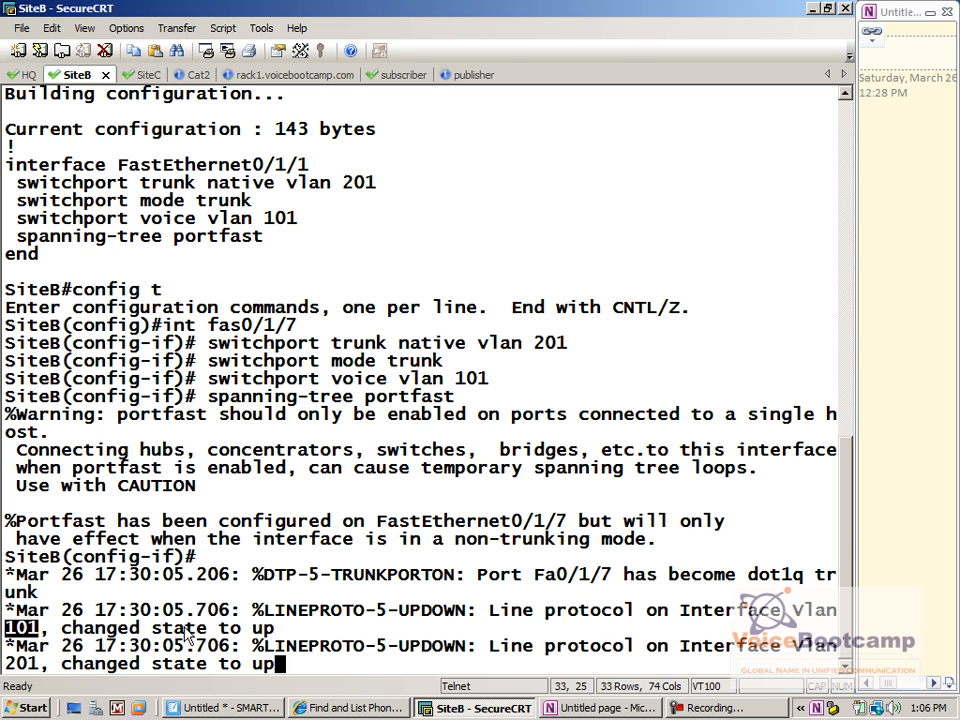
drag(278, 632, 70, 610)
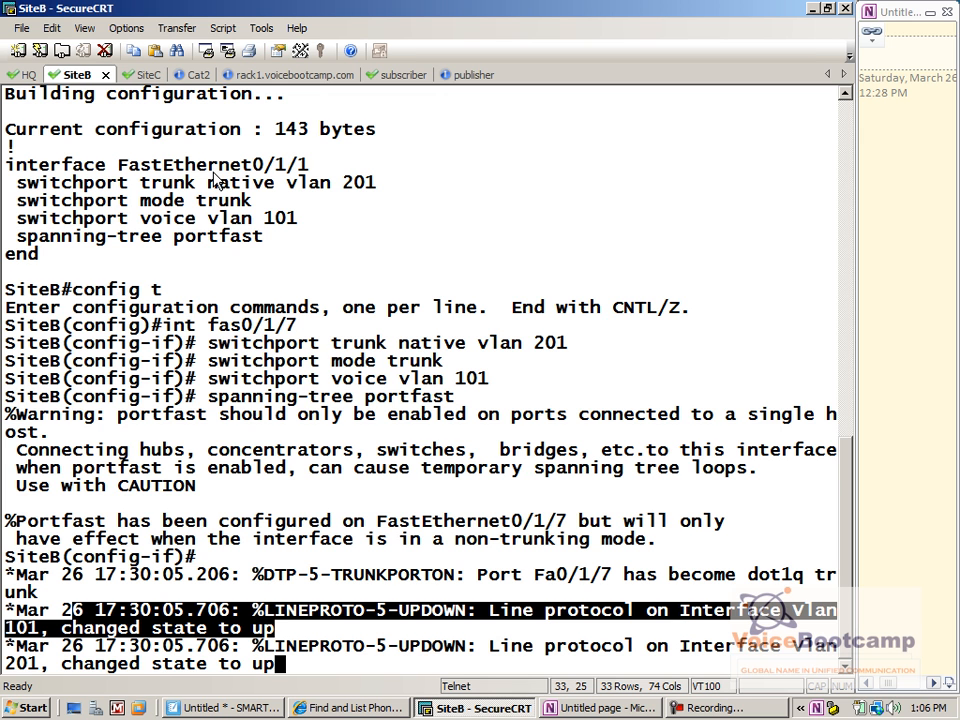
key(Return)
key(Return)
text(end)
key(Return)
key(Return)
click(60, 29)
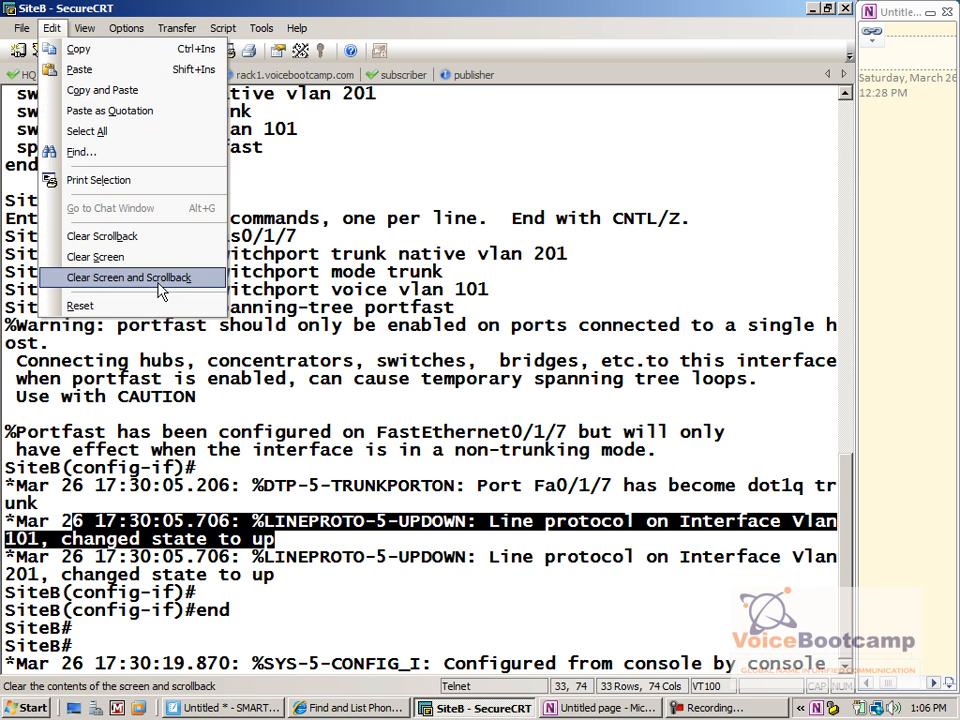
click(158, 278)
Ping 192.168.10.21 sourced from 135.1.65.240, now succeeding 5/5
key(Return)
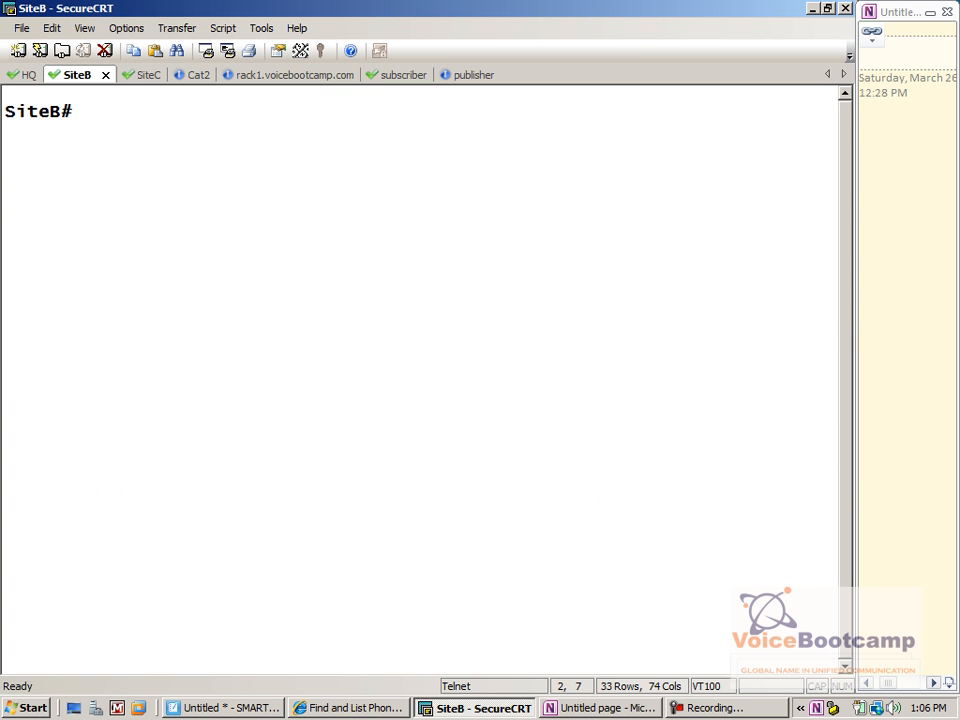
text(show ip i)
key(BackSpace)
key(BackSpace)
key(BackSpace)
key(BackSpace)
key(BackSpace)
key(BackSpace)
key(BackSpace)
key(BackSpace)
key(BackSpace)
text(ping 192.168.10.21 )
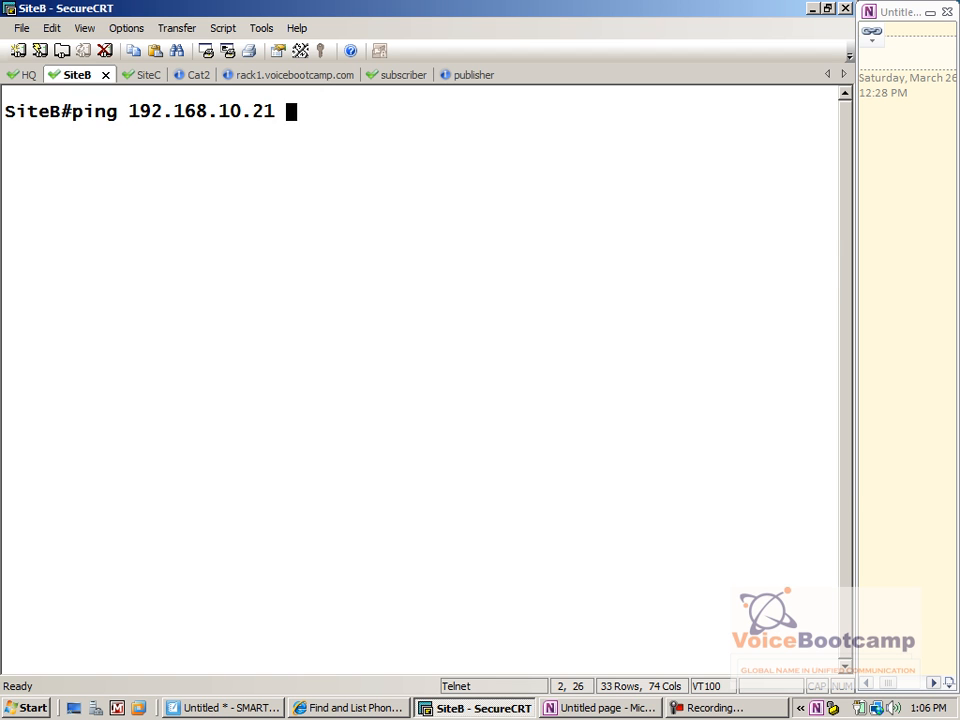
text(sou)
key(Tab)
text(135)
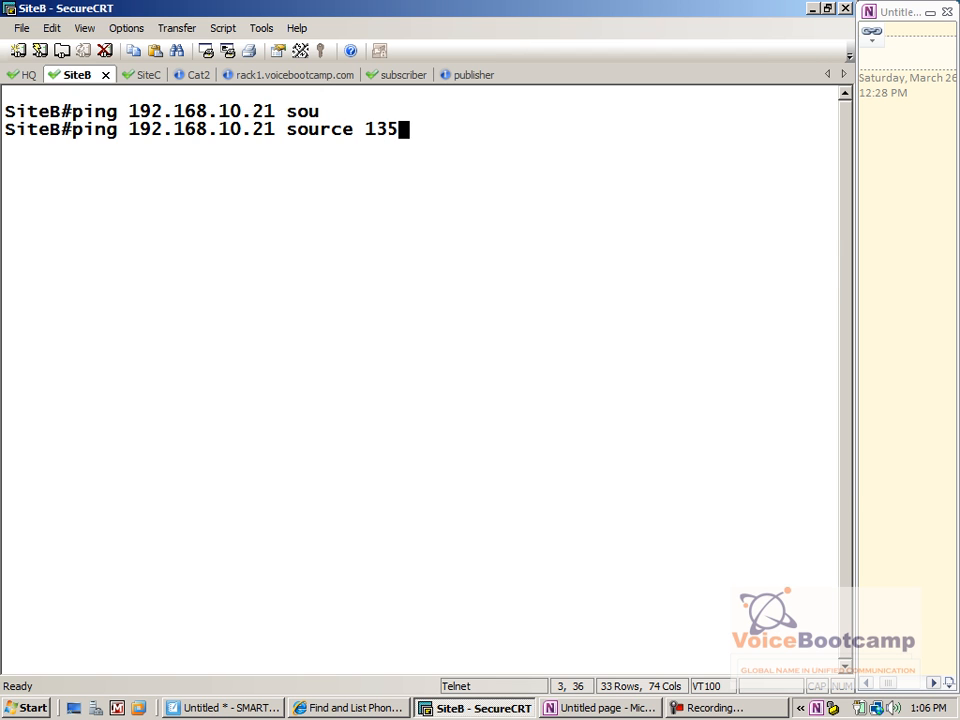
text(.1.65.240)
key(Return)
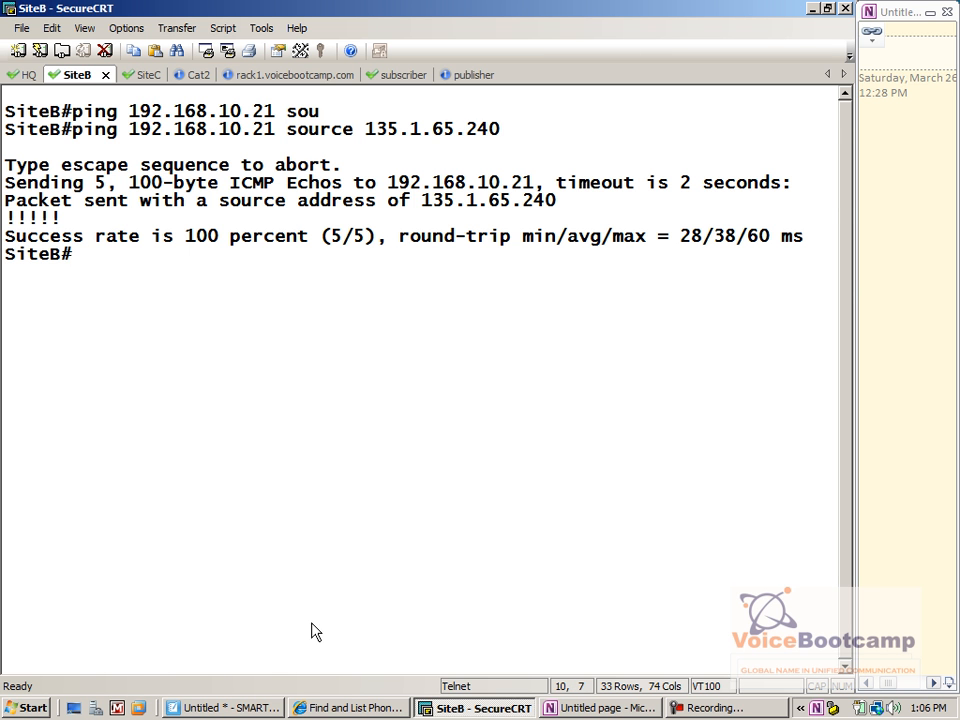
Rerun the Find and List Phones search in CUCM, showing three registered phones
click(318, 706)
click(531, 386)
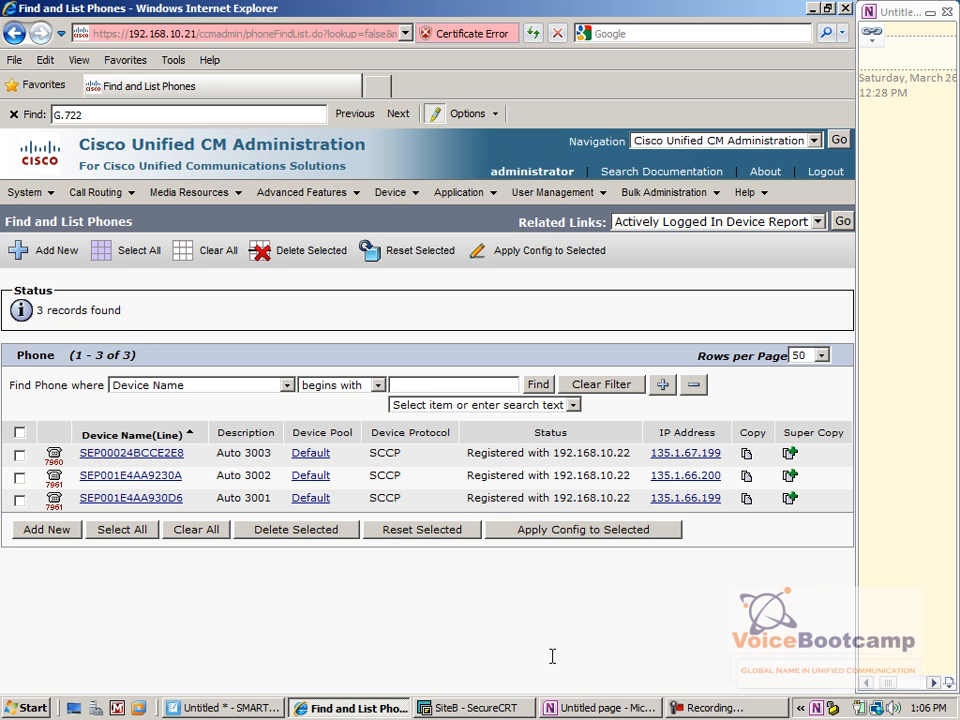
click(524, 713)
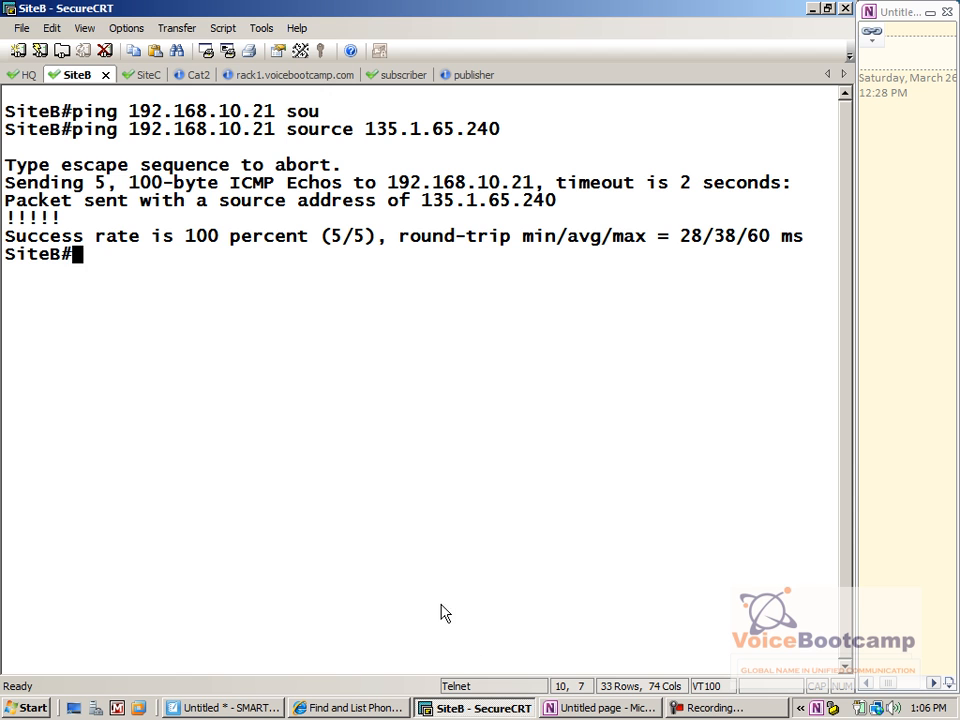
Run show cdp nei detail on SiteB and page through its output
text(show cdp nei detail)
key(Return)
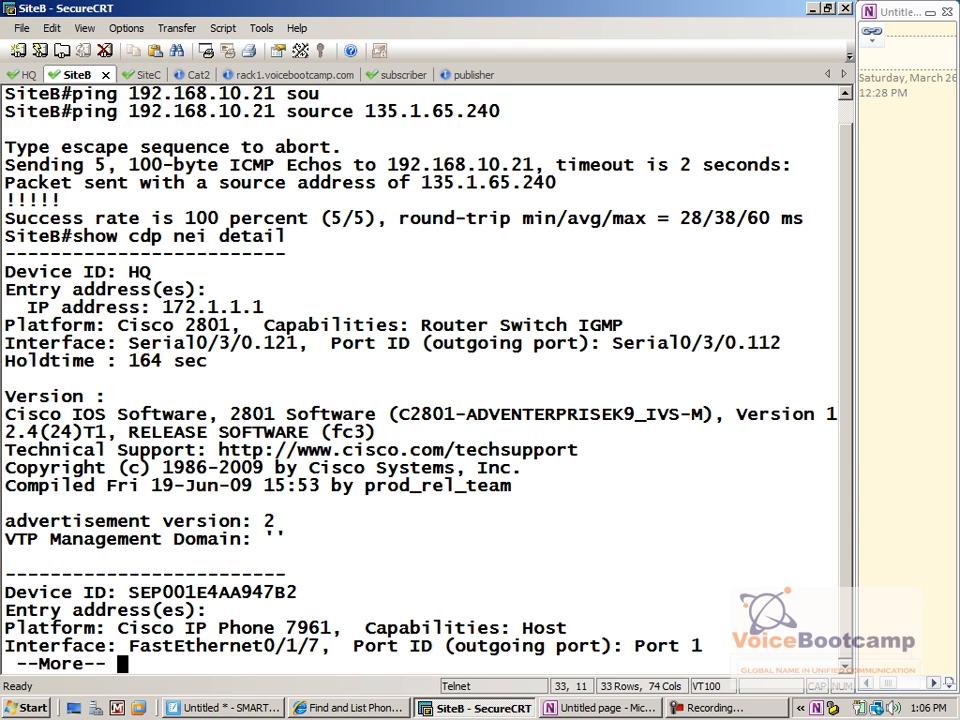
key(Return)
key(Return)
key(Return)
key(Return)
key(Return)
key(Return)
key(Return)
key(Return)
key(Return)
key(Return)
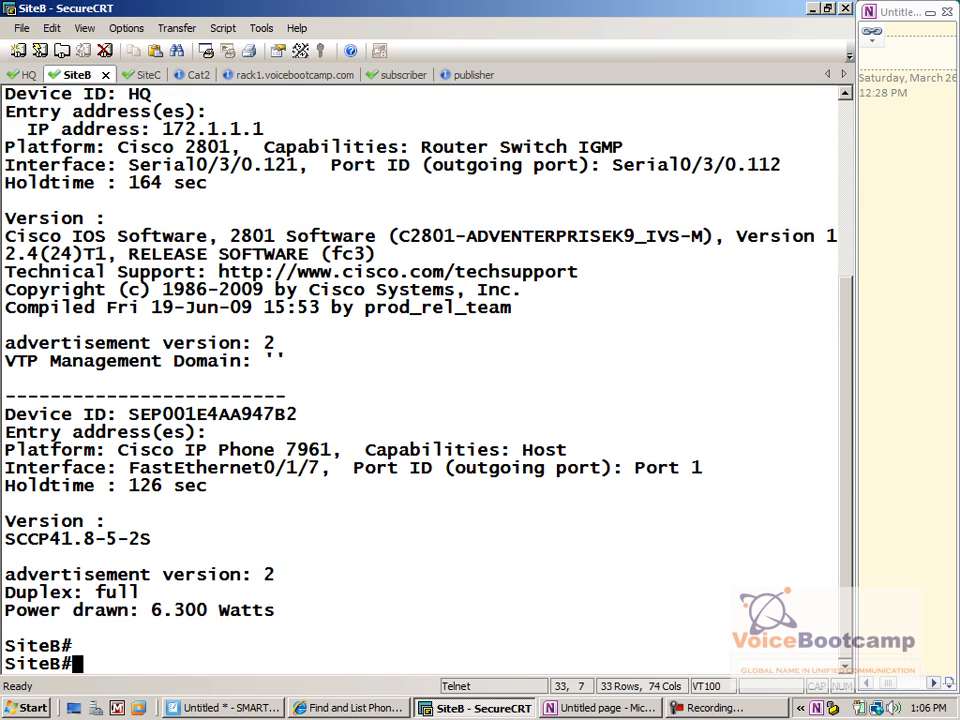
key(Return)
key(Return)
drag(298, 379, 14, 388)
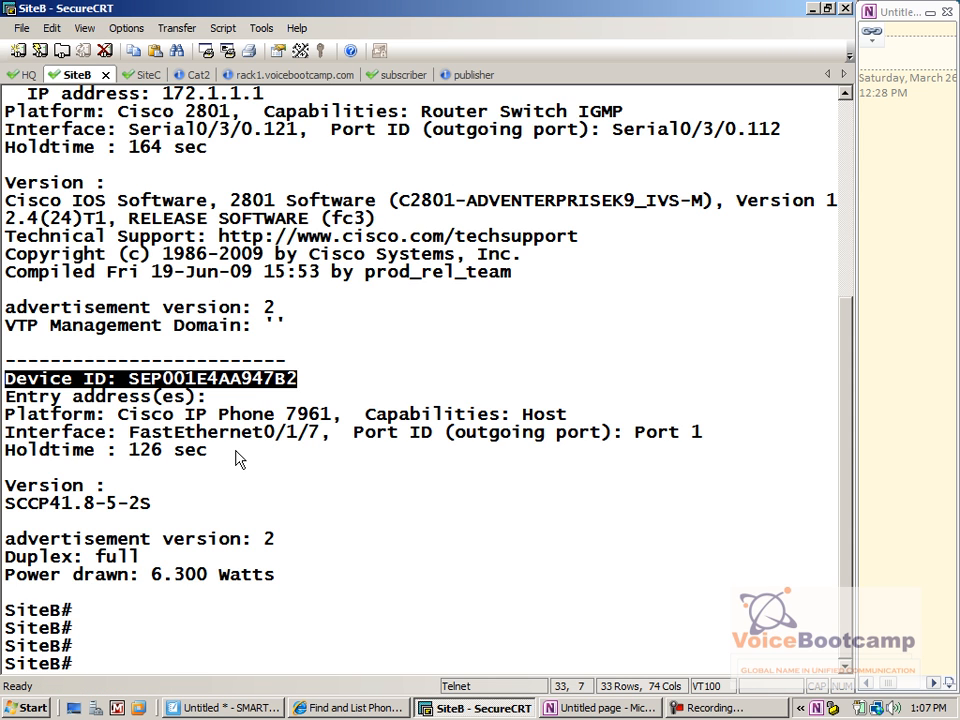
Rerun the CDP detail and mark the 7961 phone's IP 135.1.65.200 on Fa0/1/7
key(Up)
key(Return)
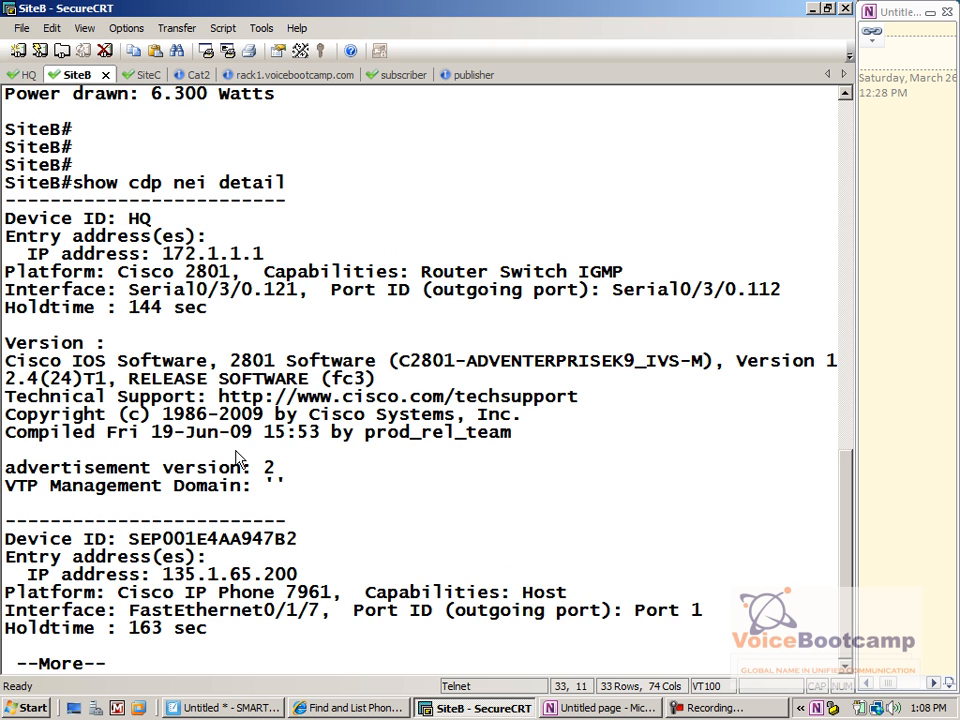
key(space)
drag(298, 450, 33, 460)
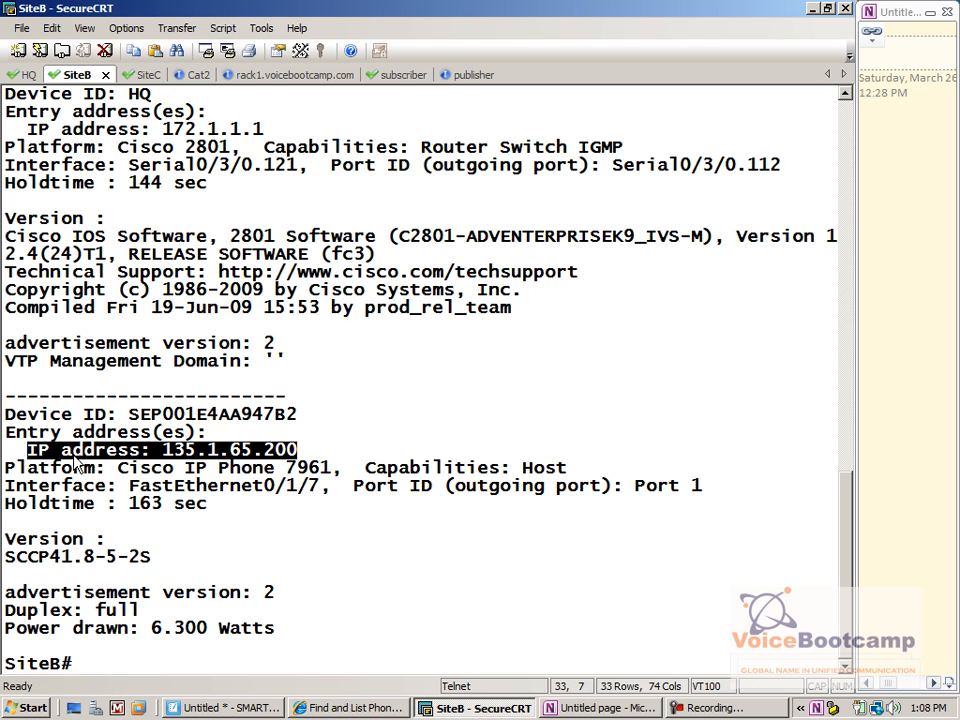
key(alt+Tab)
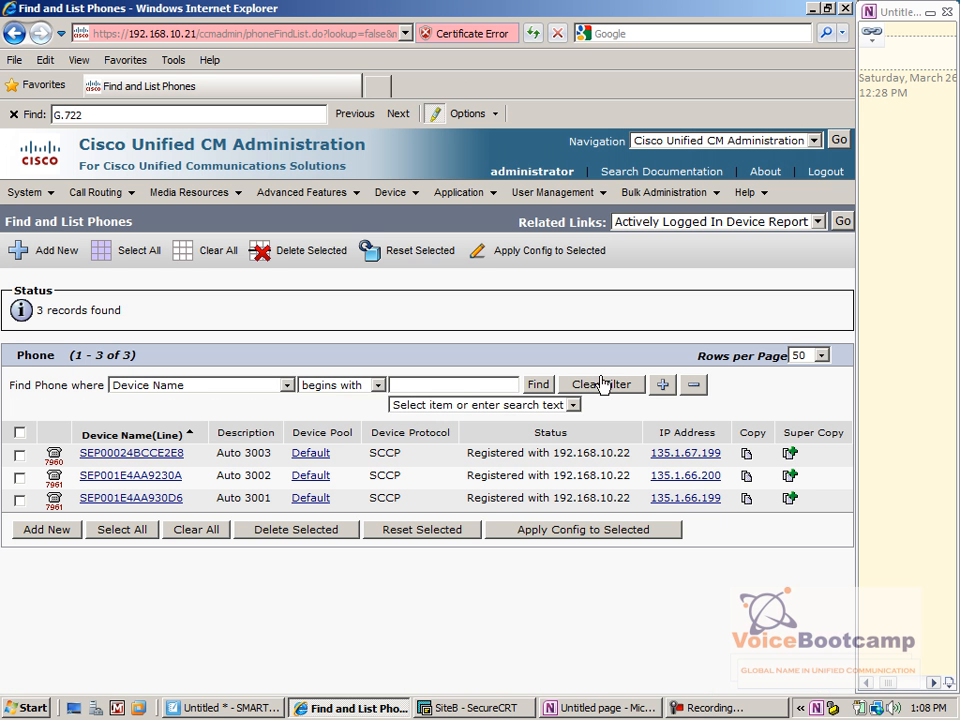
click(542, 386)
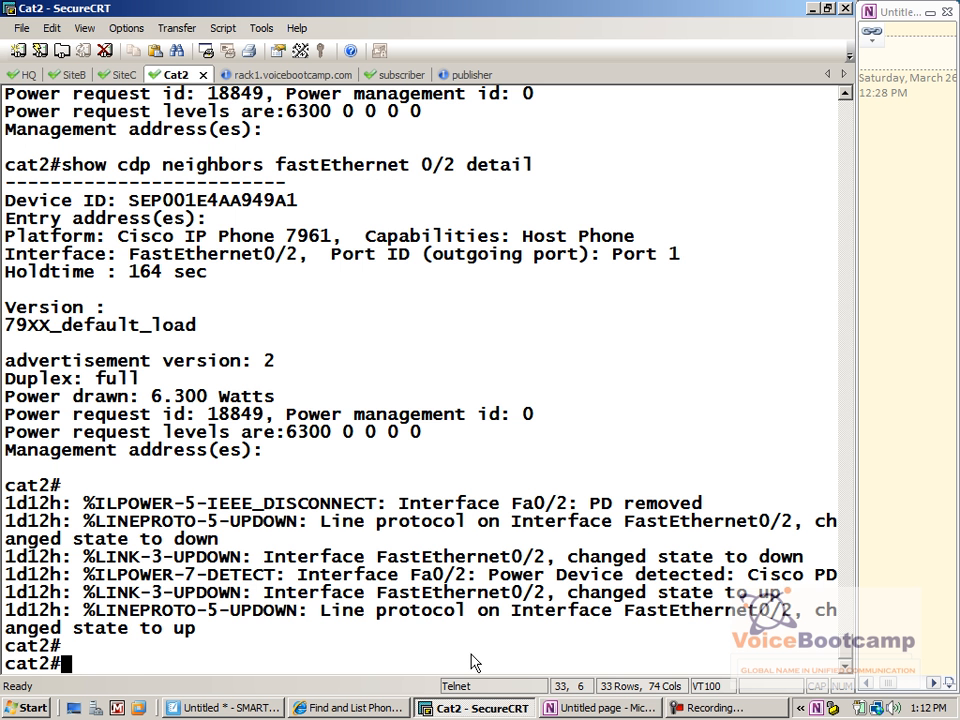
Rerun Cat2's Fa0/2 CDP detail showing the 7941 at 135.1.67.197, then recheck SiteB's 135.1.65.200
key(Up)
key(Return)
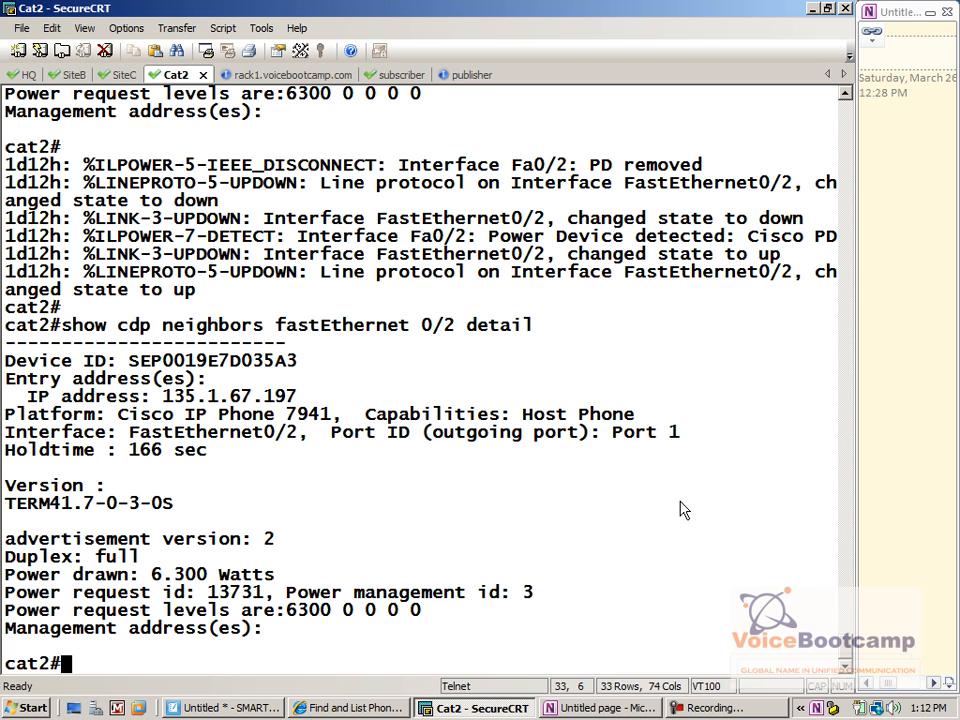
drag(297, 396, 158, 405)
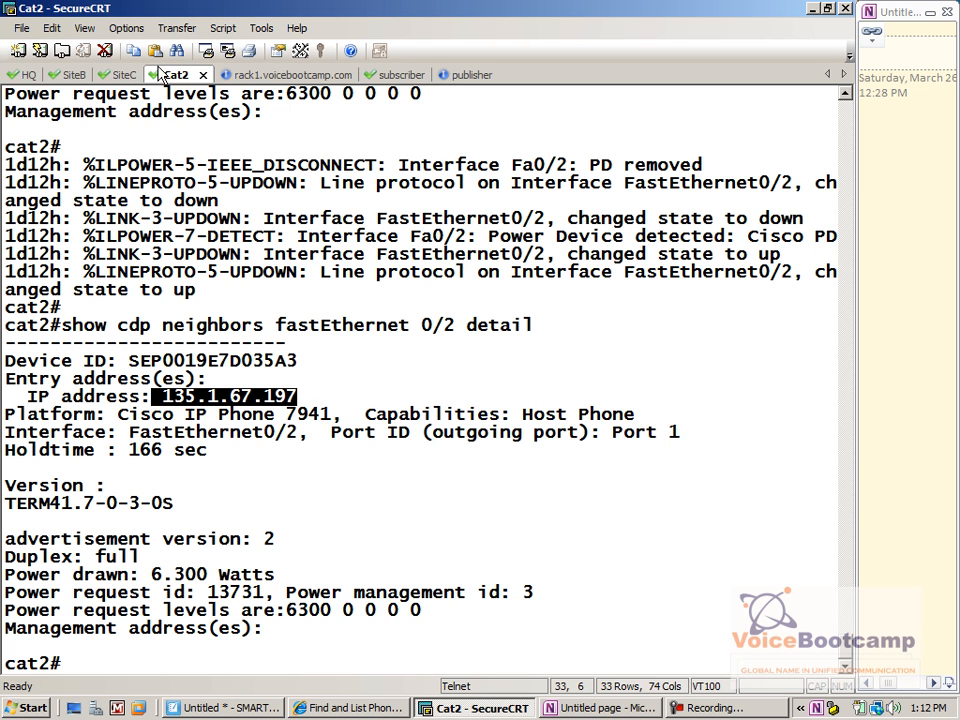
click(127, 75)
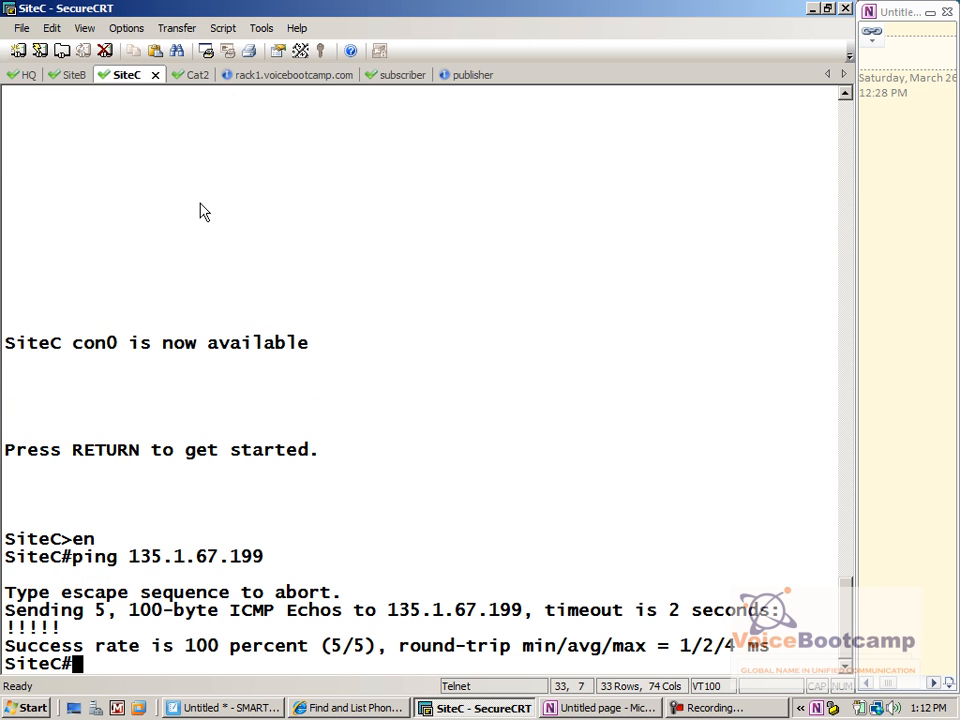
click(80, 76)
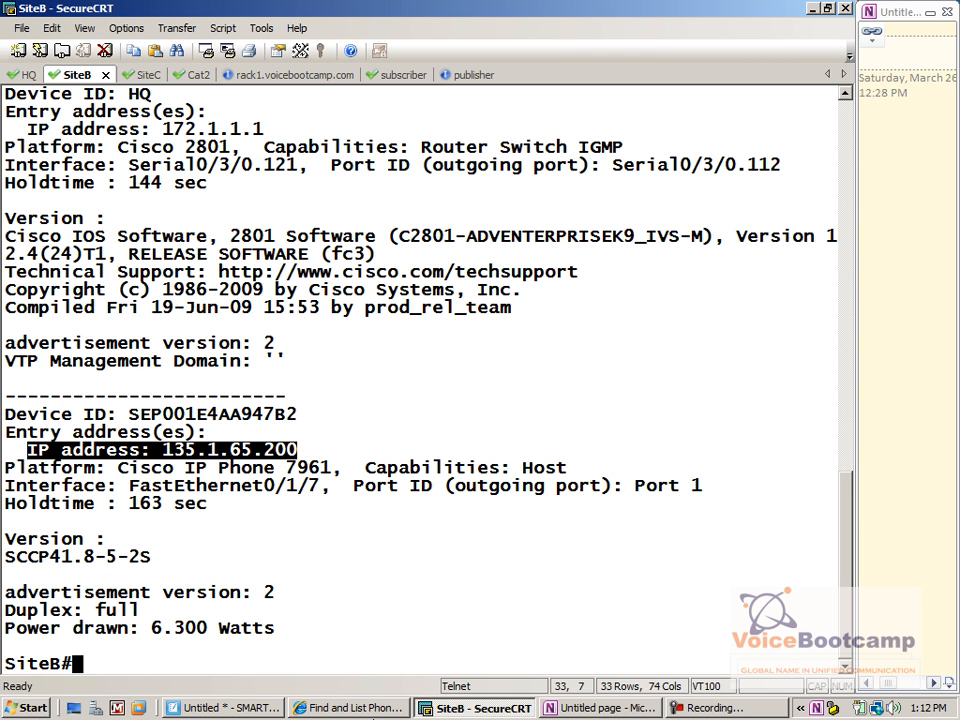
drag(290, 452, 35, 455)
Refresh the CUCM phone list to four phones and view the 7941's 135.1.67.197 Device Information page
click(371, 709)
click(539, 385)
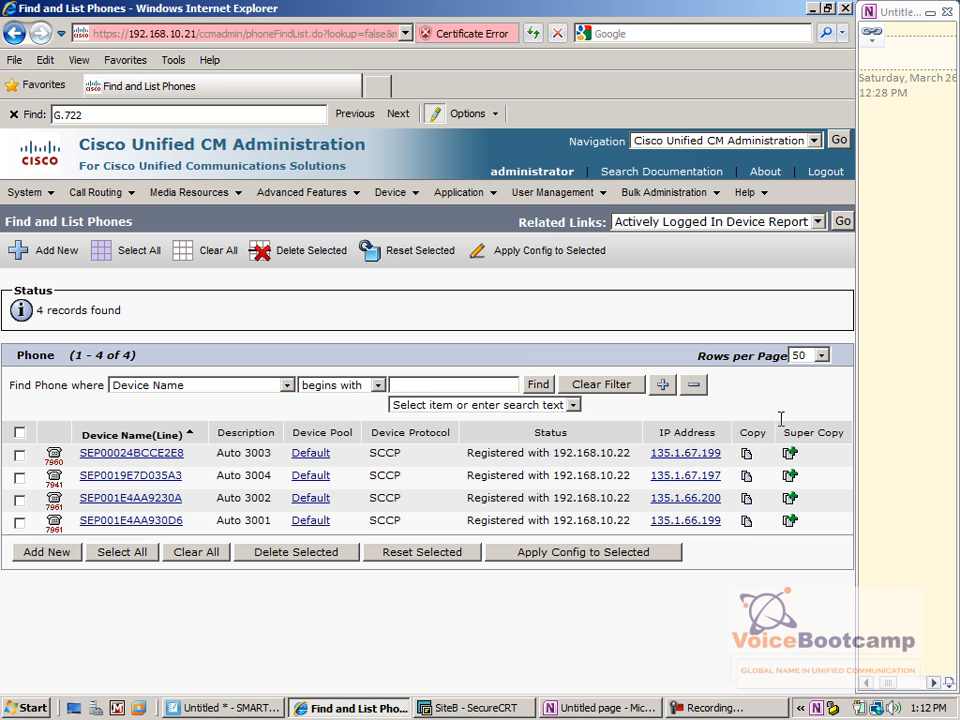
drag(720, 484, 670, 462)
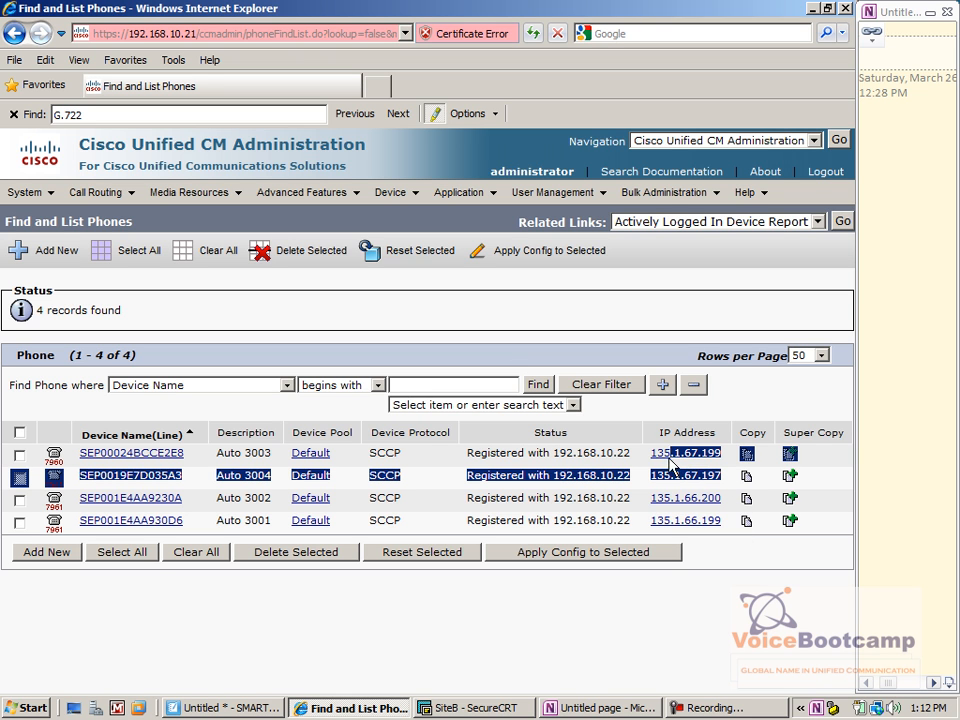
click(609, 476)
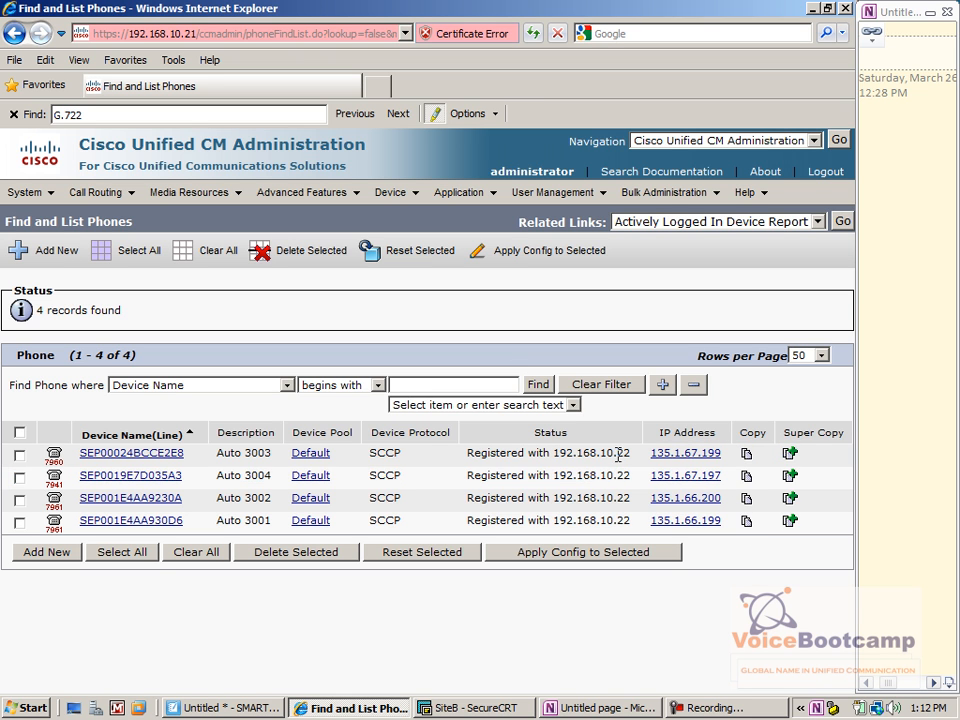
drag(649, 458, 722, 463)
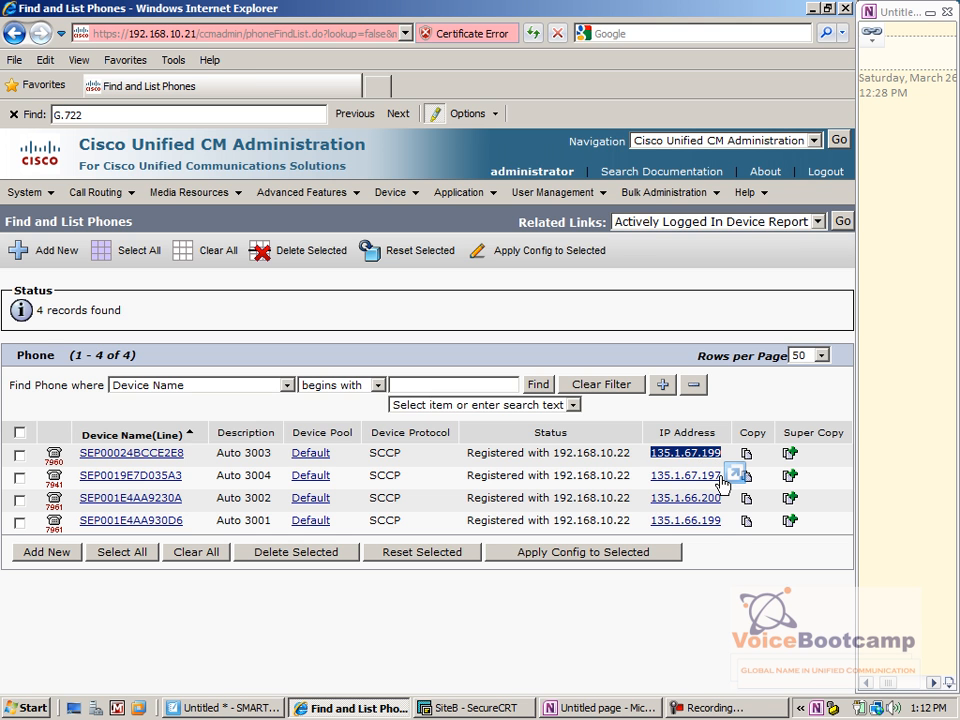
click(716, 476)
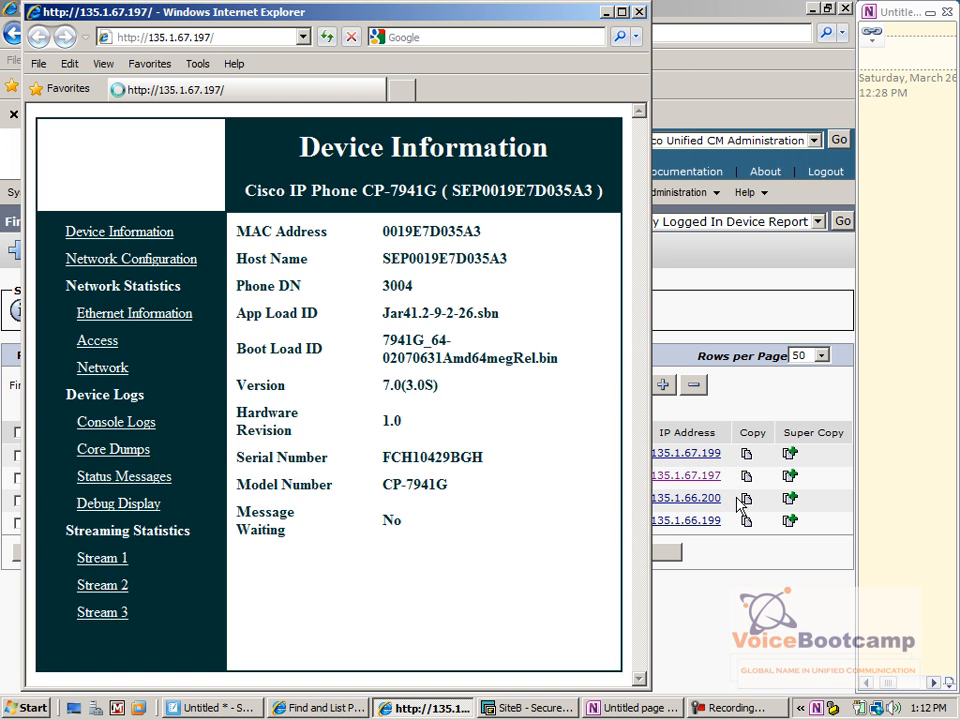
key(alt+F4)
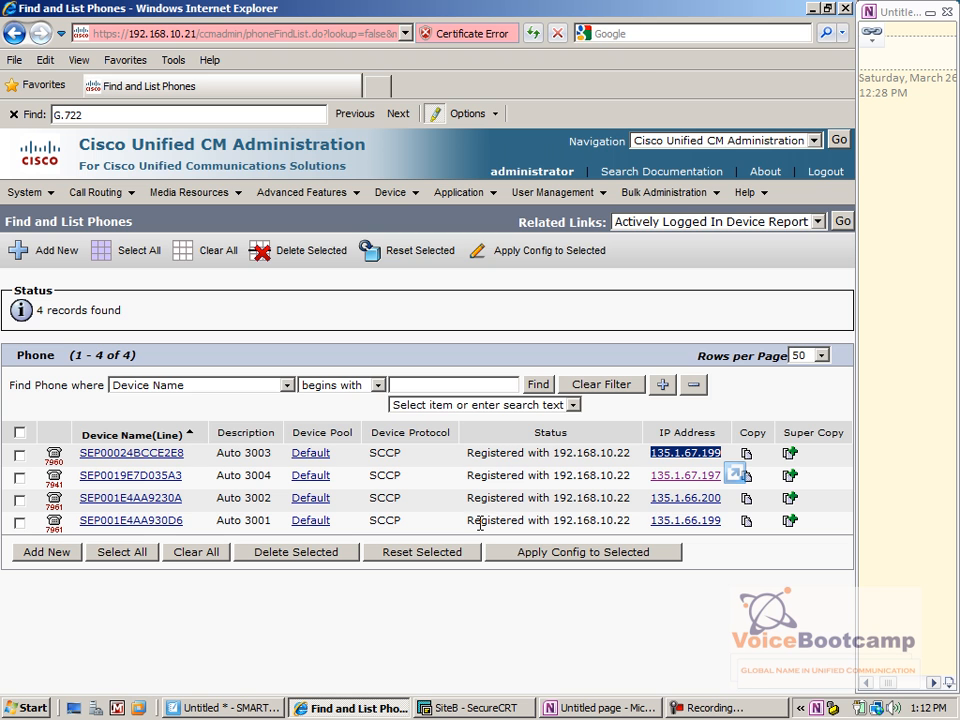